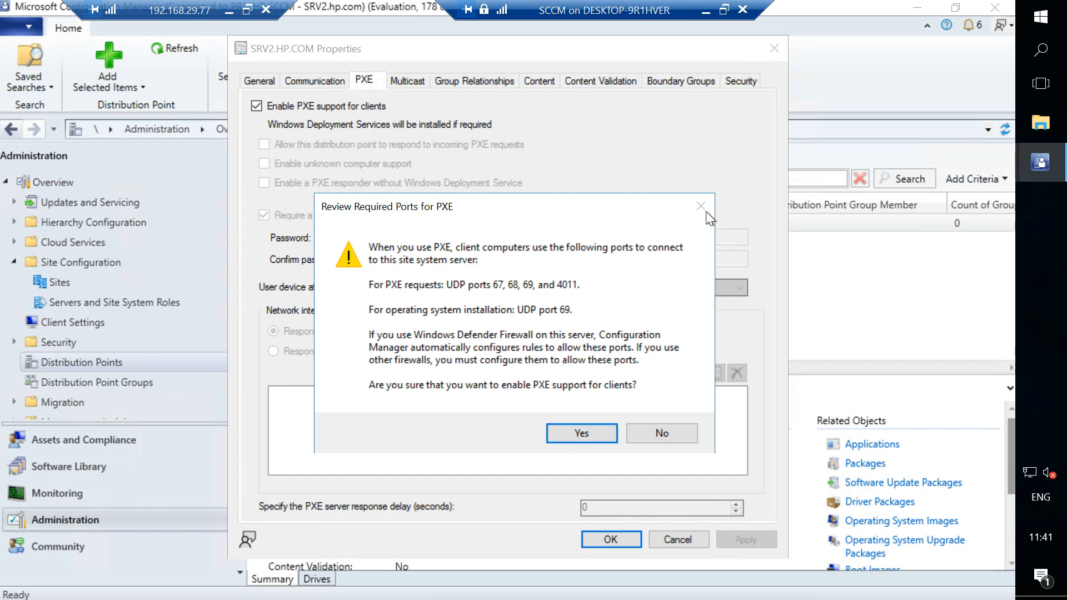
Decline enabling PXE support in the required-ports prompt and open Server Manager.
left_click(674, 431)
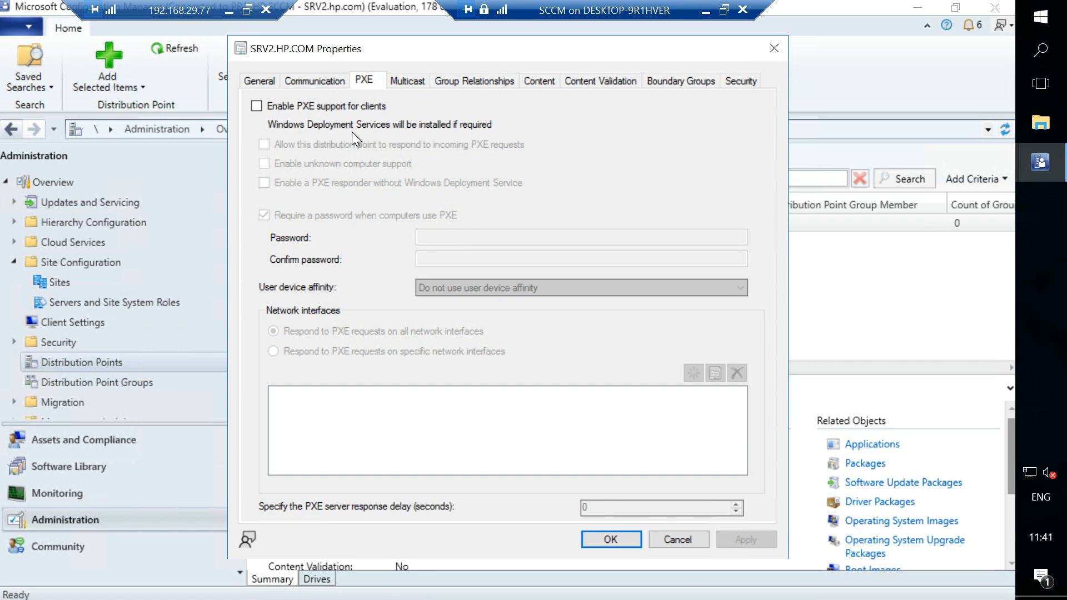
left_click(1041, 15)
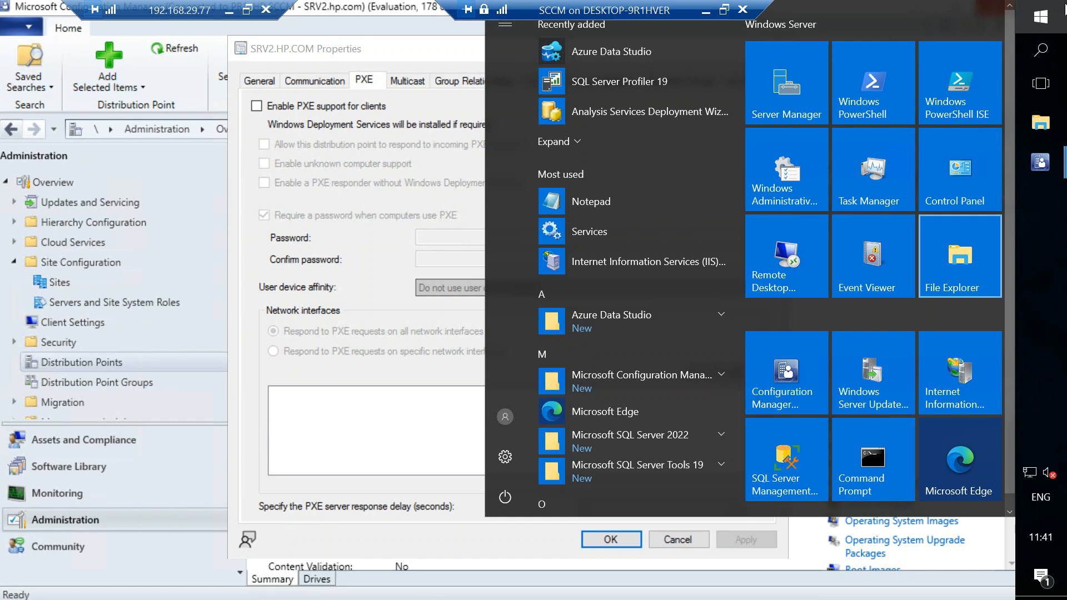
left_click(1052, 18)
left_click(1052, 19)
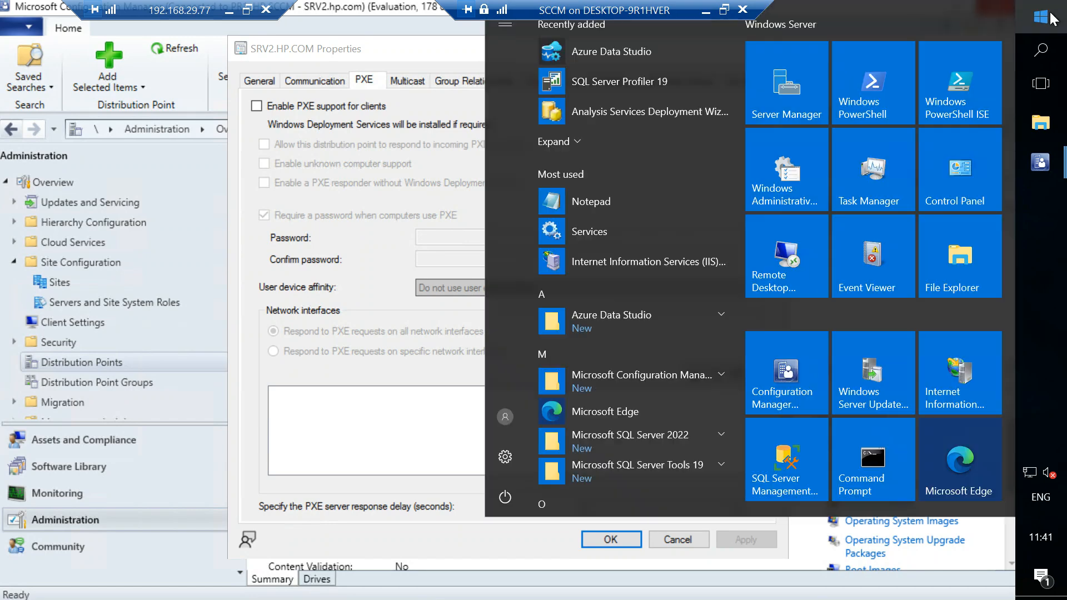
type("s")
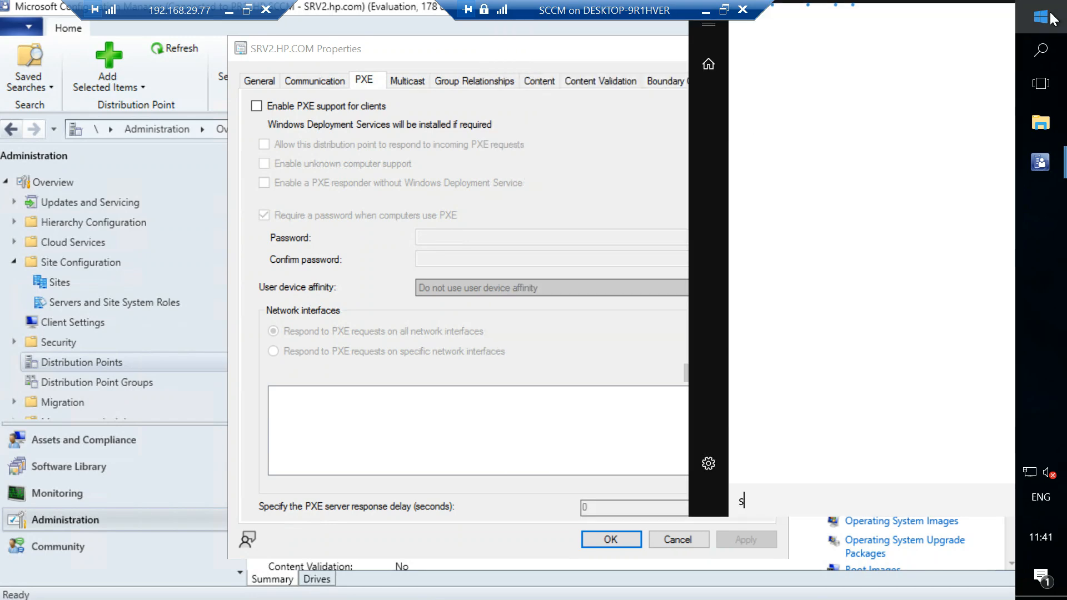
type("er")
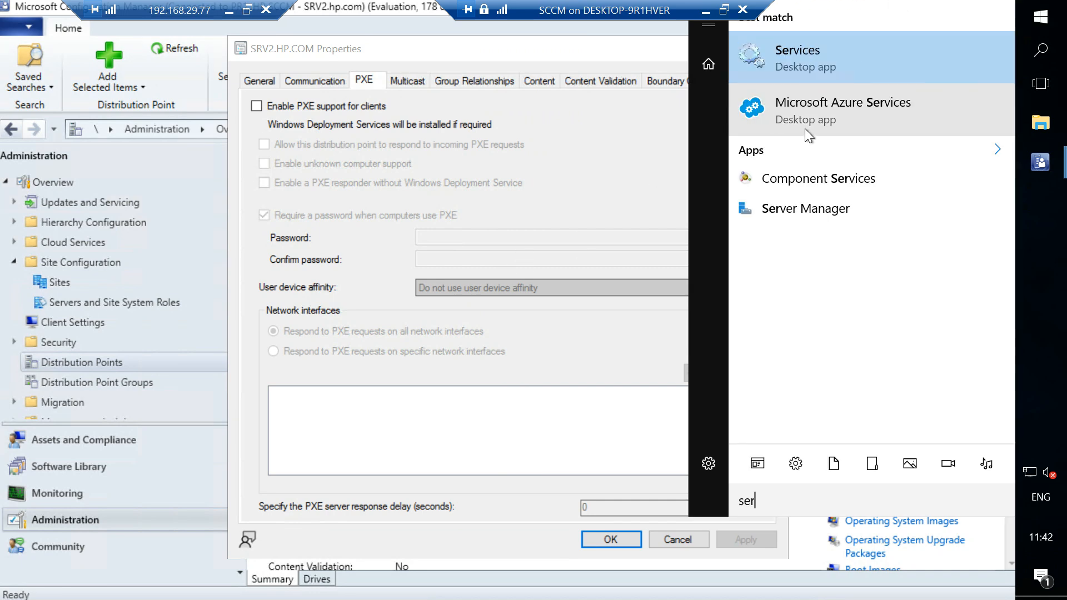
left_click(767, 213)
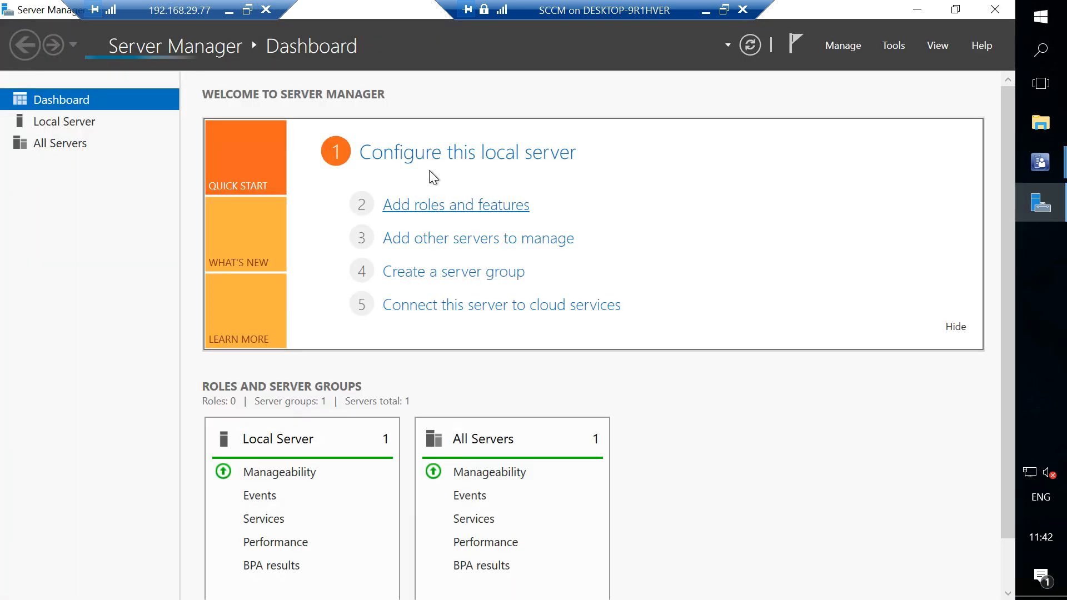
left_click(434, 211)
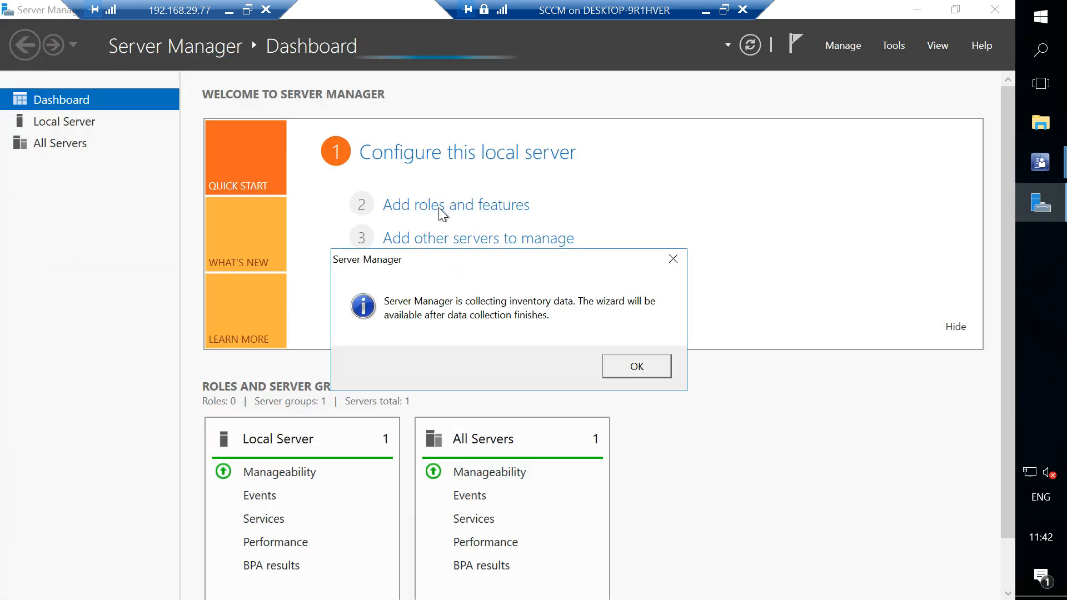
left_click(628, 365)
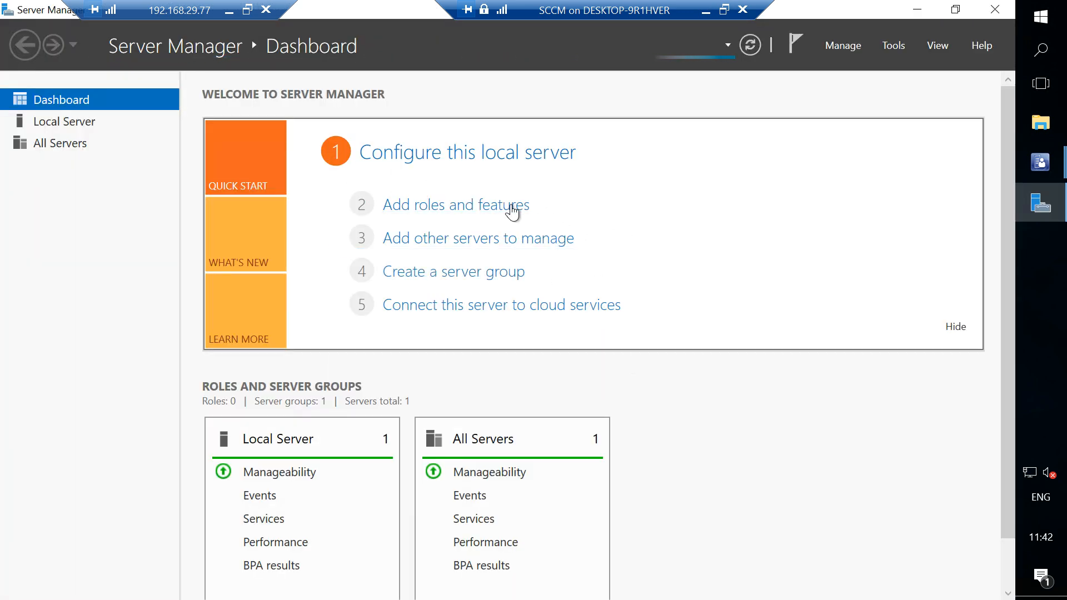
mouse_move(1059, 174)
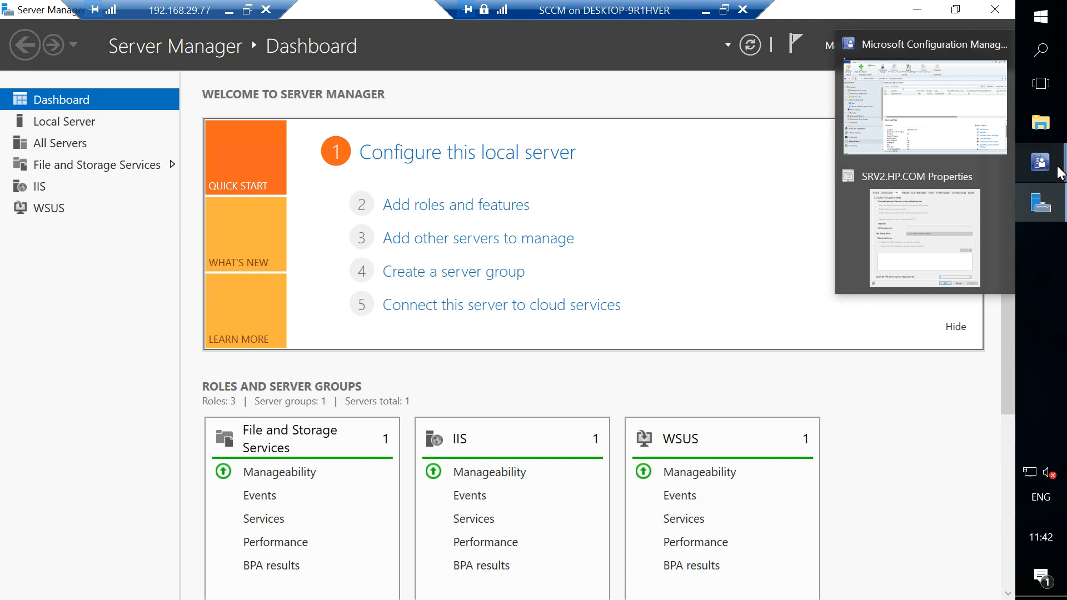
left_click(957, 105)
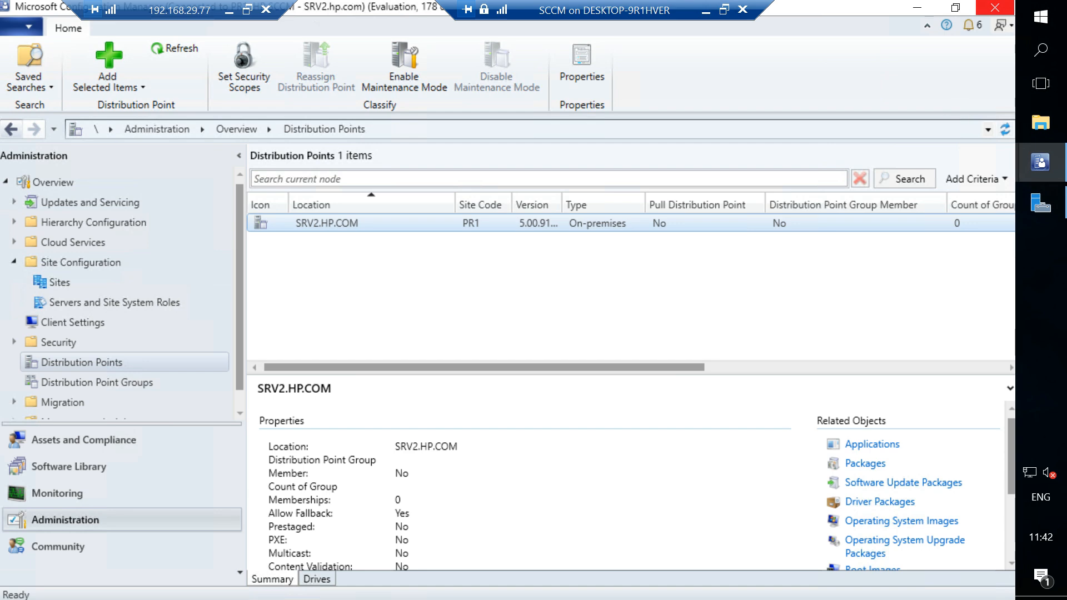
left_click(1041, 203)
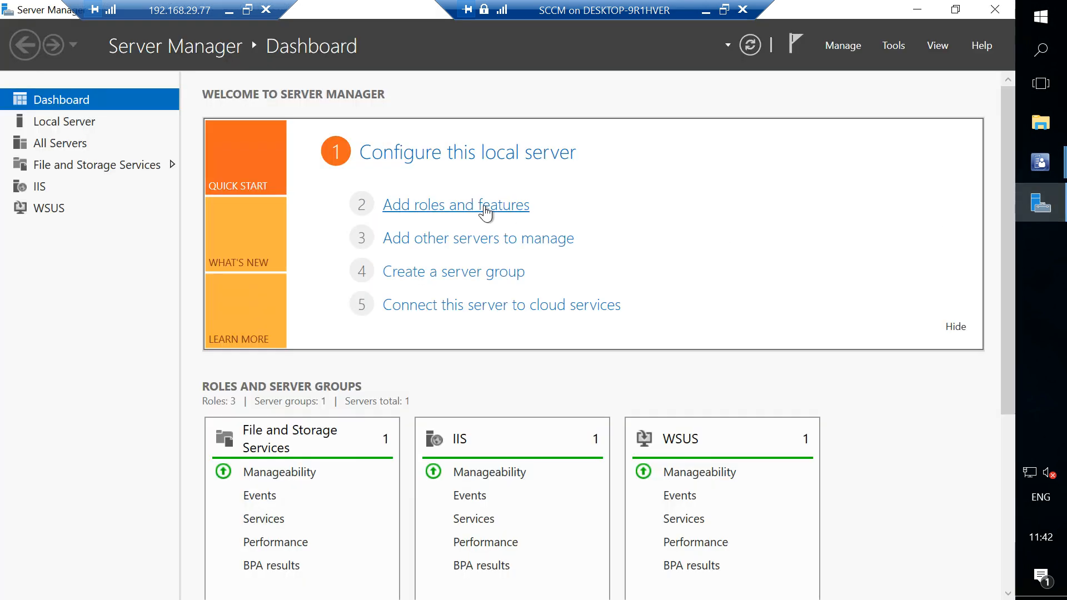
Check the Windows Deployment Services role for SRV2.hp.com in the Add Roles and Features Wizard, and cancel the wizard.
left_click(486, 207)
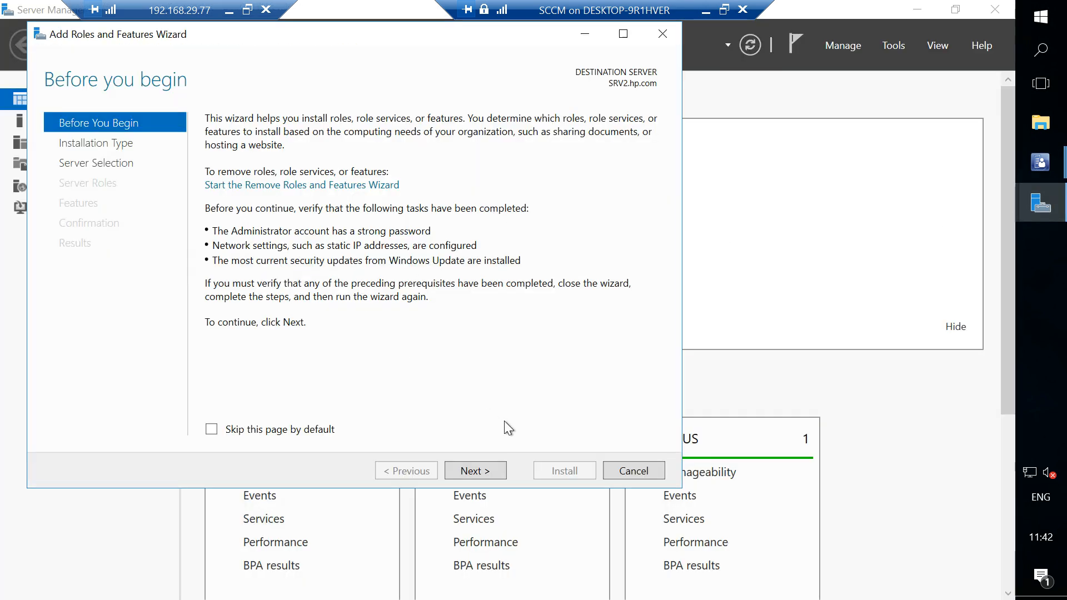
left_click(475, 471)
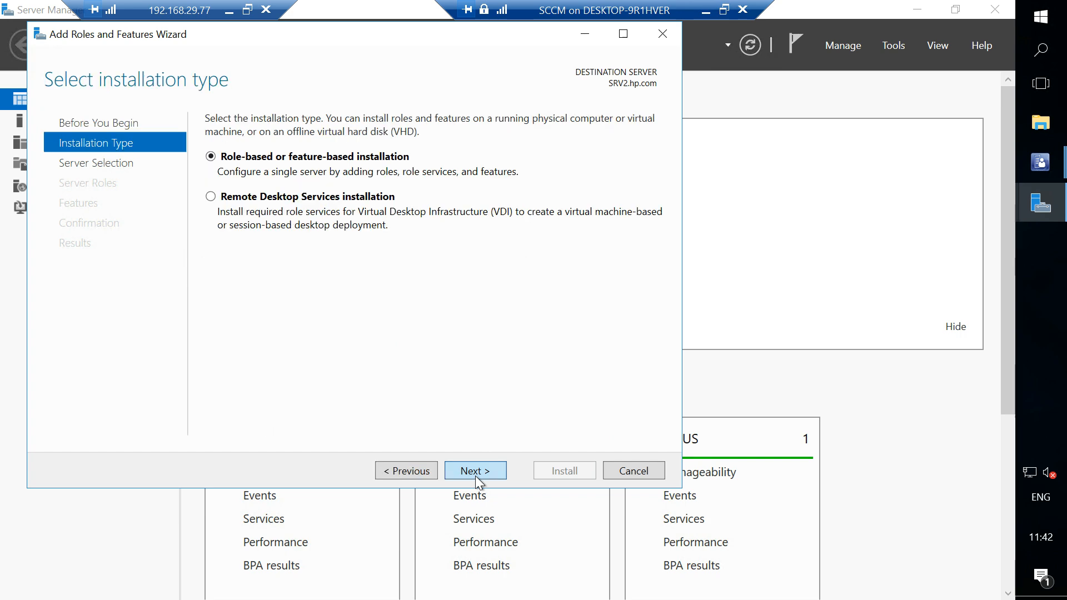
left_click(475, 476)
left_click(473, 469)
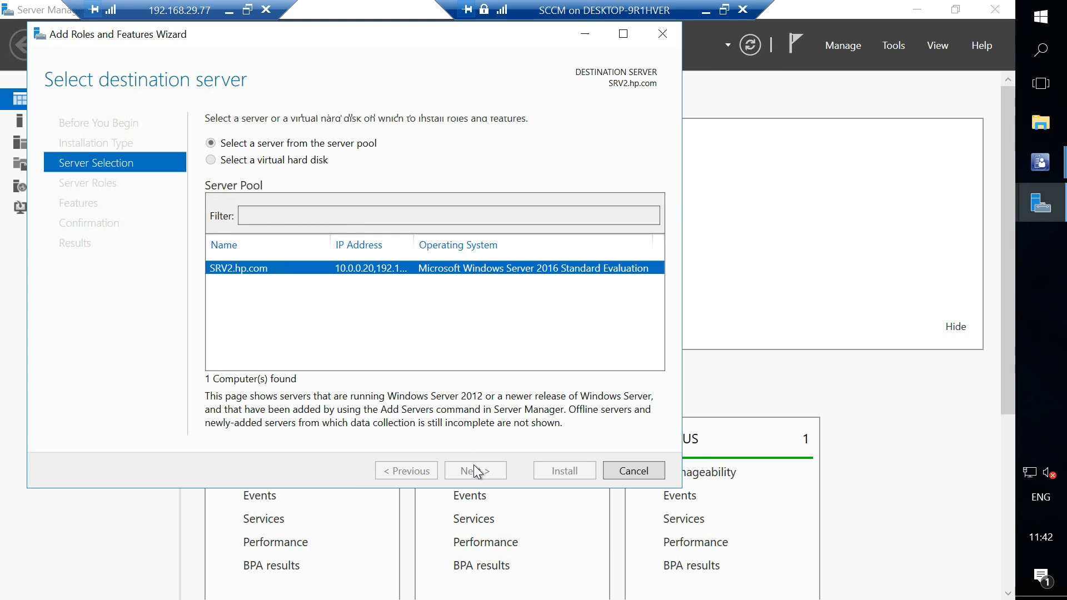
scroll(347, 355, "down", 1)
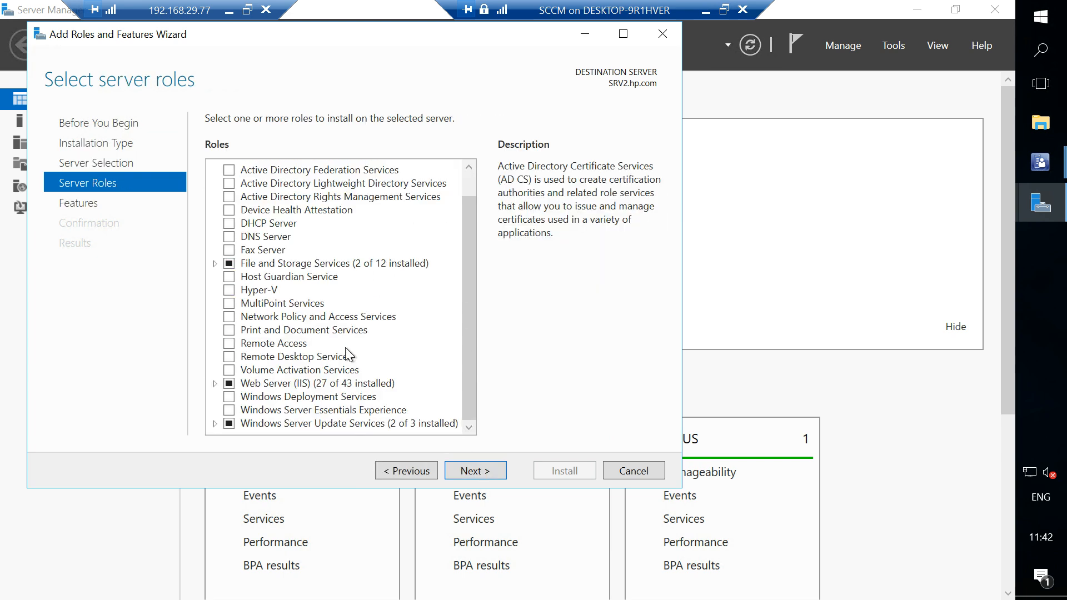
left_click(344, 398)
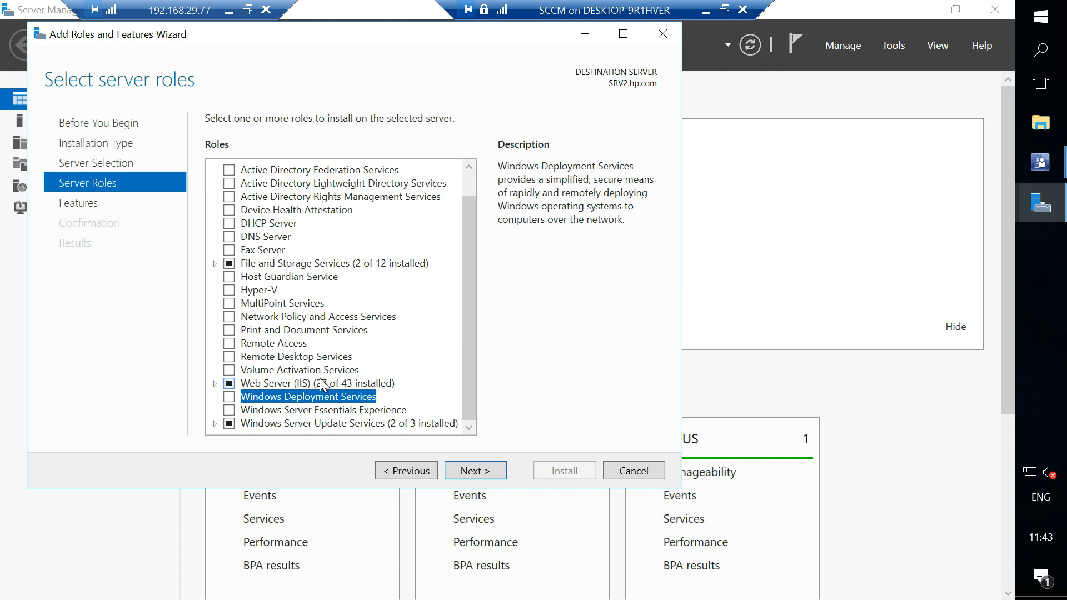
scroll(345, 302, "up", 1)
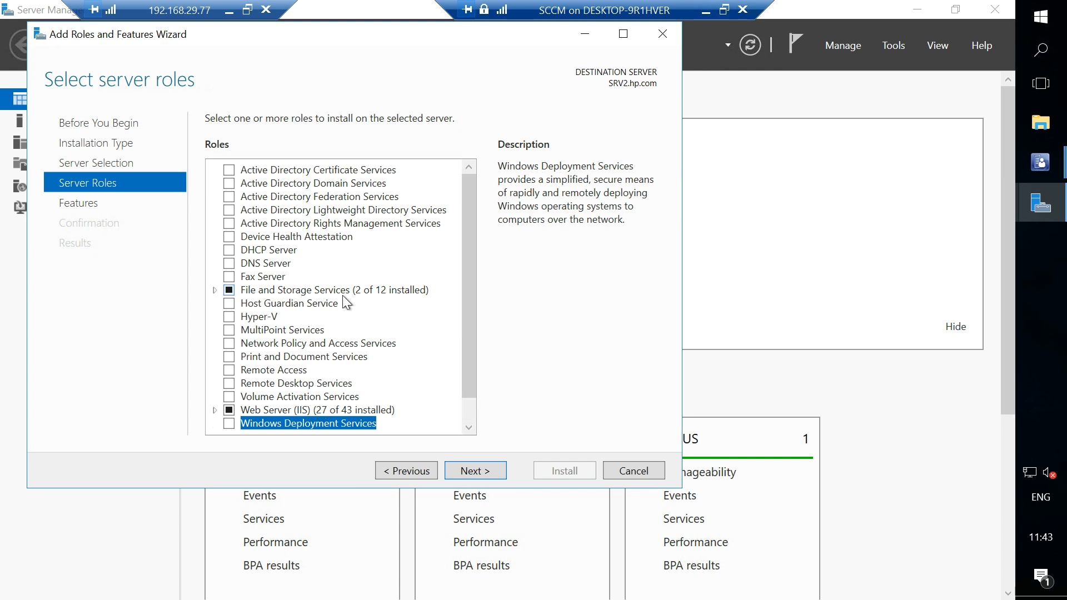
scroll(345, 303, "down", 1)
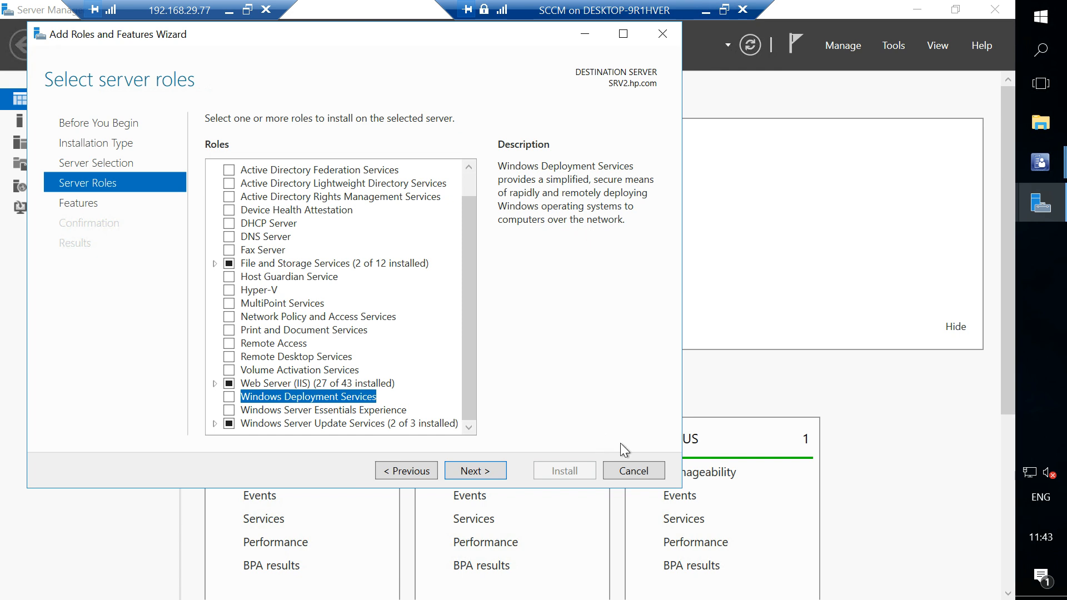
left_click(634, 472)
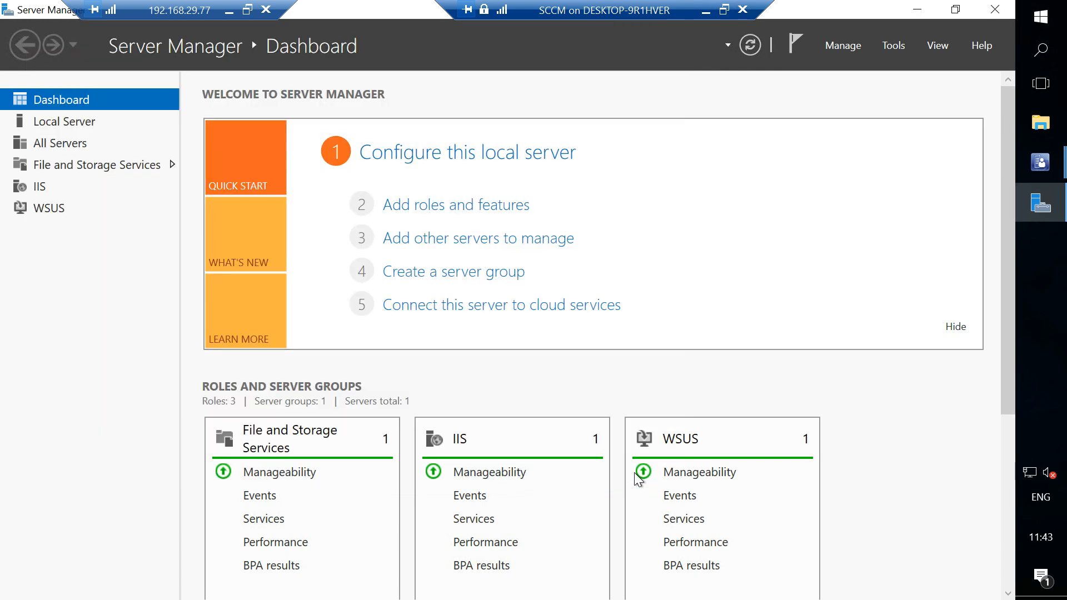
Return to the SRV2.HP.COM Properties in Configuration Manager, enable PXE support for clients and accept the required ports.
left_click(1036, 169)
left_click(915, 232)
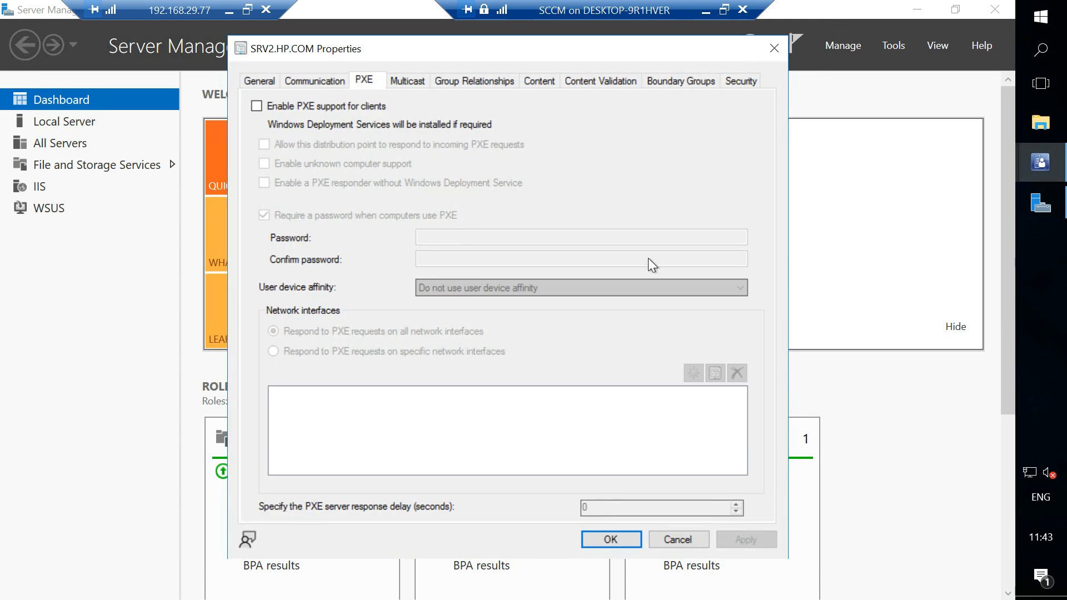
left_click(278, 108)
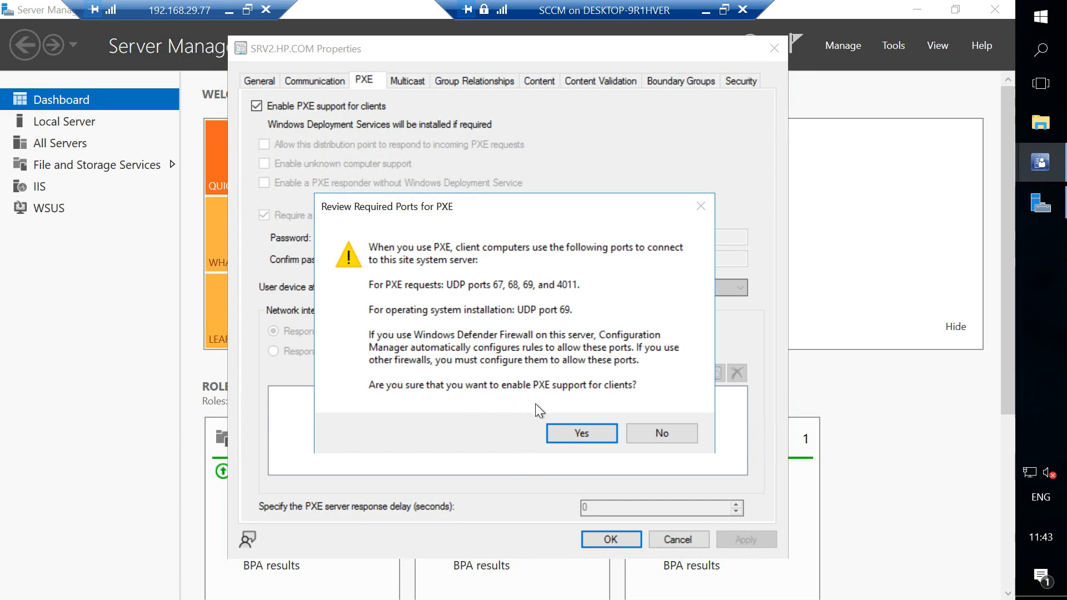
left_click(563, 435)
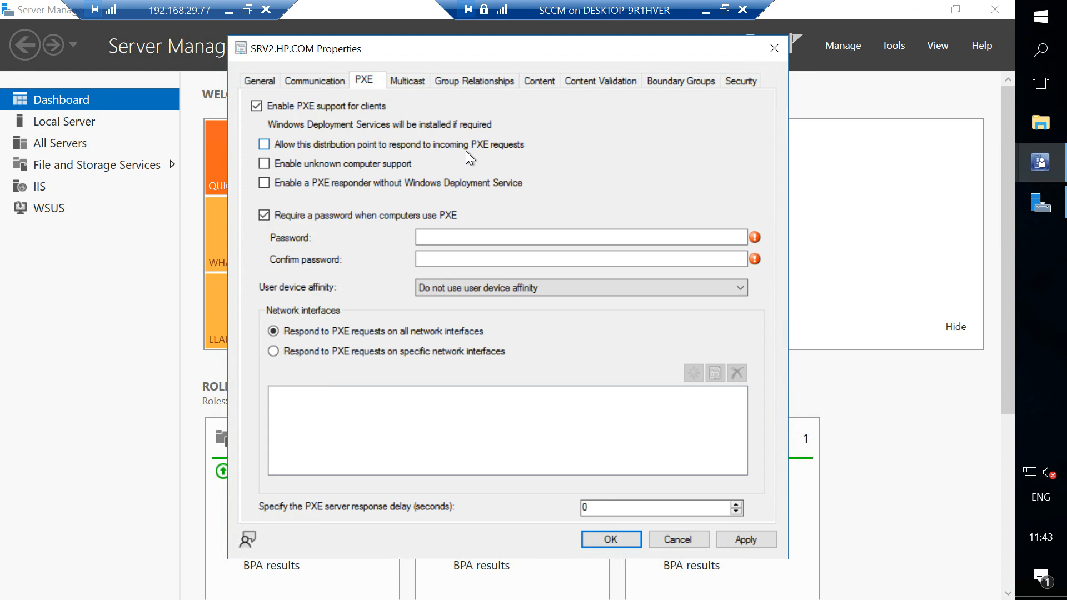
Allow the distribution point to respond to incoming PXE requests and enable unknown computer support, accepting the warning.
left_click(264, 146)
left_click(264, 164)
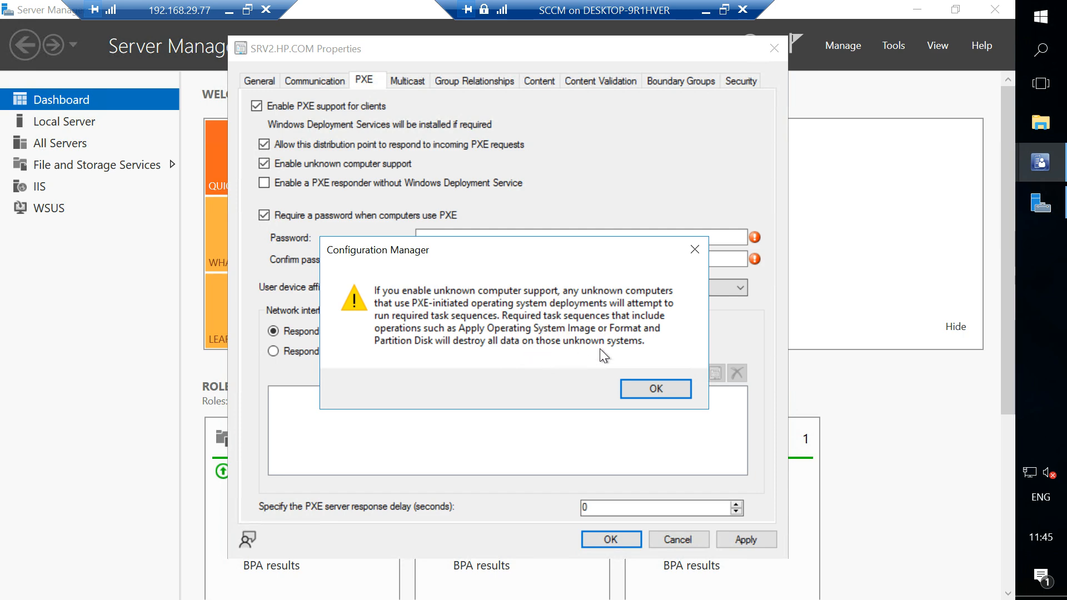
left_click(645, 389)
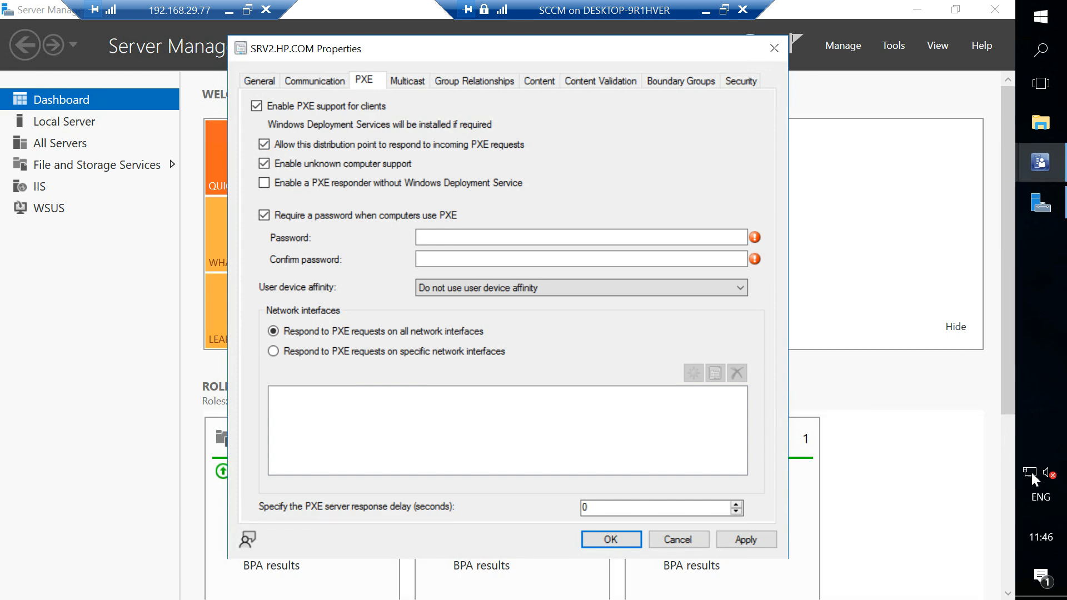
Keep a password required for PXE, enter and confirm the PXE password, and save the distribution point properties.
mouse_move(1032, 477)
left_click(265, 216)
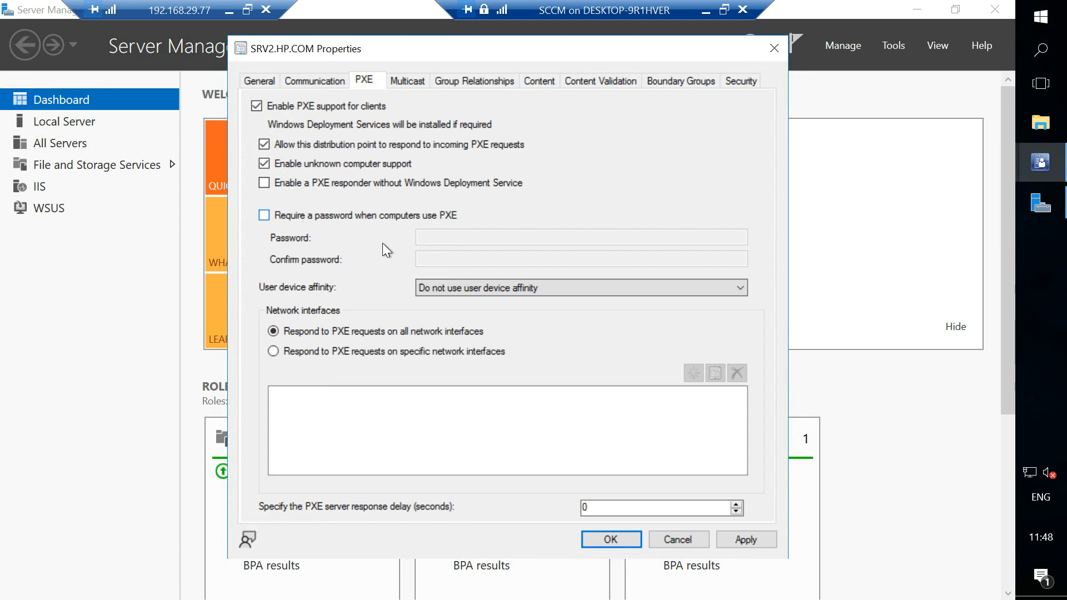
left_click(264, 214)
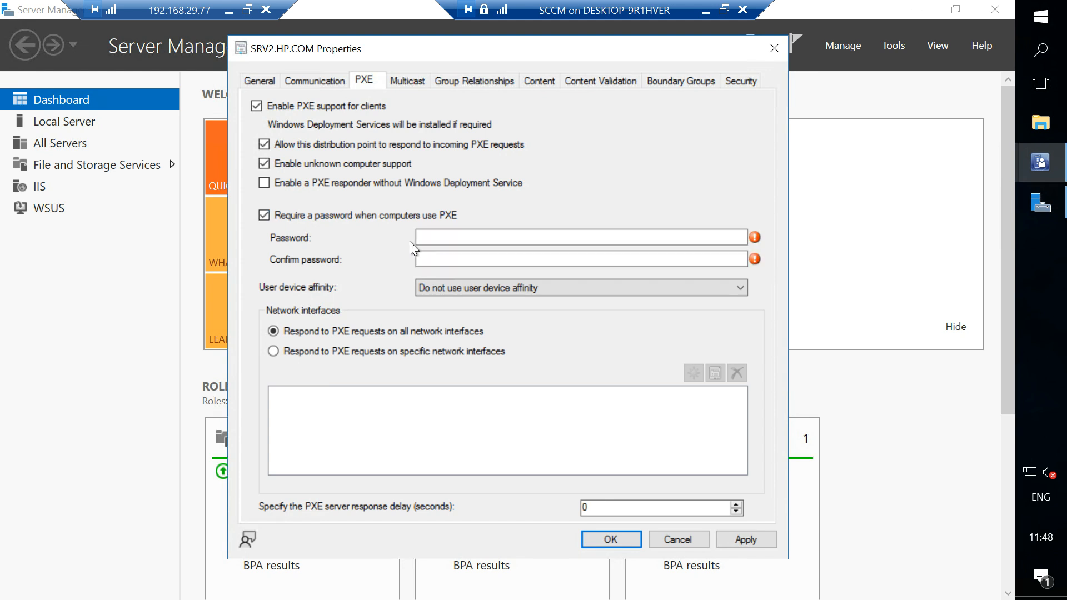
left_click(602, 240)
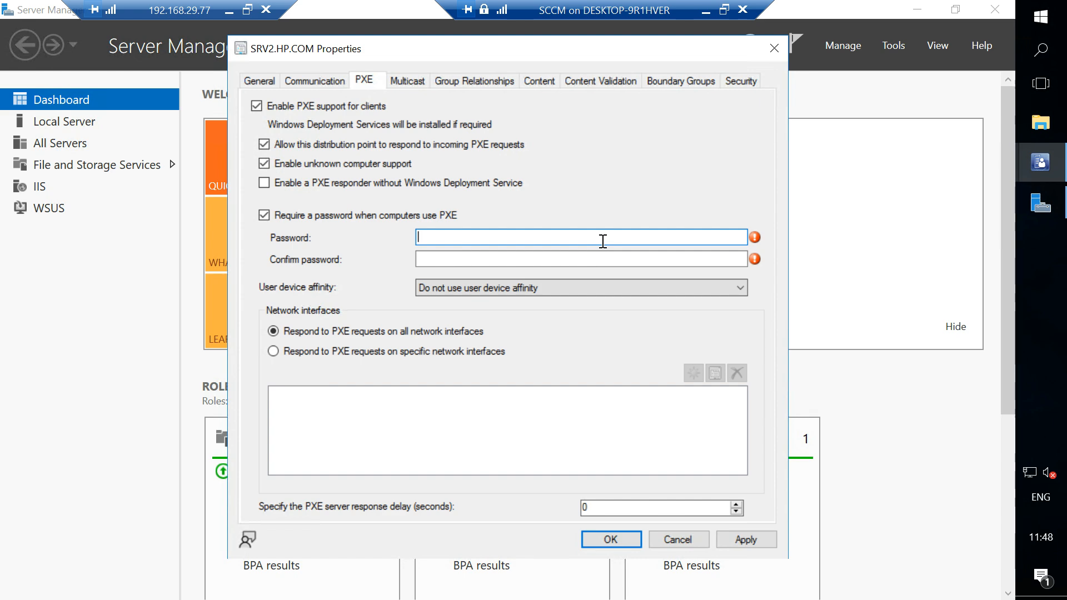
mouse_move(755, 237)
type("1234")
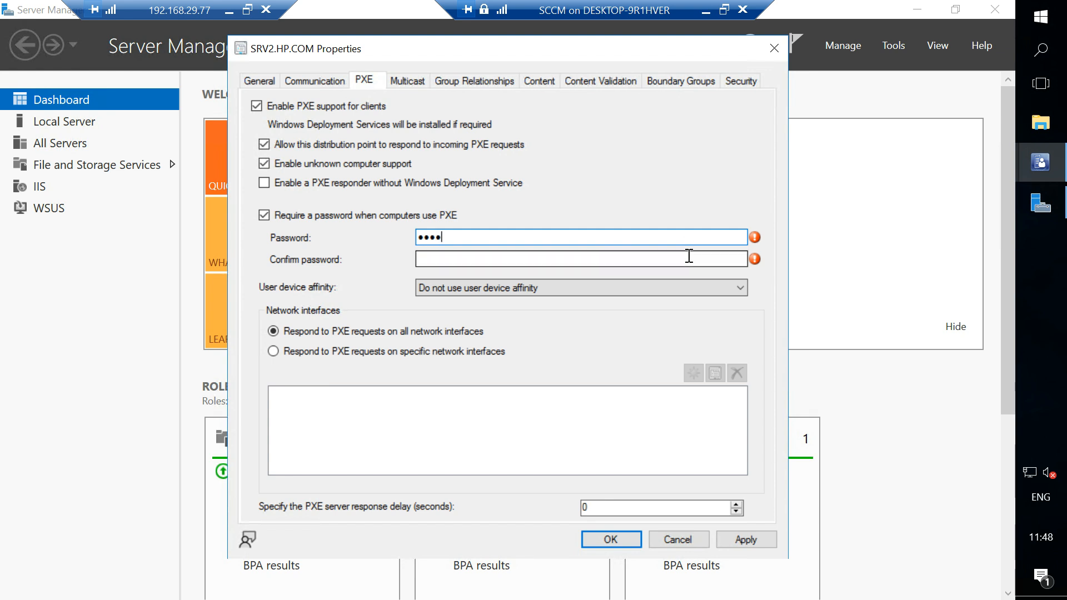
left_click(689, 262)
type("1234")
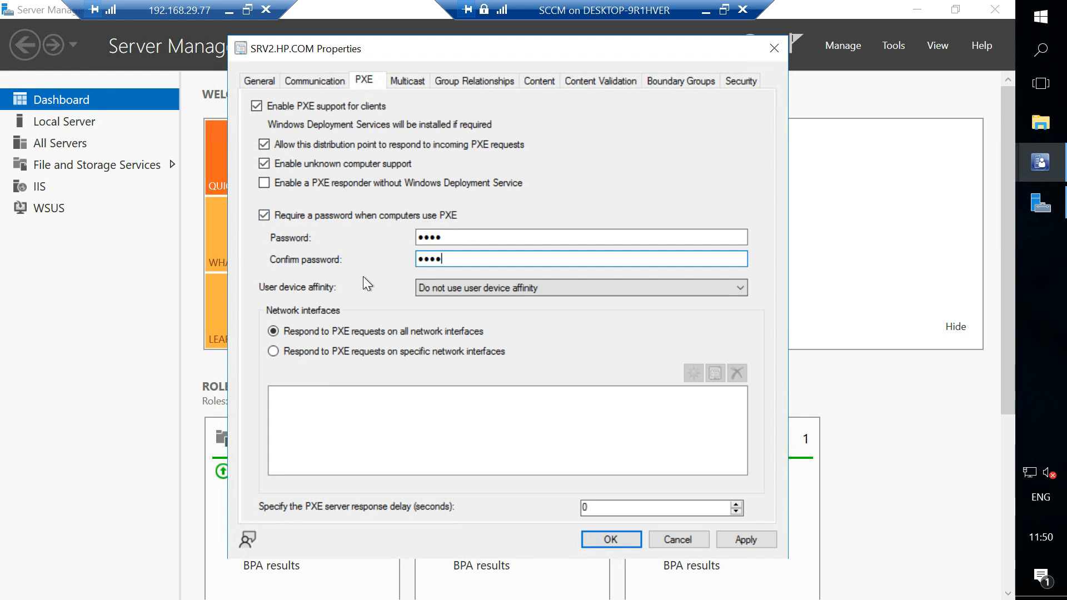
left_click(599, 538)
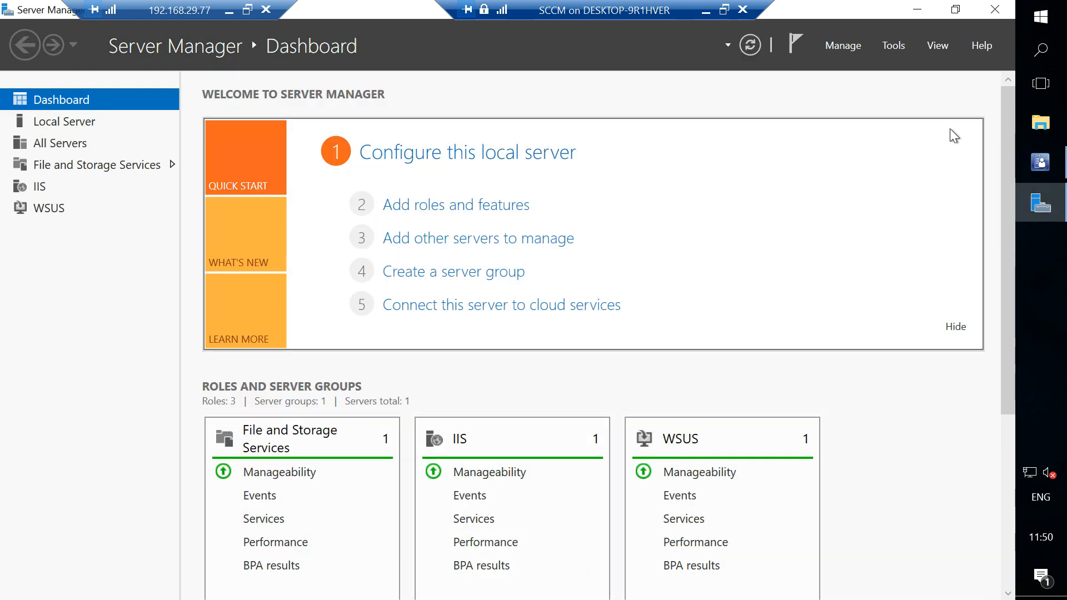
Browse in File Explorer to the Microsoft Configuration Manager folder under Program Files on Local Disk (C:).
left_click(1048, 133)
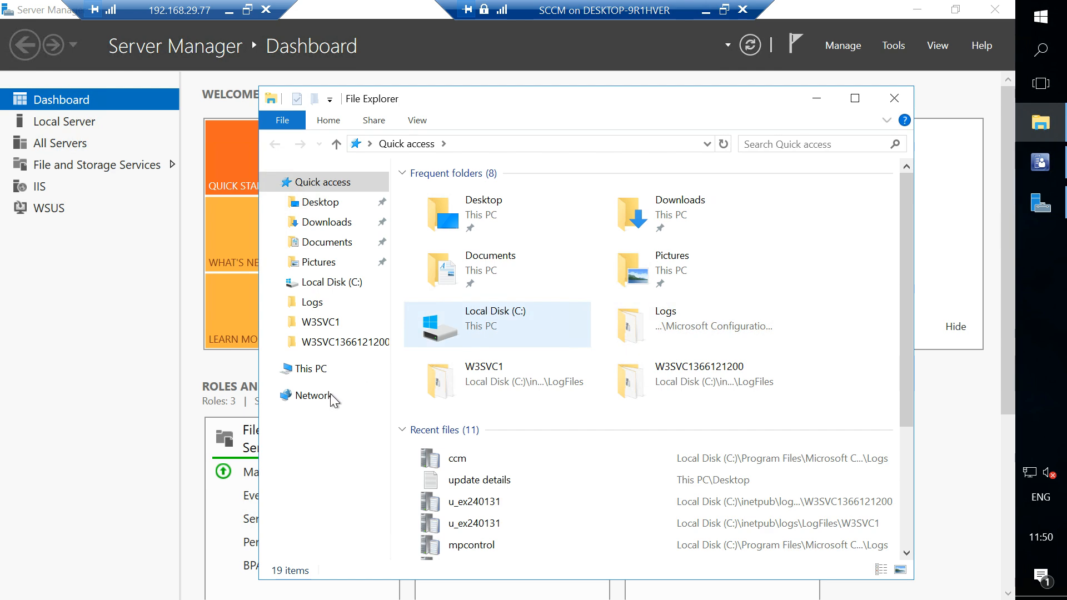
left_click(305, 373)
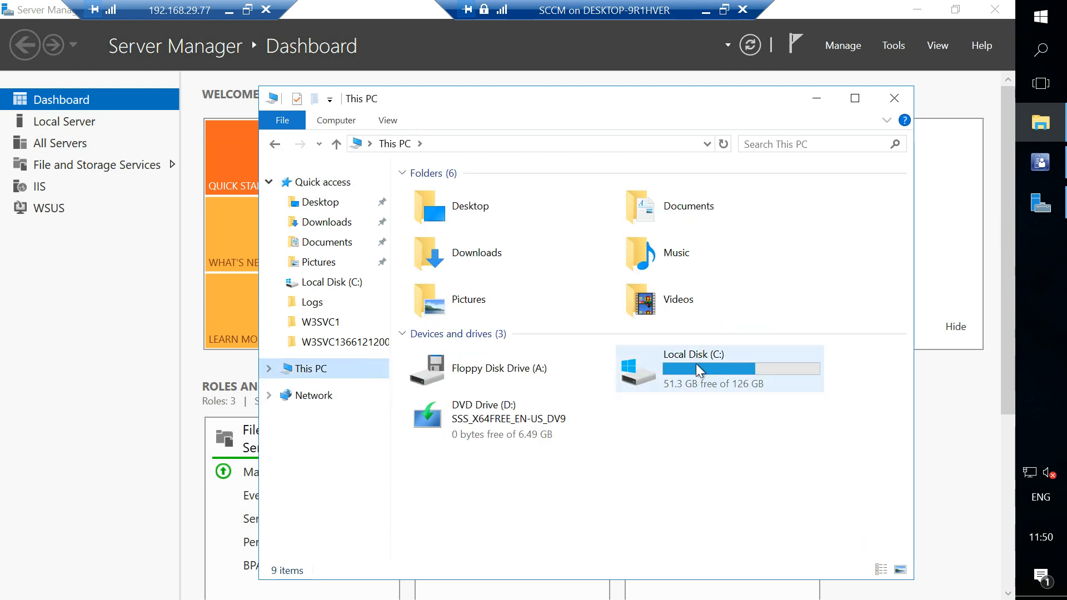
double_click(699, 371)
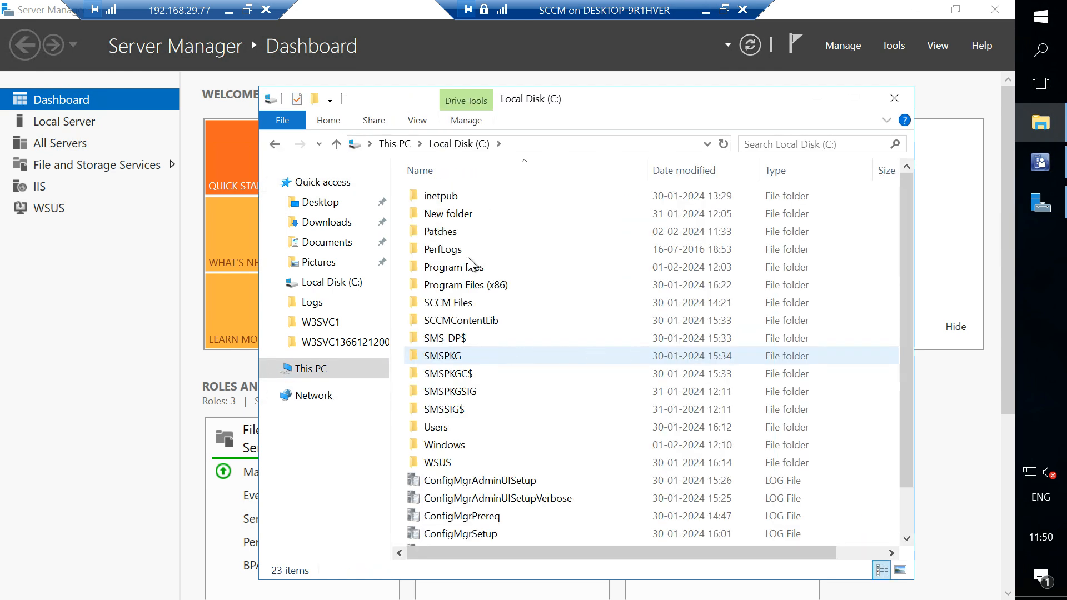
double_click(453, 269)
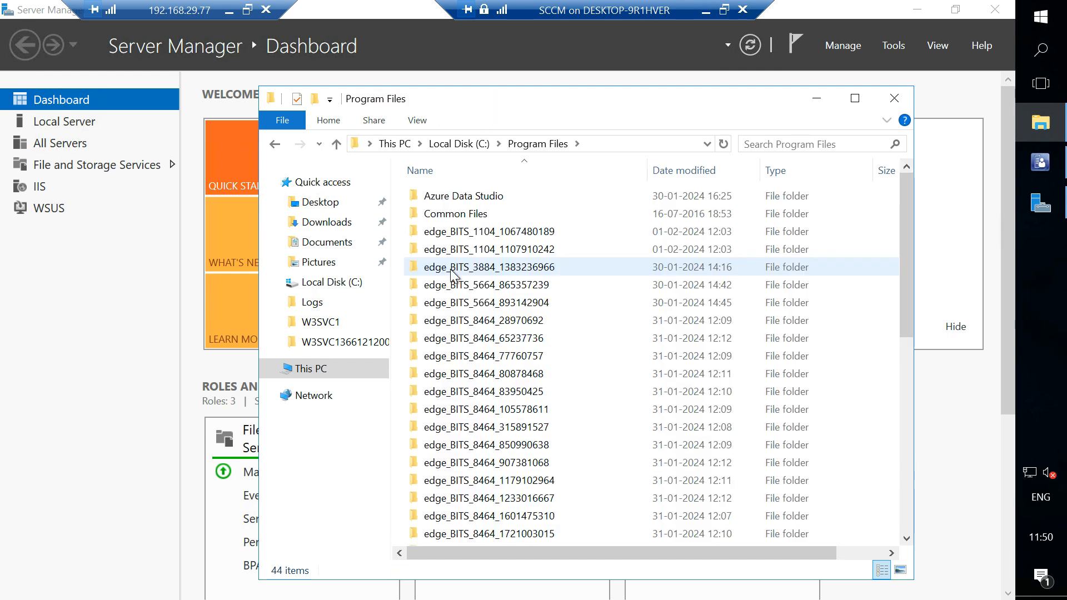
left_click(487, 357)
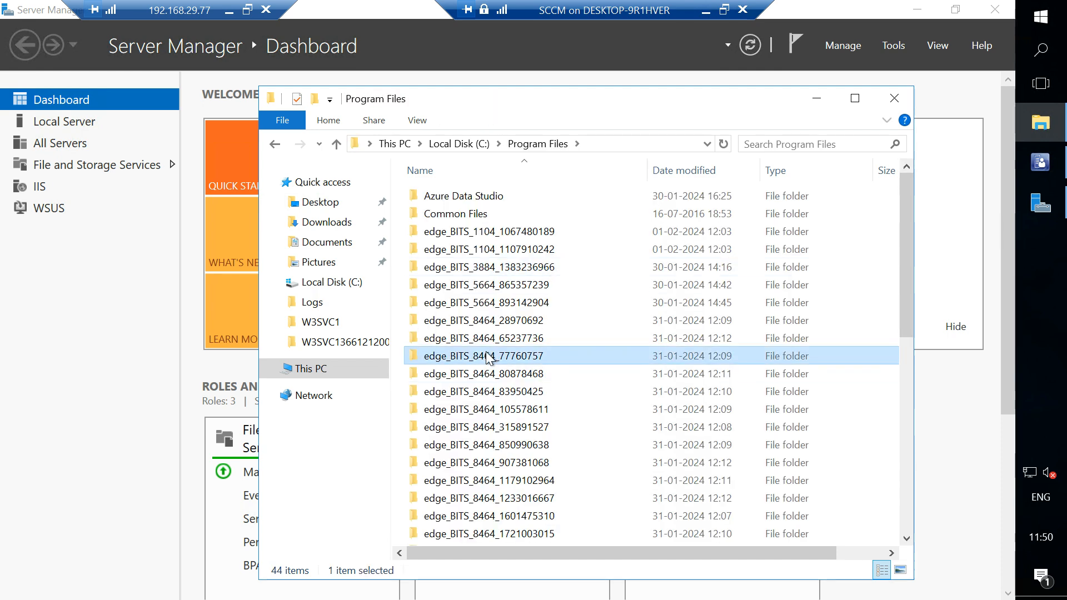
scroll(487, 356, "down", 6)
double_click(517, 255)
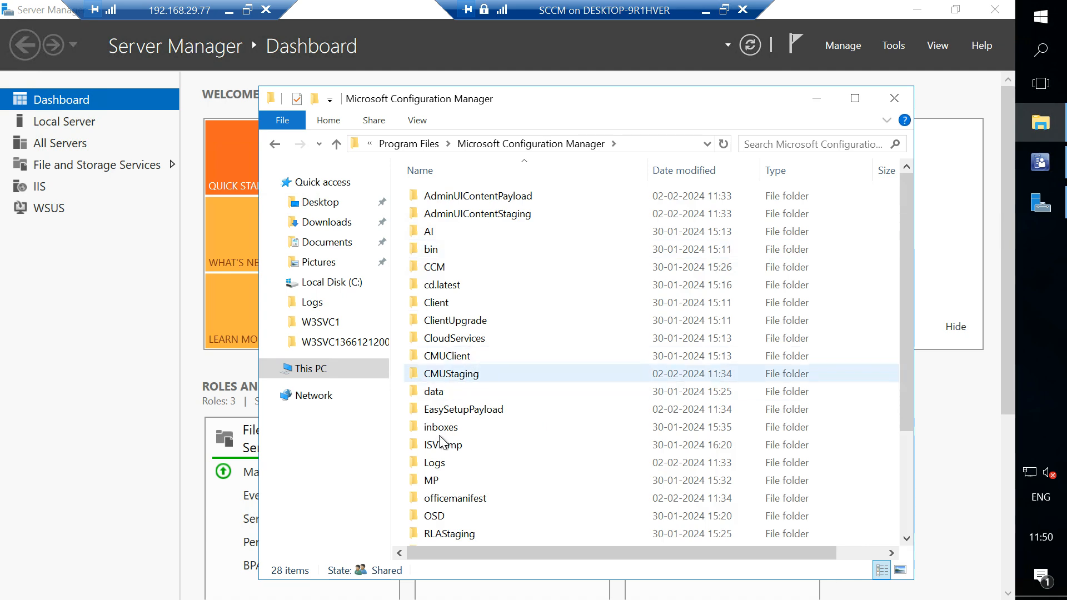
Open the distmgr log from the Logs folder in the Configuration Manager Trace Log Tool and maximize the window.
left_click(444, 466)
double_click(444, 467)
type("distmgr")
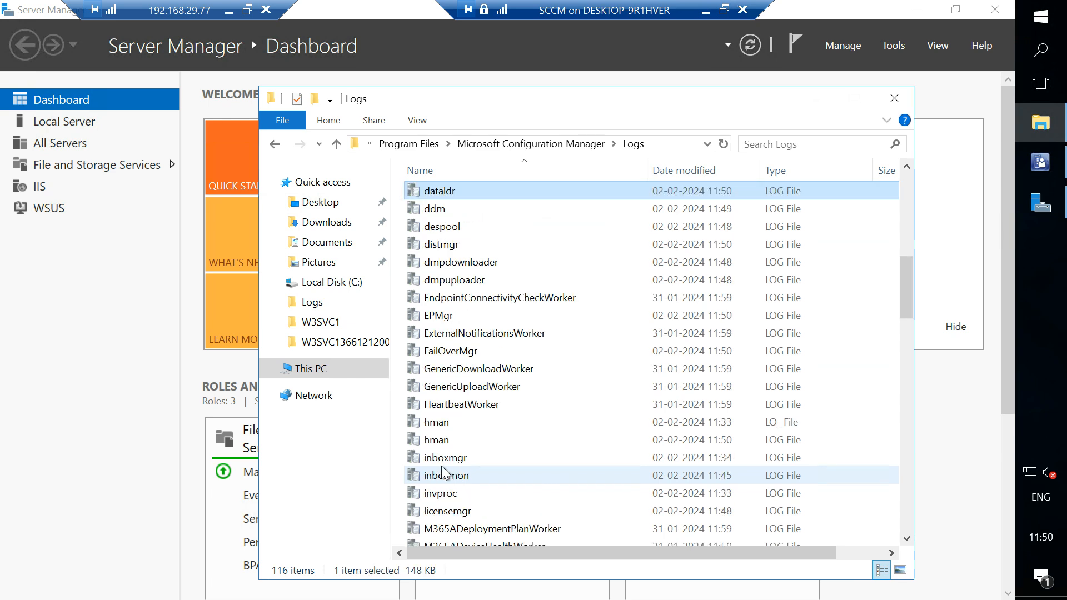
double_click(475, 245)
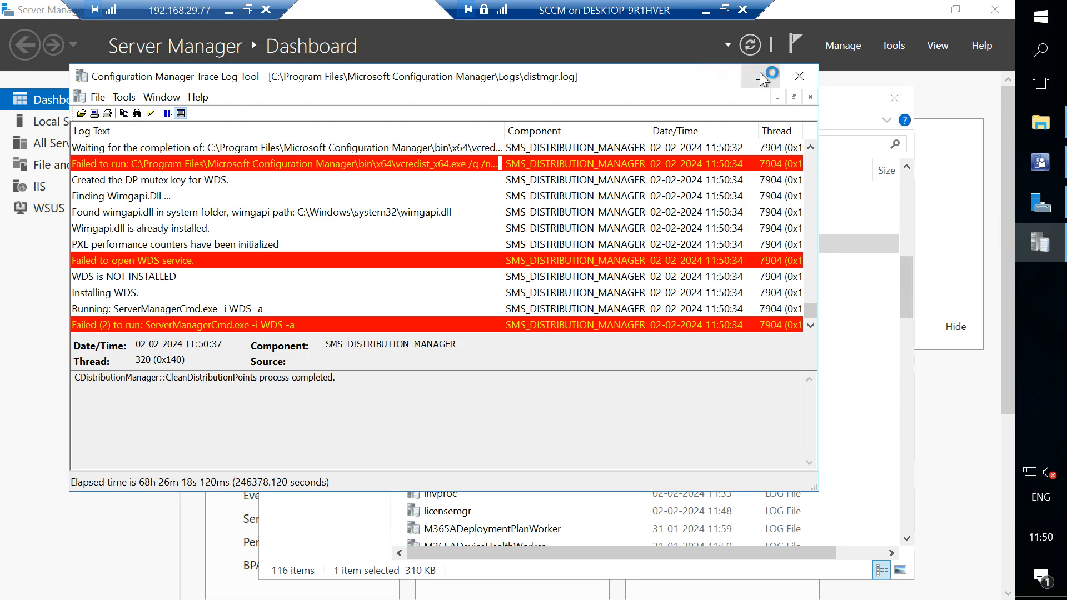
left_click(760, 75)
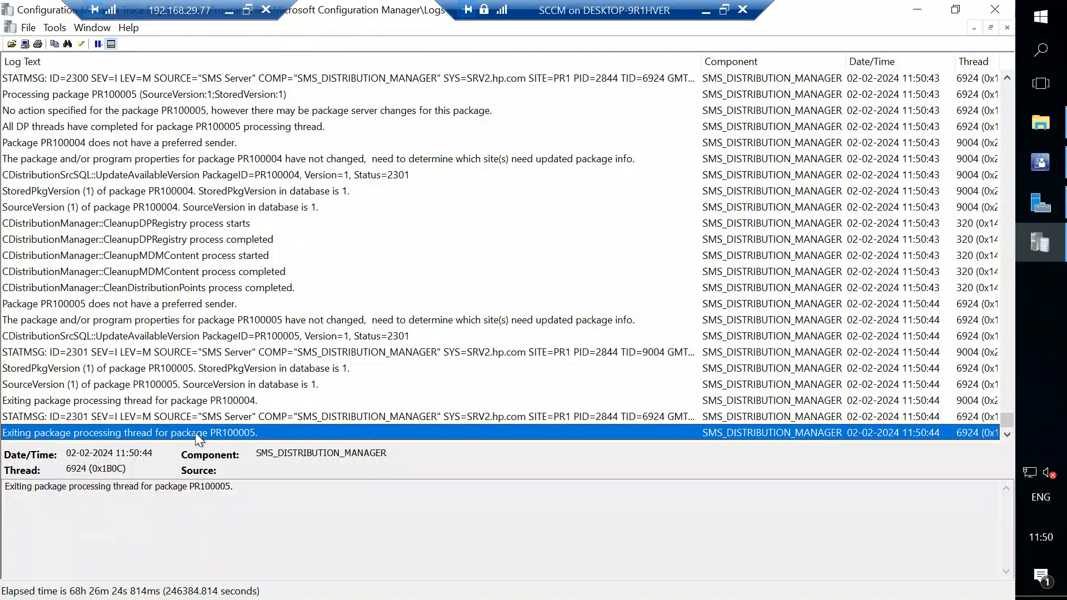
Check the distribution point in the Configuration Manager console, return to the distmgr log and select an entry.
left_click(1055, 160)
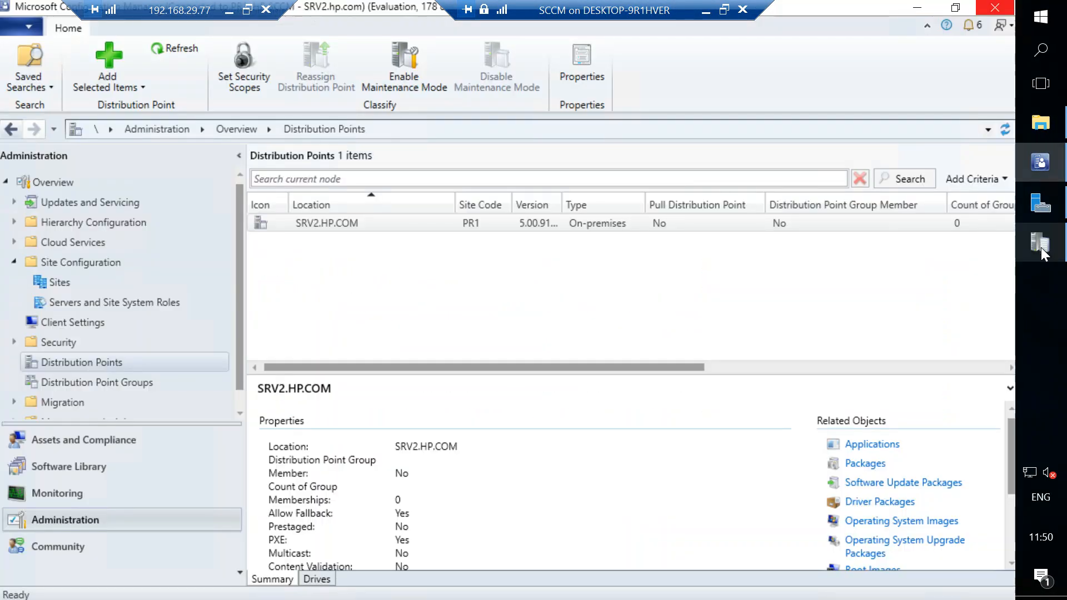
left_click(1041, 246)
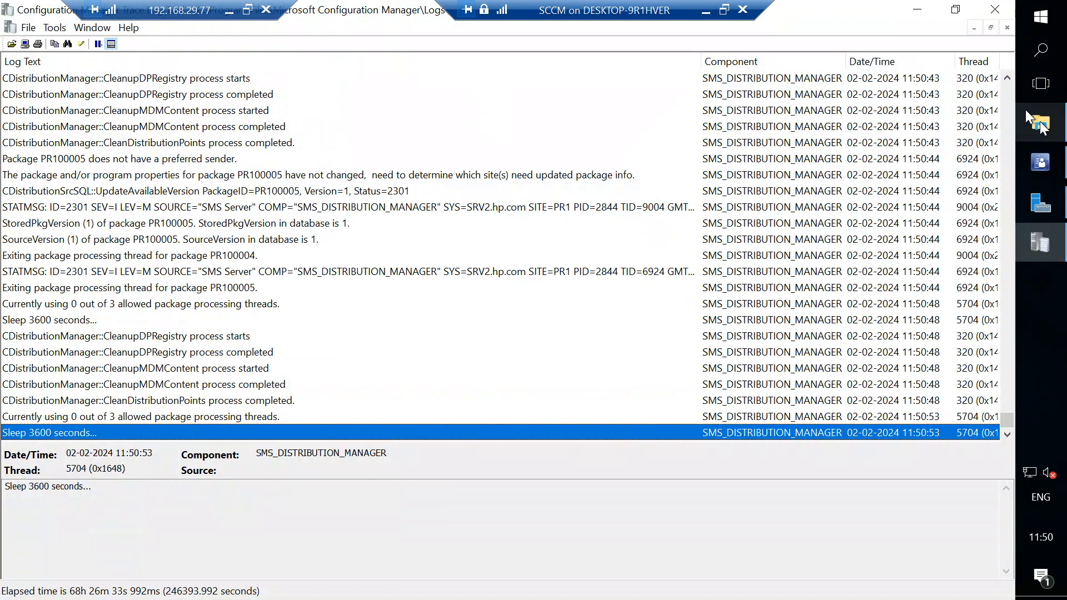
mouse_move(1041, 126)
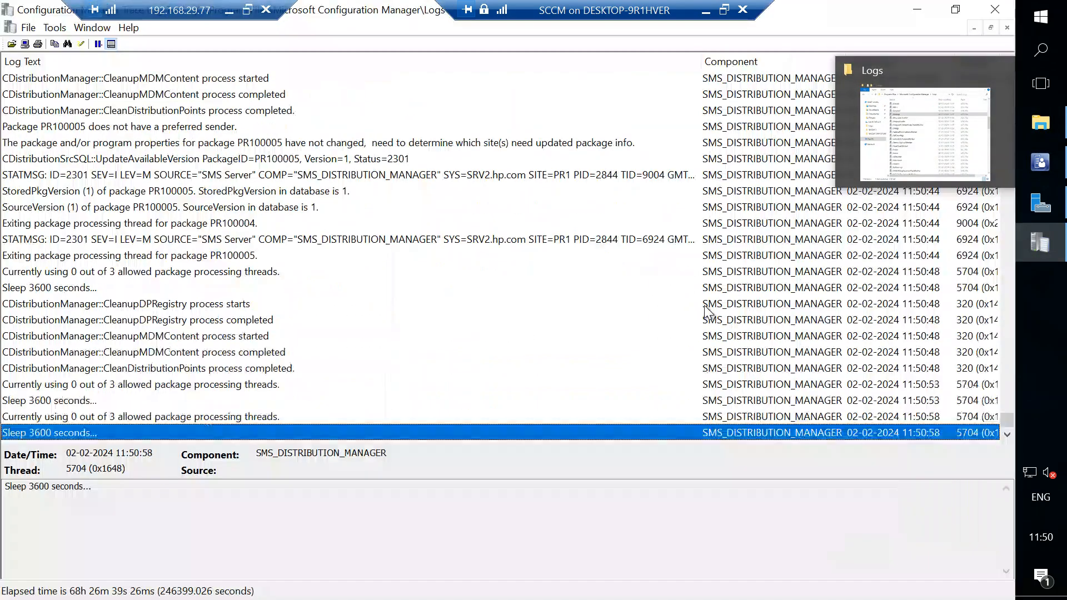
left_click(724, 293)
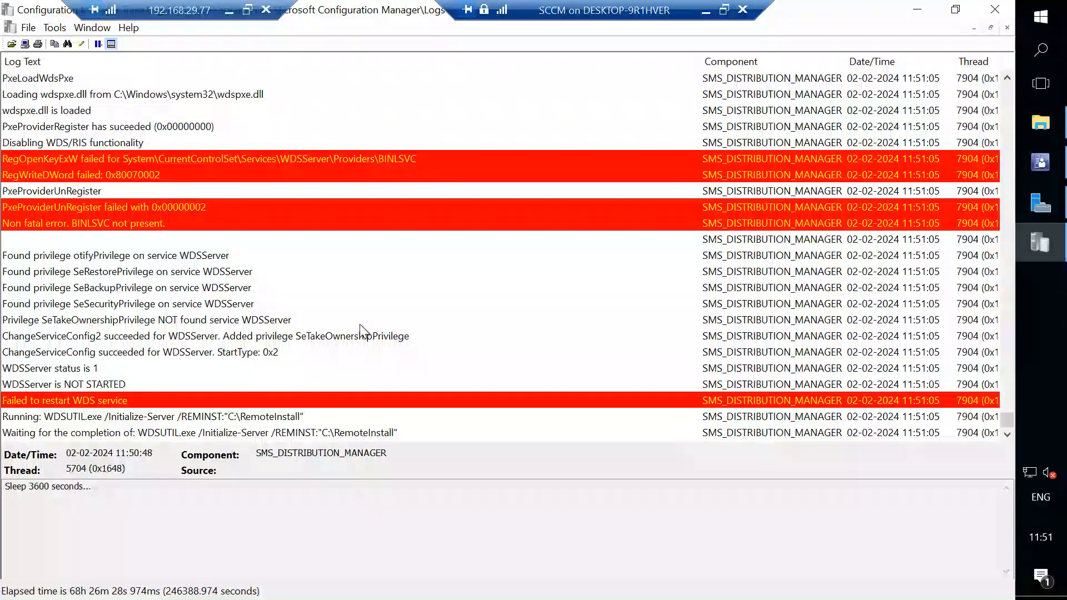
Pause the distmgr log and examine its entries on the WDS service status and the WDSUTIL.exe server initialization.
left_click(126, 418)
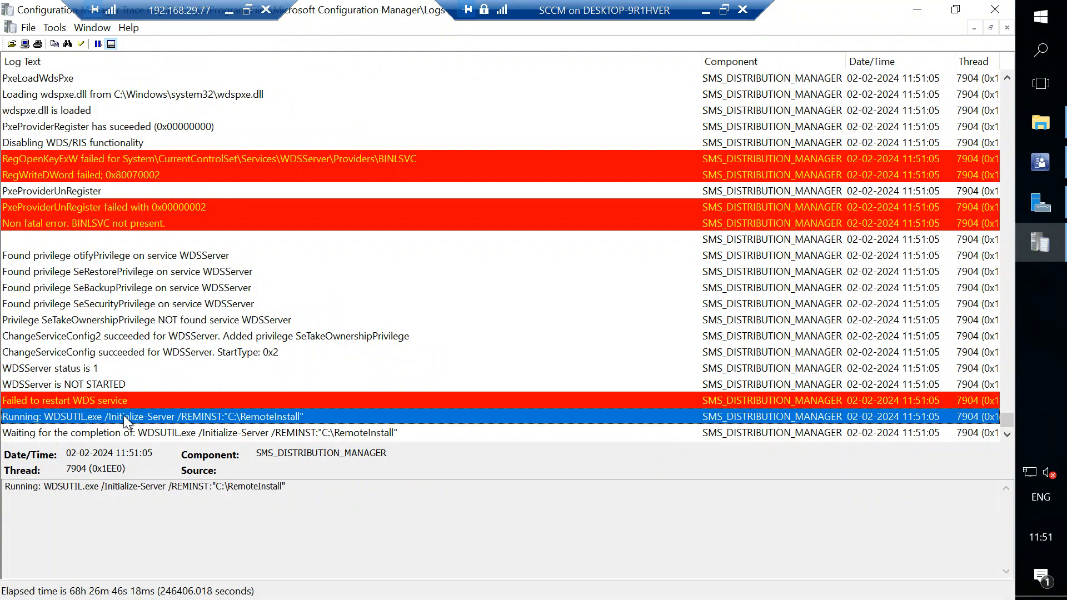
left_click(245, 432)
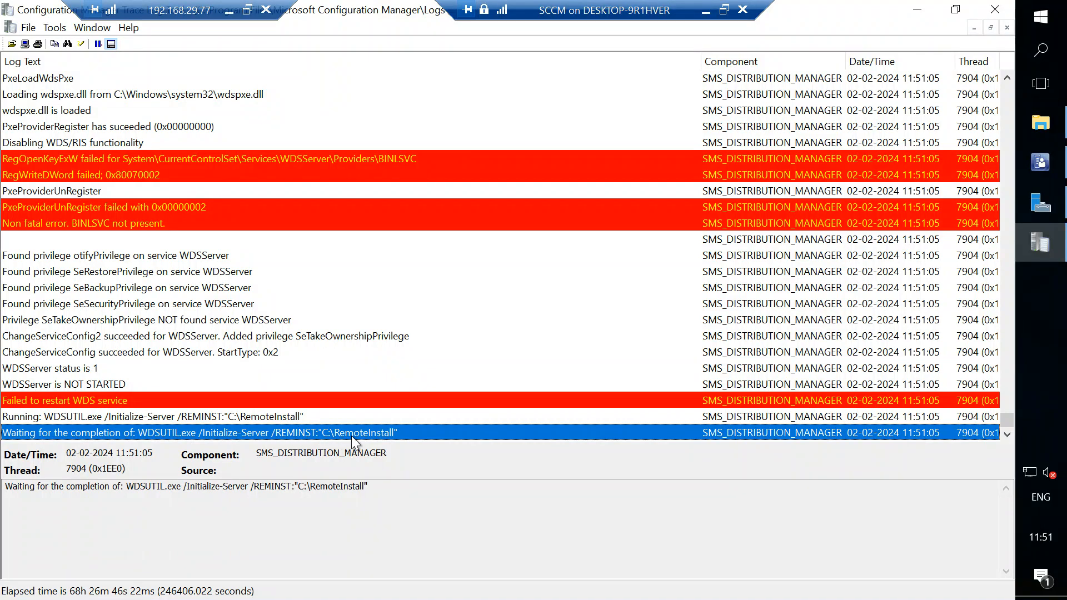
left_click(98, 46)
left_click(96, 402)
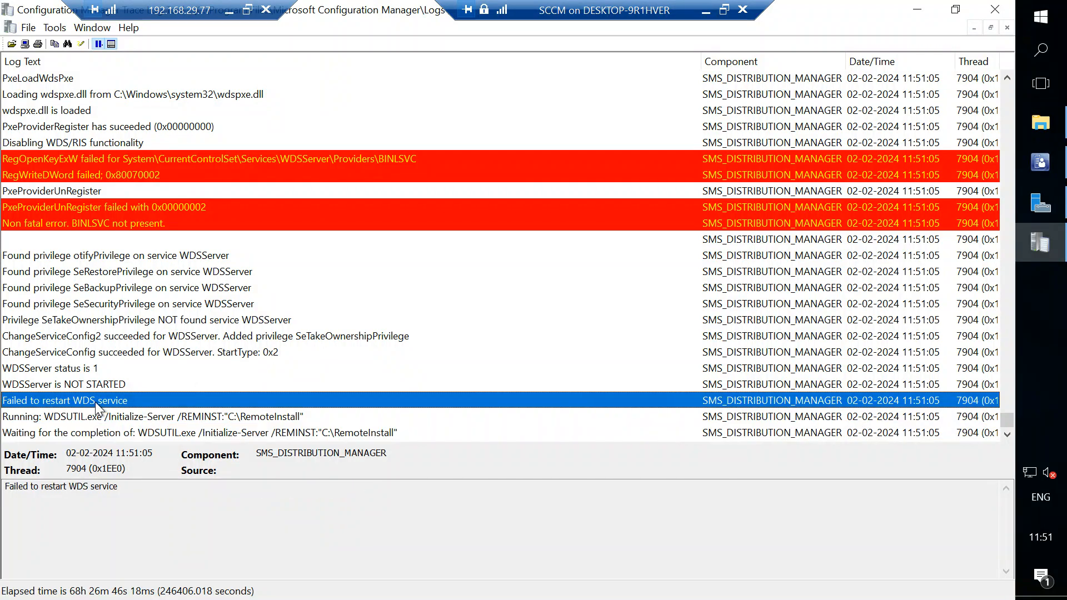
left_click(101, 385)
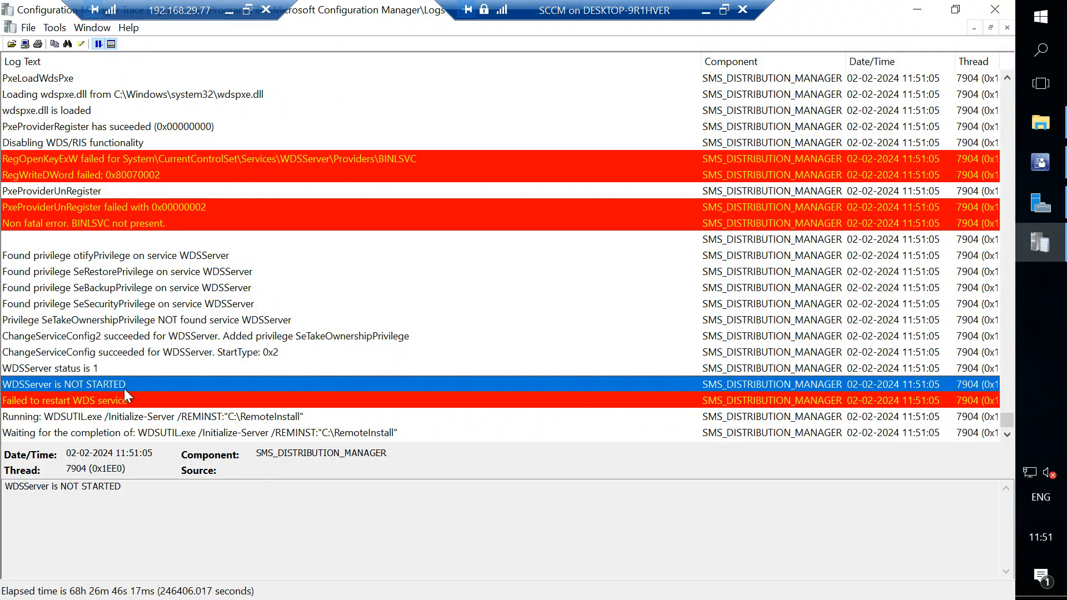
left_click(188, 431)
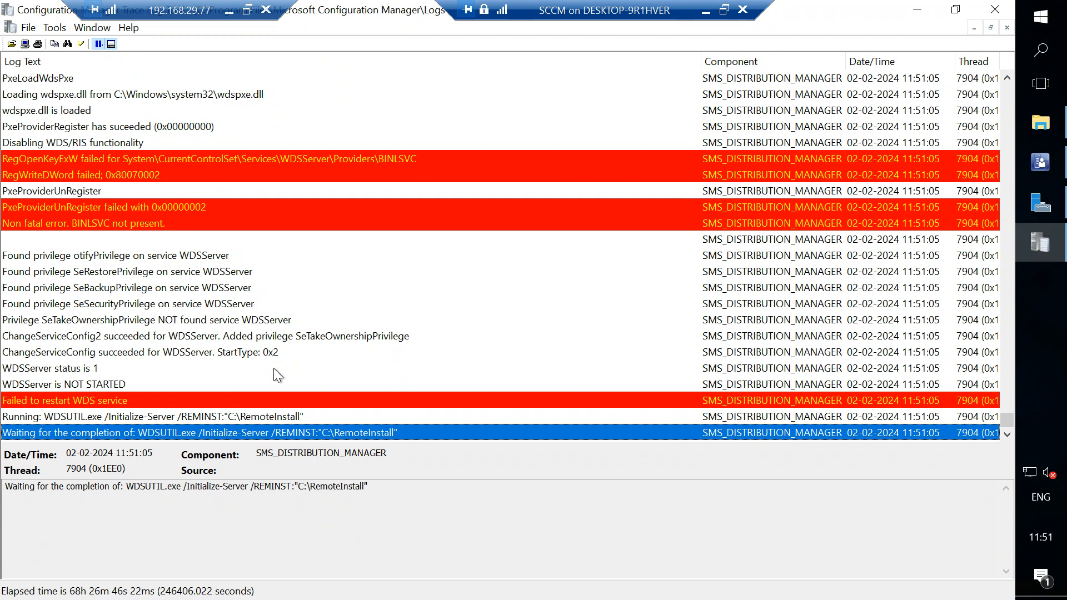
Resume live updating of the distmgr log and read back through the IIS and PXE configuration entries.
left_click(98, 44)
left_click(292, 305)
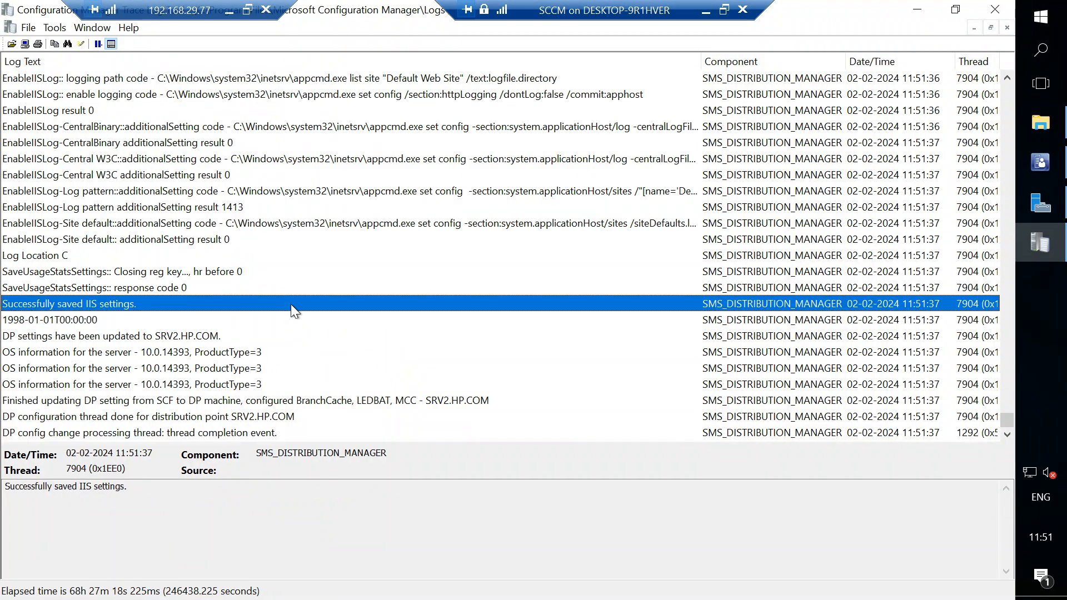
scroll(357, 180, "up", 5)
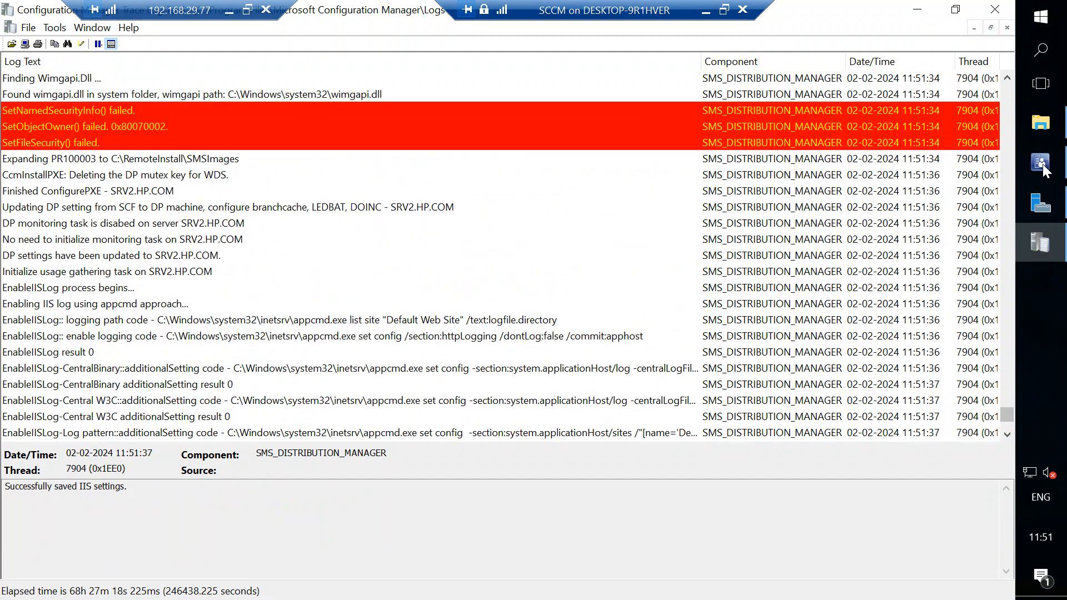
Review the PXE settings in the SRV2.HP.COM Properties in the Configuration Manager console and close the properties.
key("alt+Tab")
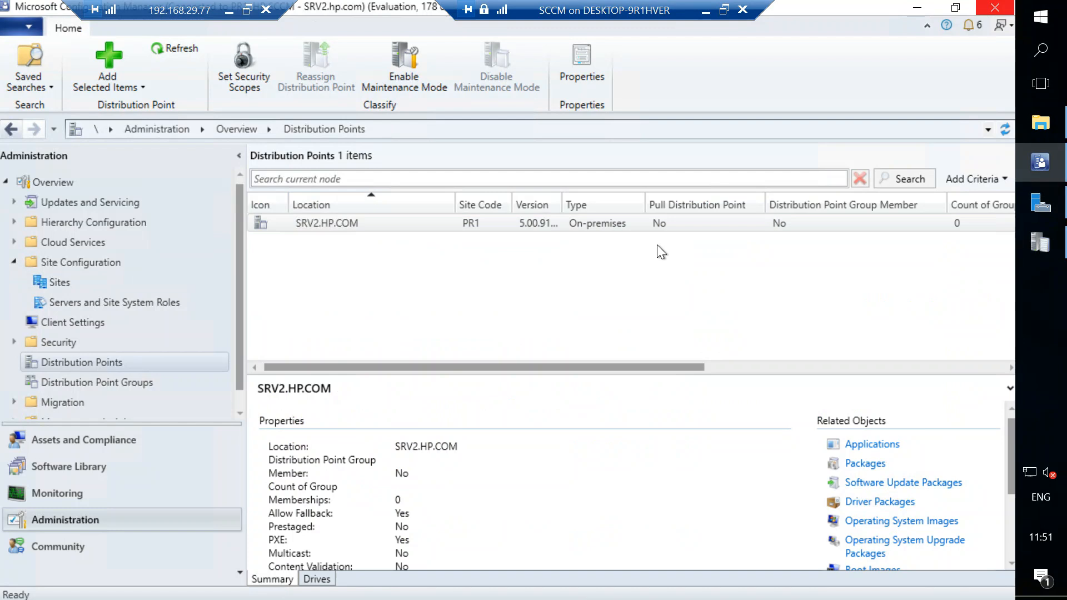
right_click(669, 227)
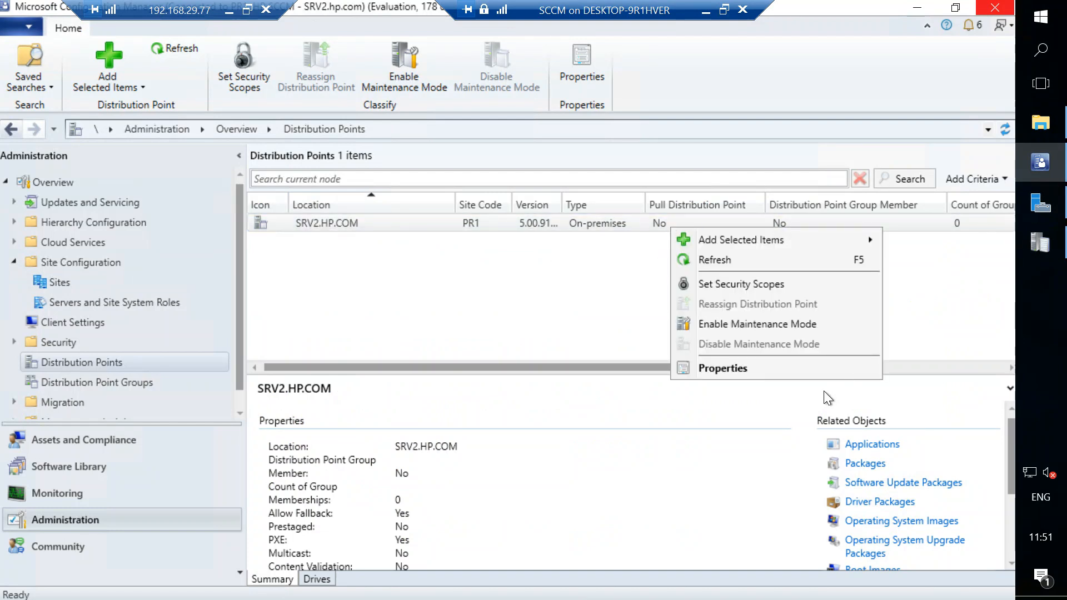
left_click(806, 364)
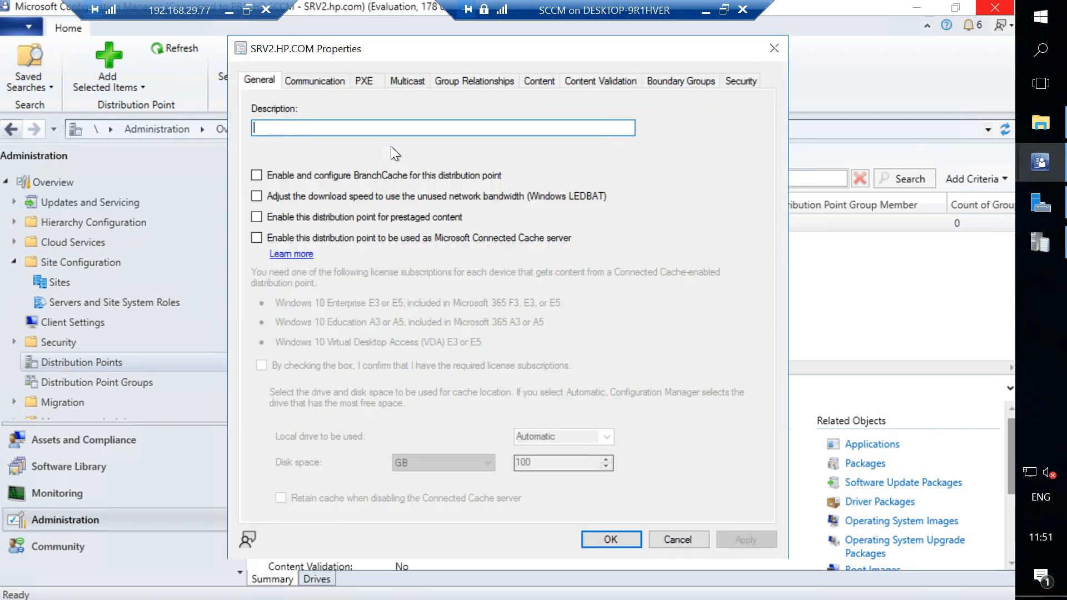
left_click(358, 80)
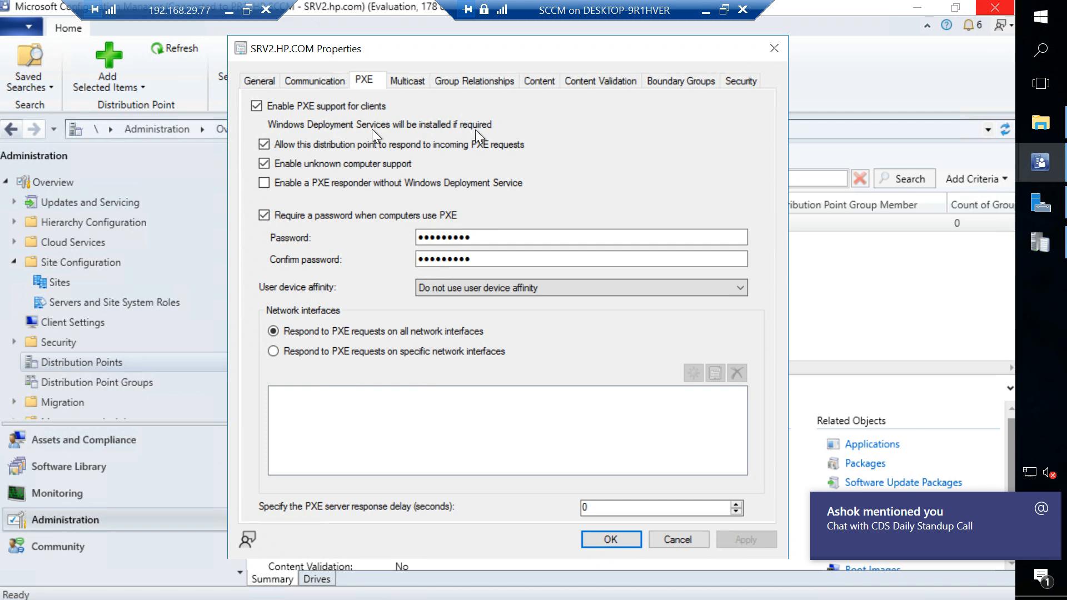
left_click(775, 48)
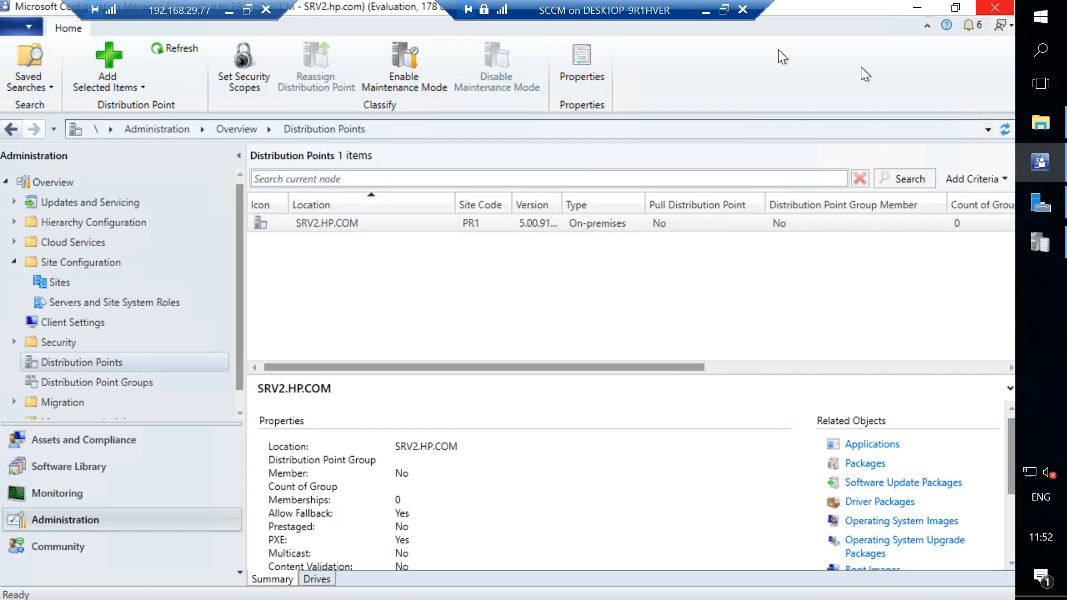
Return to the distmgr log and examine the entries on the PXE provider registration, PXE directories and WDSServer privileges.
left_click(1039, 244)
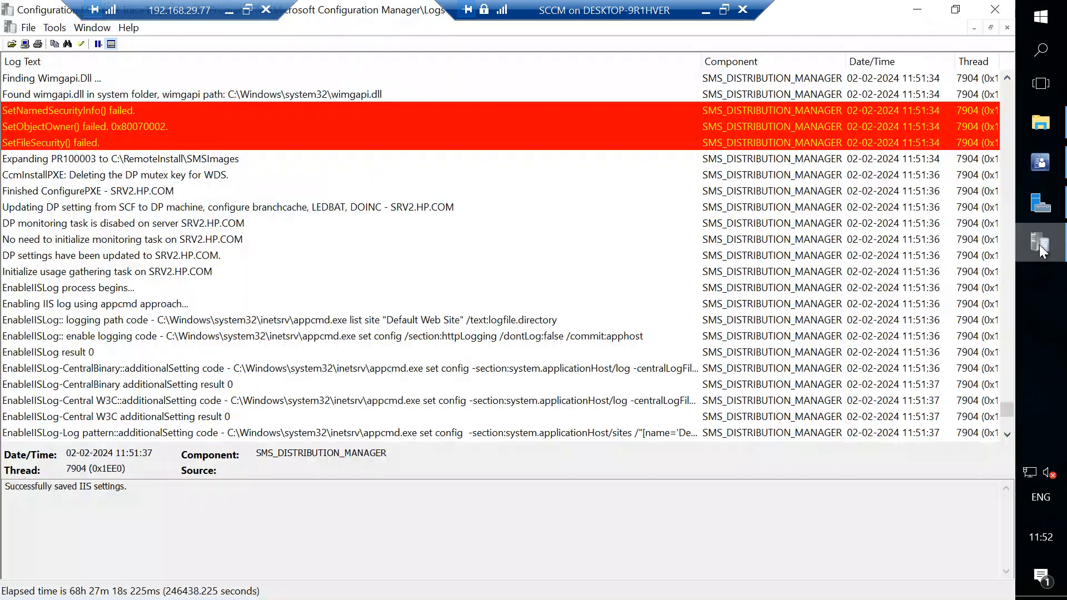
scroll(488, 345, "down", 20)
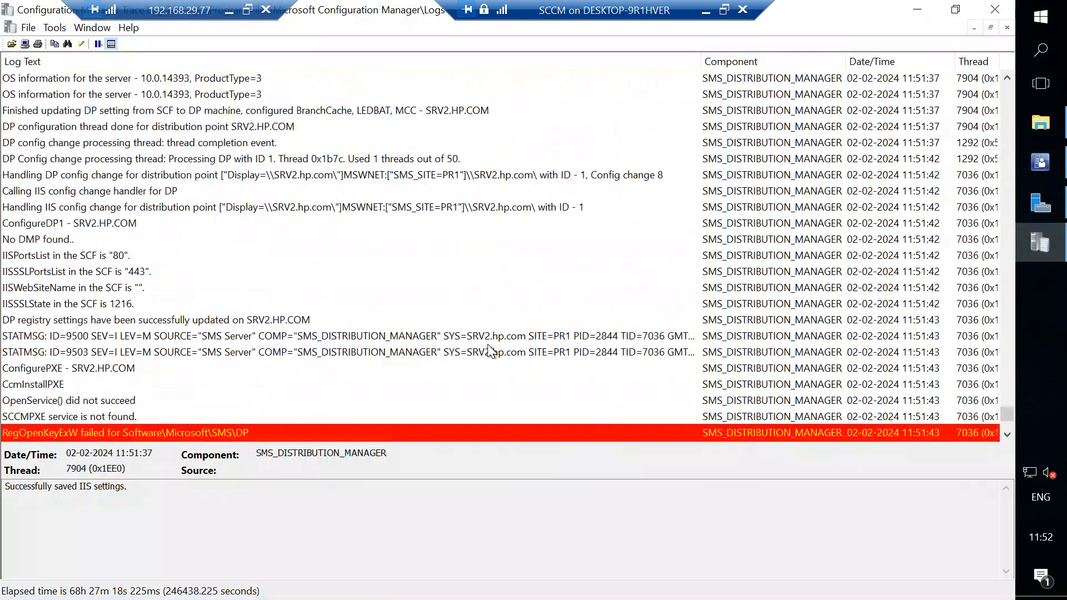
scroll(492, 351, "down", 7)
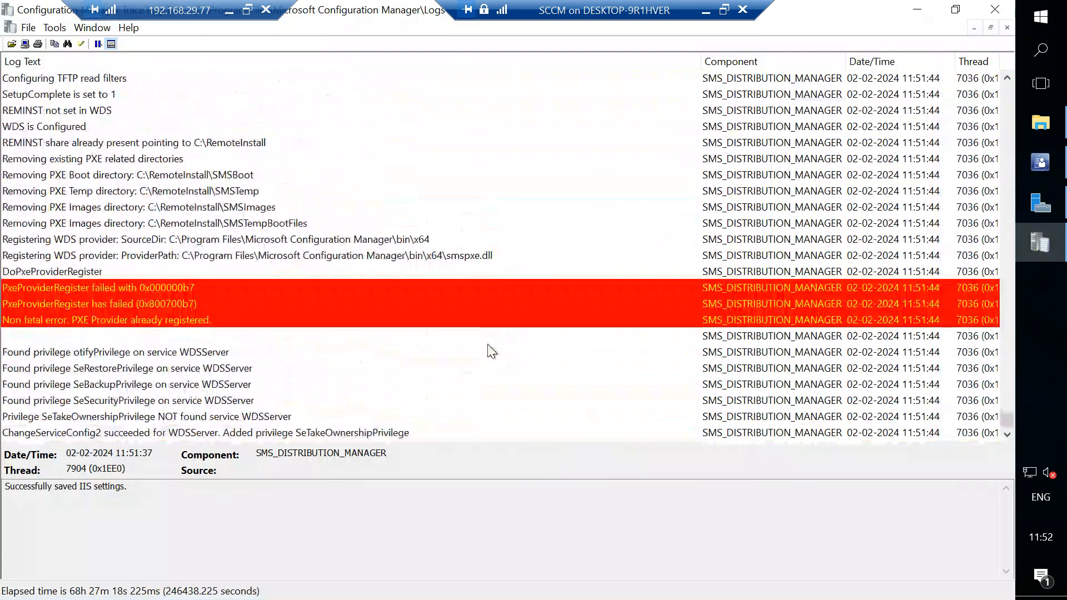
left_click(162, 356)
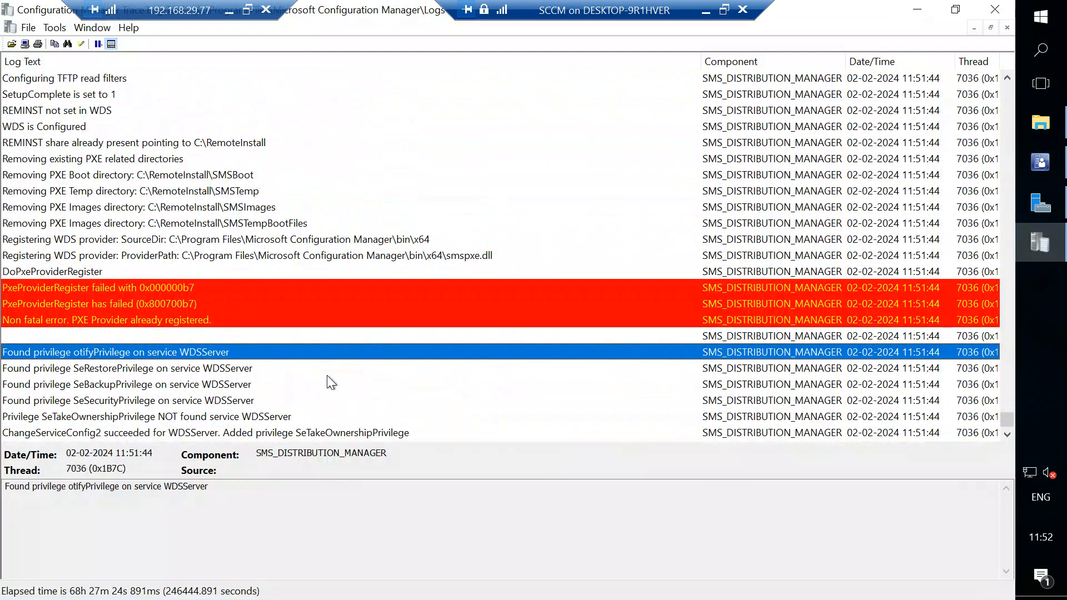
scroll(326, 375, "down", 4)
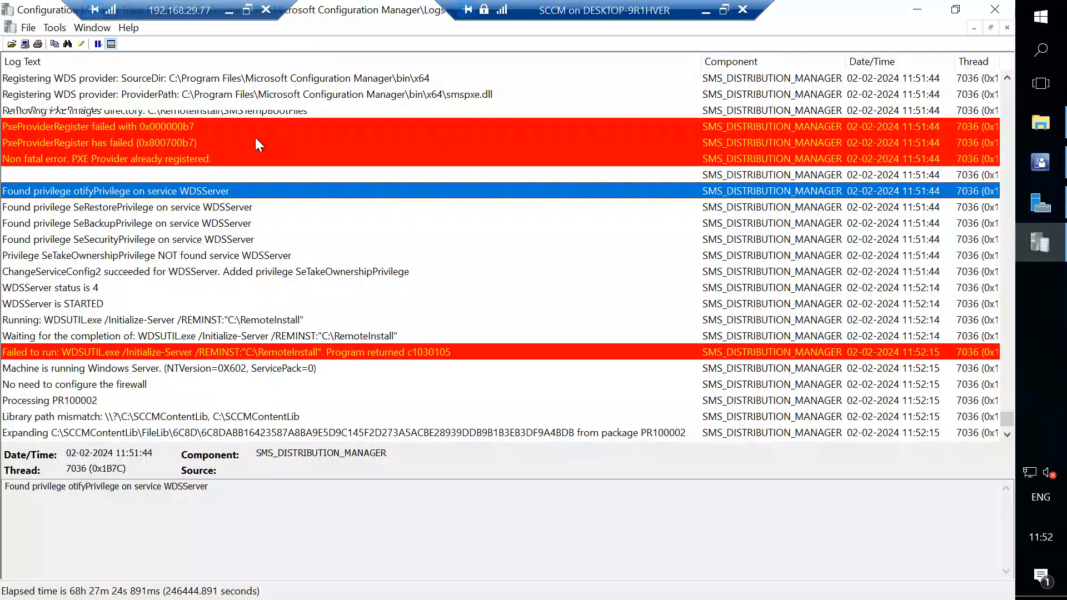
scroll(255, 143, "up", 3)
left_click(259, 207)
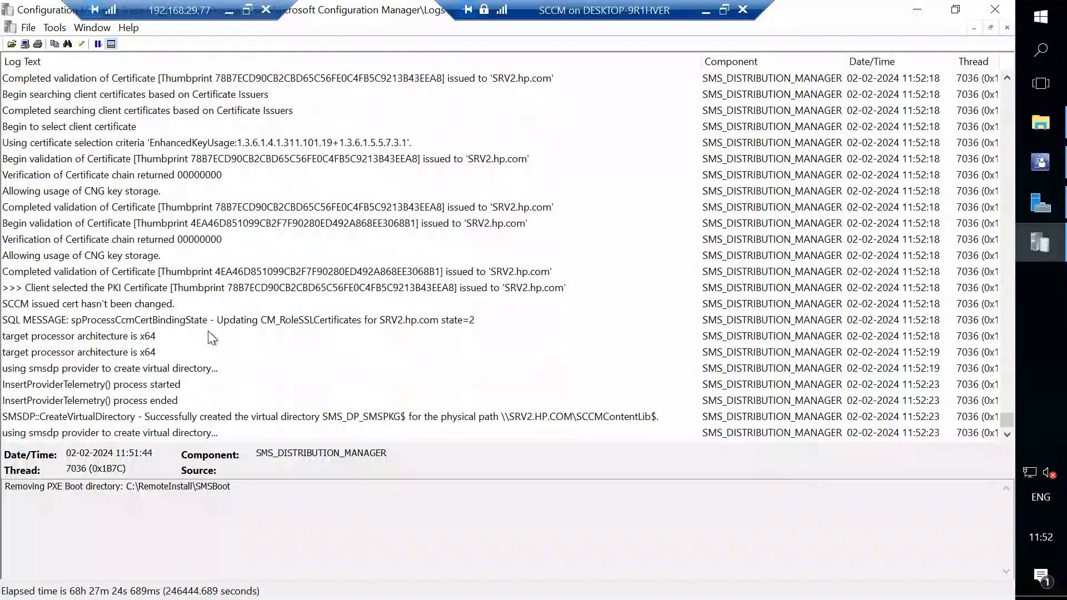
Examine the newest distmgr log entries on creating the SMS_DP_SMSPKG$ and SMS_DP_SMSSIG$ virtual directories.
left_click(212, 338)
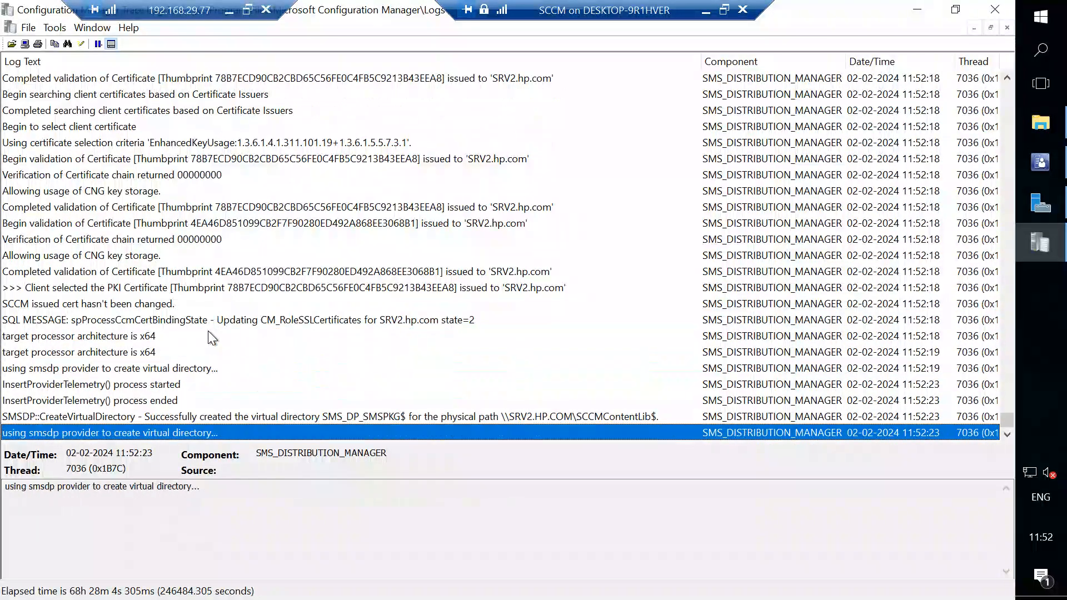
key("Up")
key("Up")
key("Up")
key("Up")
key("Up")
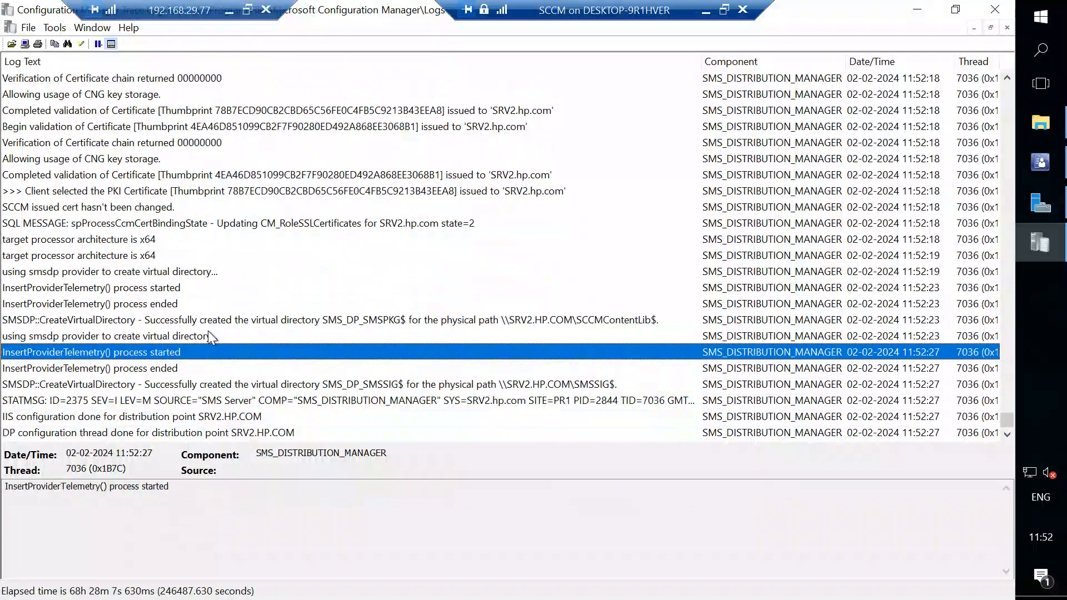
key("Up")
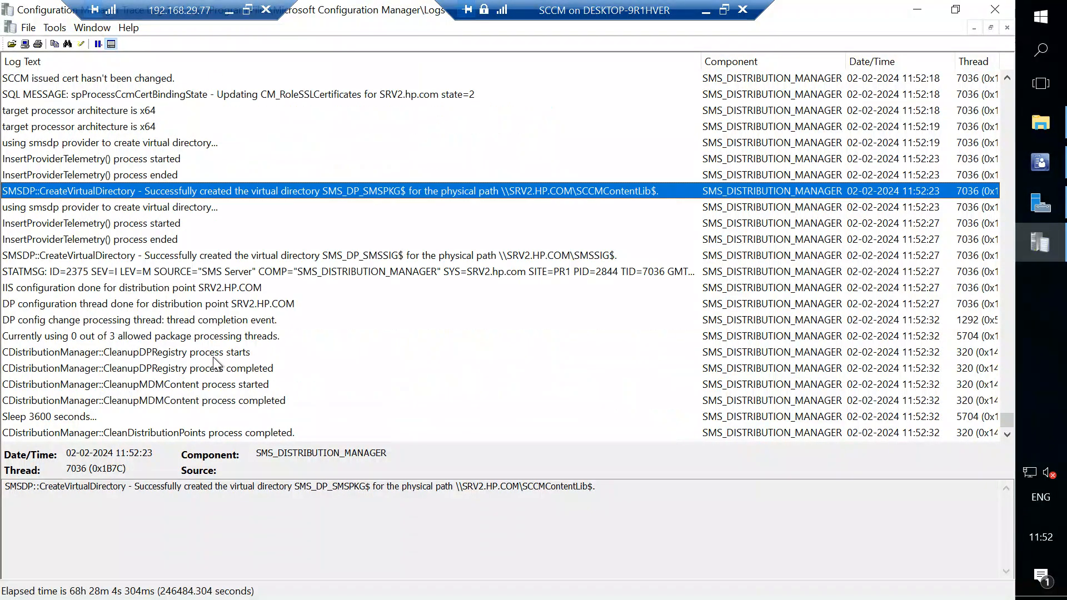
left_click(465, 255)
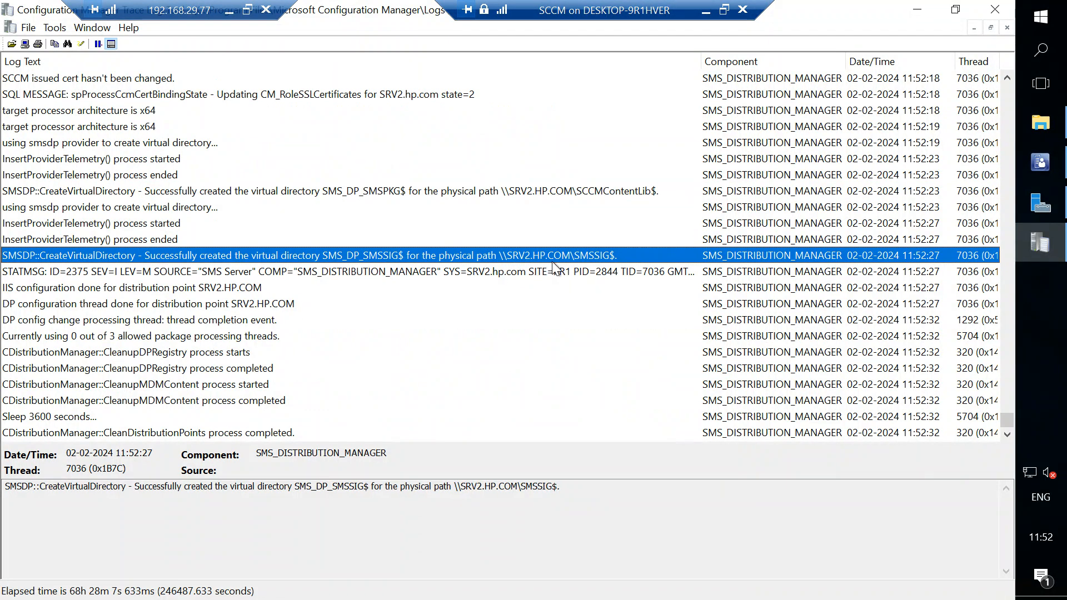
Examine the final distmgr log entries on package processing threads, virtual directory creation, and the DP registry, MDM content and distribution point cleanup.
left_click(213, 336)
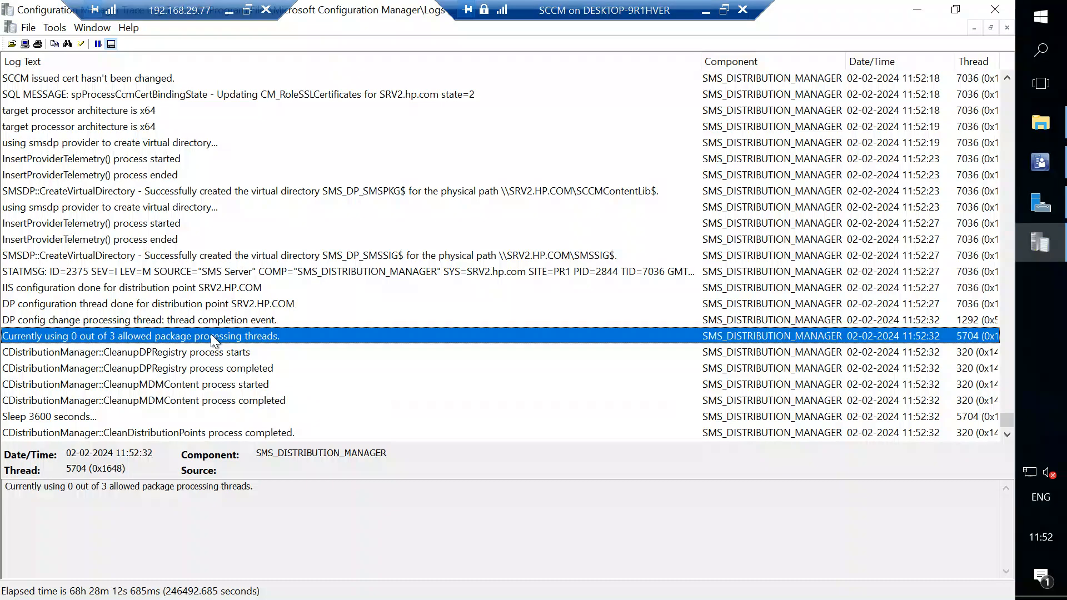
left_click(146, 206)
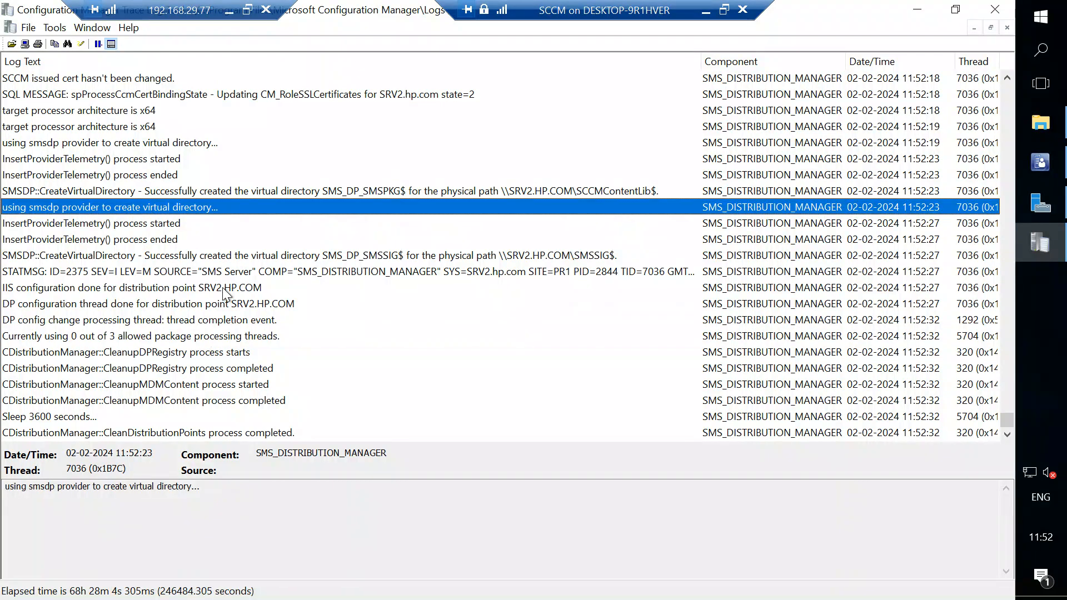
left_click(260, 369)
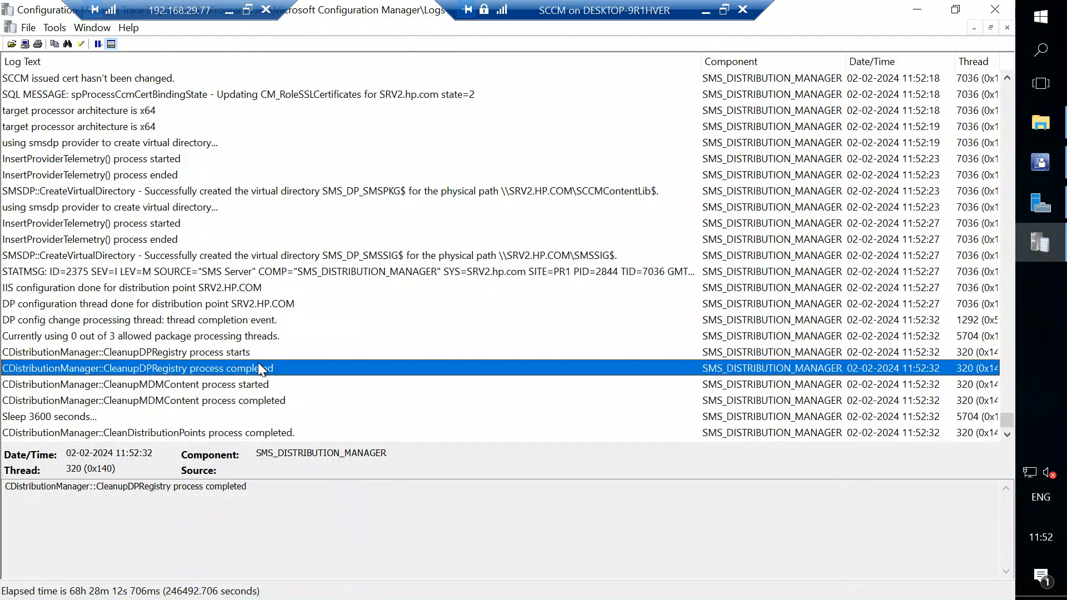
key("Down")
key("Down")
key("Down")
key("Down")
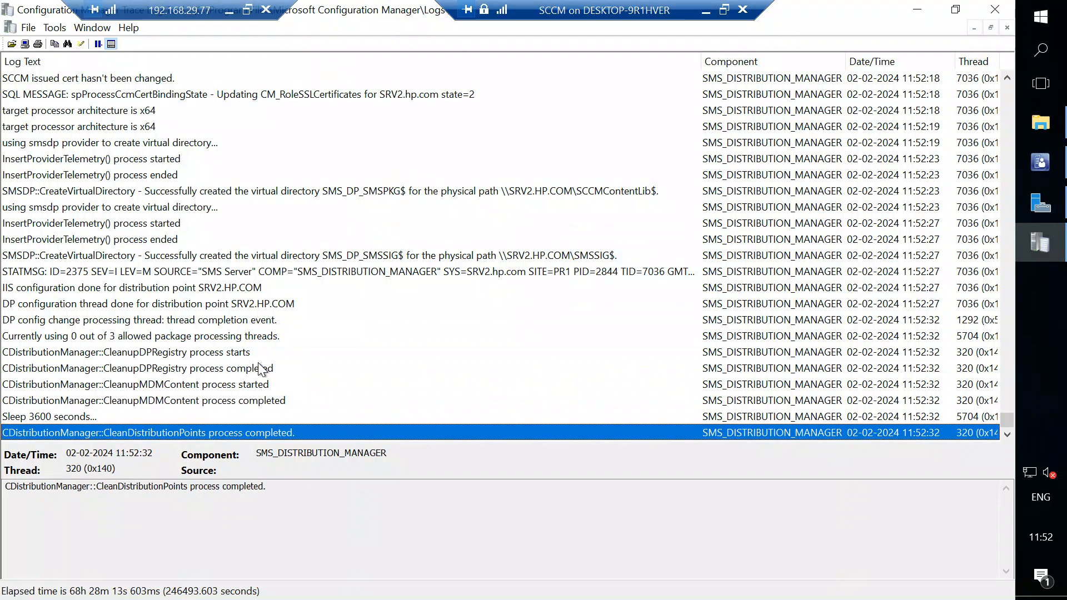
Switch to the maximized File Explorer window and open the RemoteInstall folder on Local Disk (C:).
left_click(1061, 128)
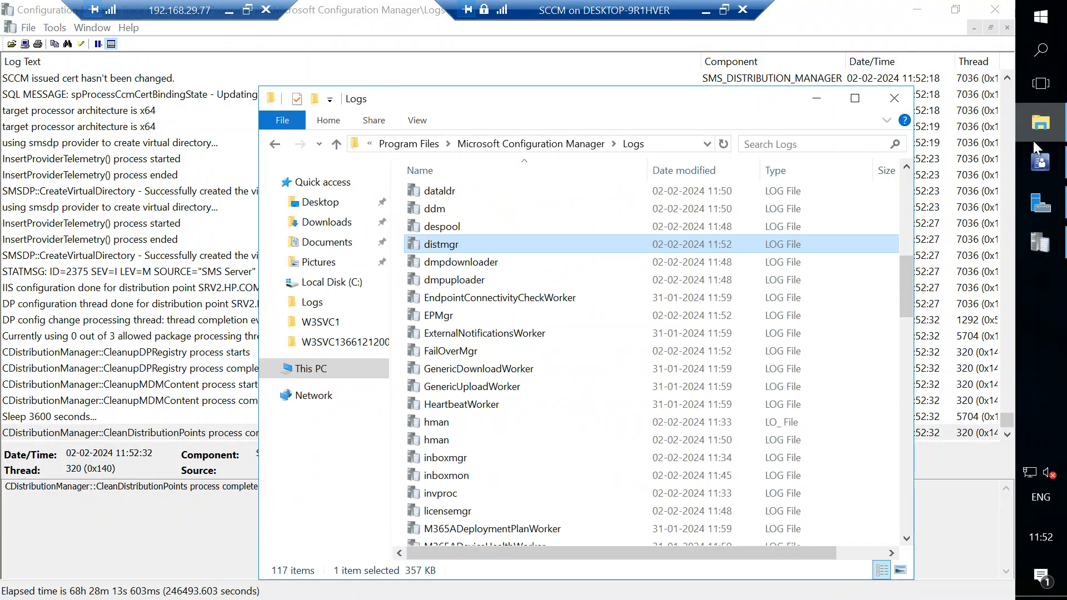
left_click(854, 98)
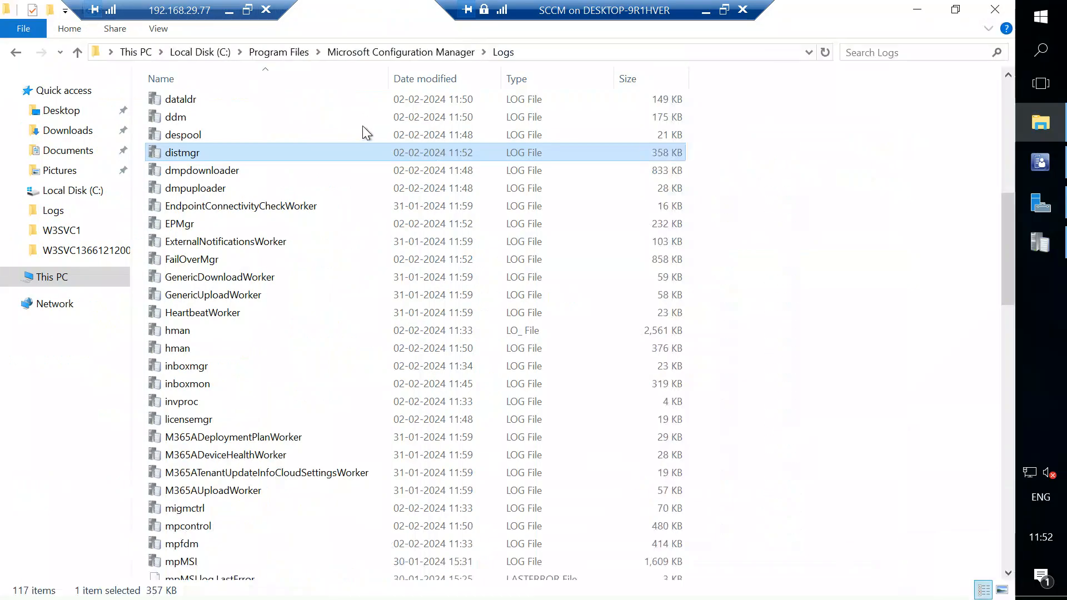
left_click(72, 191)
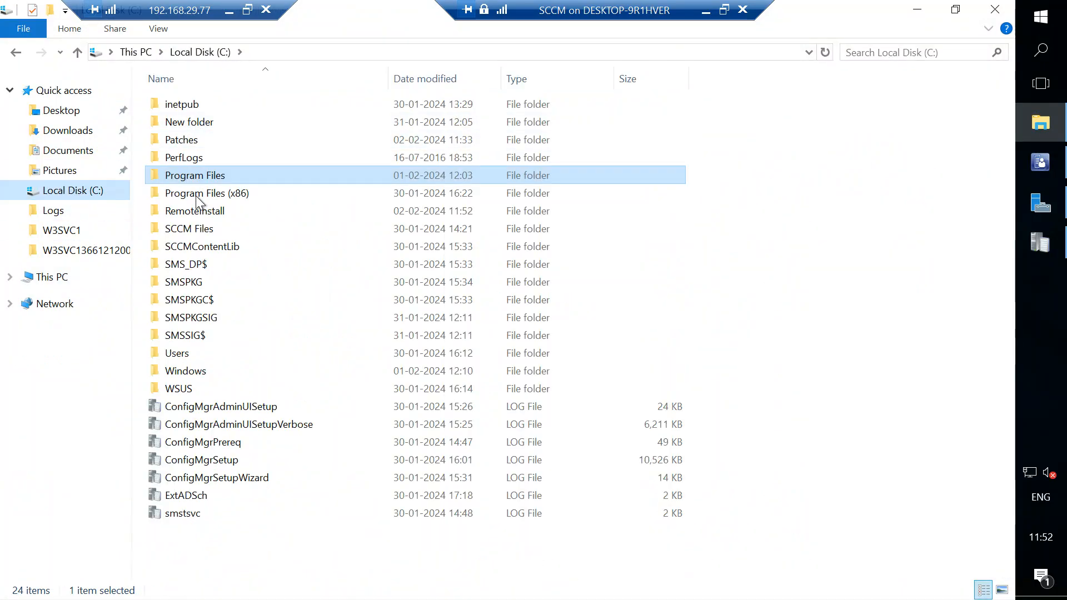
double_click(210, 214)
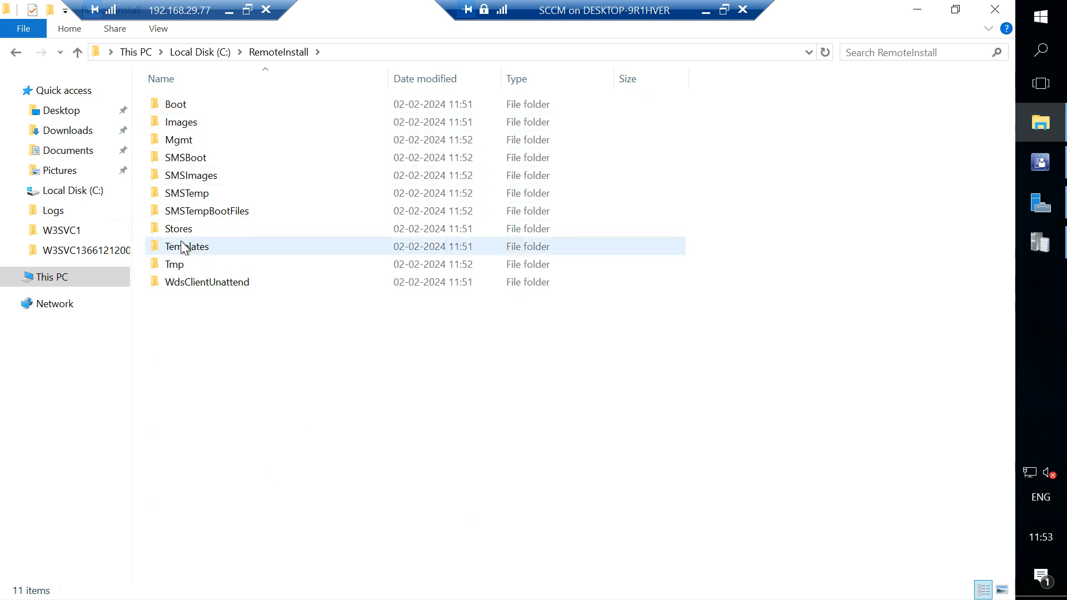
Inspect the x64, x86 and Fonts subfolders of the Boot folder and go back to RemoteInstall.
double_click(179, 108)
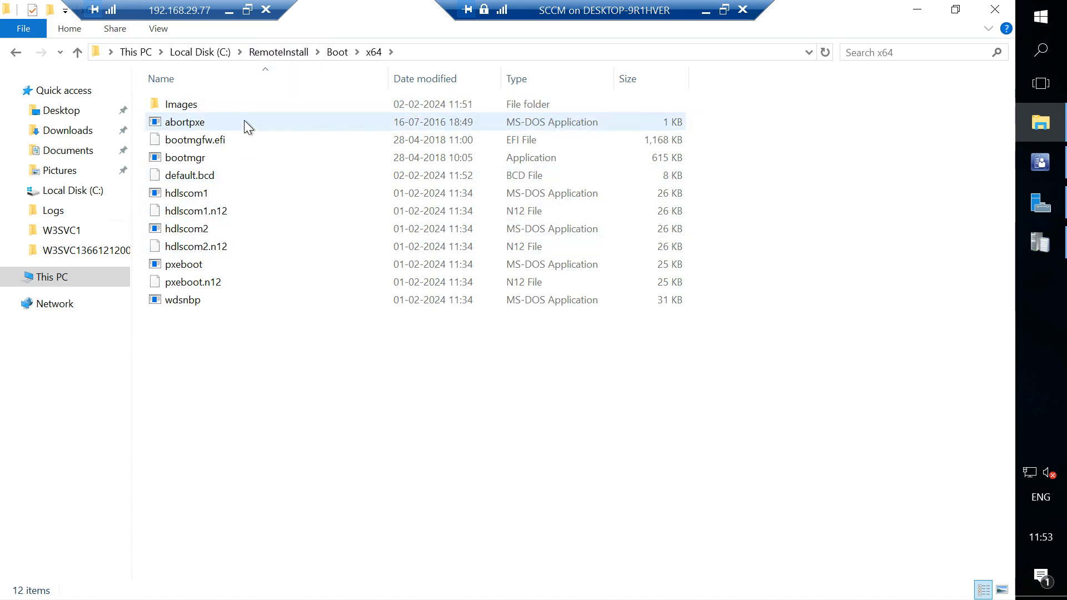
left_click(339, 52)
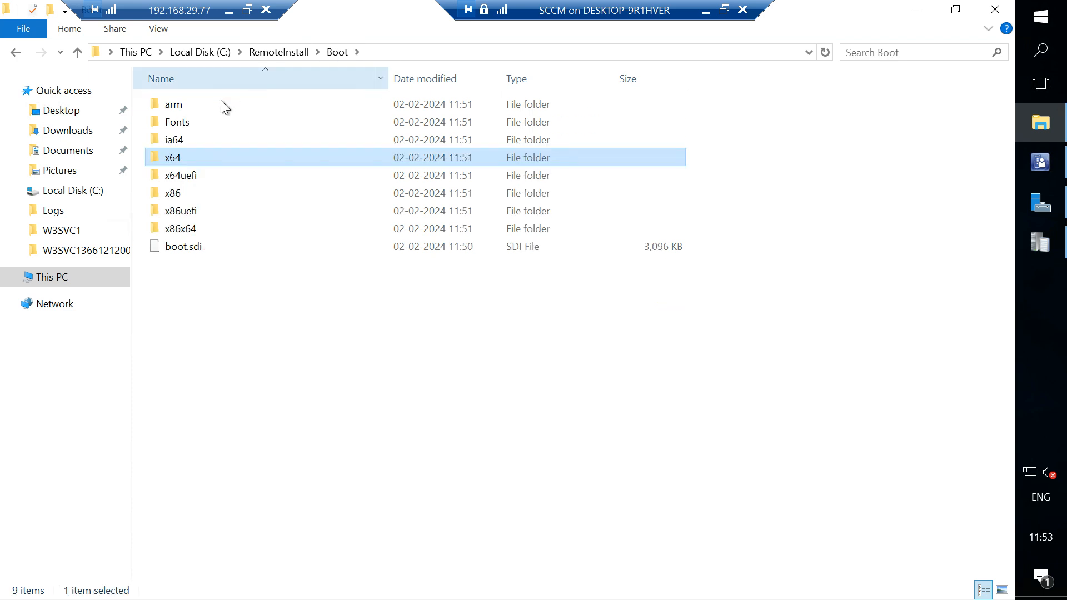
double_click(185, 194)
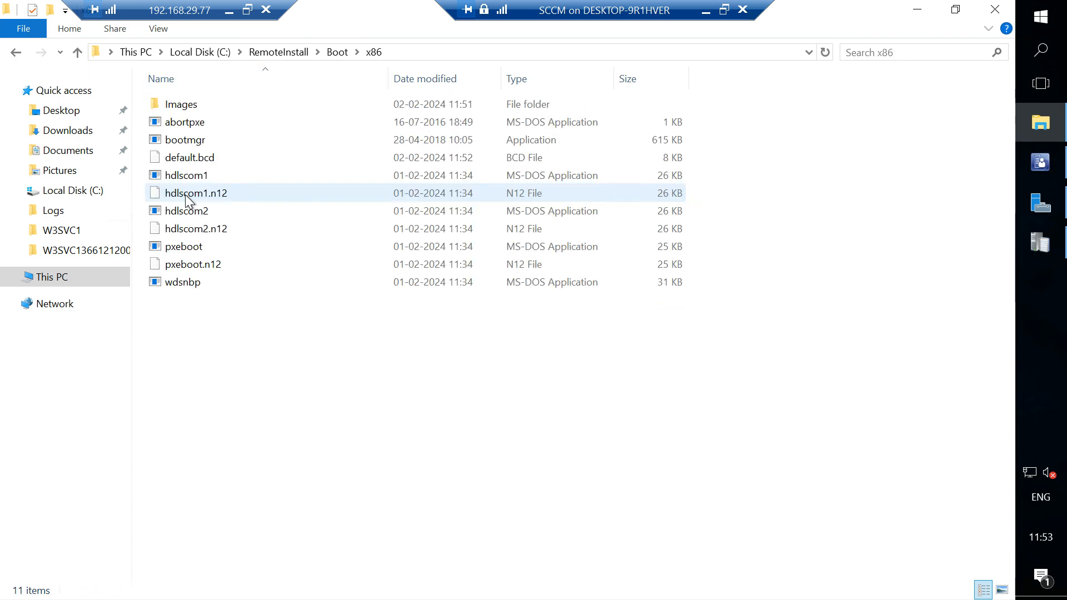
left_click(332, 56)
double_click(191, 121)
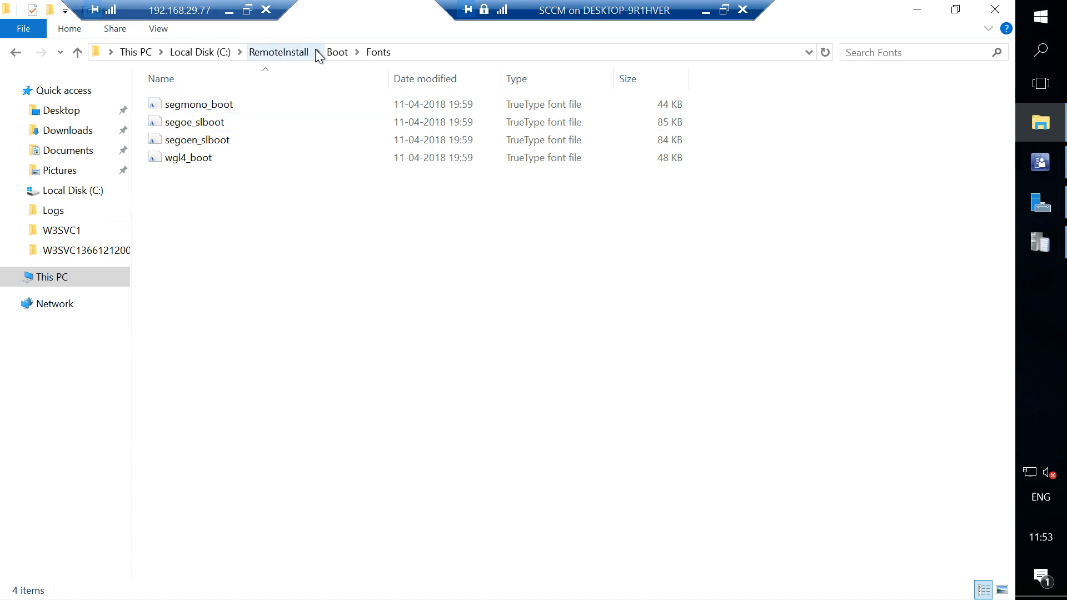
left_click(285, 52)
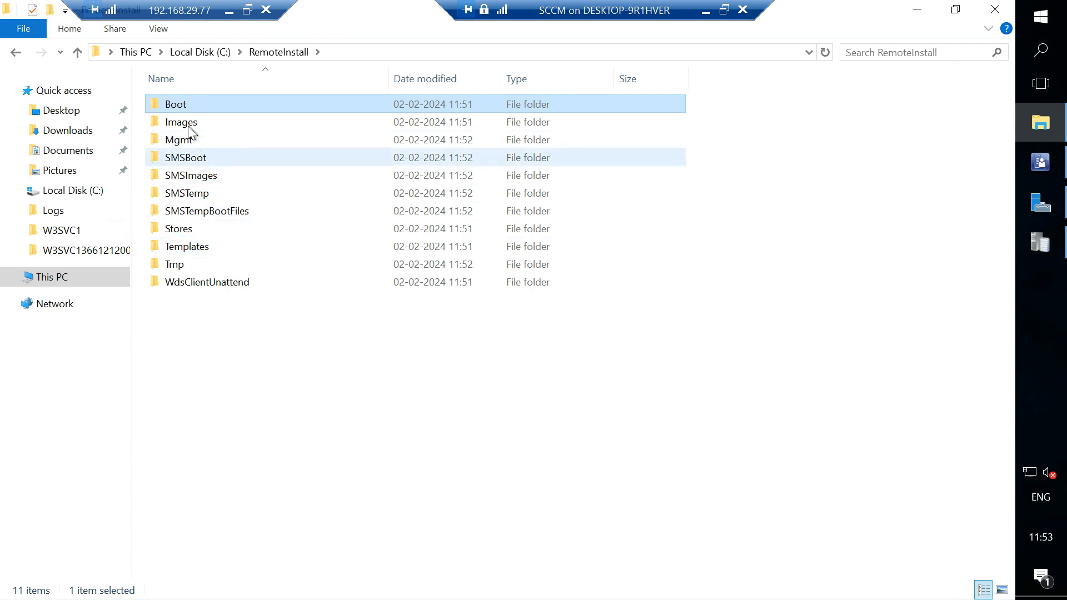
Inspect the Fonts, x64 and x86 subfolders of the SMSBoot folder and go back to RemoteInstall.
double_click(190, 156)
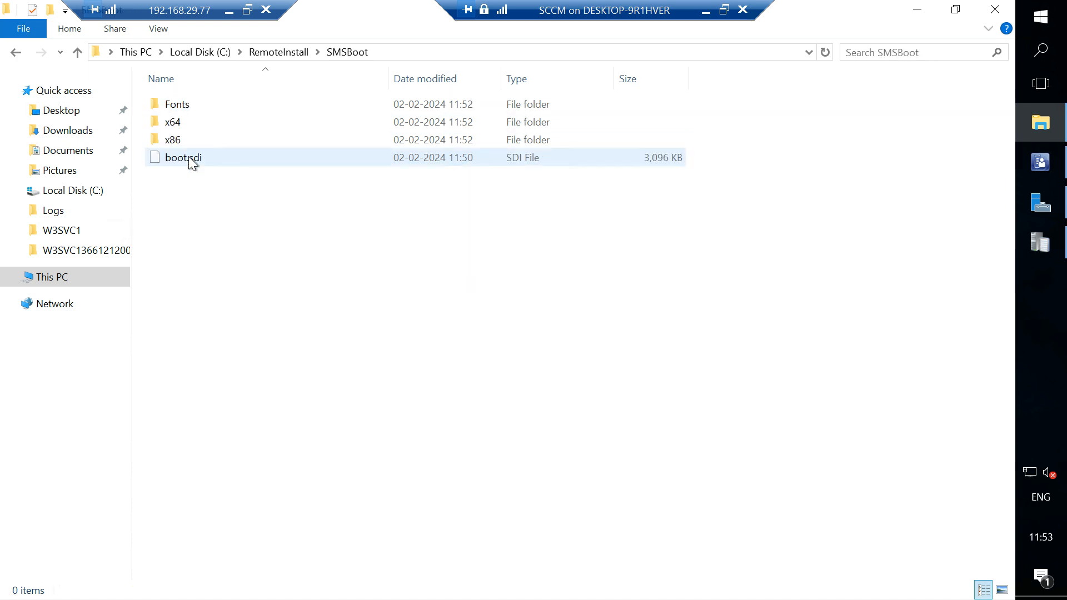
left_click(188, 105)
double_click(188, 104)
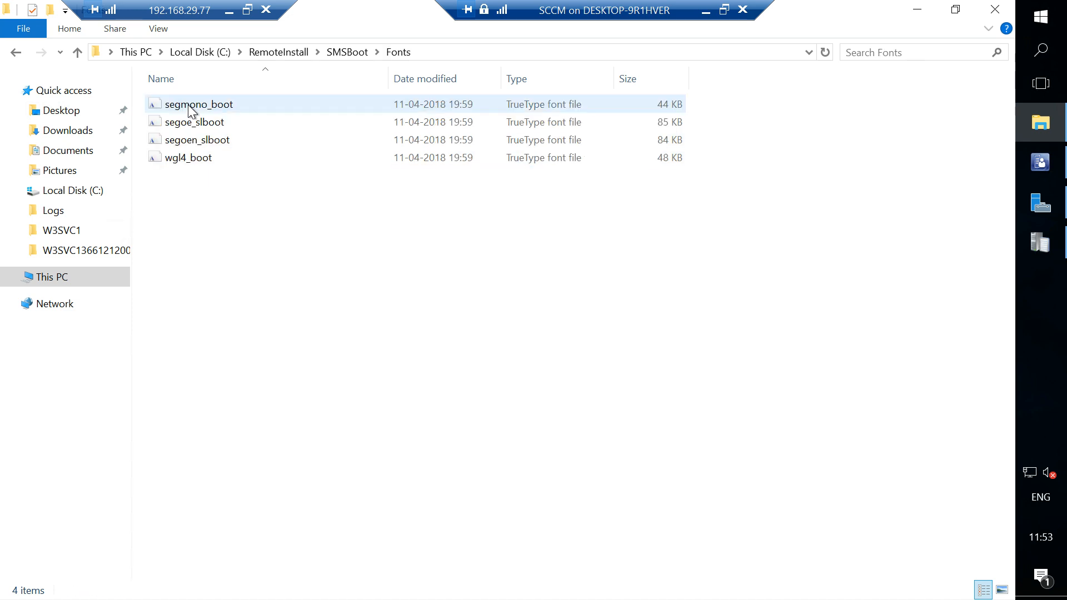
left_click(339, 55)
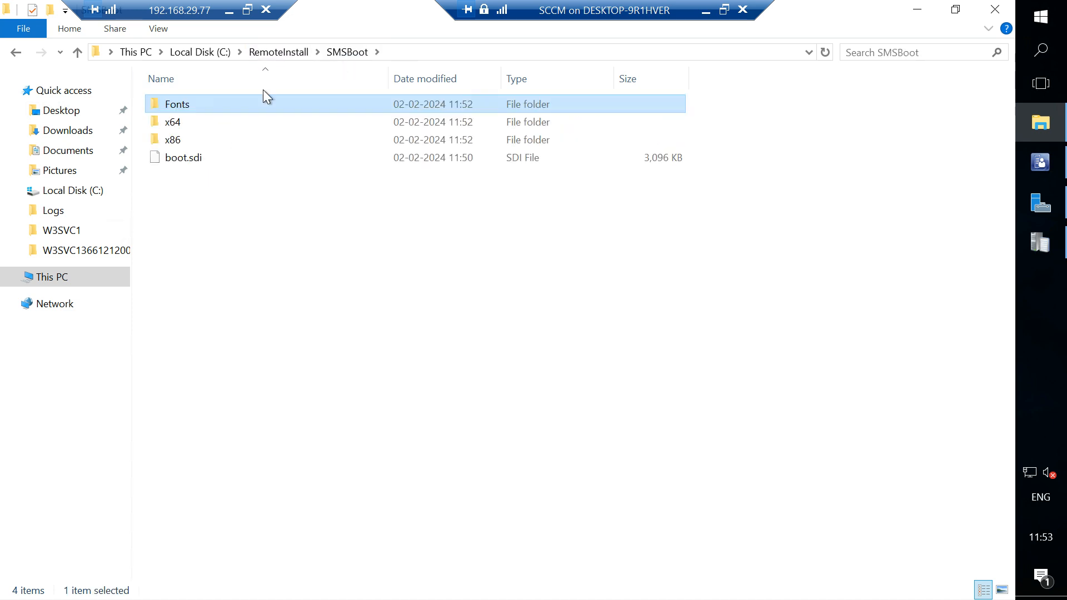
double_click(177, 121)
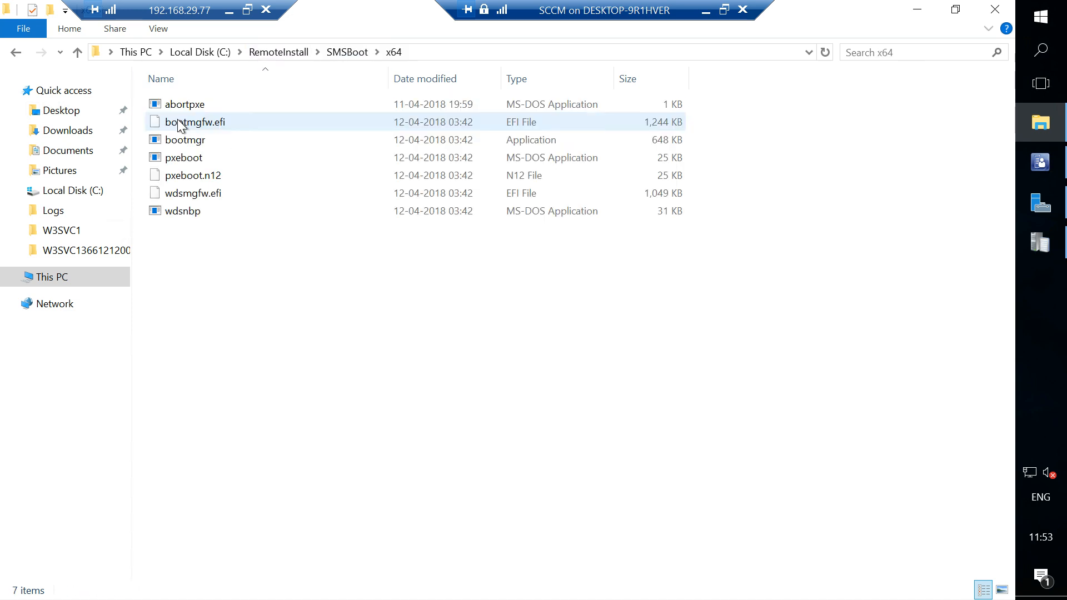
left_click(332, 52)
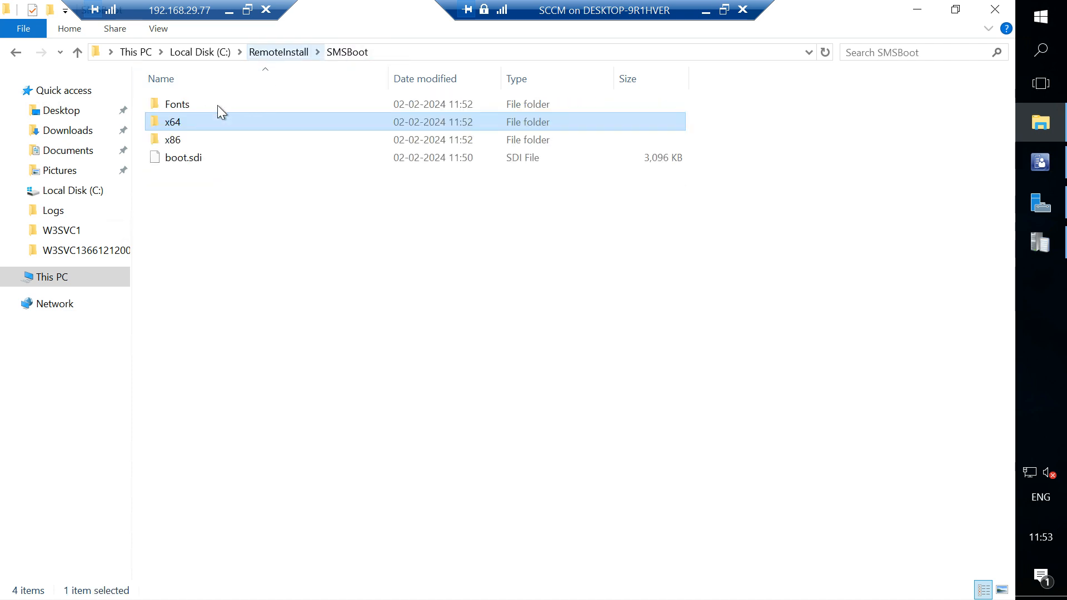
double_click(171, 140)
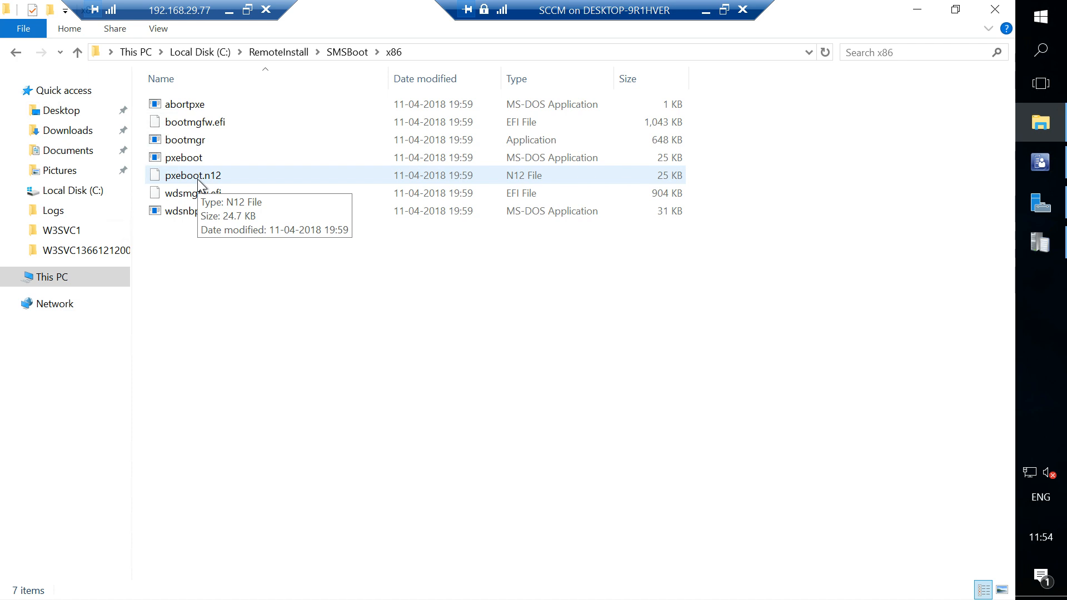
left_click(275, 52)
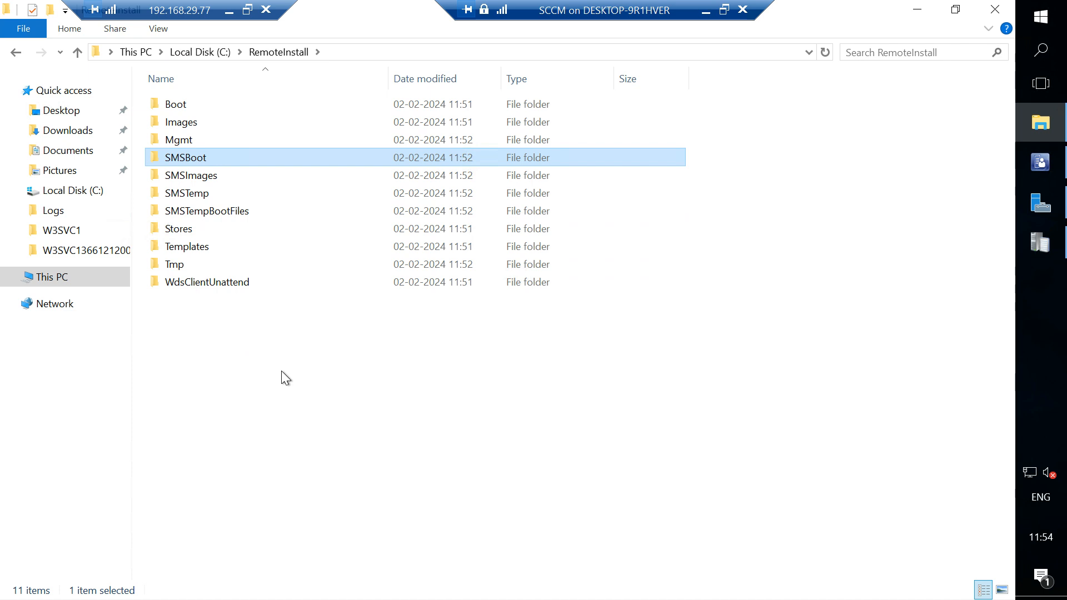
Recheck the boot files in SMSBoot\x64, return to RemoteInstall and clear the folder selection.
double_click(197, 152)
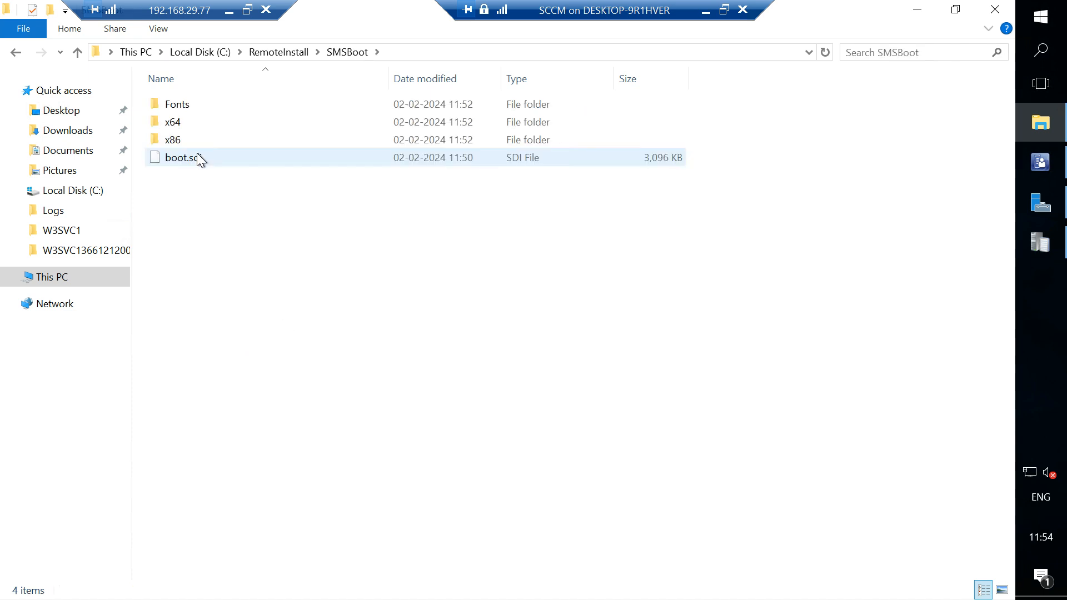
double_click(185, 122)
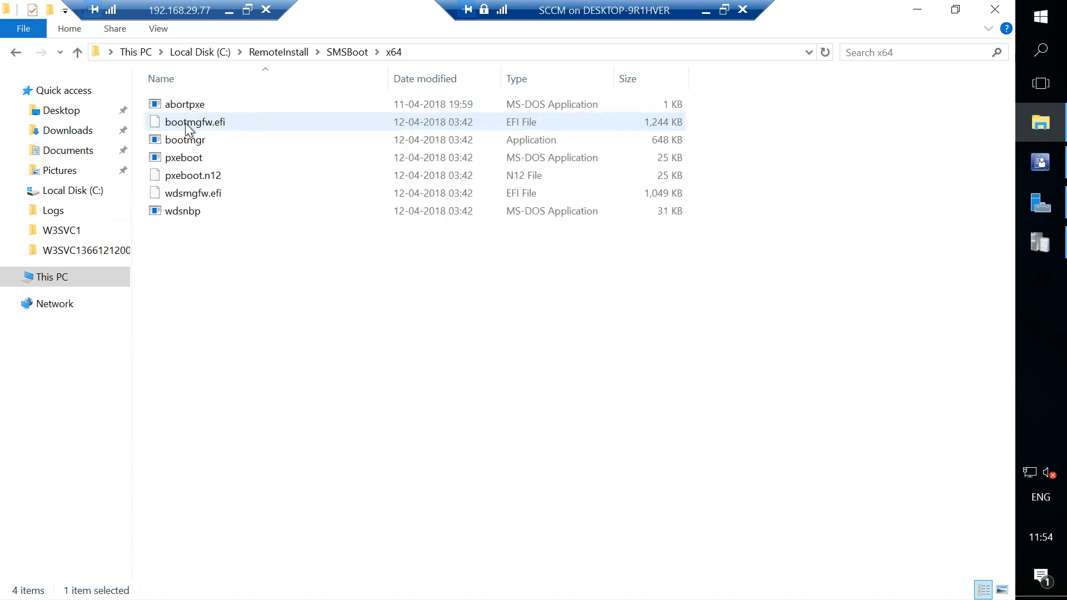
left_click(286, 52)
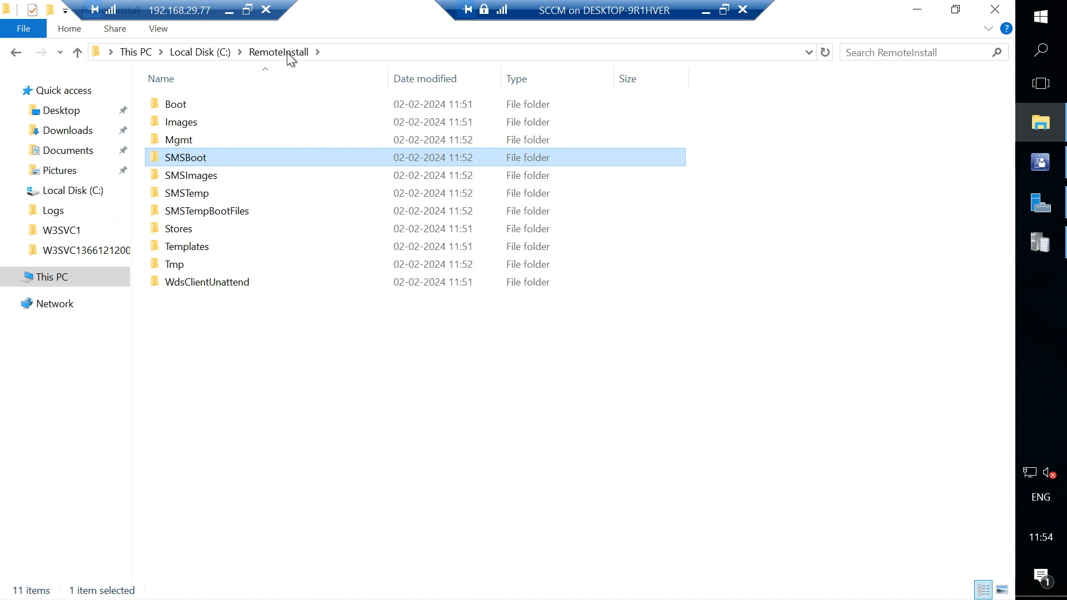
left_click(496, 388)
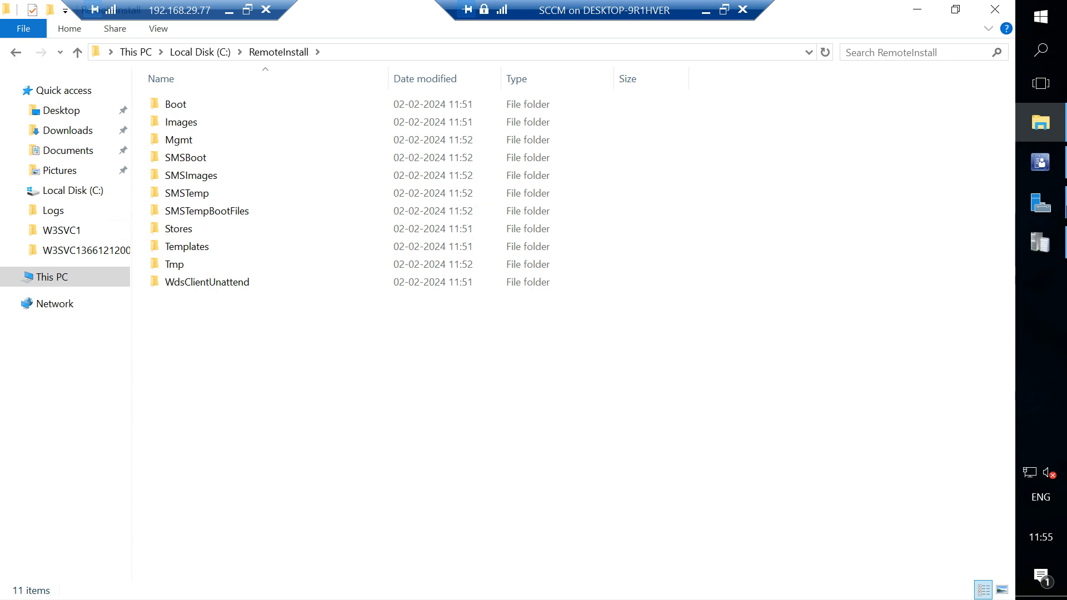
Check the distribution point in the Configuration Manager console, and review the WDSServer start and PXE directory entries in the distmgr log.
left_click(1040, 164)
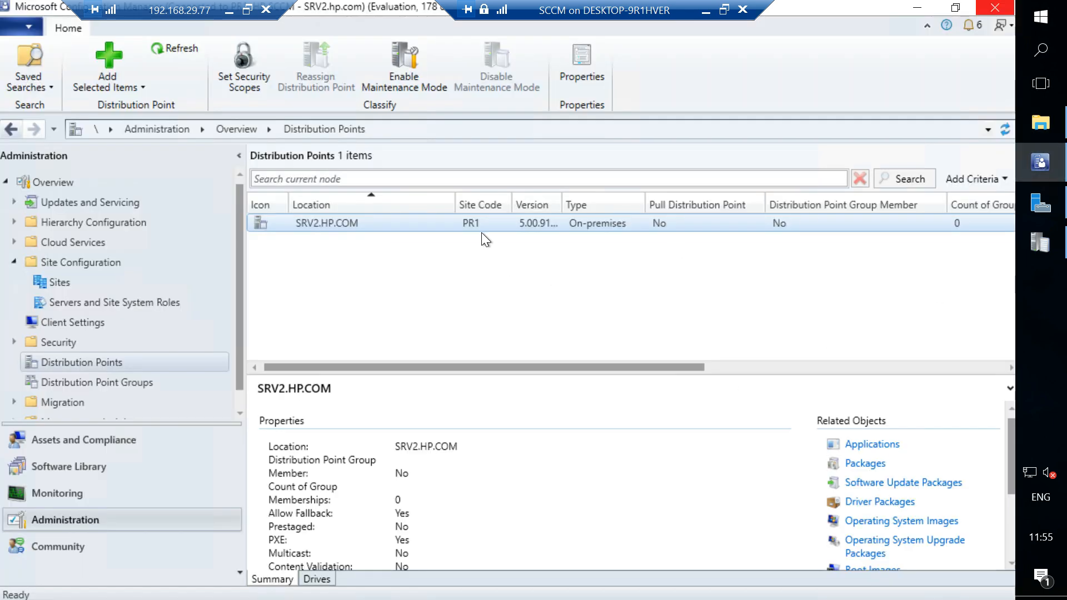
left_click(1046, 250)
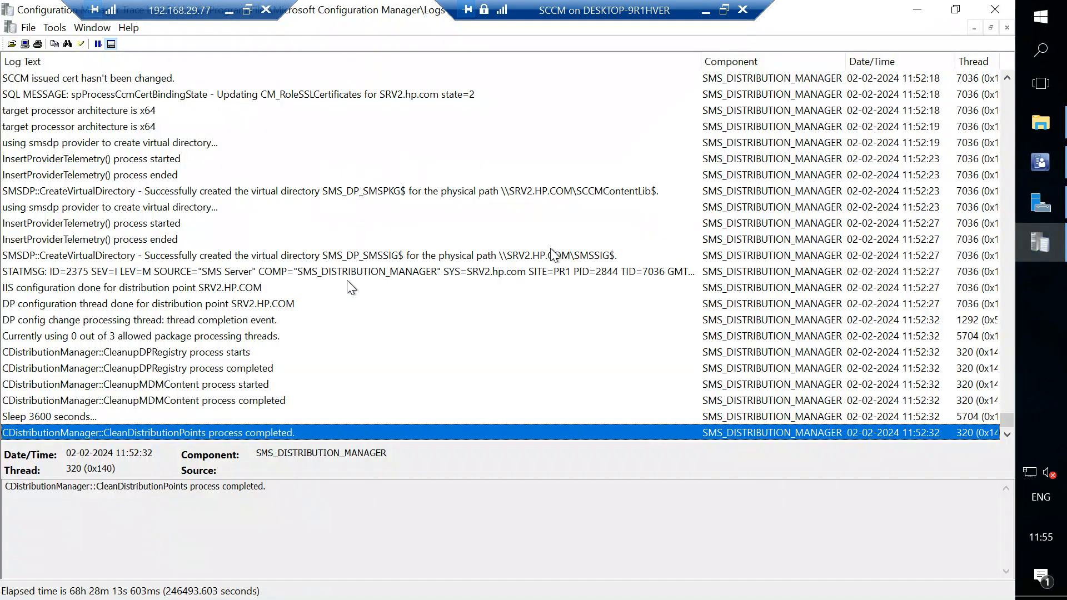
scroll(347, 280, "up", 15)
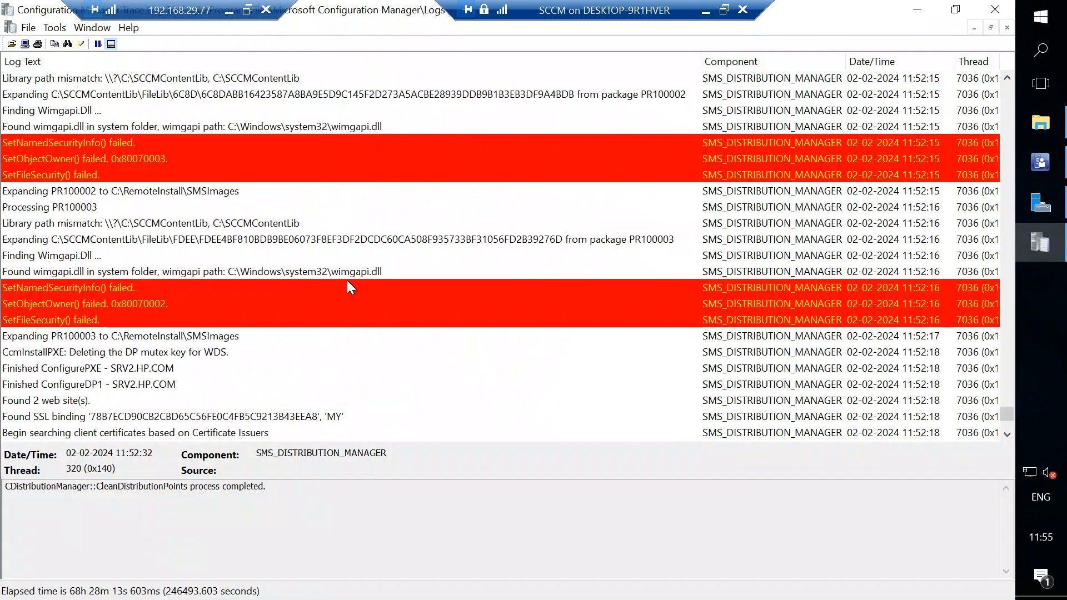
scroll(220, 208, "up", 8)
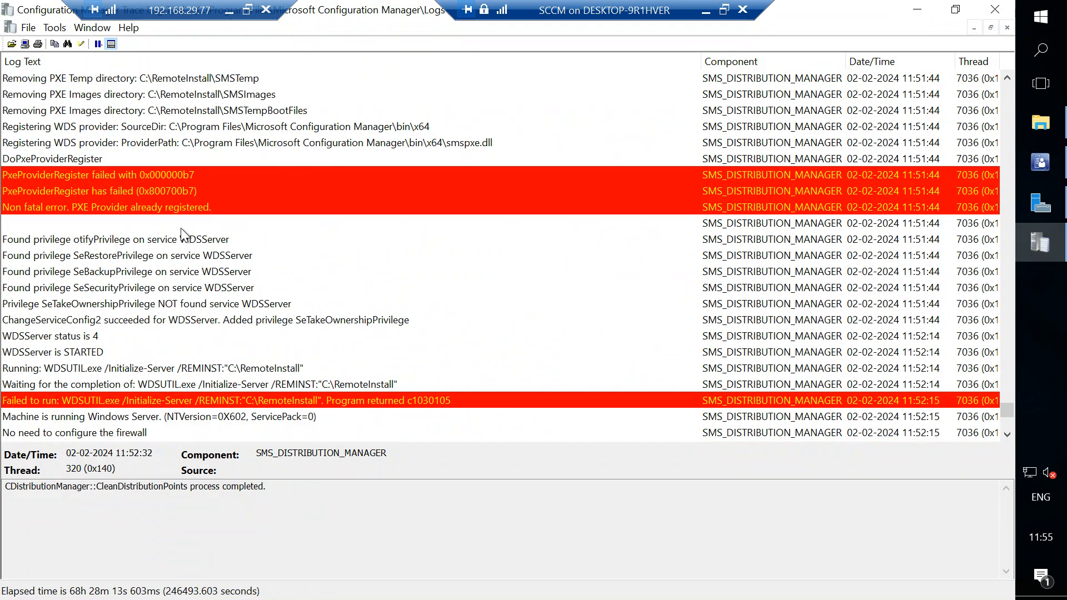
left_click(74, 350)
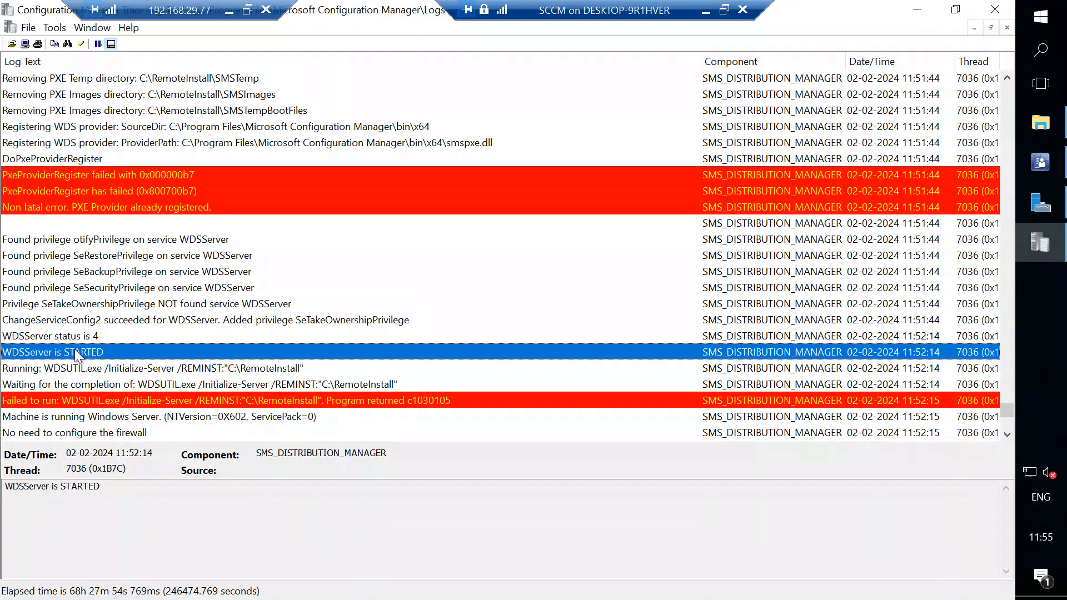
scroll(208, 356, "up", 2)
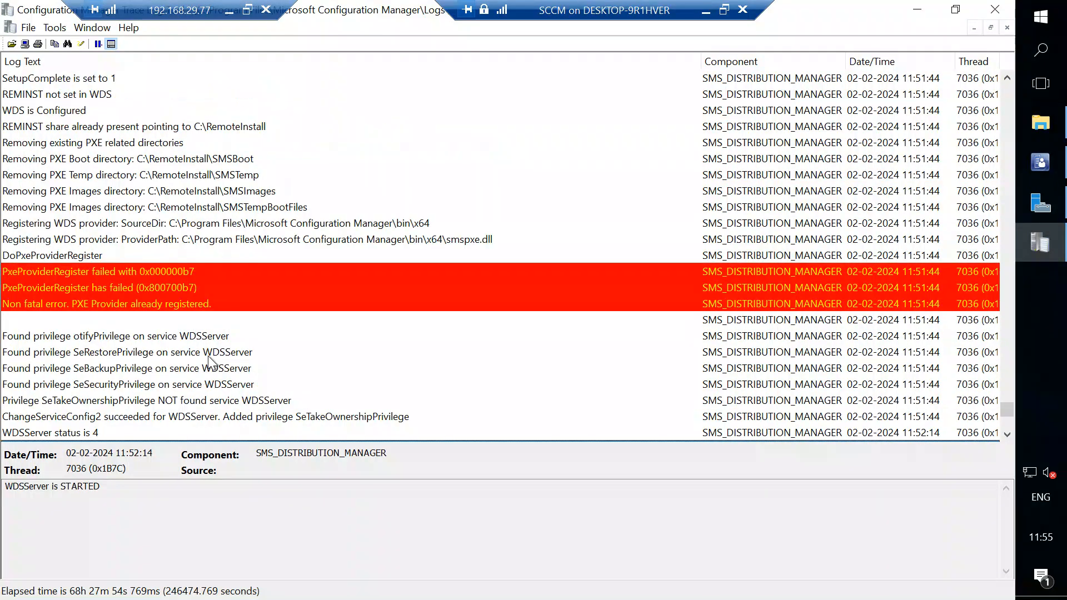
left_click(146, 177)
Return to File Explorer, view the contents of SMSBoot and its x64 subfolder, and go back to RemoteInstall.
left_click(1040, 123)
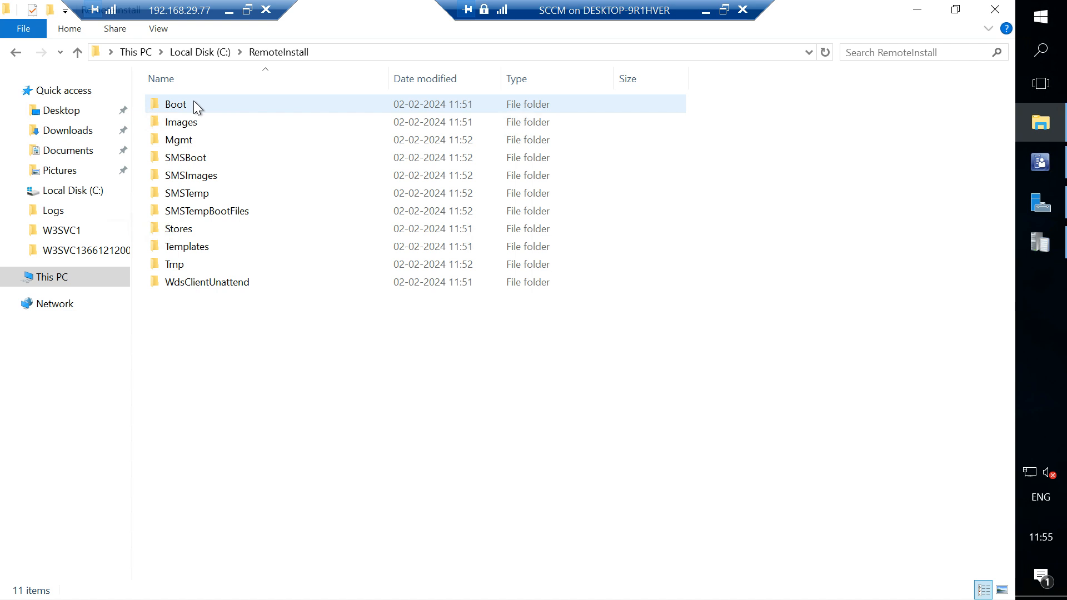
double_click(191, 157)
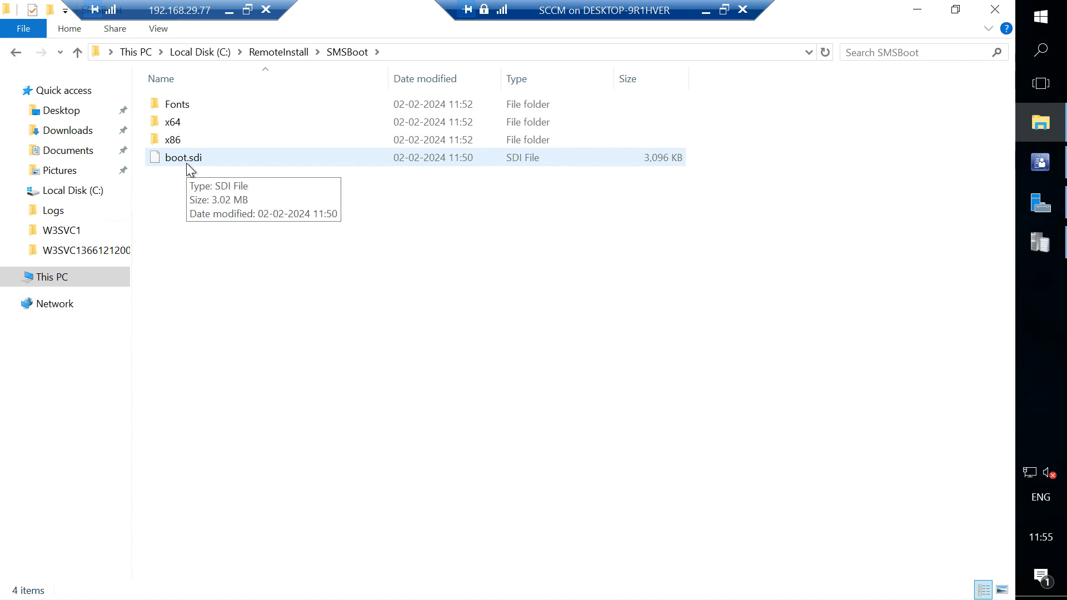
left_click(184, 131)
double_click(183, 125)
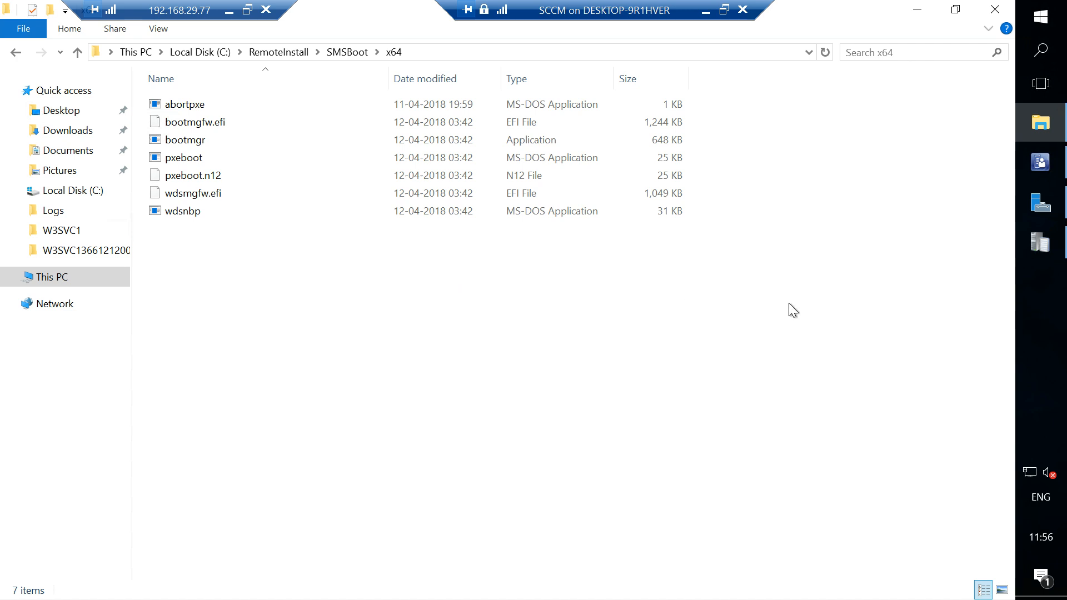
left_click(346, 52)
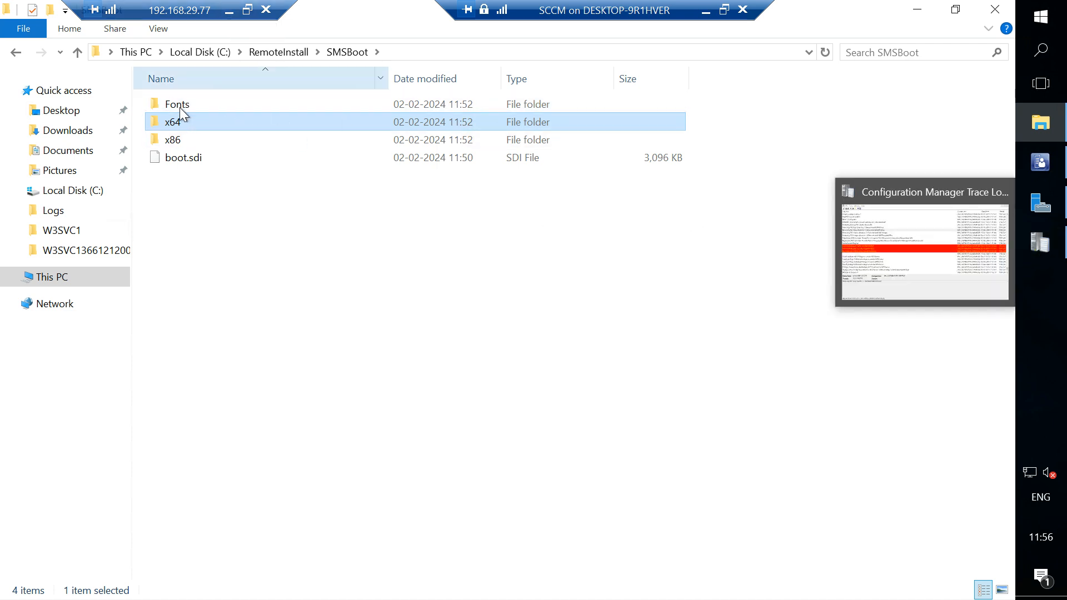
left_click(279, 53)
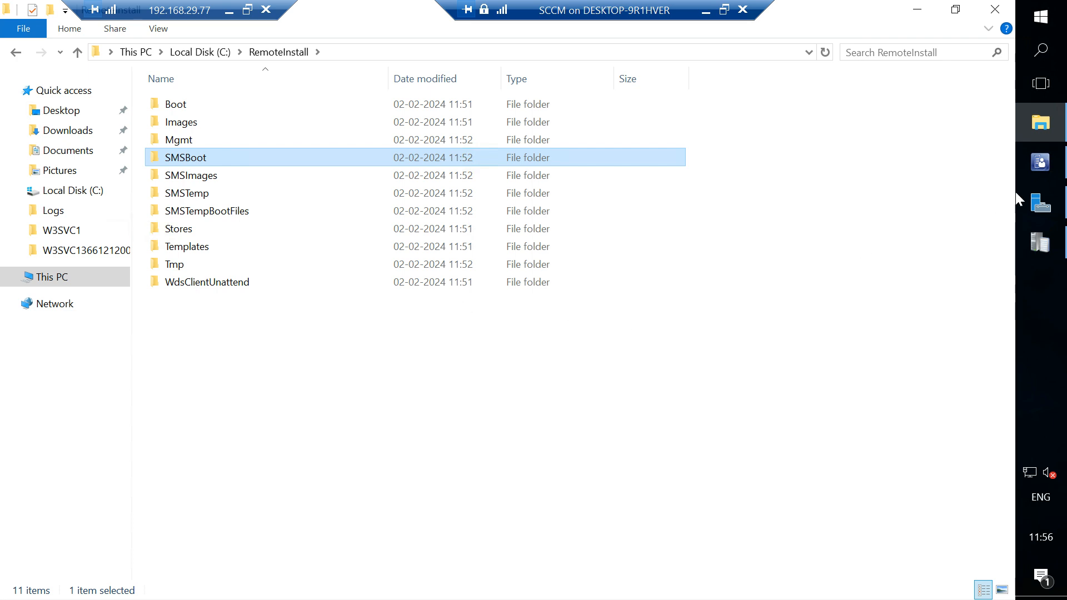
View the Monitoring workspace in the Configuration Manager console, and recheck the RemoteInstall\SMSBoot\x64 boot files in File Explorer.
left_click(1041, 164)
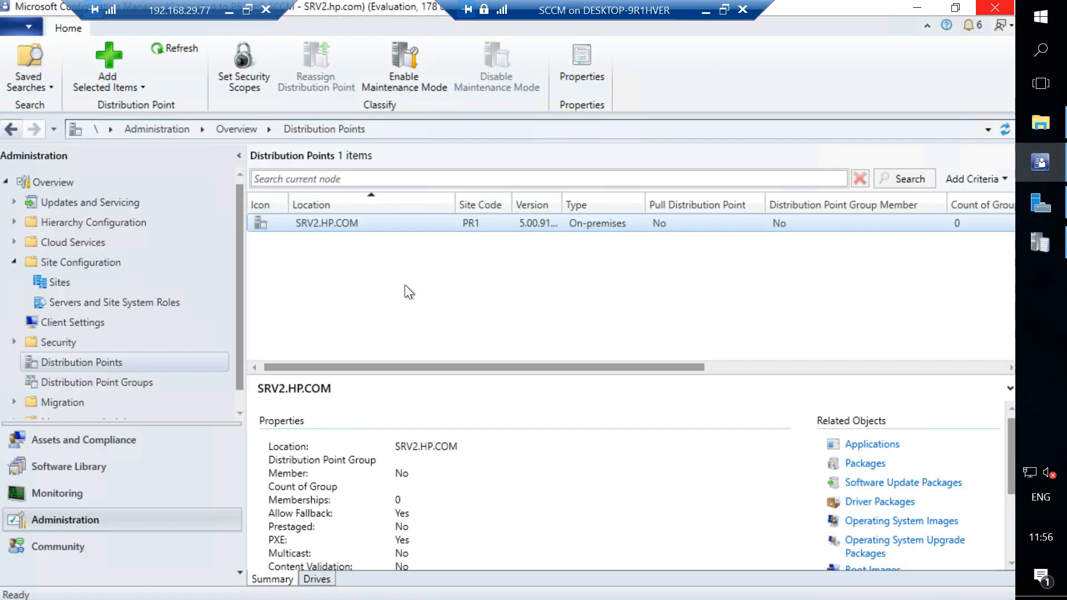
left_click(48, 489)
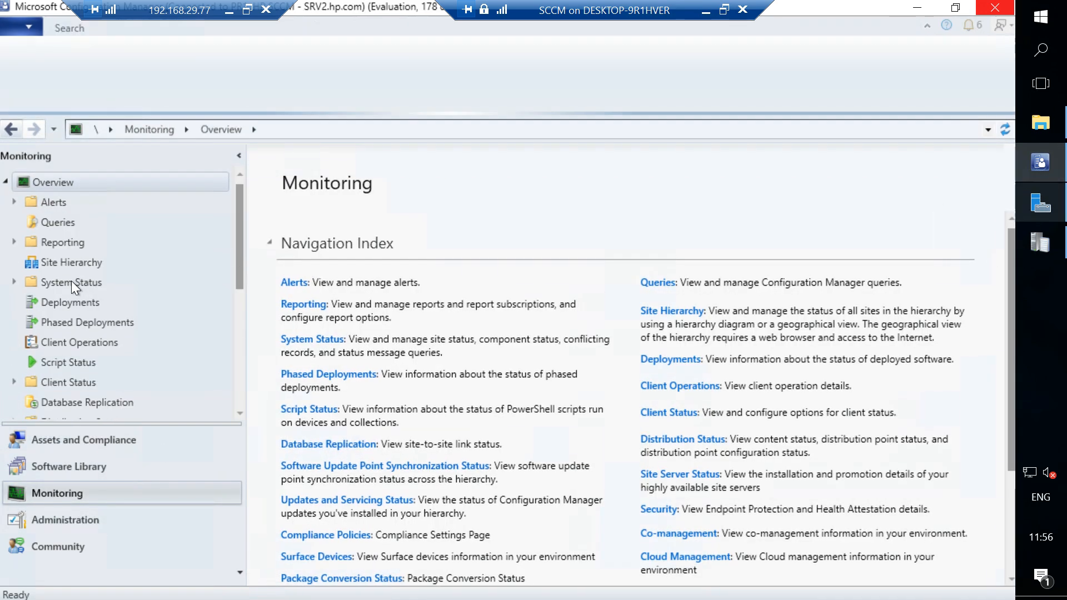
left_click(1062, 120)
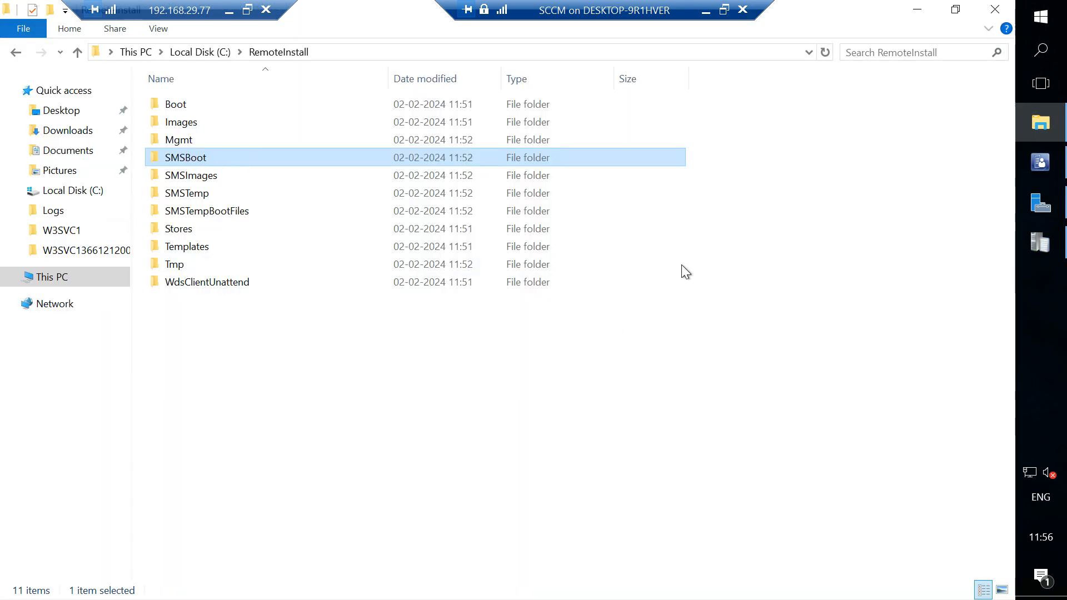
double_click(613, 156)
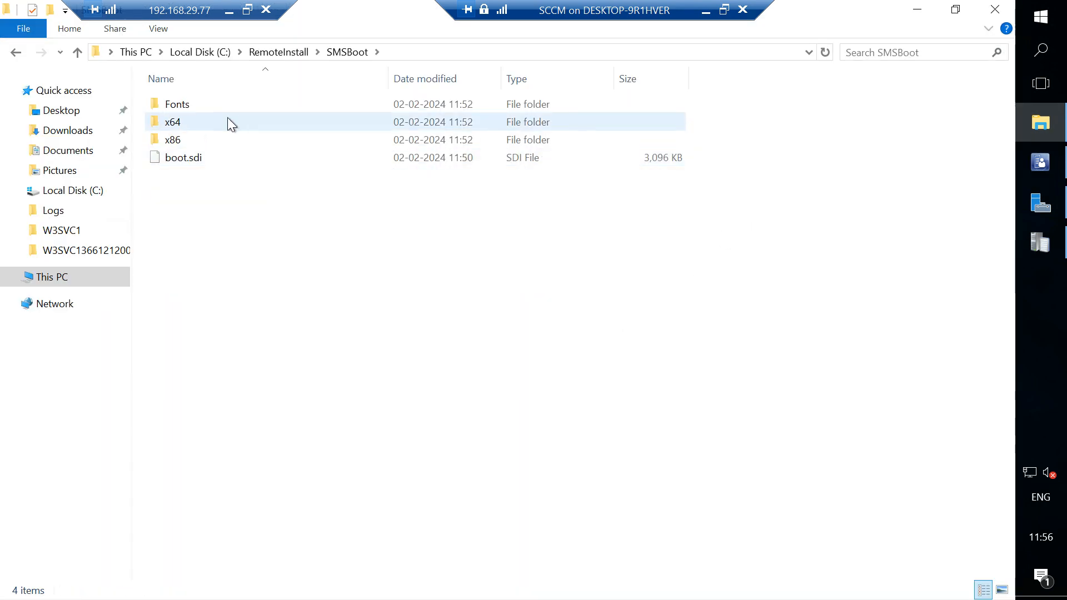
double_click(192, 122)
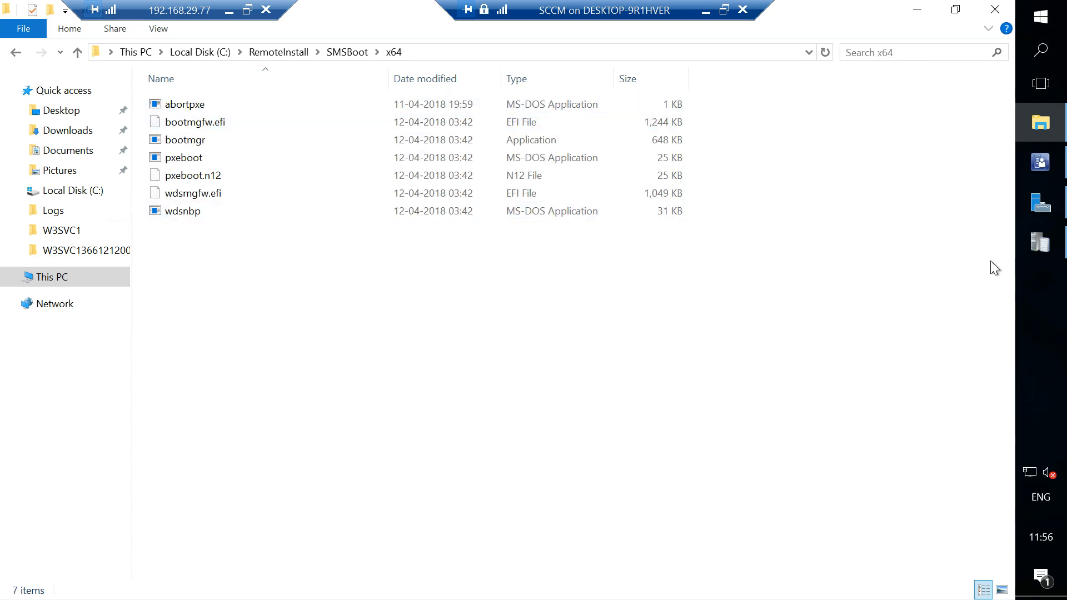
Switch to the Configuration Manager console, list the boot images under Operating Systems in the Software Library and adjust the column widths.
left_click(1048, 168)
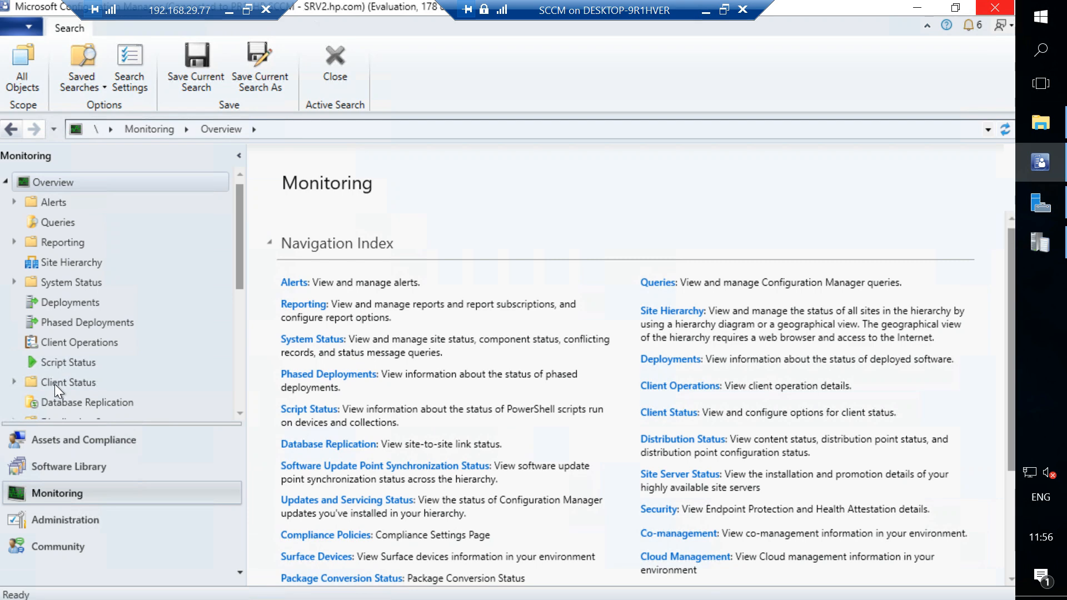
left_click(56, 472)
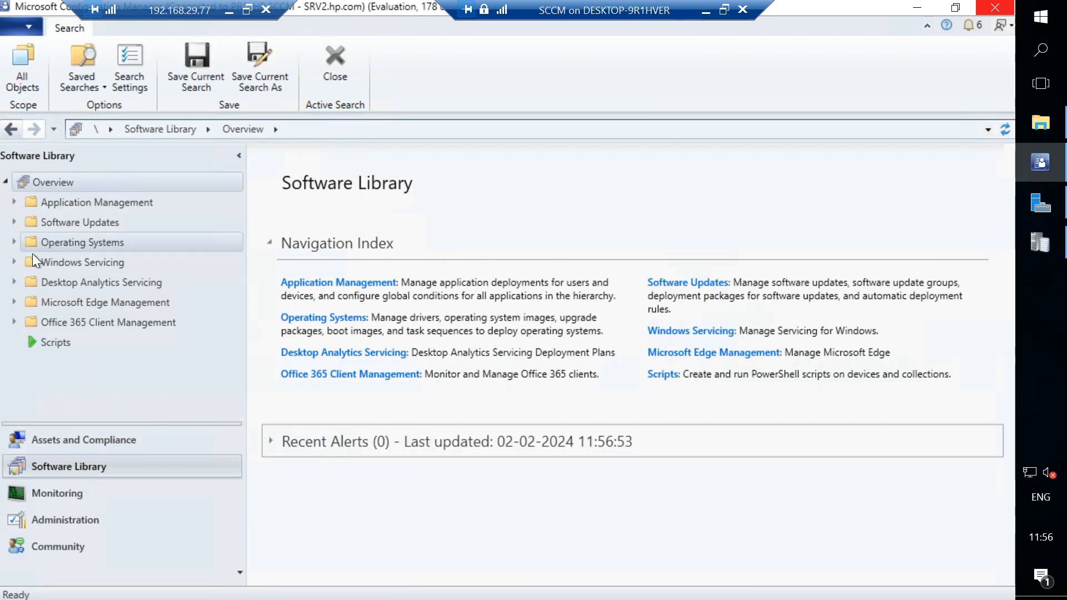
left_click(15, 242)
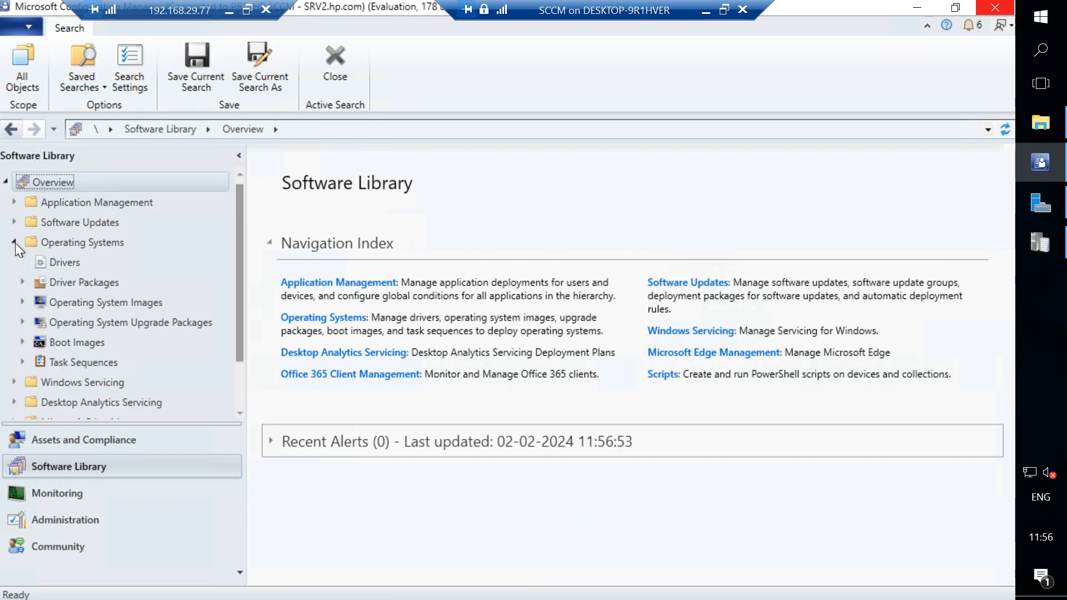
left_click(80, 341)
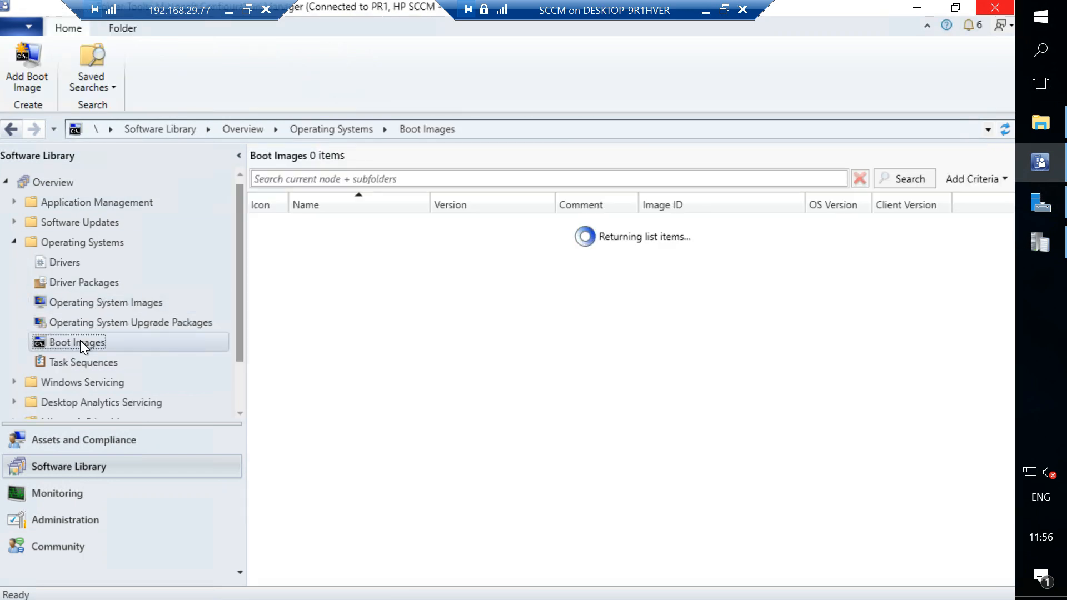
double_click(638, 202)
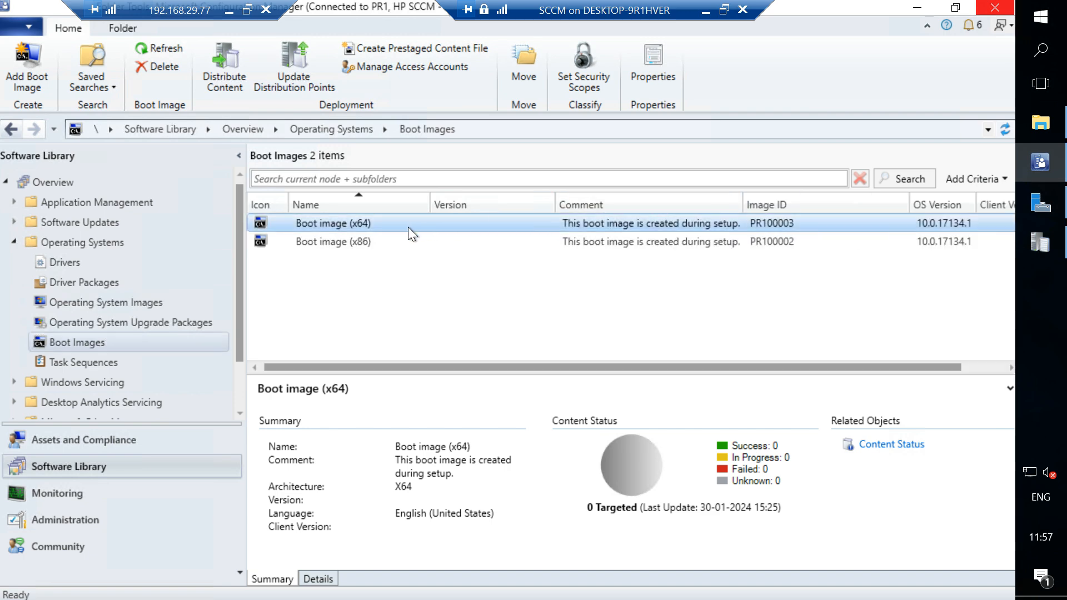
left_click_drag(430, 203, 404, 203)
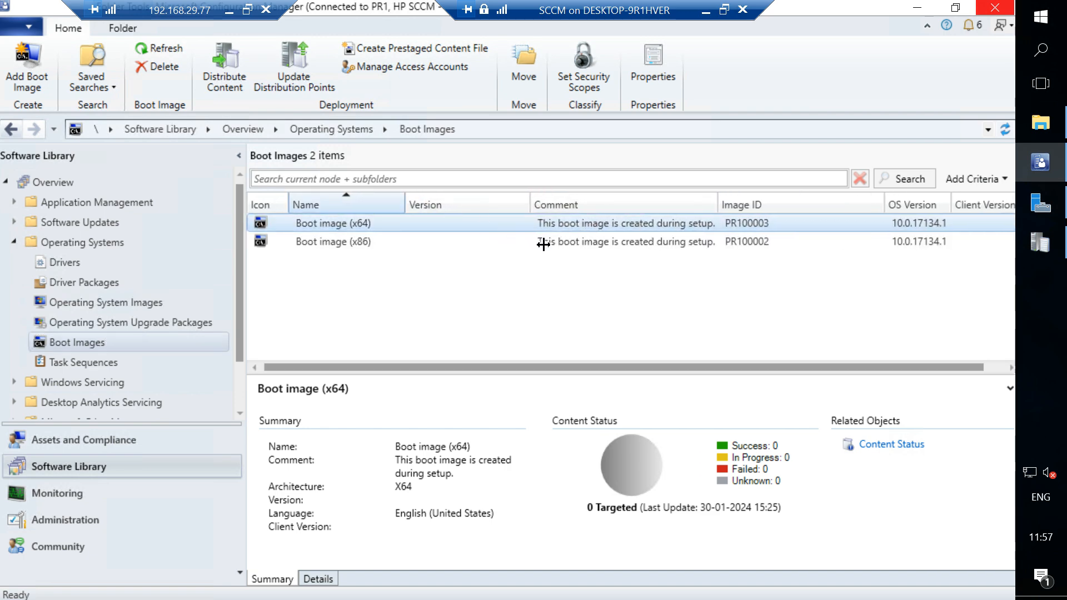
Distribute the content of Boot image (x64) to the SRV2.HP.COM distribution point and close the completed wizard.
right_click(620, 225)
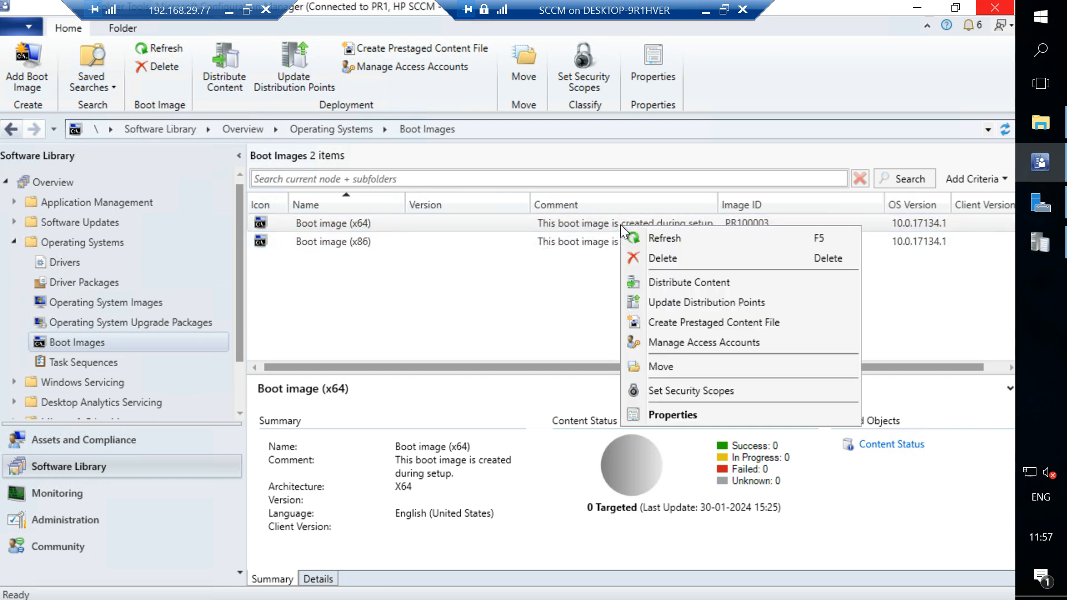
left_click(664, 282)
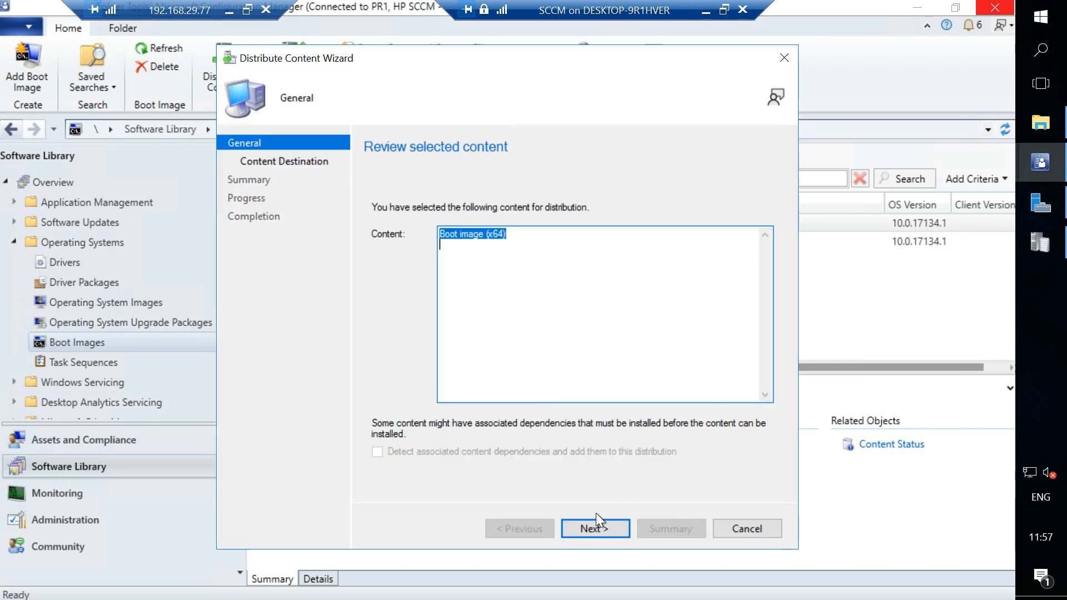
left_click(595, 524)
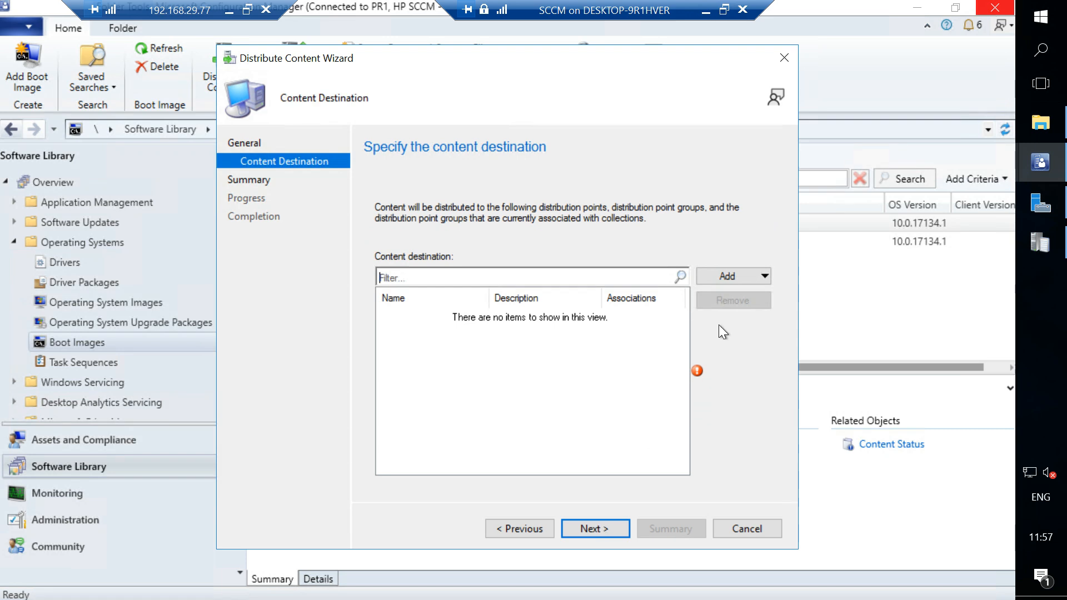
left_click(734, 277)
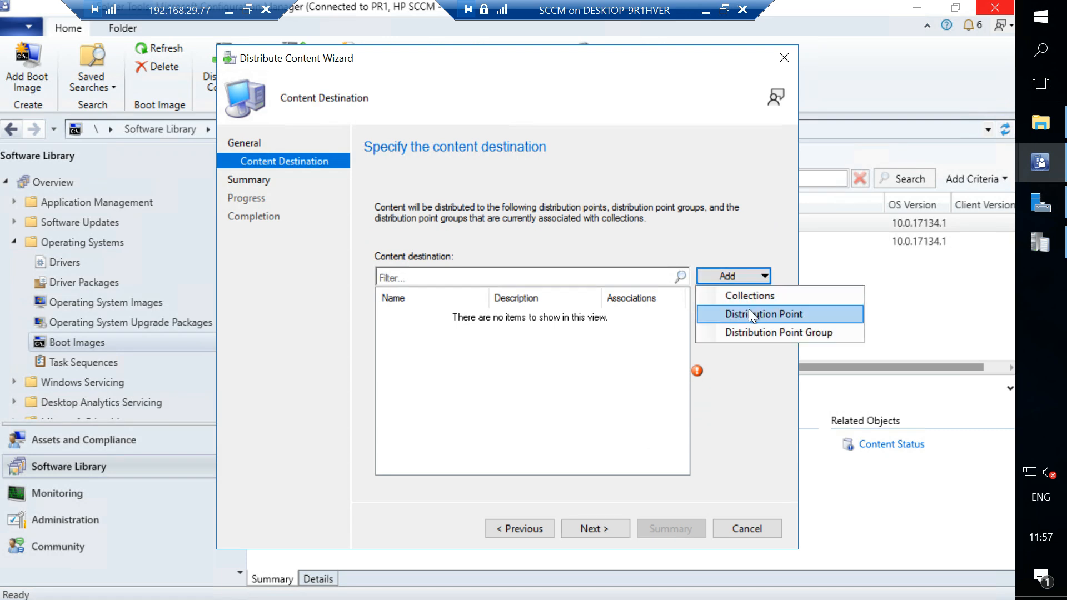
left_click(749, 313)
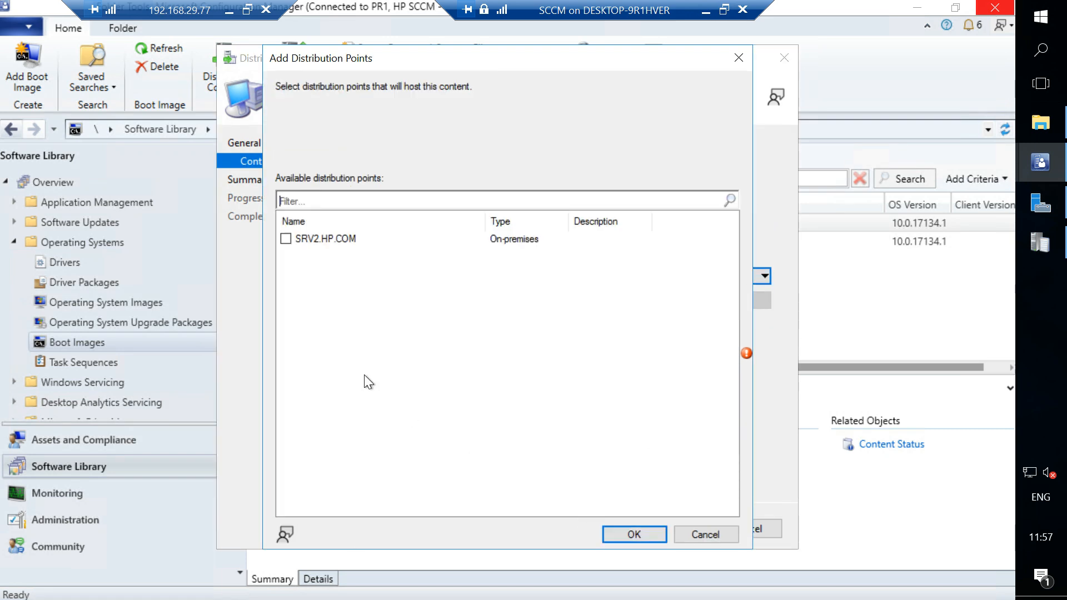
left_click(286, 239)
left_click(628, 537)
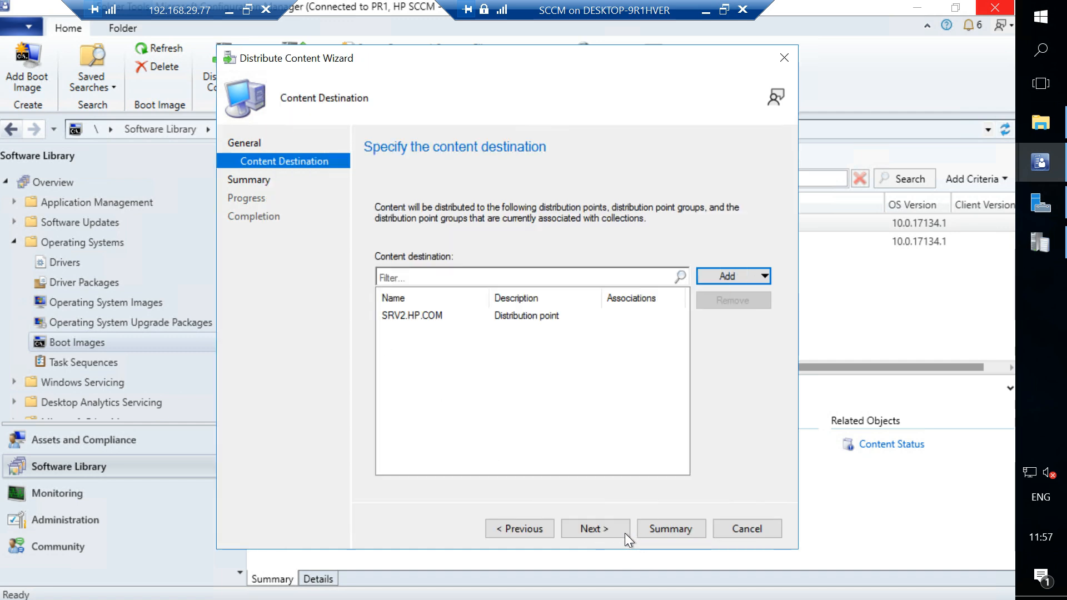
left_click(601, 528)
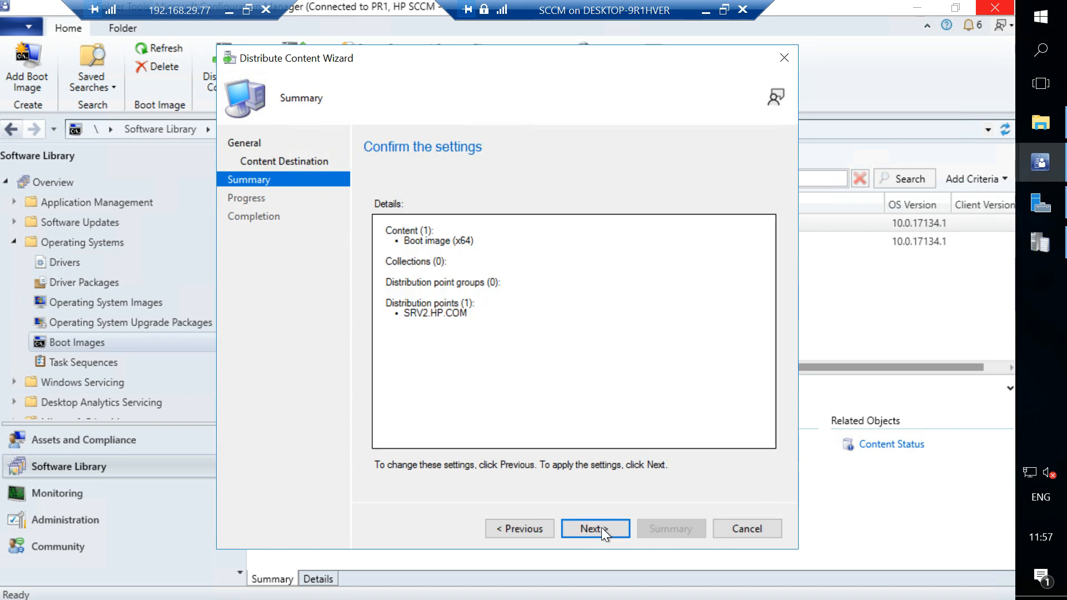
left_click(601, 528)
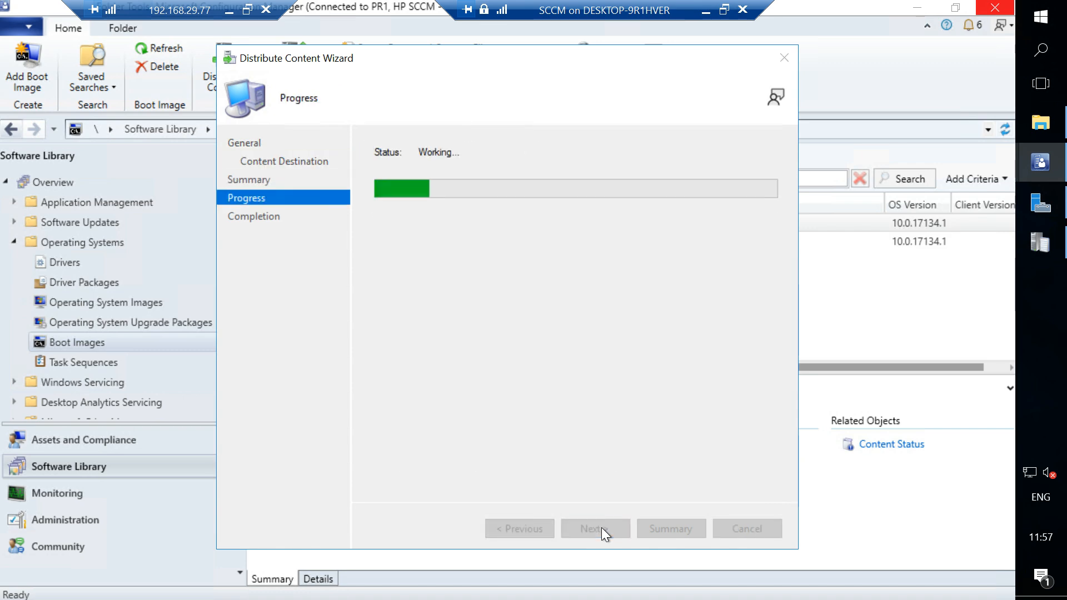
left_click(745, 528)
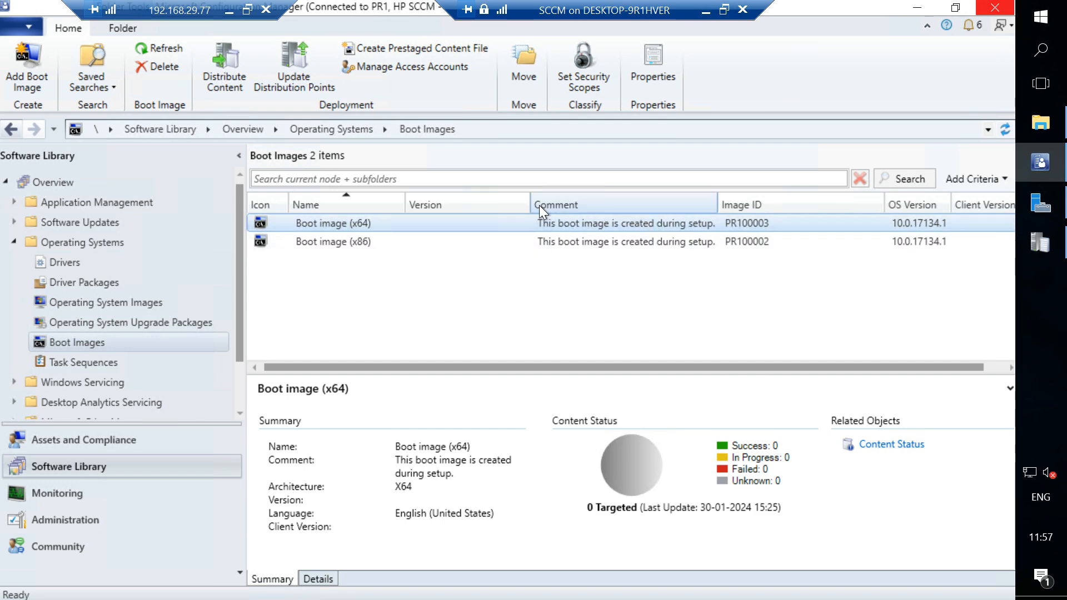
Narrow the Version column and compare the content status of the x86 and x64 boot images.
left_click_drag(530, 202, 505, 201)
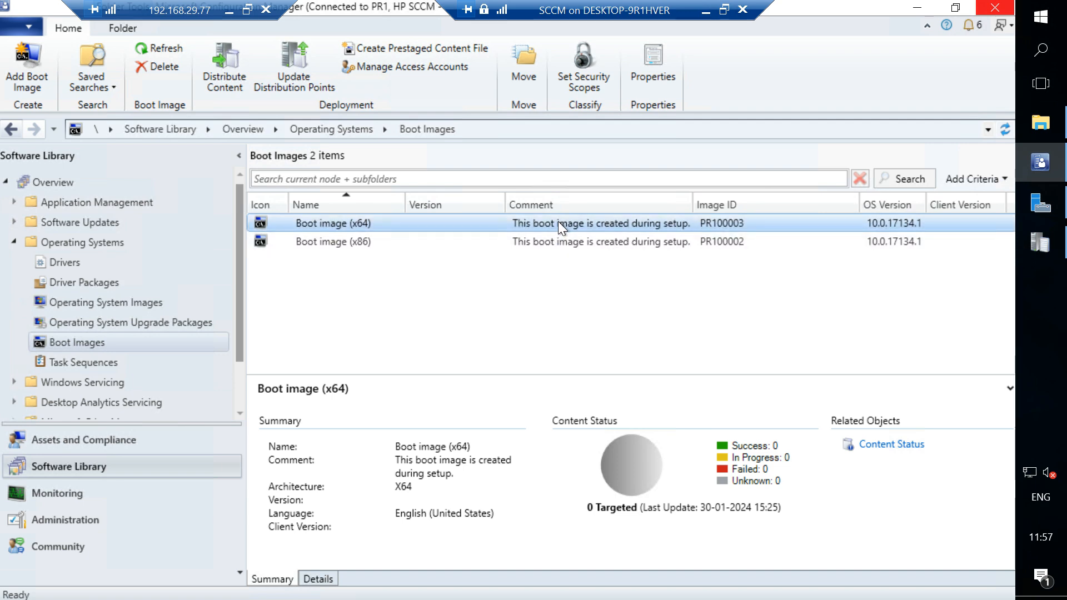
left_click(565, 242)
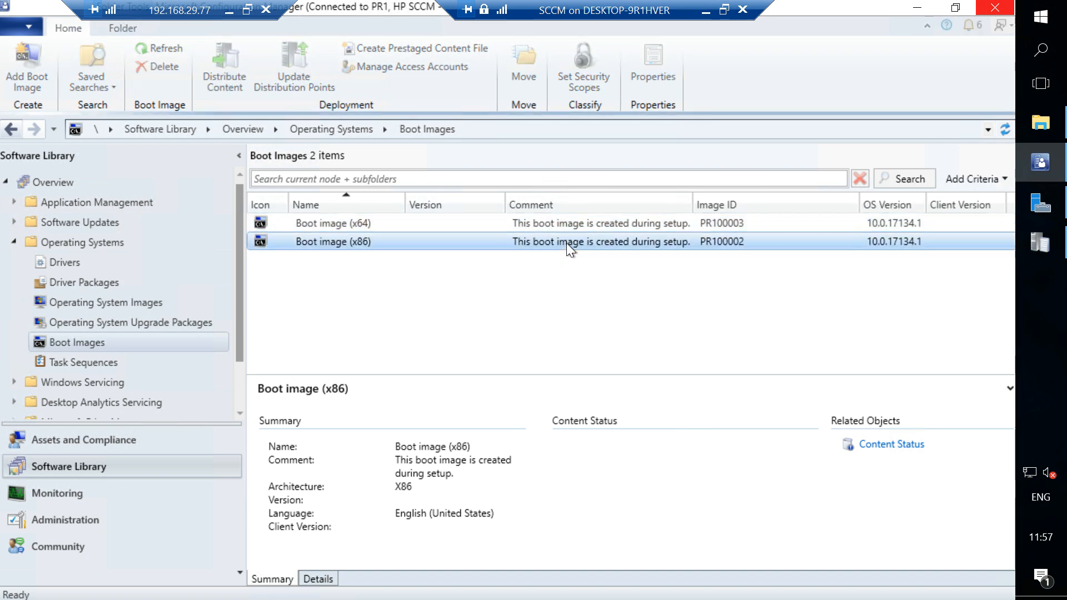
left_click(578, 228)
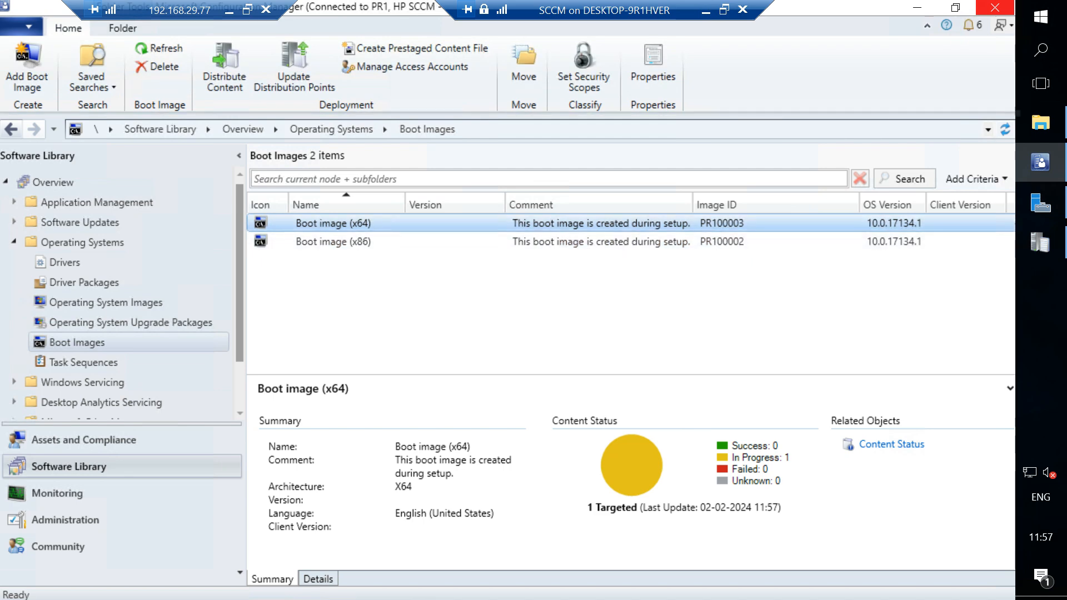
Switch to File Explorer, look through the Program Files folder on drive C and return to the drive root.
left_click(1044, 117)
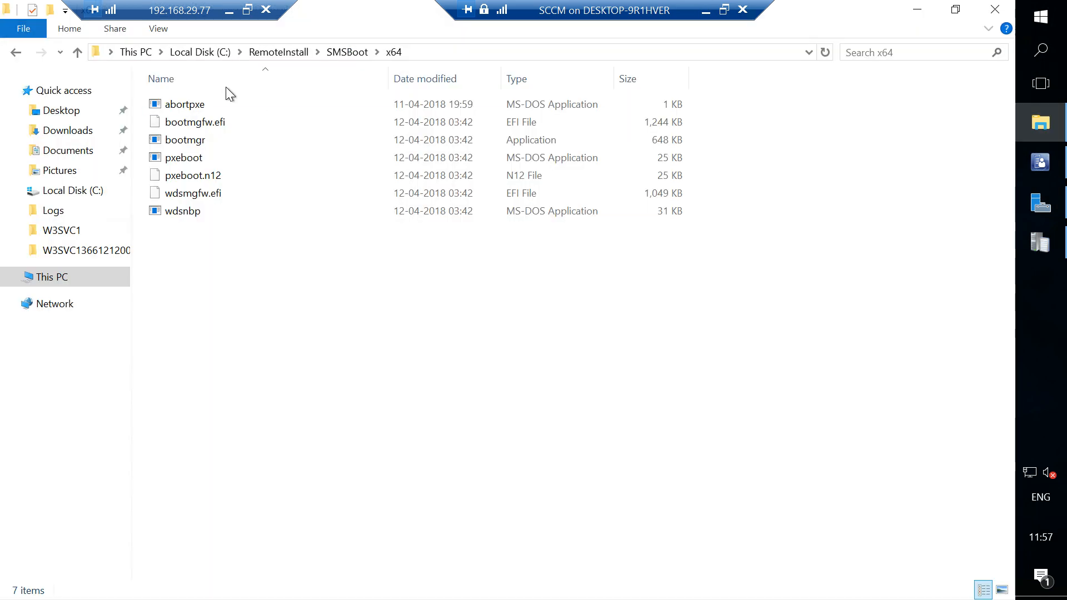
left_click(203, 51)
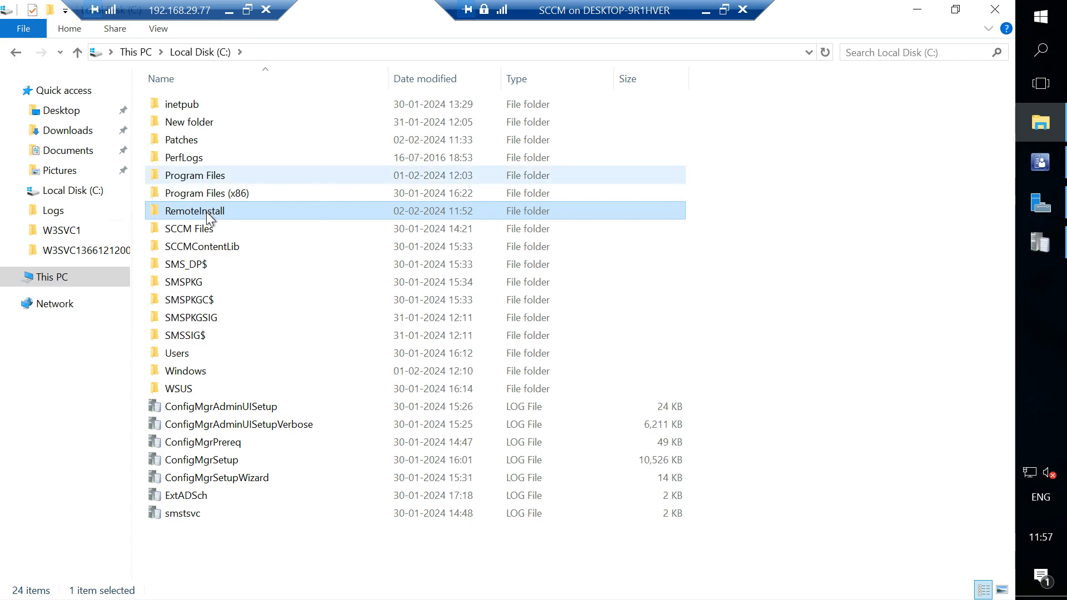
double_click(232, 175)
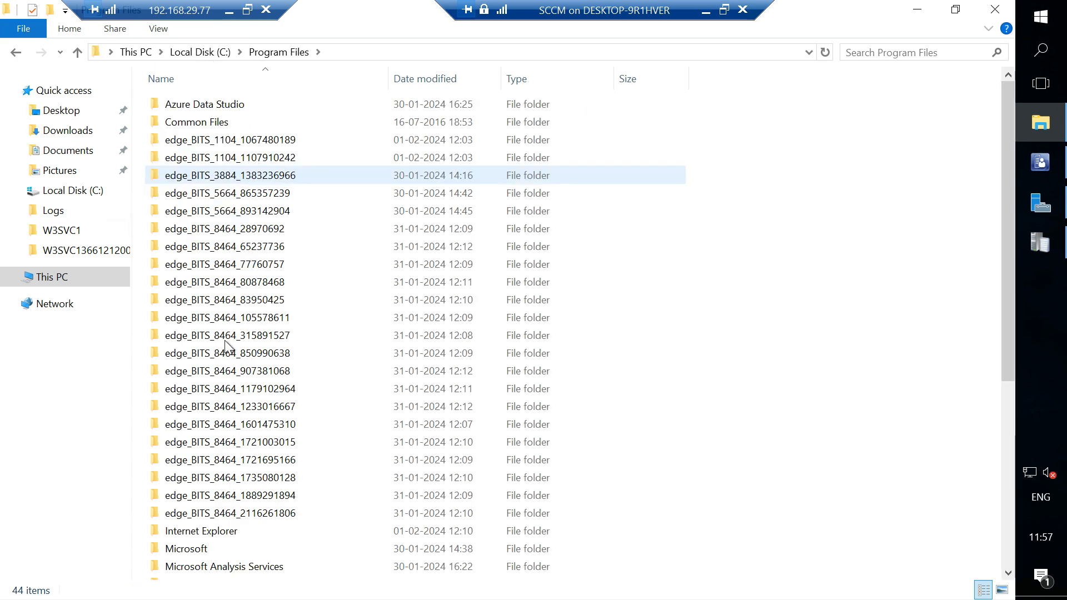
scroll(225, 341, "down", 5)
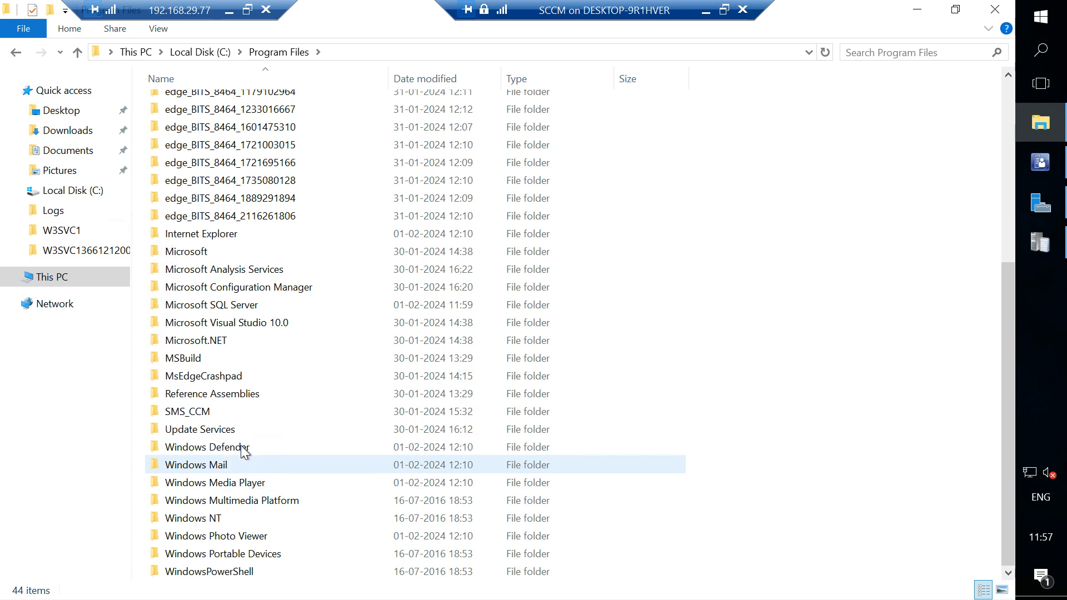
left_click(209, 52)
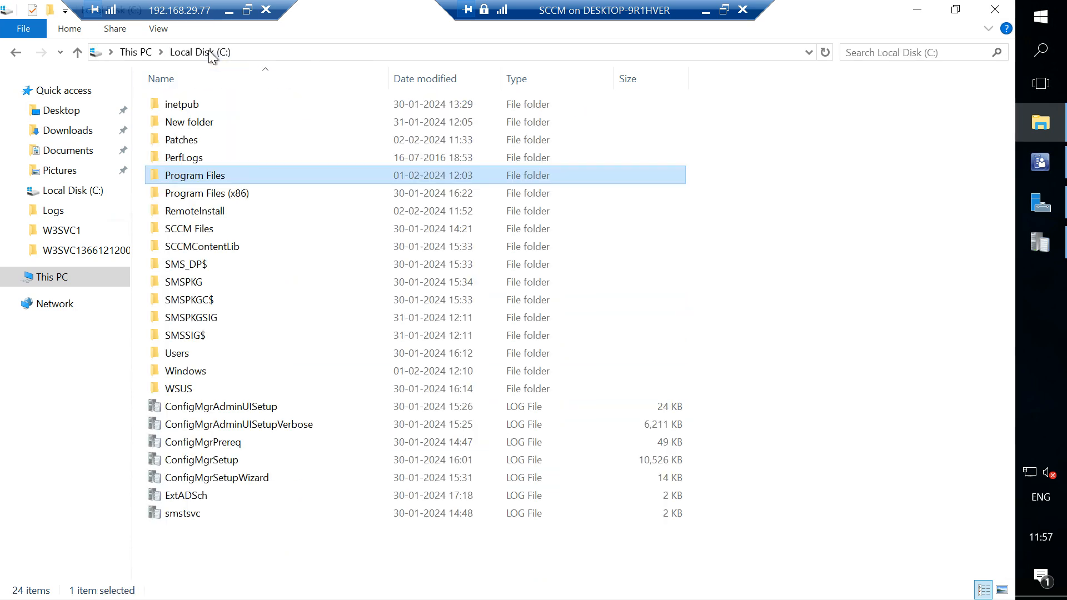
Open the Assessment and Deployment Kit folder under Program Files (x86)\Windows Kits\10.
left_click(210, 195)
double_click(210, 194)
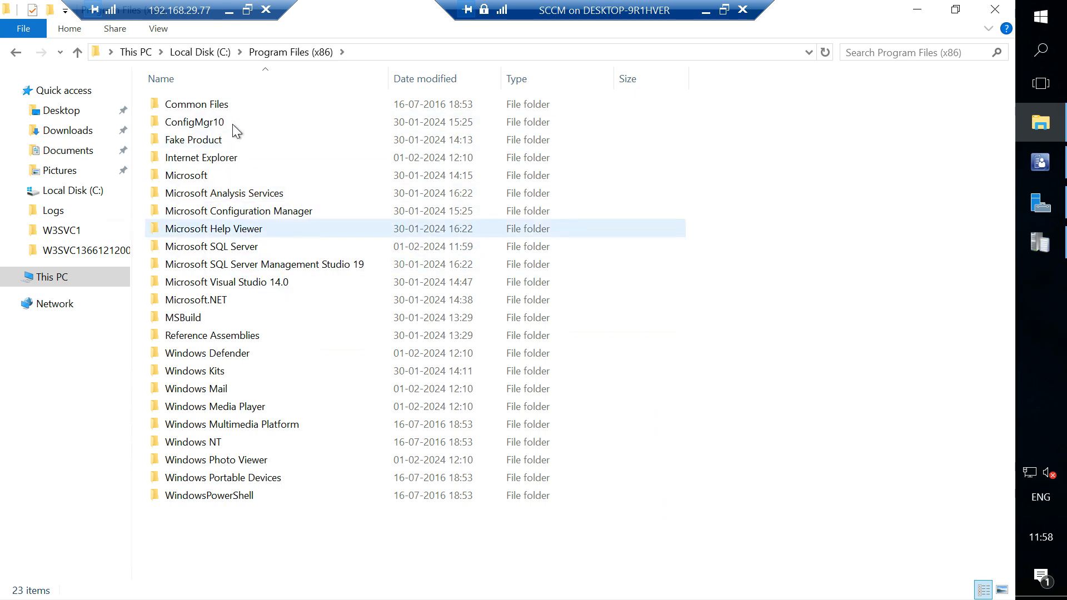
double_click(221, 371)
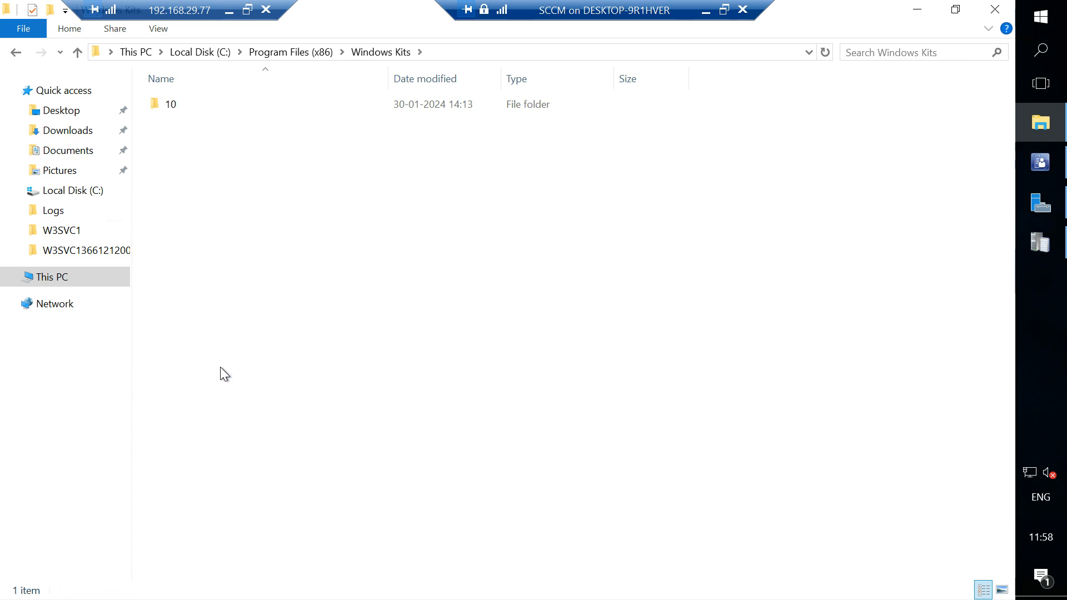
double_click(163, 111)
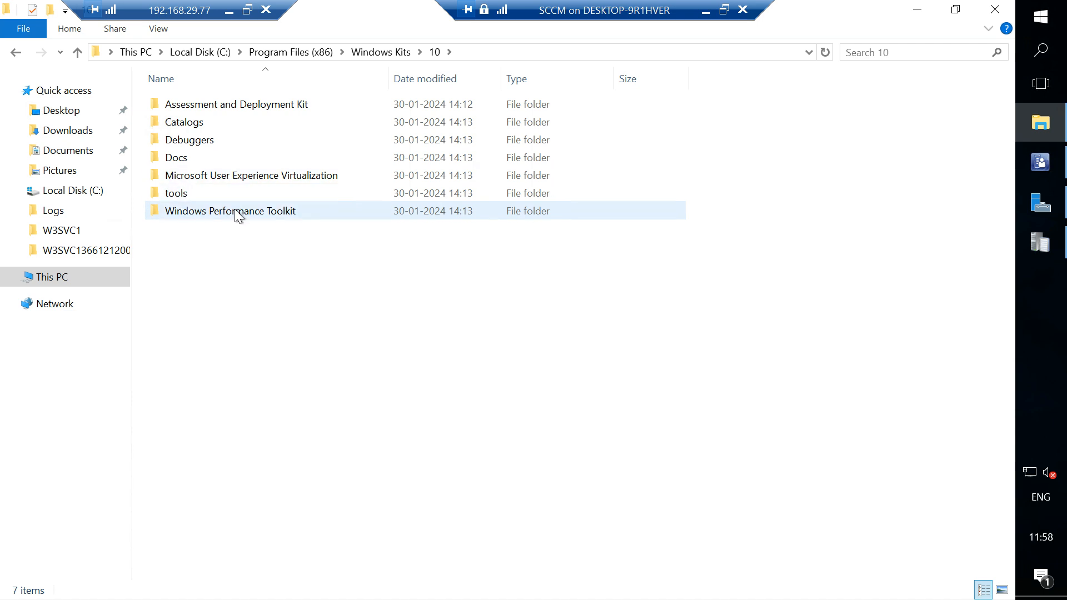
double_click(272, 105)
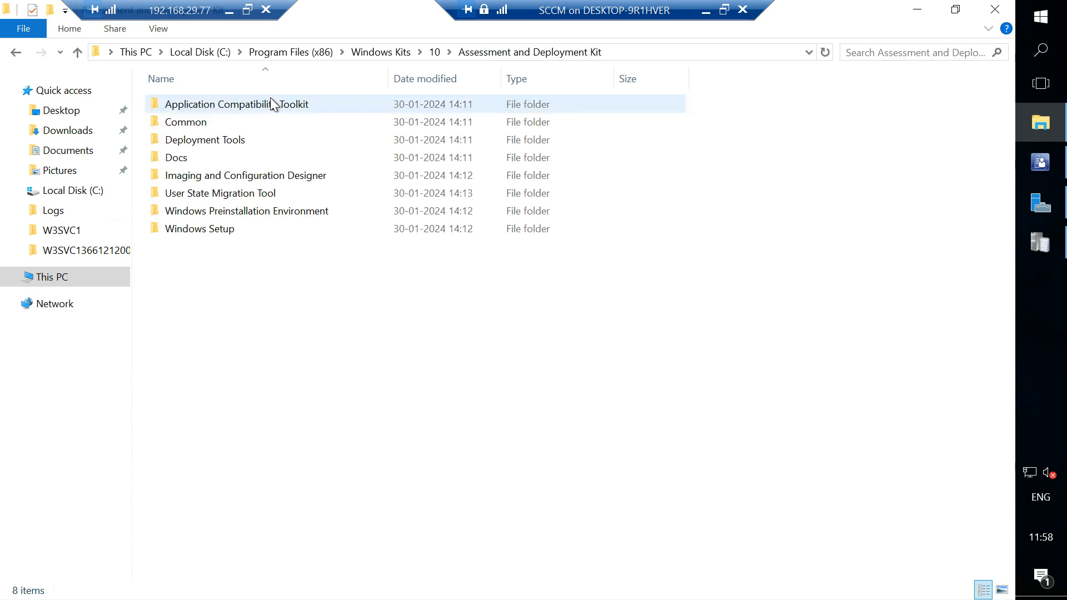
View the contents of the BCDBoot folder under Deployment Tools\x86.
double_click(237, 140)
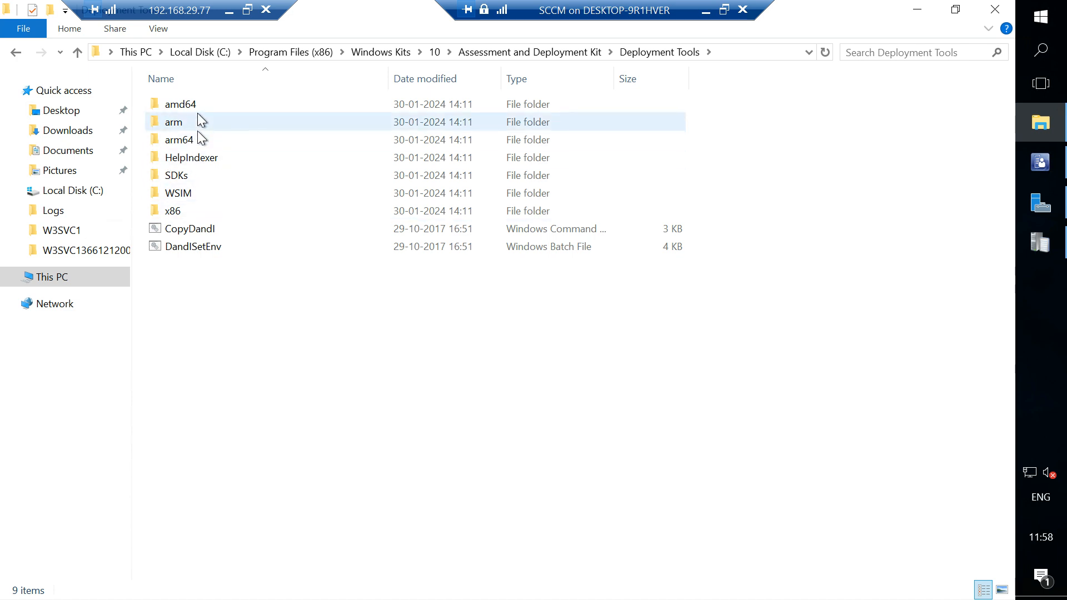
double_click(195, 215)
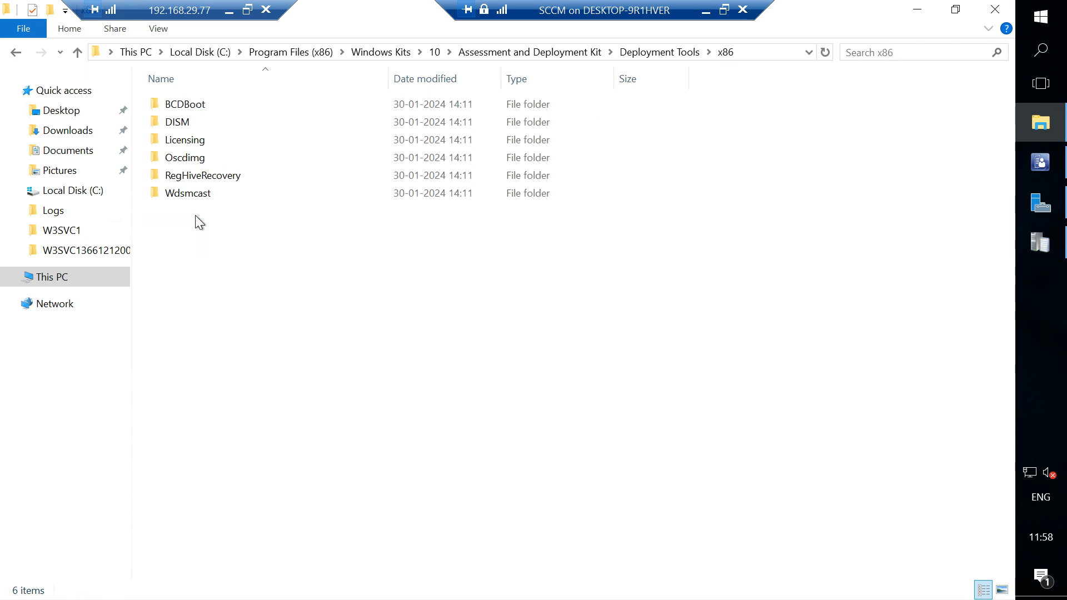
double_click(206, 108)
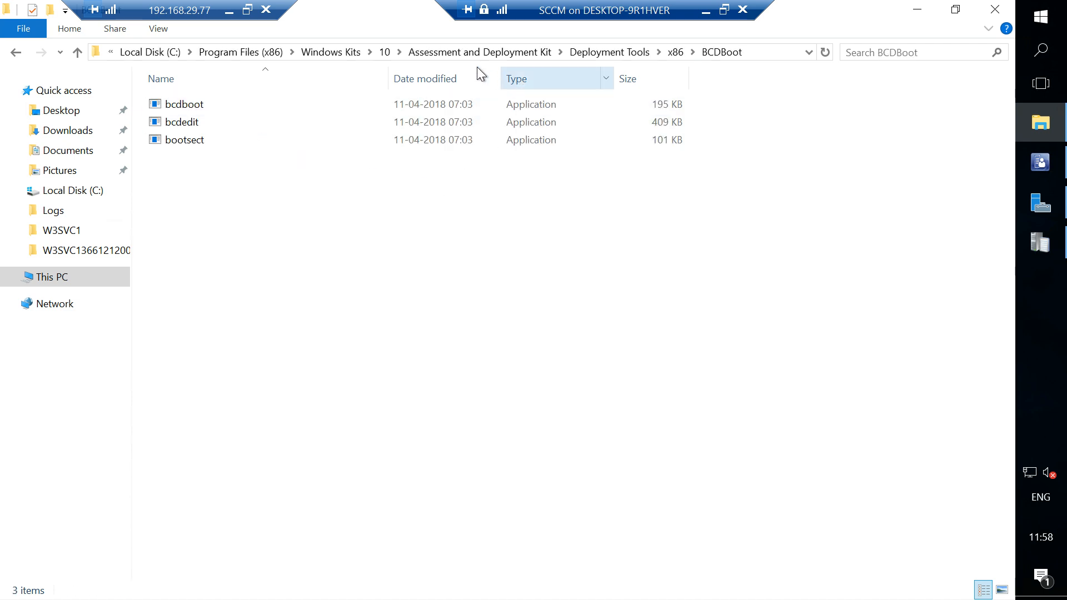
Locate the x86 winpe.wim file in the Assessment and Deployment Kit's Windows Preinstallation Environment\x86\en-us folder and select it.
left_click(453, 54)
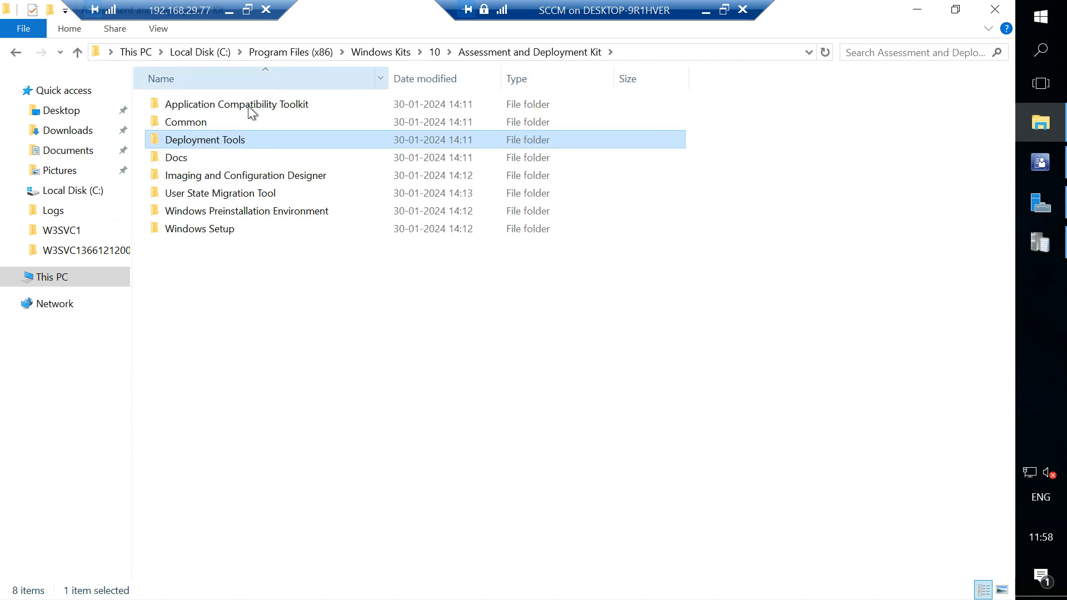
double_click(235, 210)
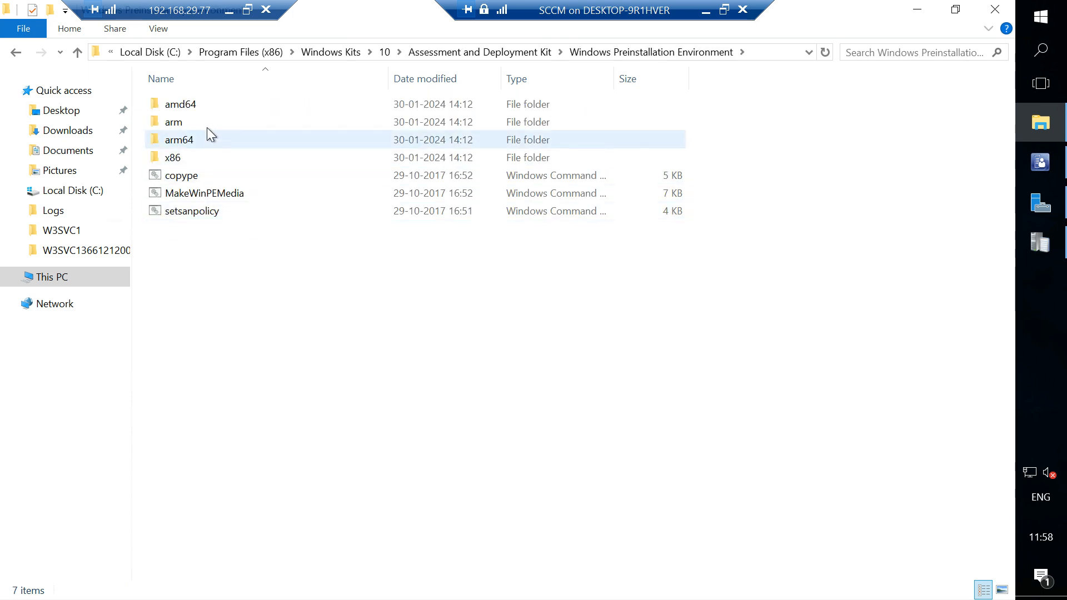
double_click(196, 159)
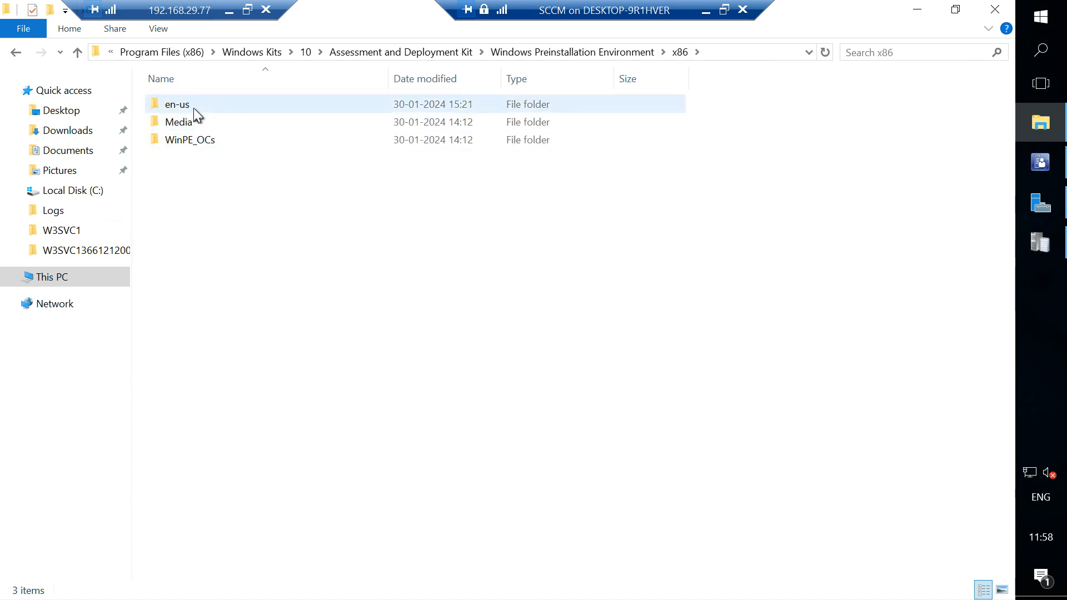
double_click(193, 106)
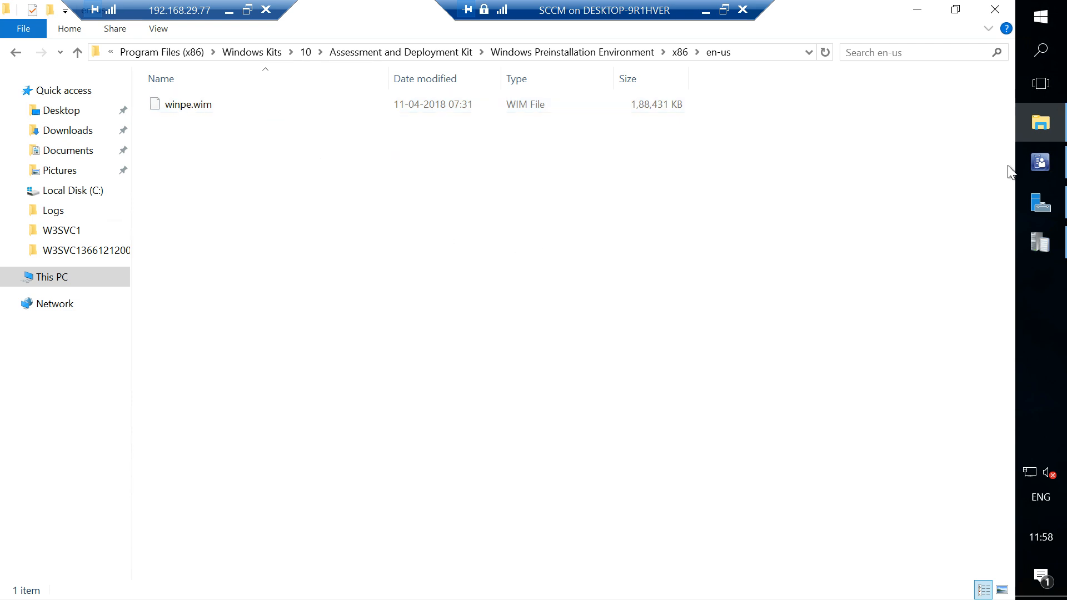
left_click(1040, 161)
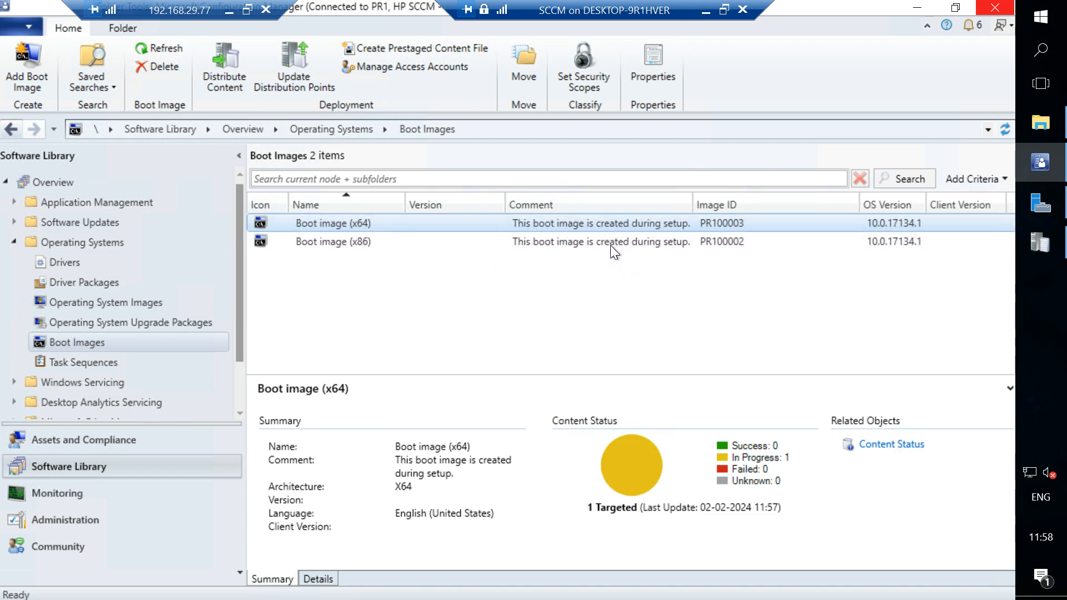
left_click(1043, 124)
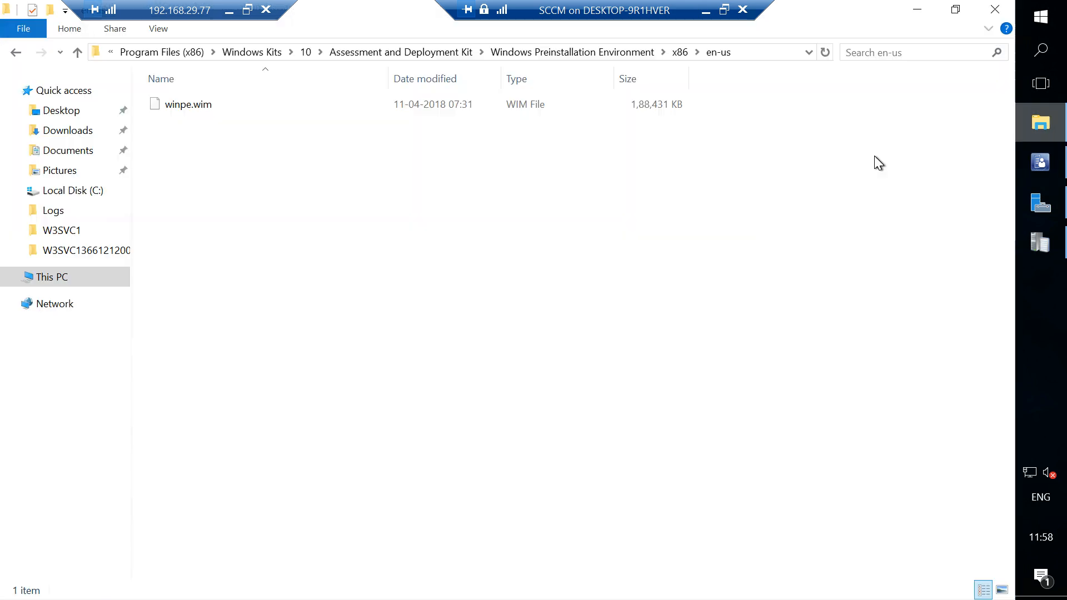
left_click(528, 105)
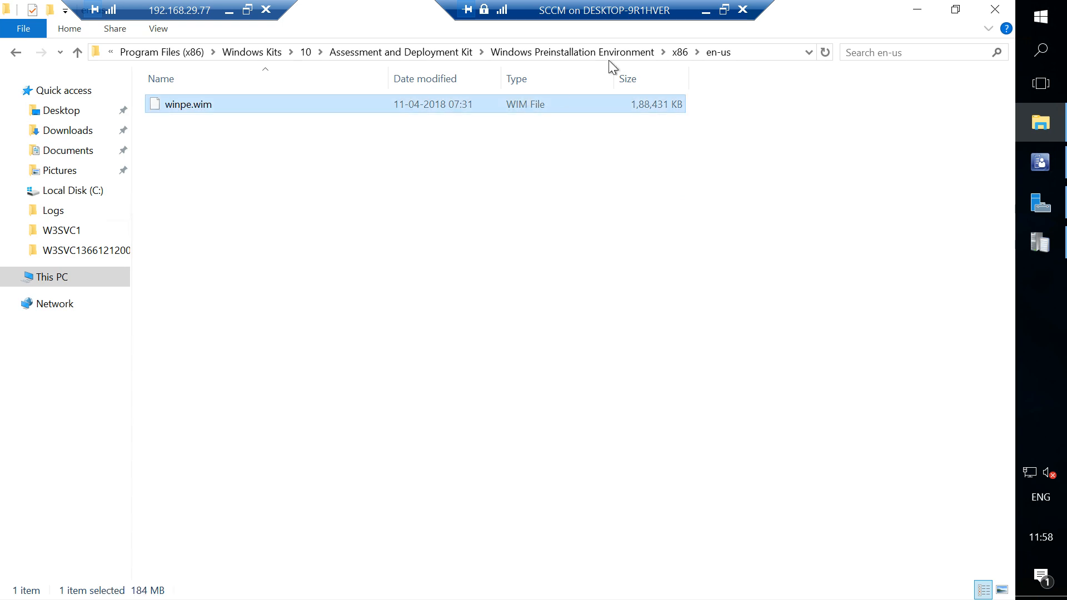
Locate the 64-bit winpe.wim file in the amd64\en-us folder of Windows Preinstallation Environment.
left_click(625, 53)
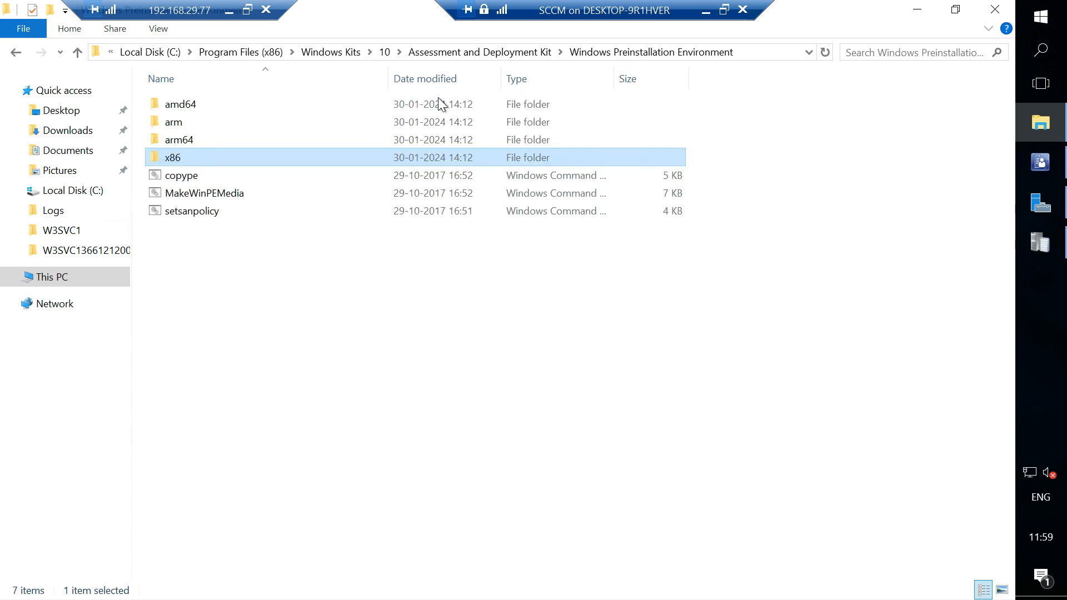
left_click(185, 109)
double_click(185, 109)
double_click(188, 105)
left_click(189, 104)
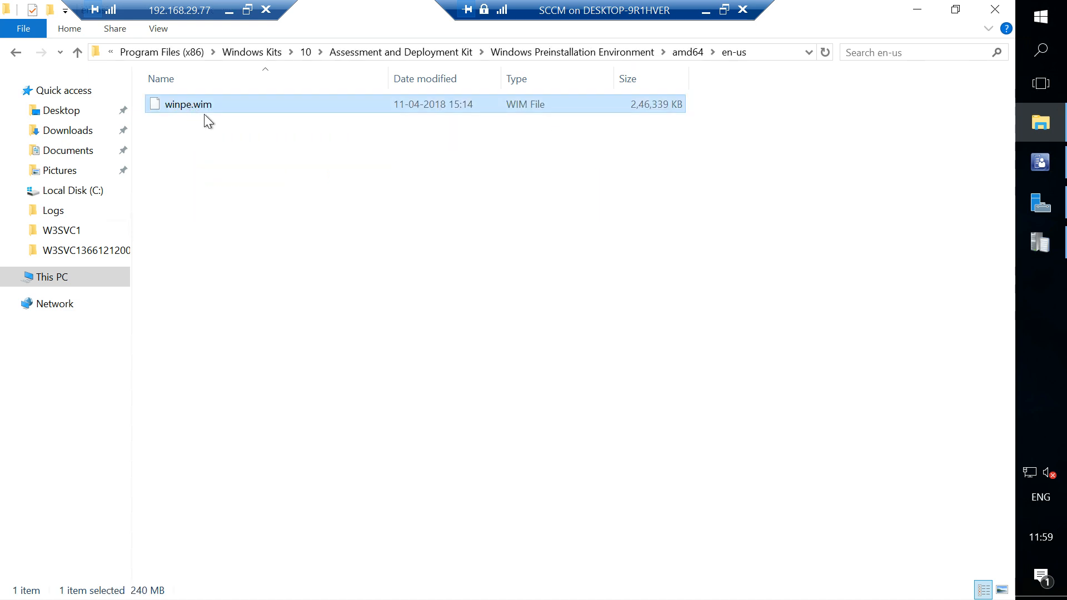
left_click(410, 234)
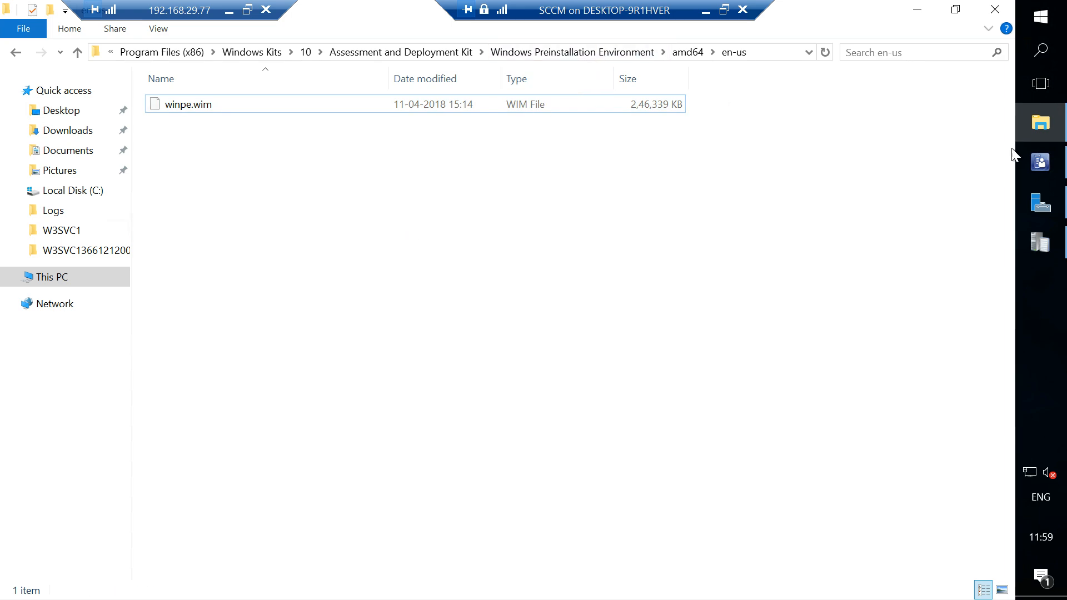
View the x86 boot image's summary in the Configuration Manager console, and go back to the Windows Preinstallation Environment folder in File Explorer.
left_click(1040, 162)
left_click(358, 238)
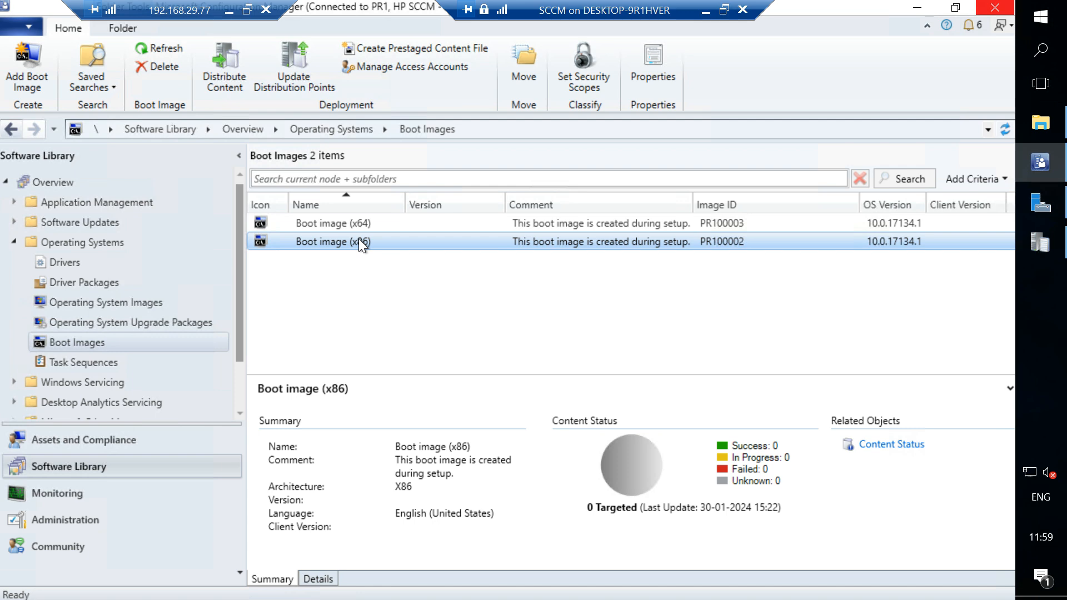
left_click(1045, 114)
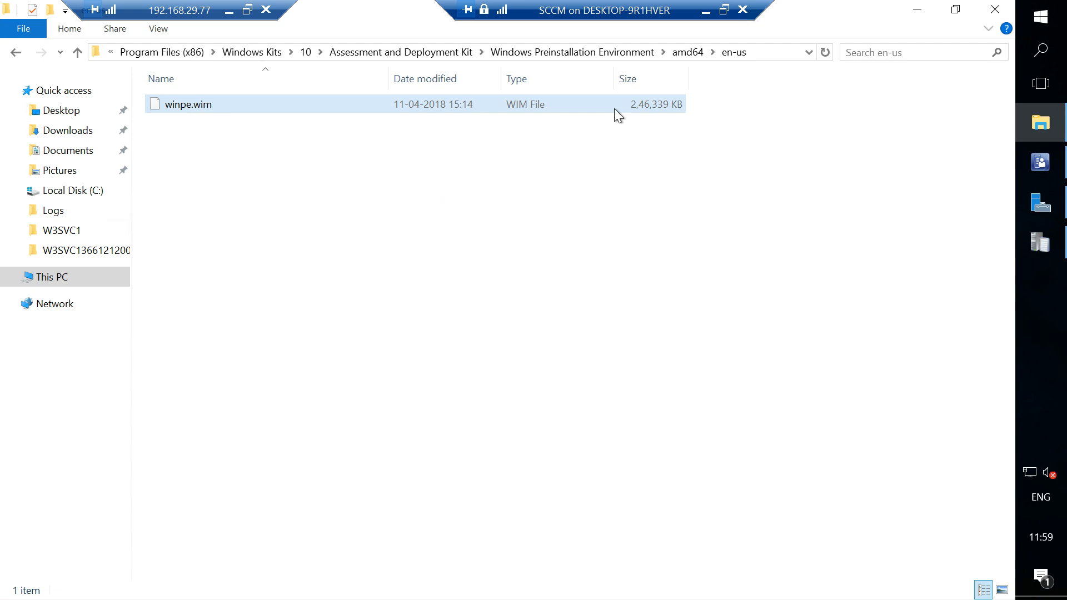
left_click(550, 54)
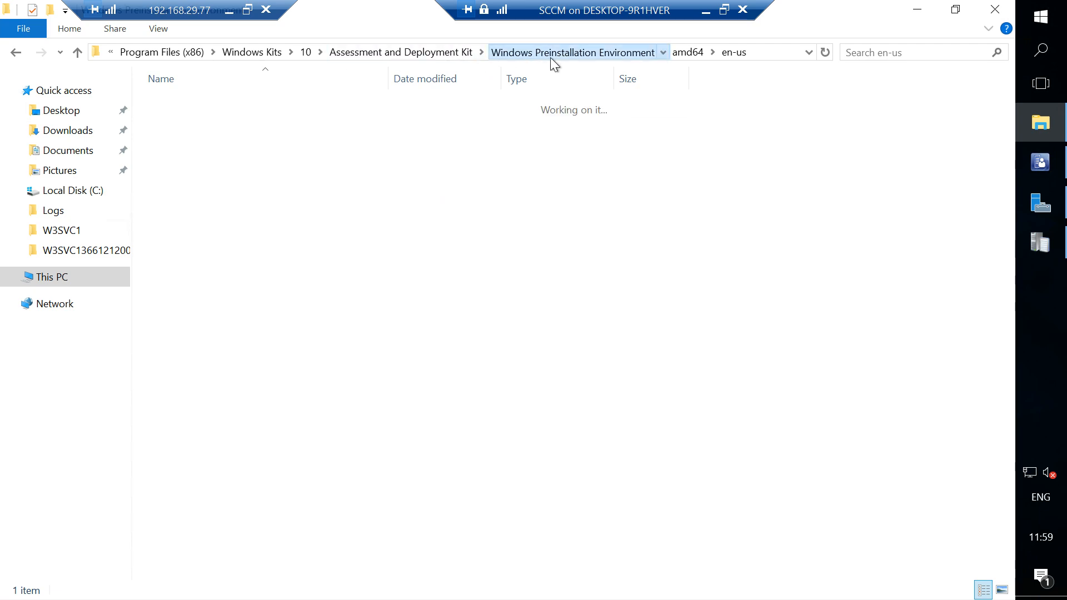
Switch to the Configuration Manager console and start distributing the x86 boot image's content, proceeding to the content destination.
left_click(1040, 163)
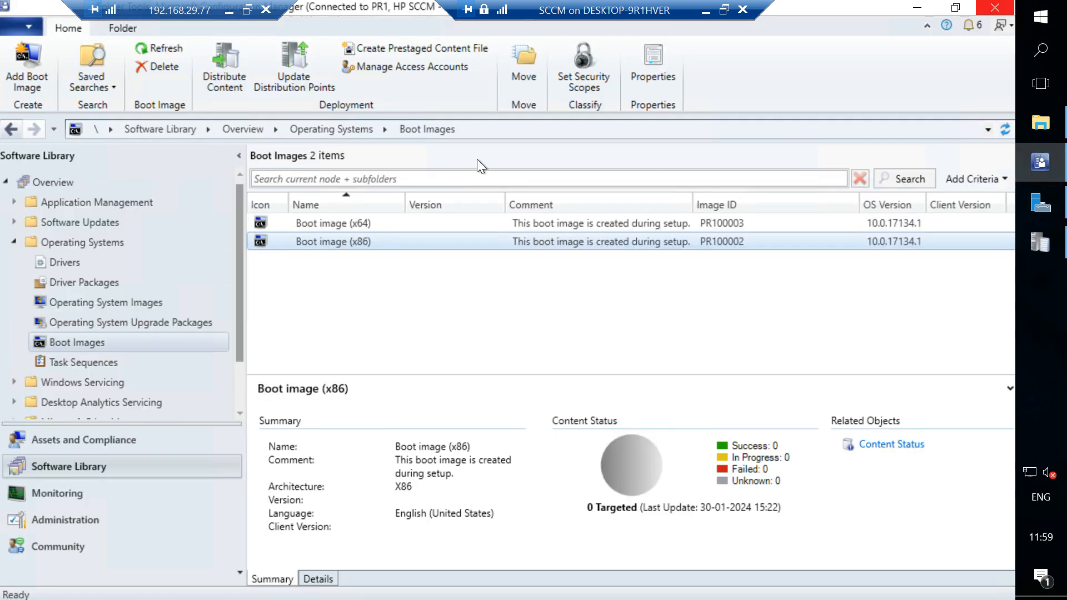
left_click(387, 228)
left_click(622, 240)
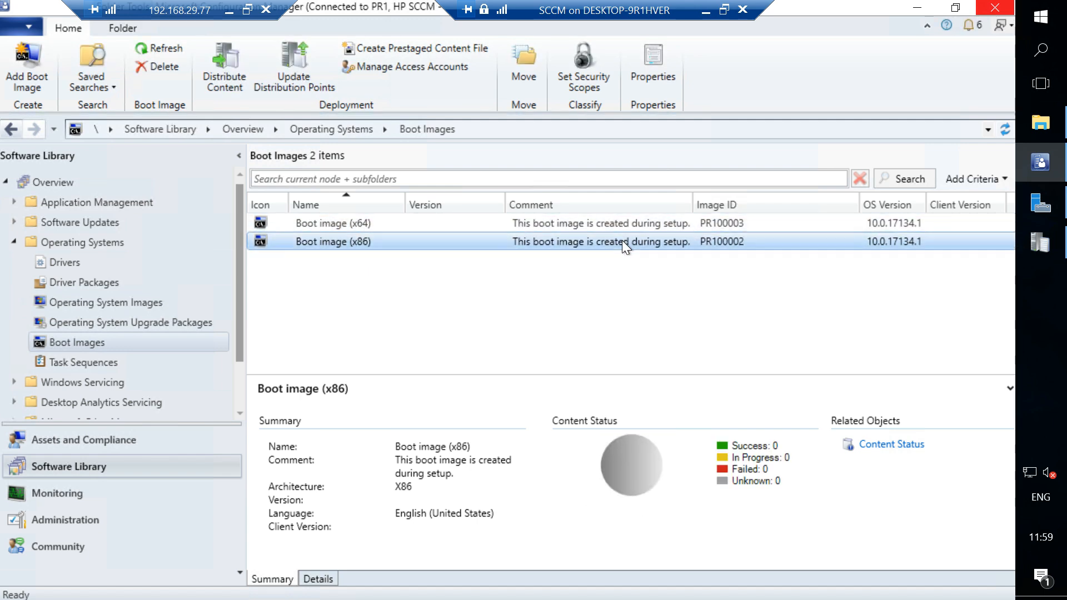
right_click(622, 240)
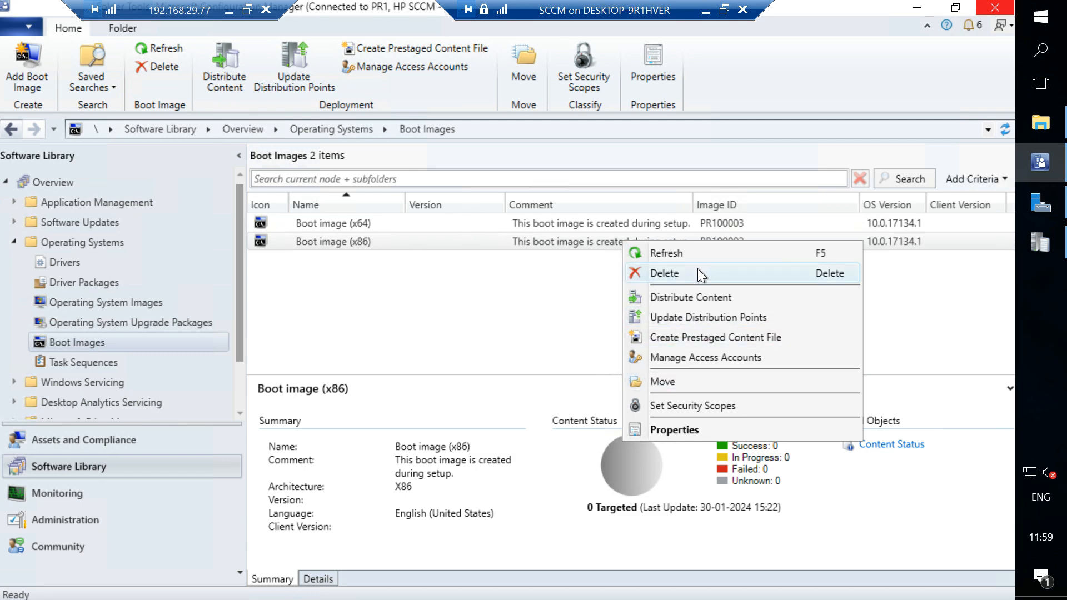
left_click(681, 295)
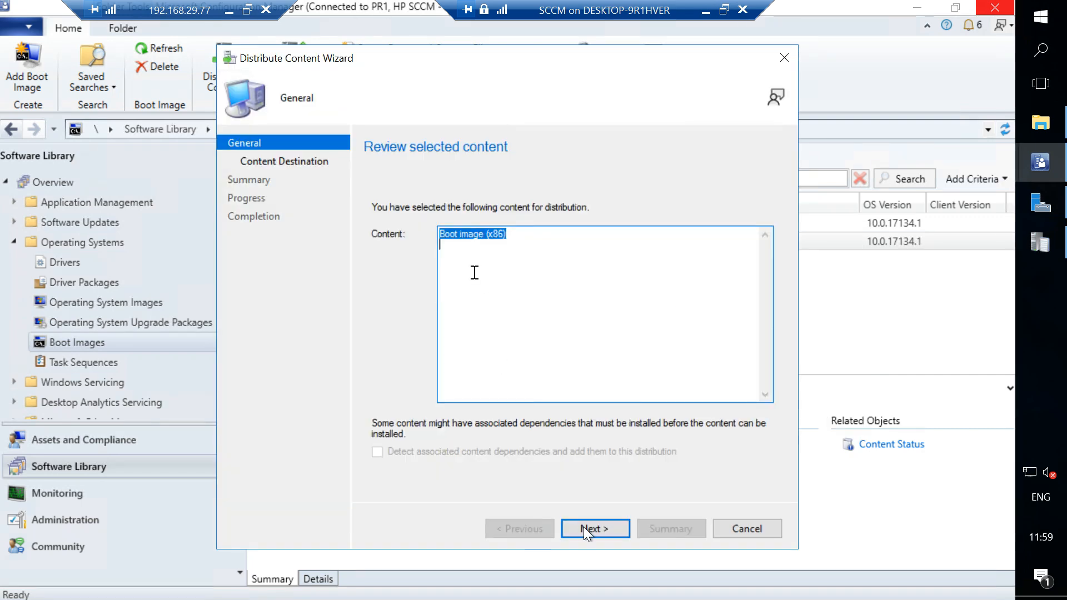
left_click(585, 532)
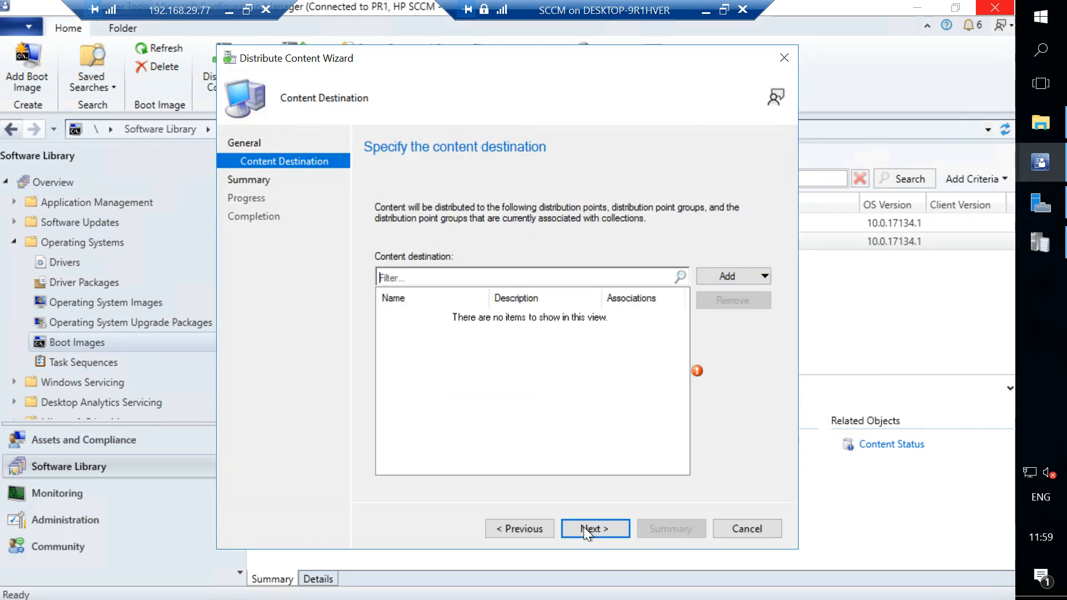
Add the distribution point SRV2.HP.COM as the content destination and complete the Distribute Content Wizard.
left_click(748, 289)
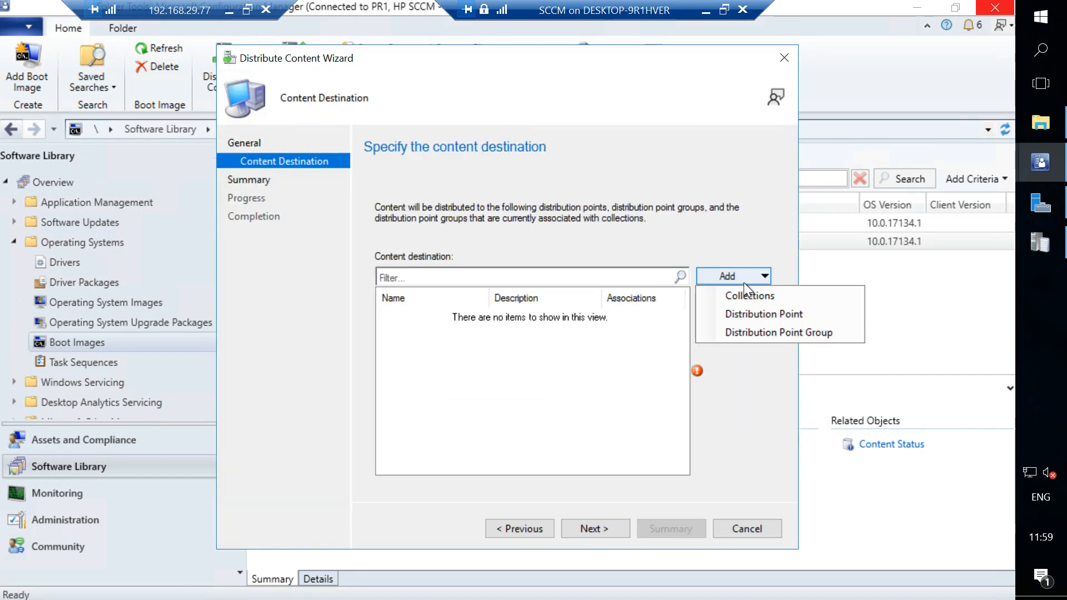
left_click(736, 313)
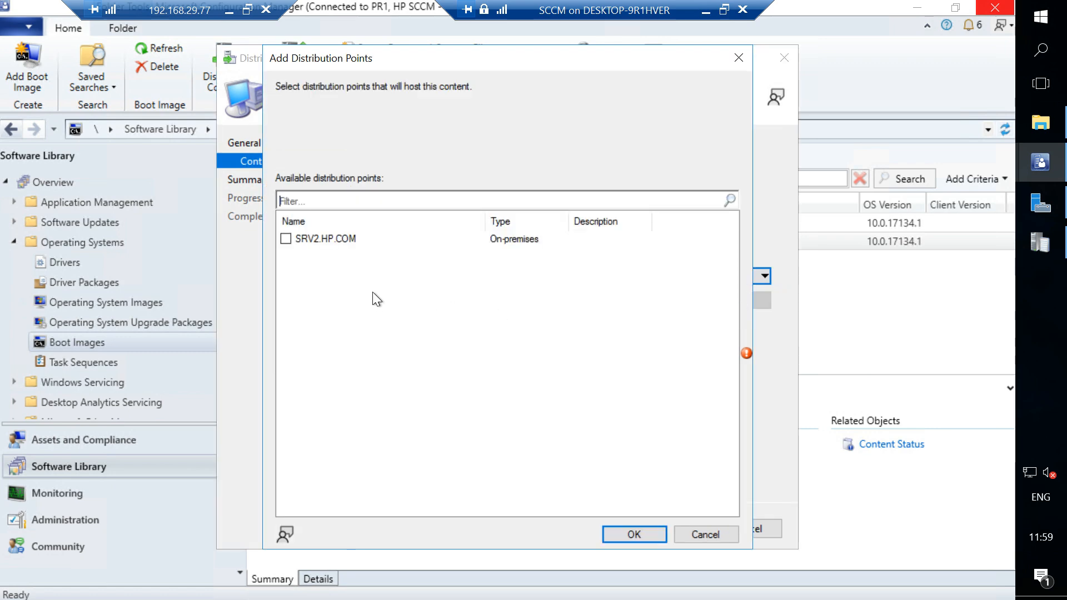
left_click(287, 242)
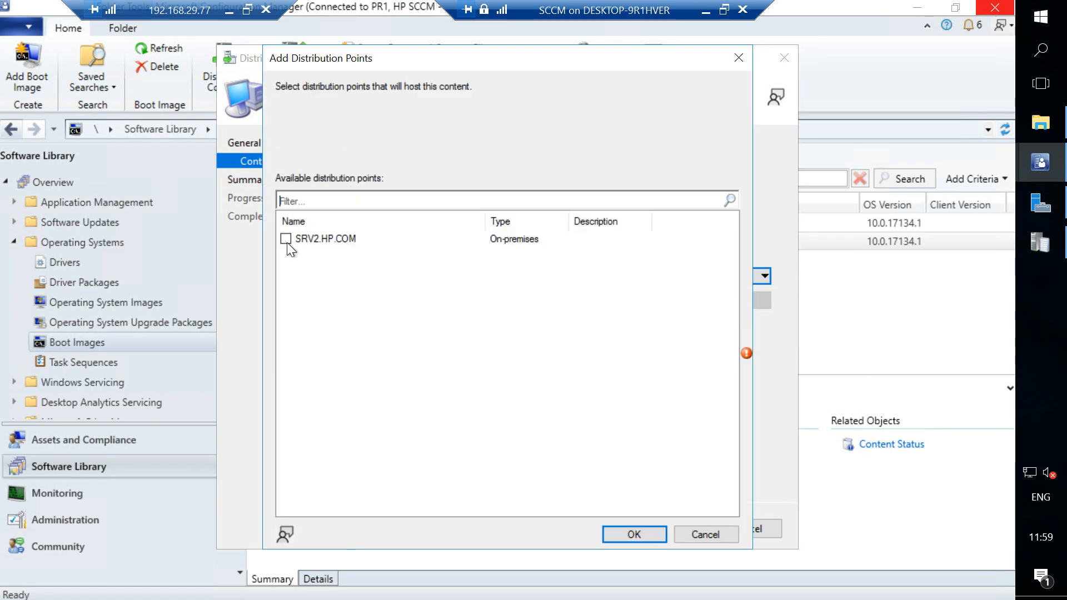
left_click(641, 532)
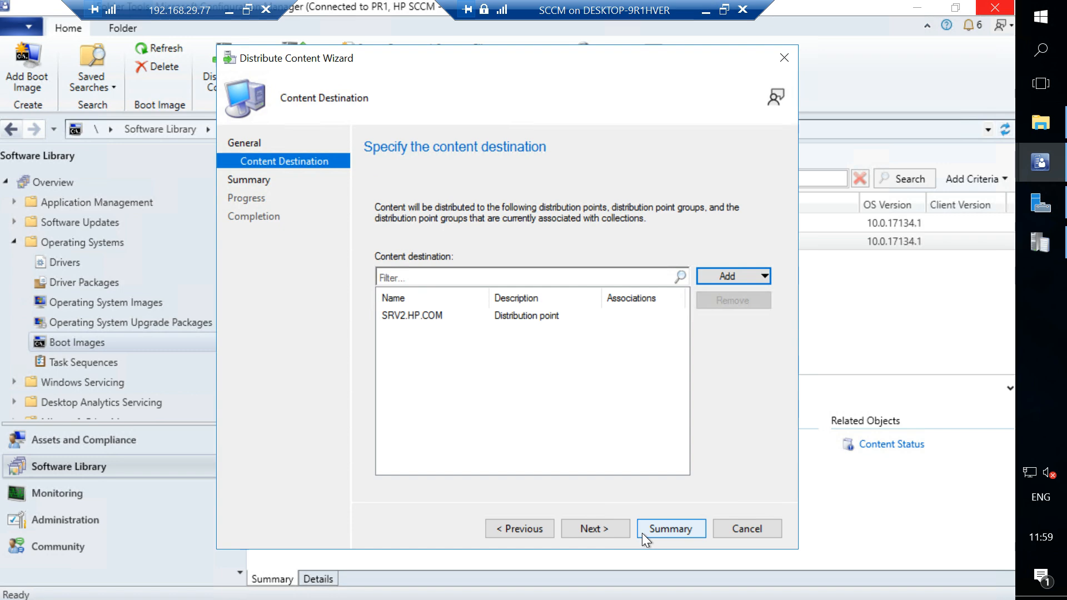
left_click(608, 529)
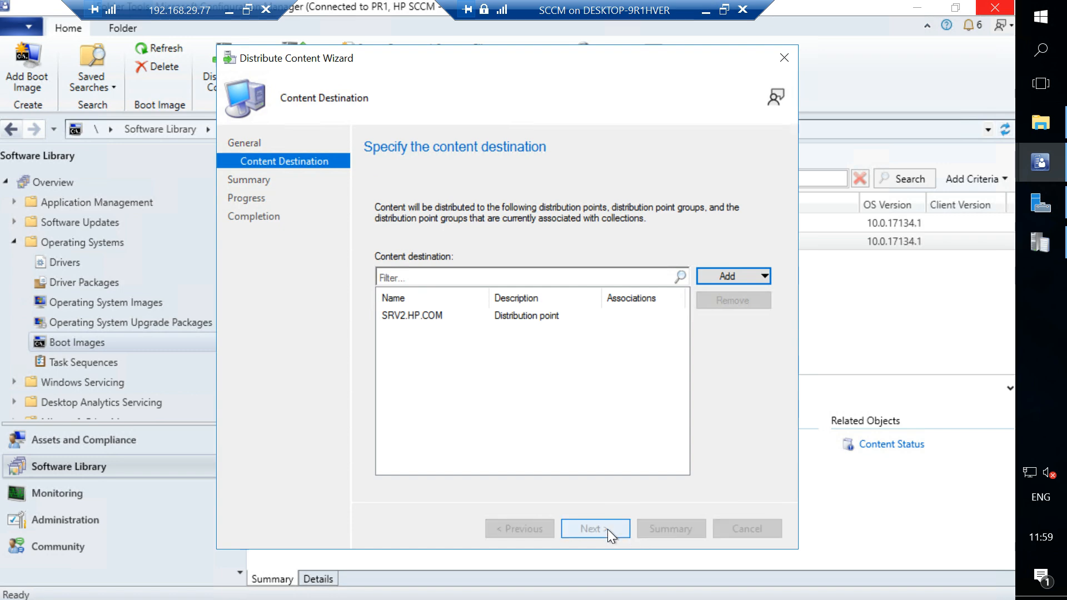
left_click(608, 529)
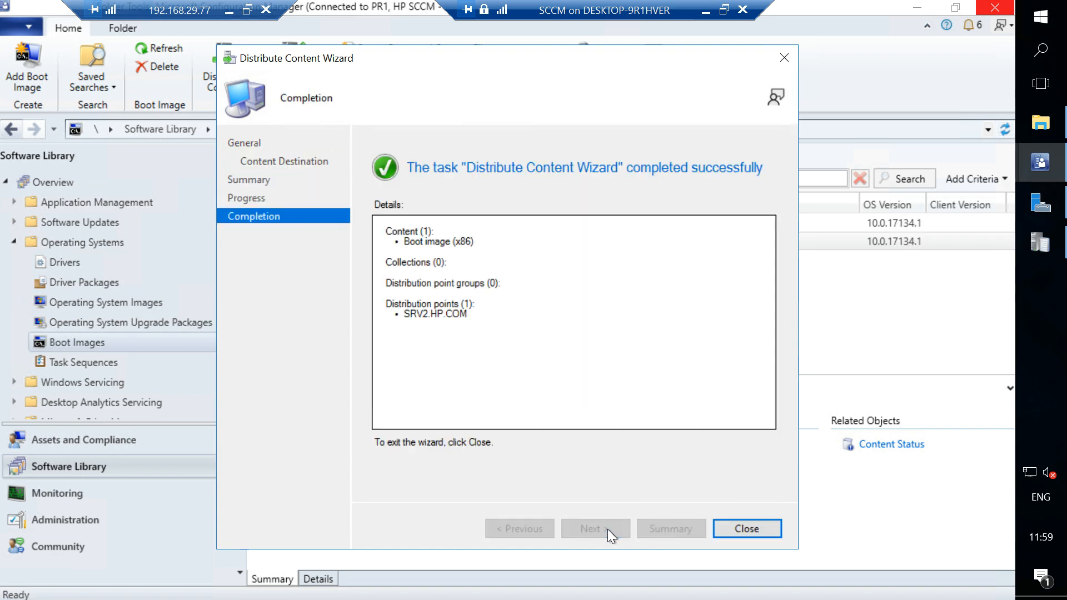
left_click(755, 529)
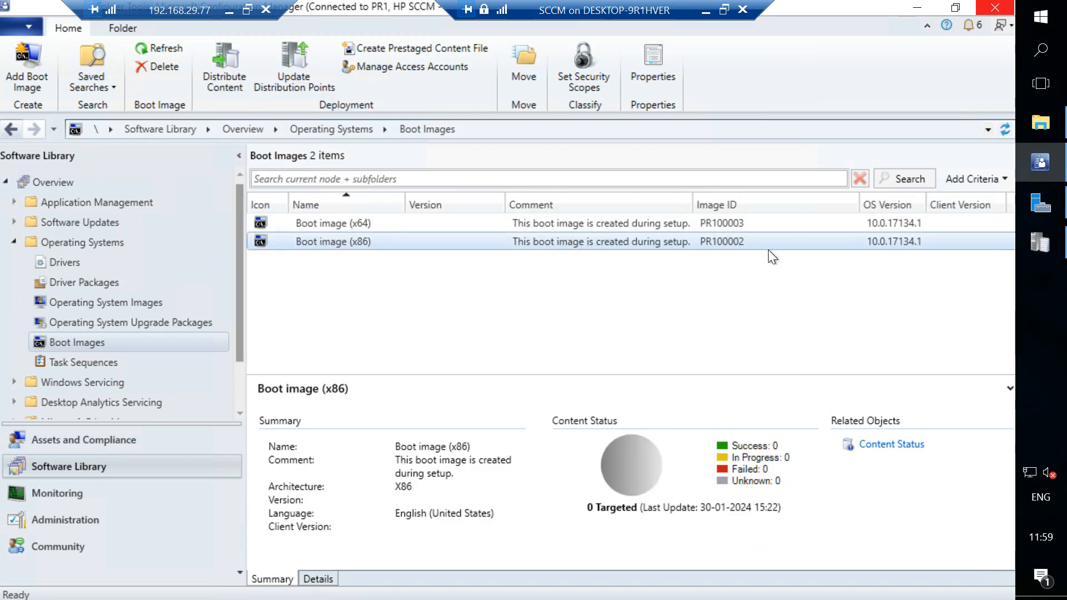
Compare the content status of the x64 and x86 boot images after the distribution.
left_click(725, 228)
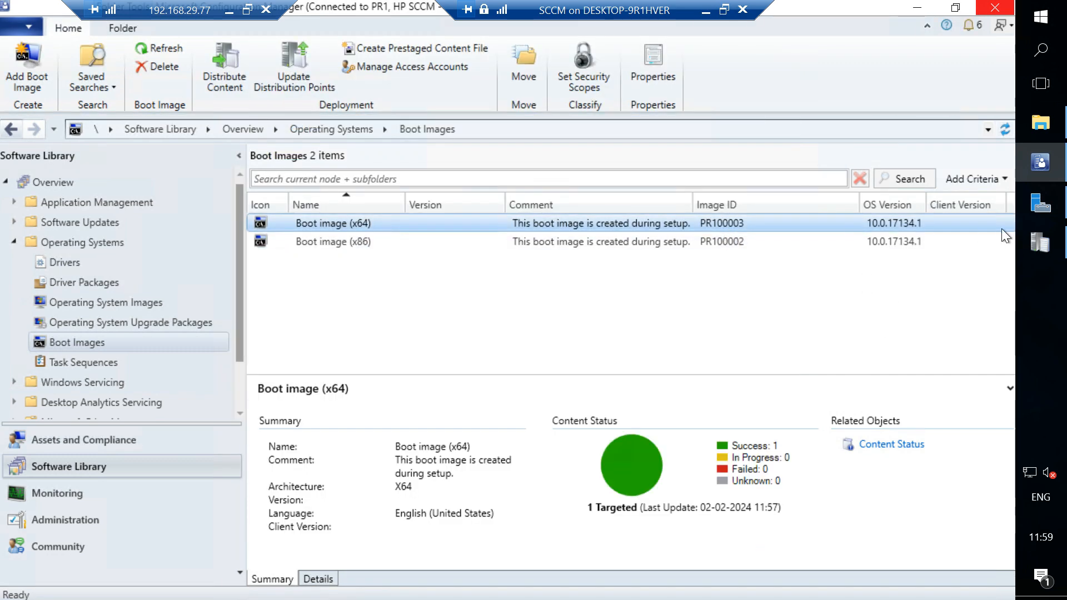
left_click(722, 245)
left_click(722, 226)
left_click(729, 242)
left_click(728, 219)
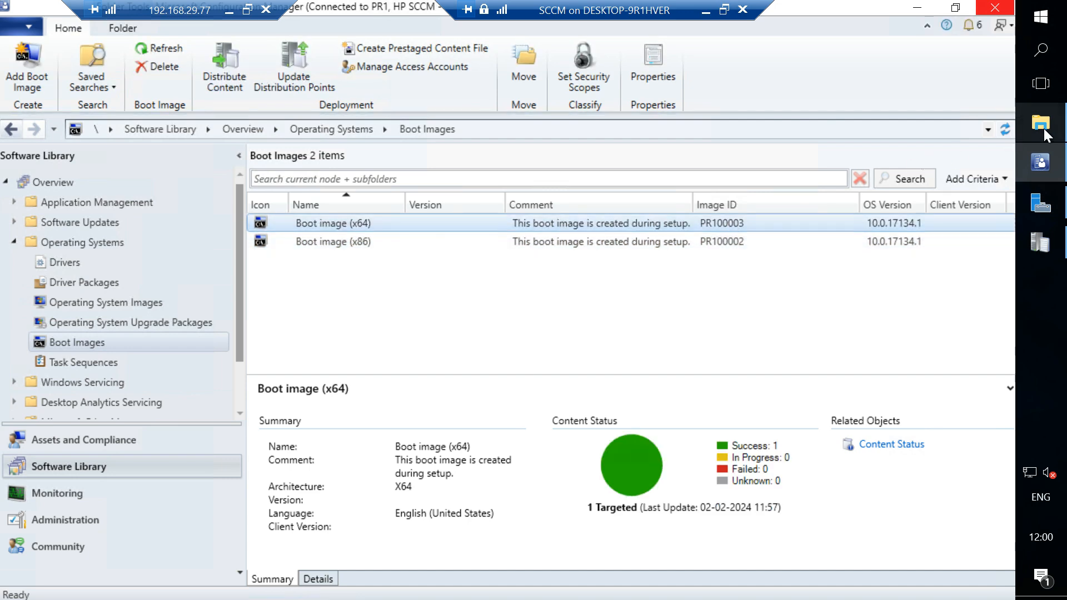
Switch to File Explorer, view the Media folder under x86 and return to the Windows Preinstallation Environment folder.
left_click(1042, 128)
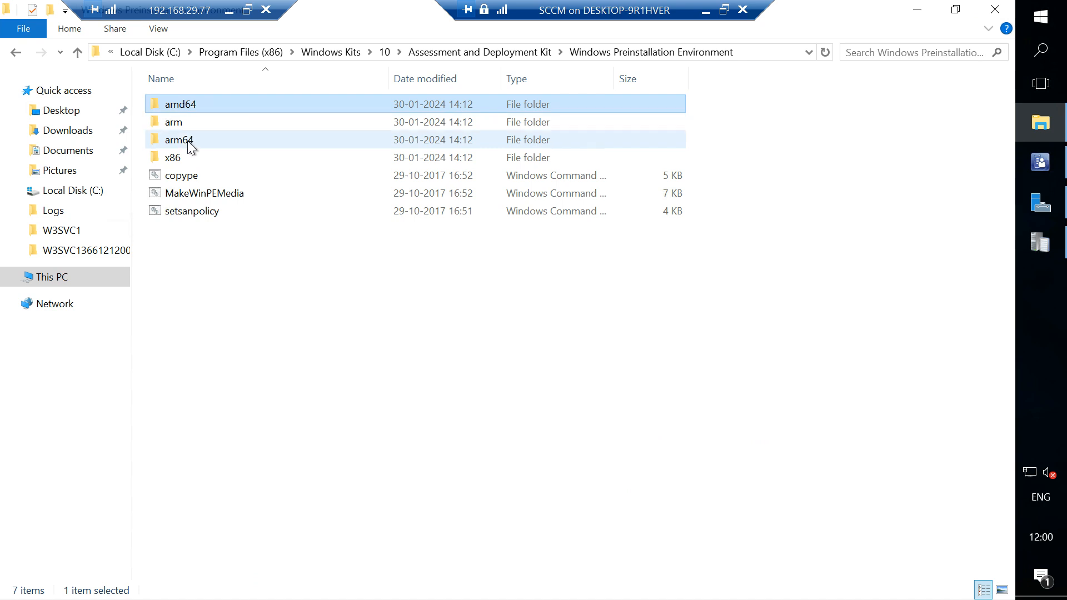
left_click(187, 159)
double_click(187, 159)
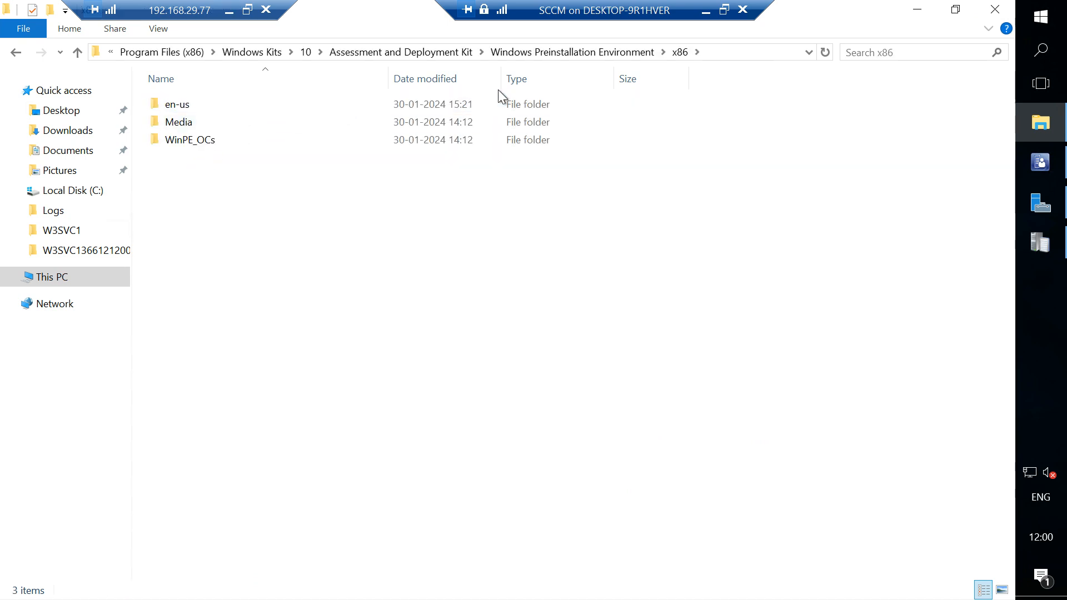
double_click(187, 122)
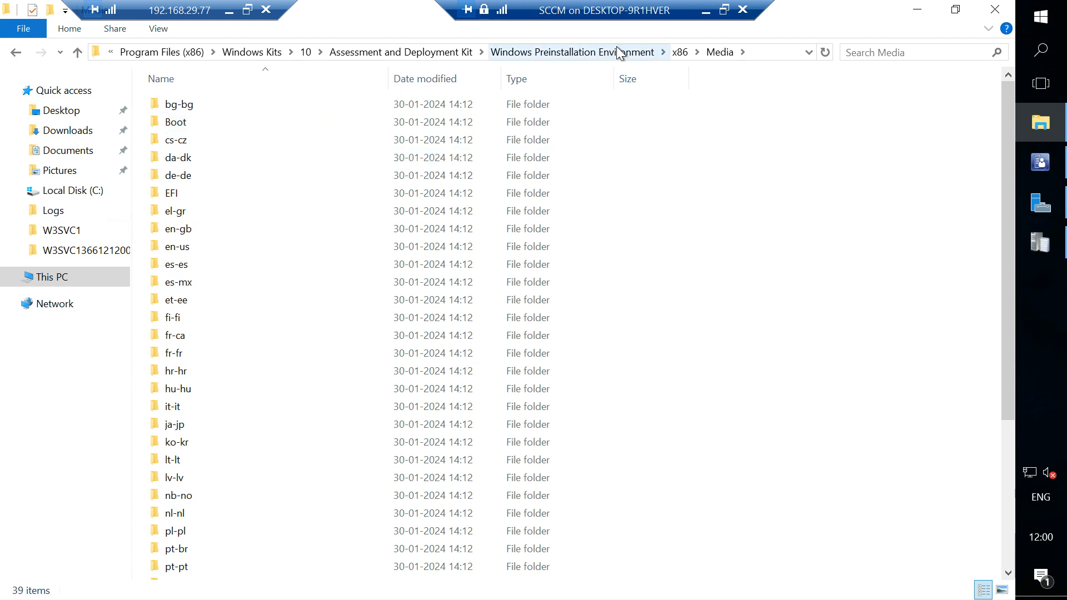
left_click(592, 45)
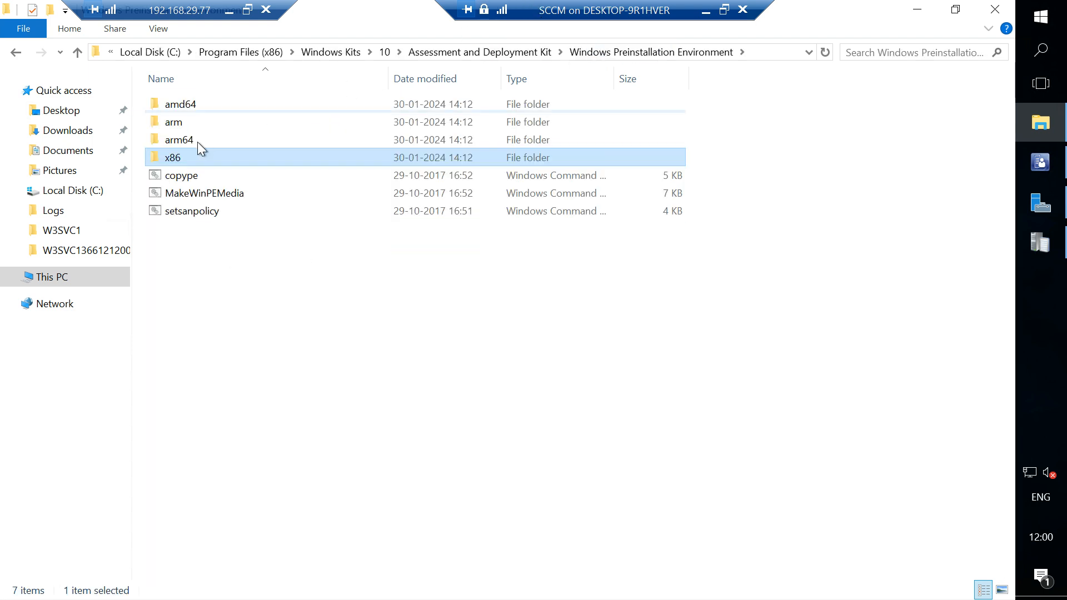
View the WinPE_OCs folder under x86, and open the en-us folder that holds winpe.wim.
double_click(175, 159)
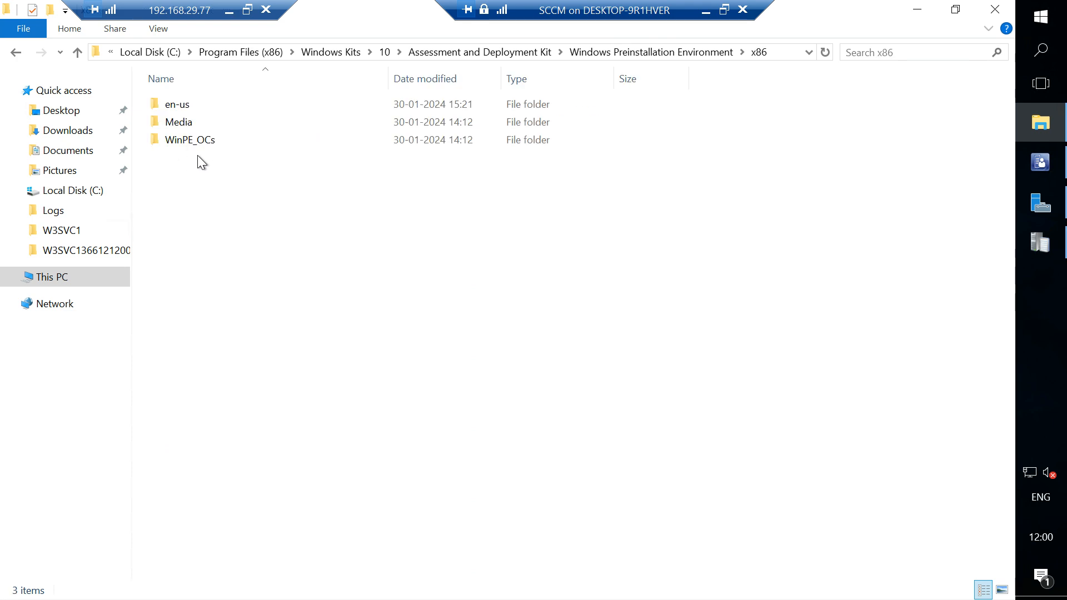
double_click(193, 141)
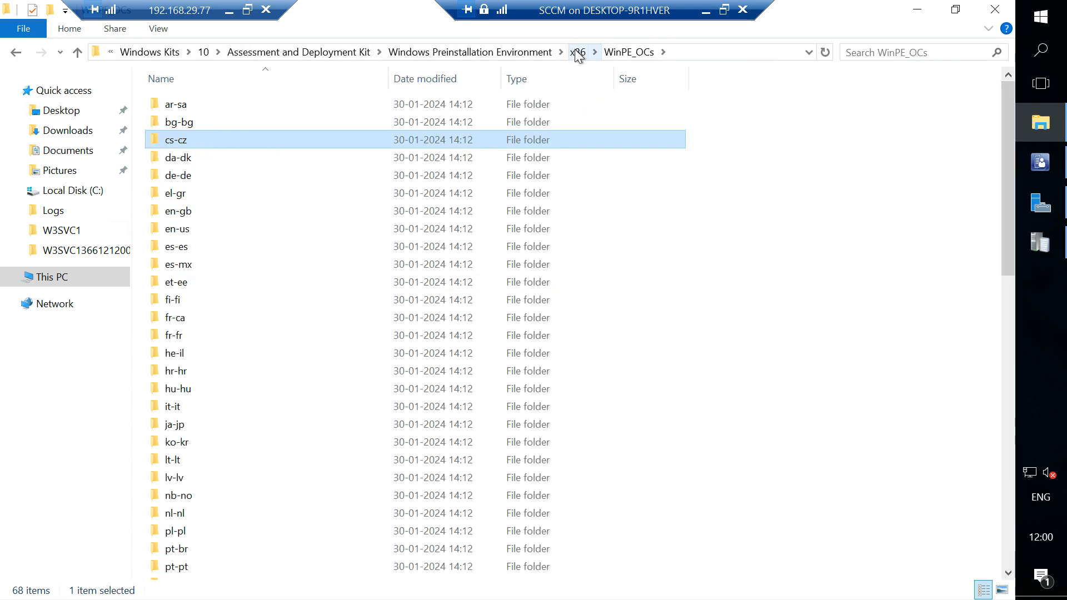
left_click(578, 51)
double_click(208, 107)
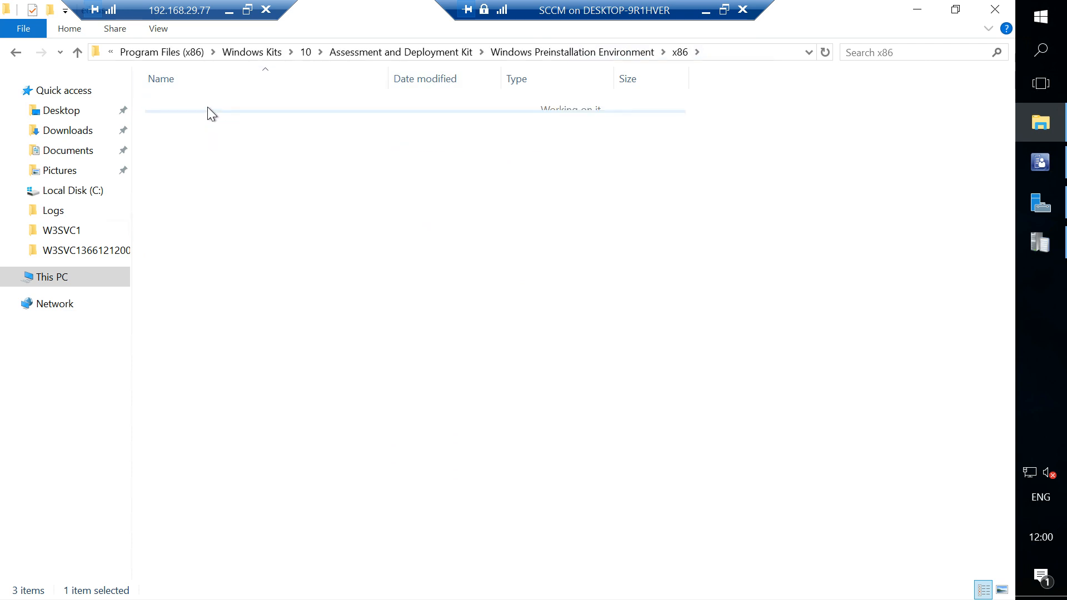
Switch to Configuration Manager, view the Add Boot Image Wizard's data source page, locate winpe.wim in File Explorer as its source, and exit the wizard unsaved.
left_click(1043, 170)
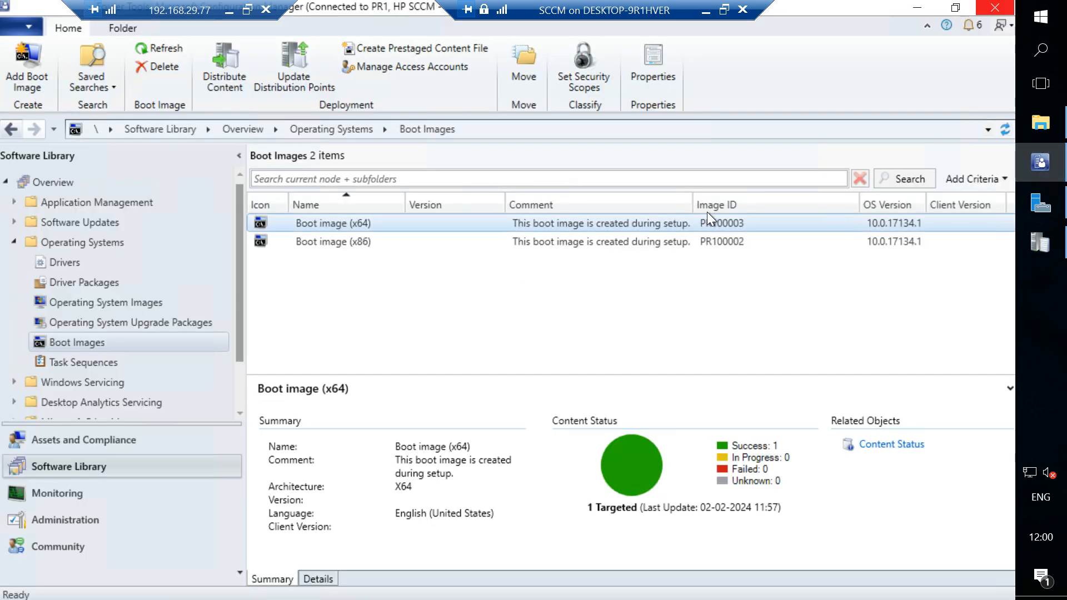
right_click(129, 340)
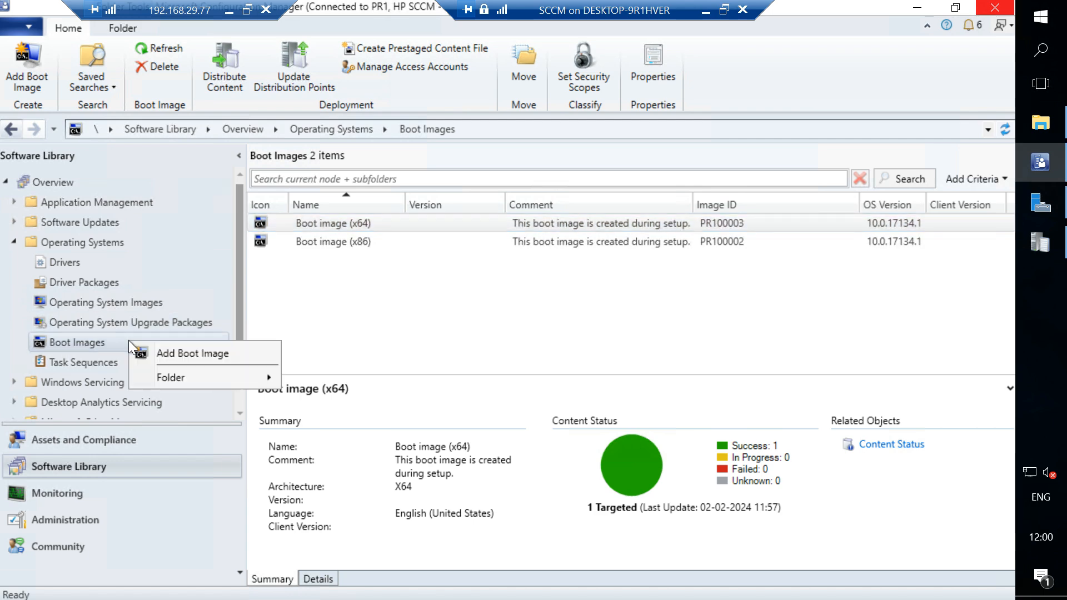
left_click(182, 352)
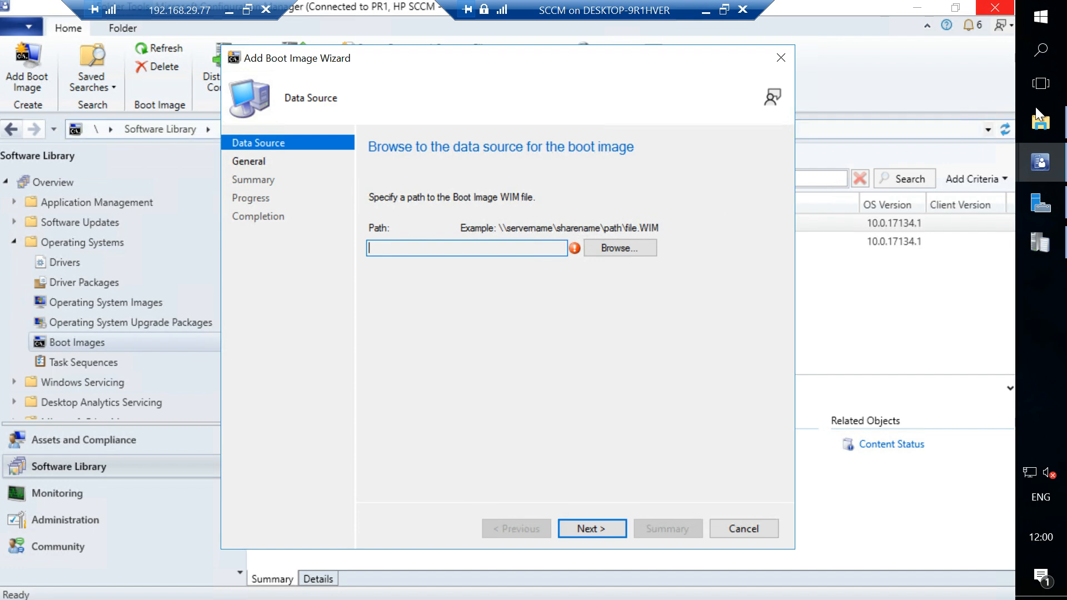
left_click(1040, 122)
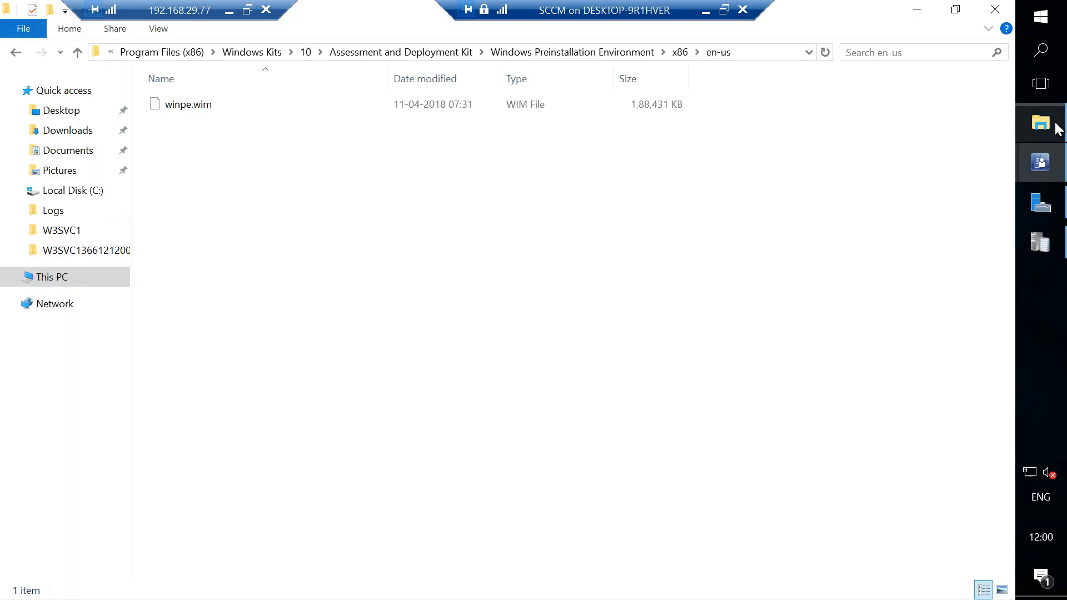
left_click(215, 106)
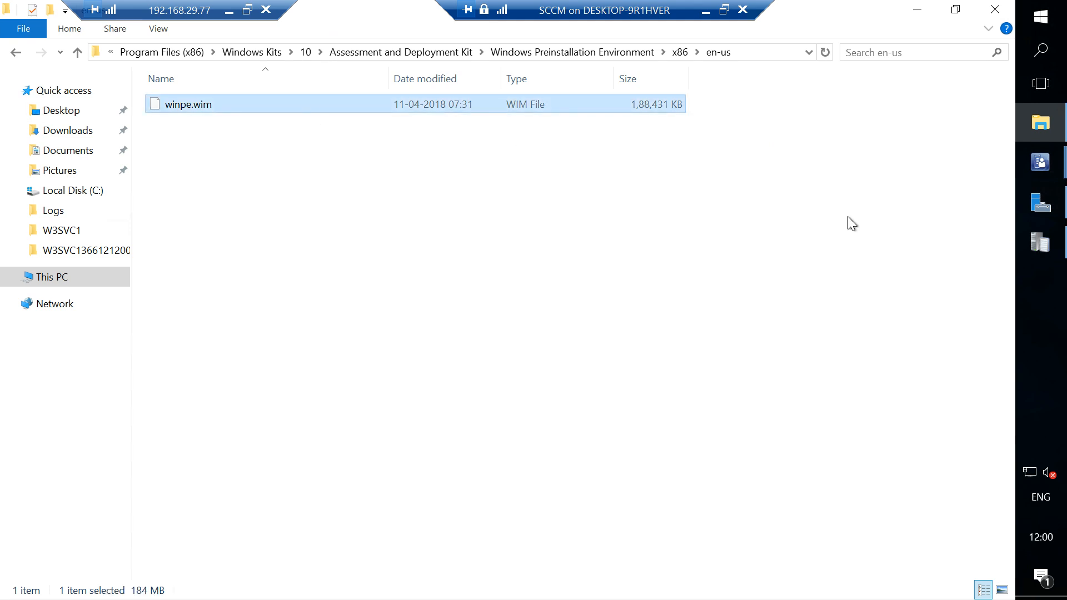
mouse_move(1041, 166)
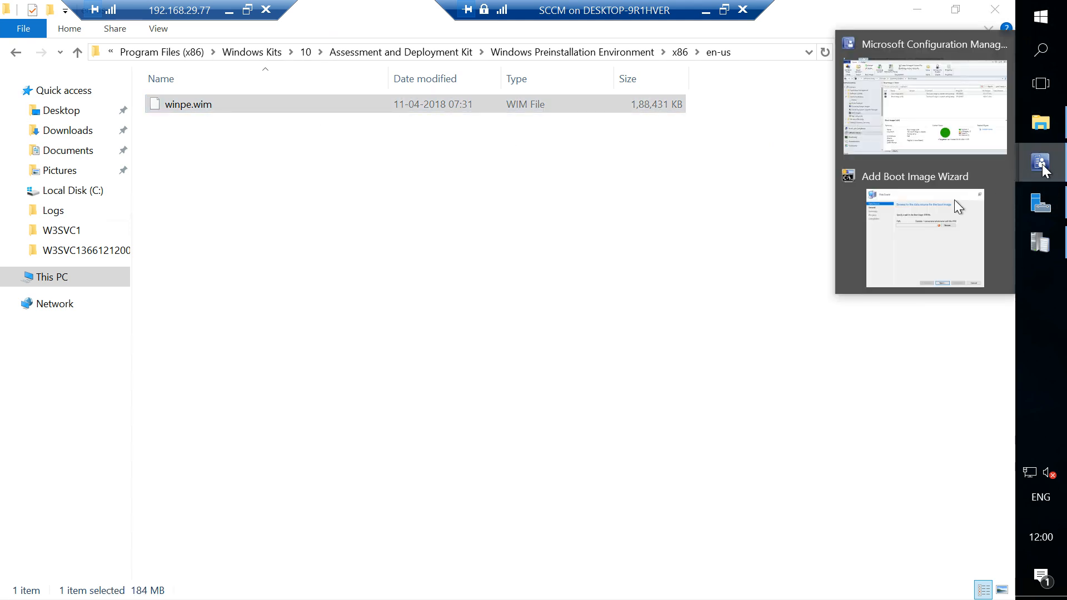
left_click(925, 214)
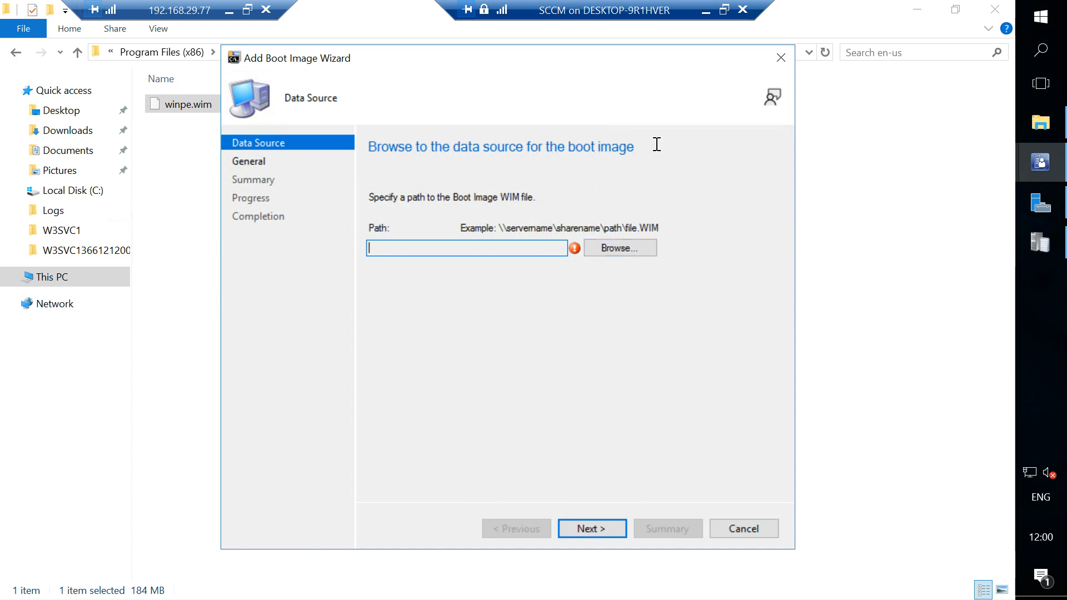
left_click(780, 58)
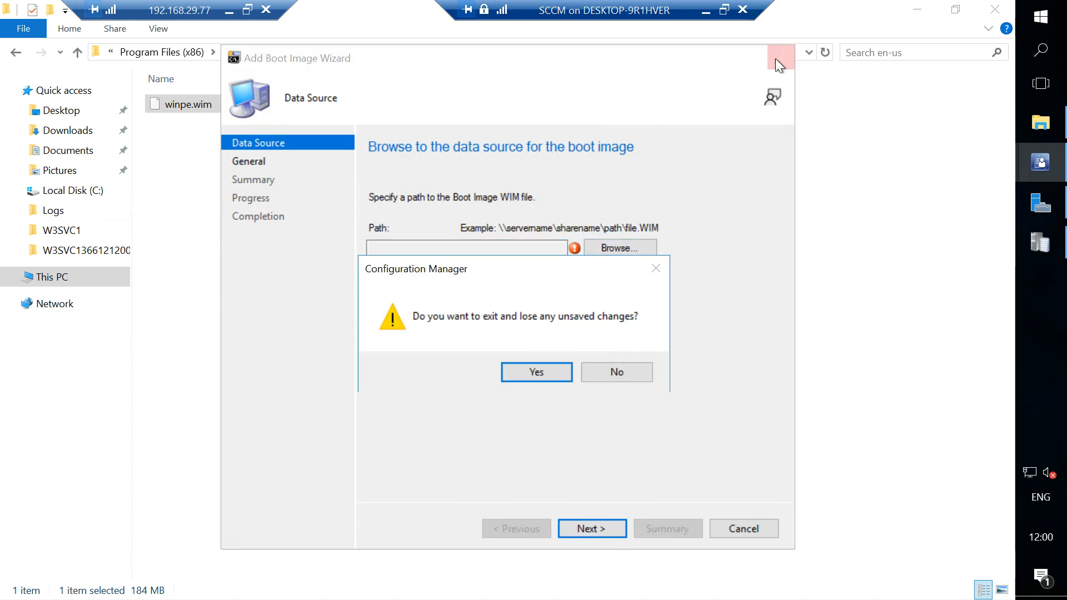
left_click(555, 370)
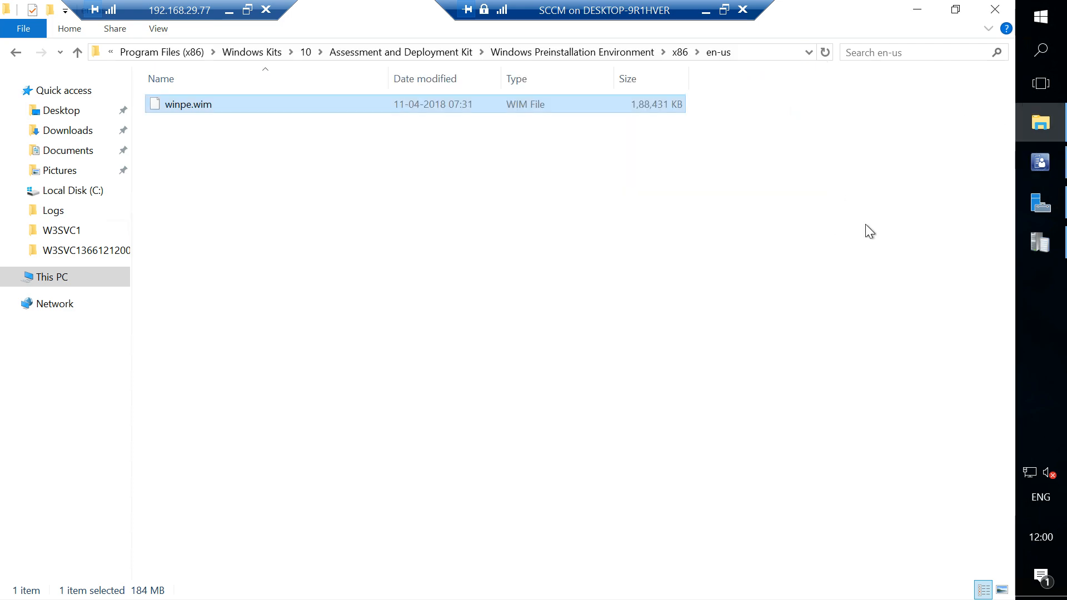
Return to Configuration Manager and compare the summaries of the x64 and x86 boot images.
left_click(1042, 170)
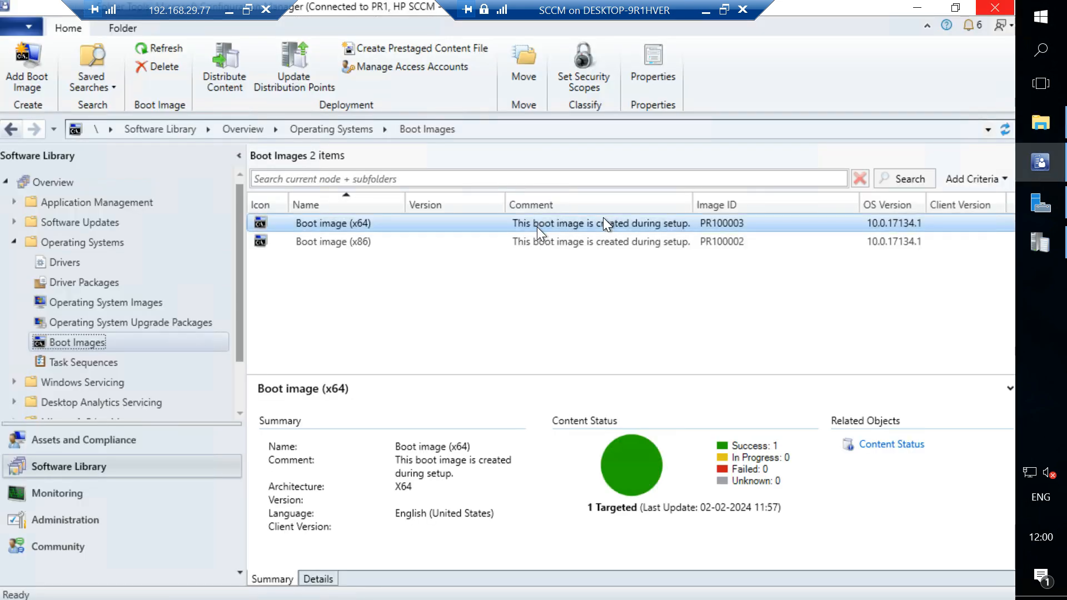
left_click(547, 243)
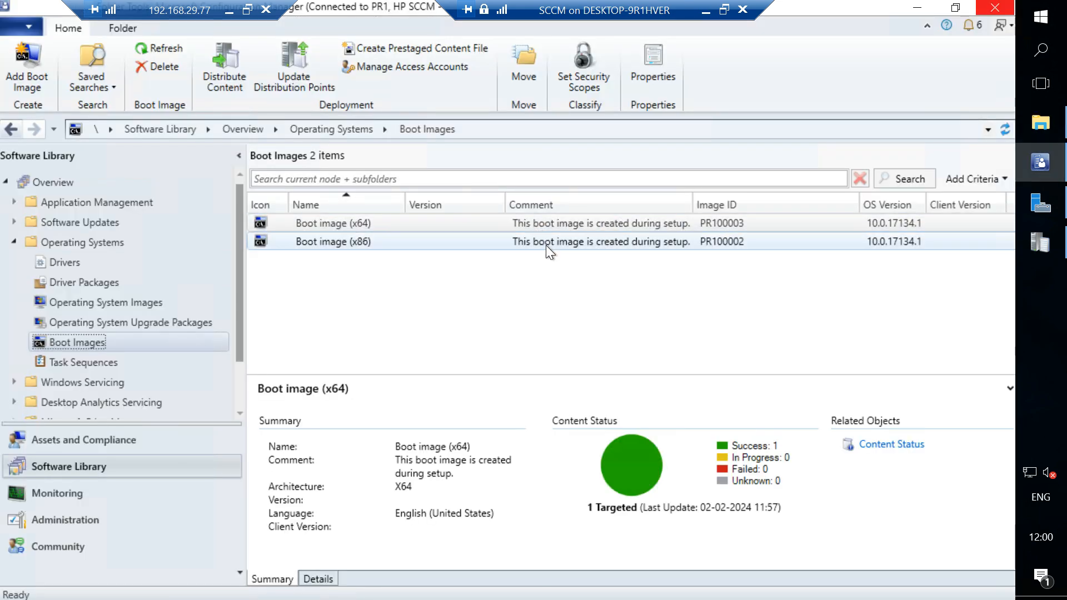
left_click(582, 226)
left_click(592, 239)
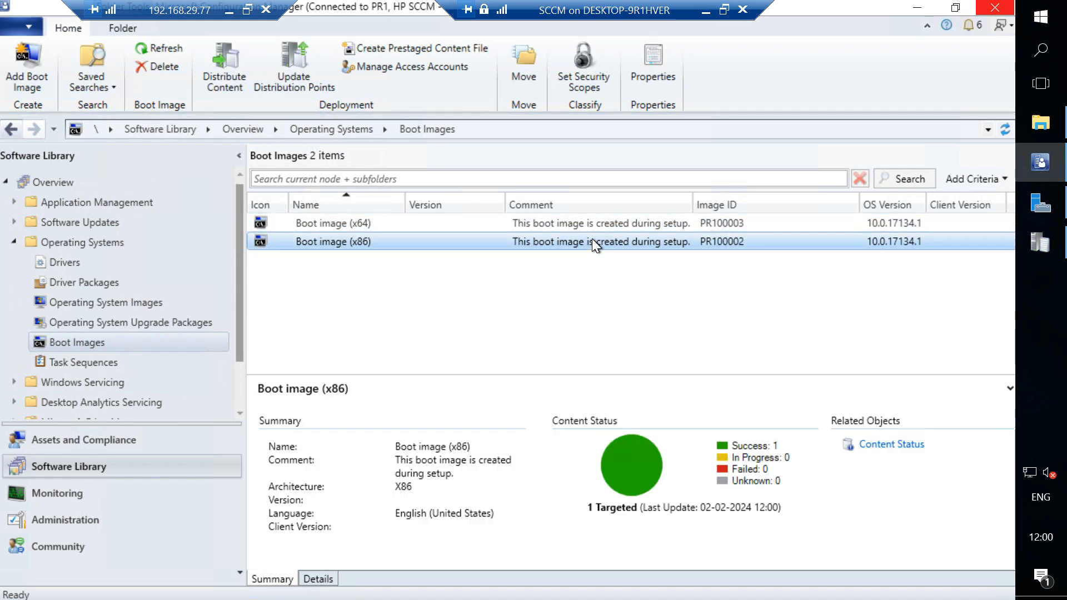
left_click(627, 223)
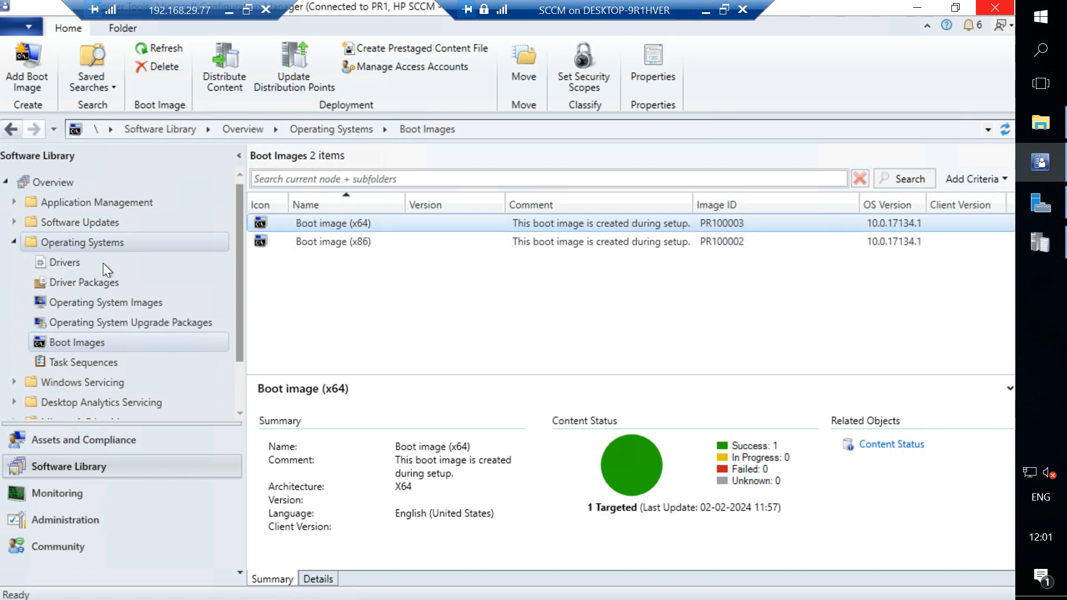
left_click(529, 244)
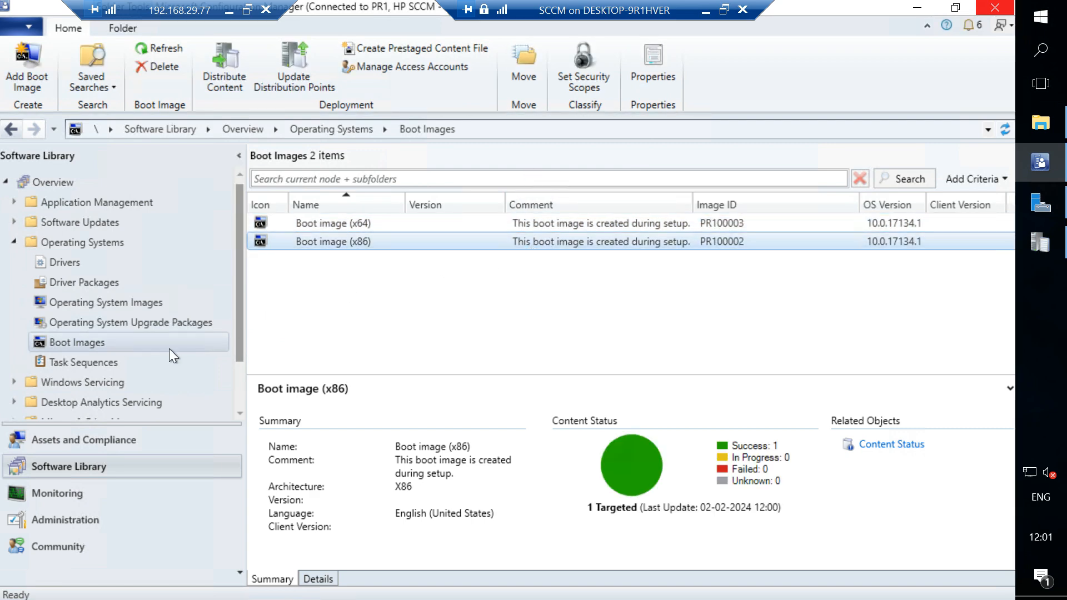
Review where the Add Boot Image Wizard asks for the WIM file path, and exit it without adding an image.
right_click(169, 348)
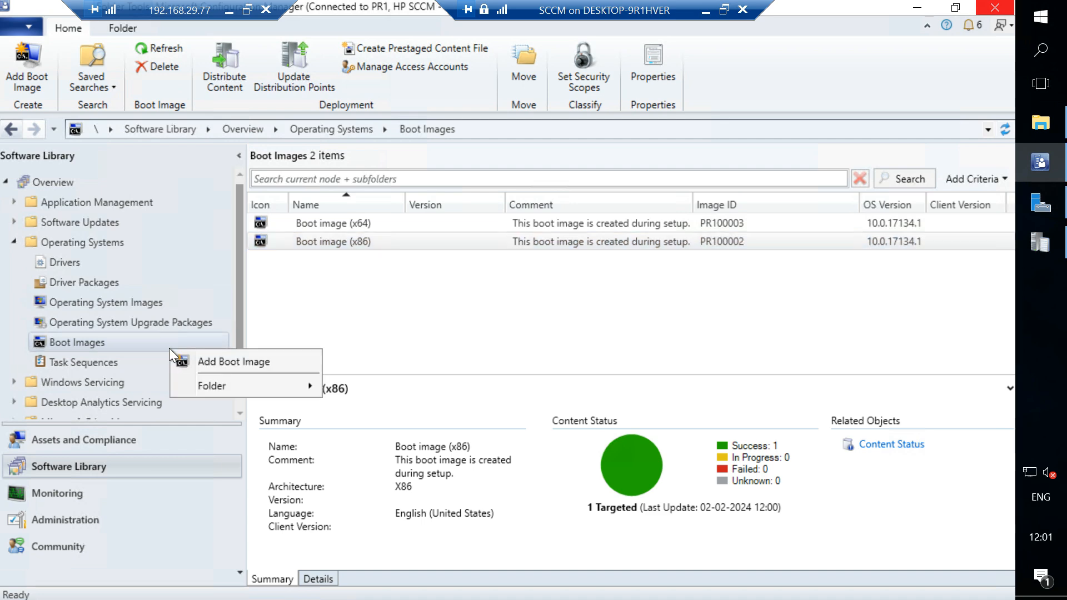
left_click(206, 360)
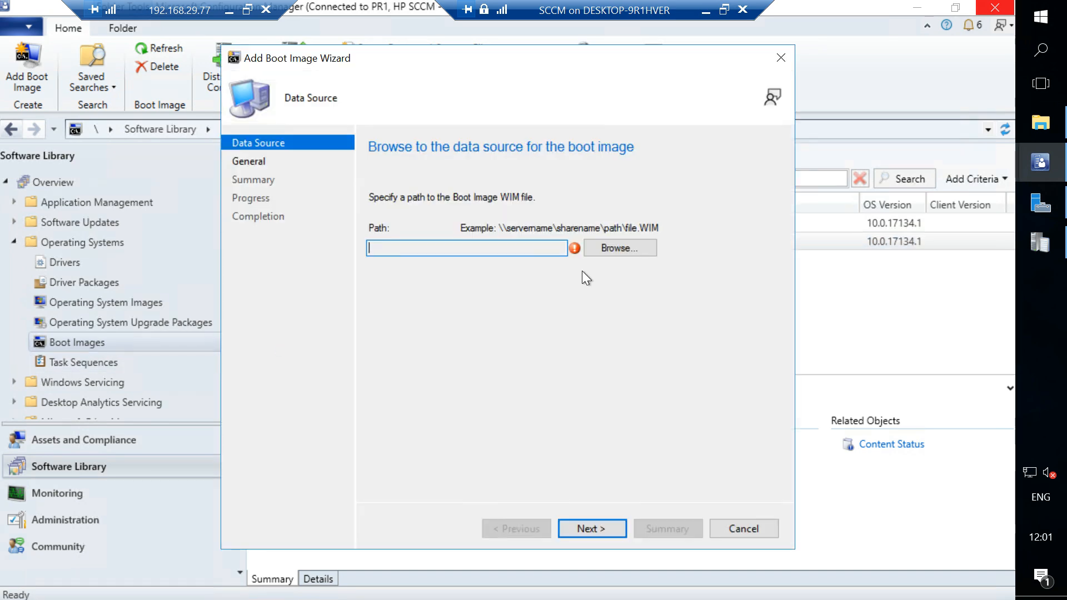
left_click(781, 55)
left_click(555, 376)
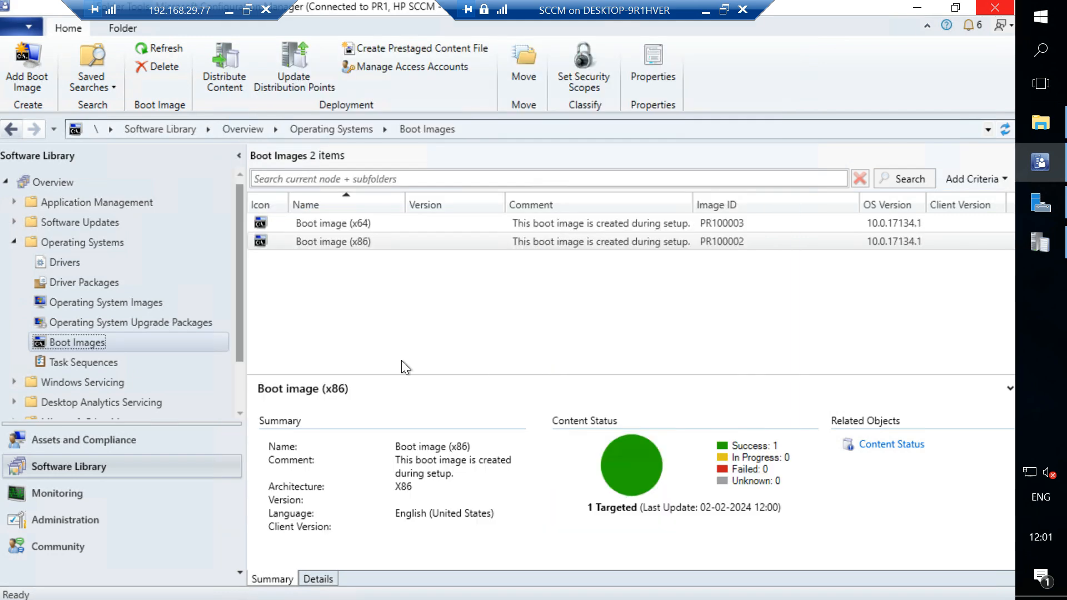
right_click(200, 348)
left_click(256, 362)
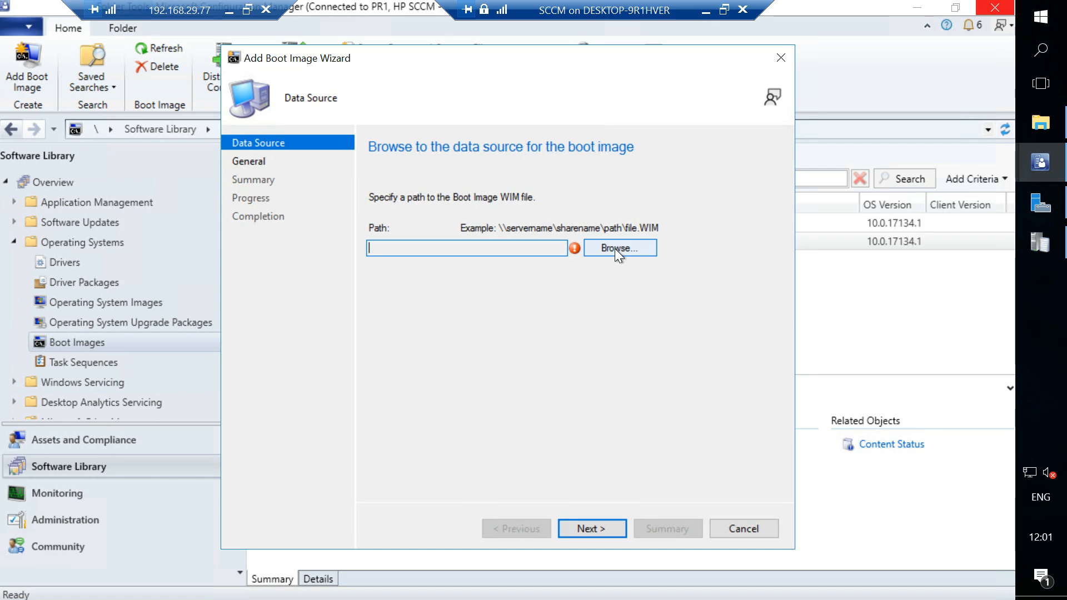
left_click(781, 58)
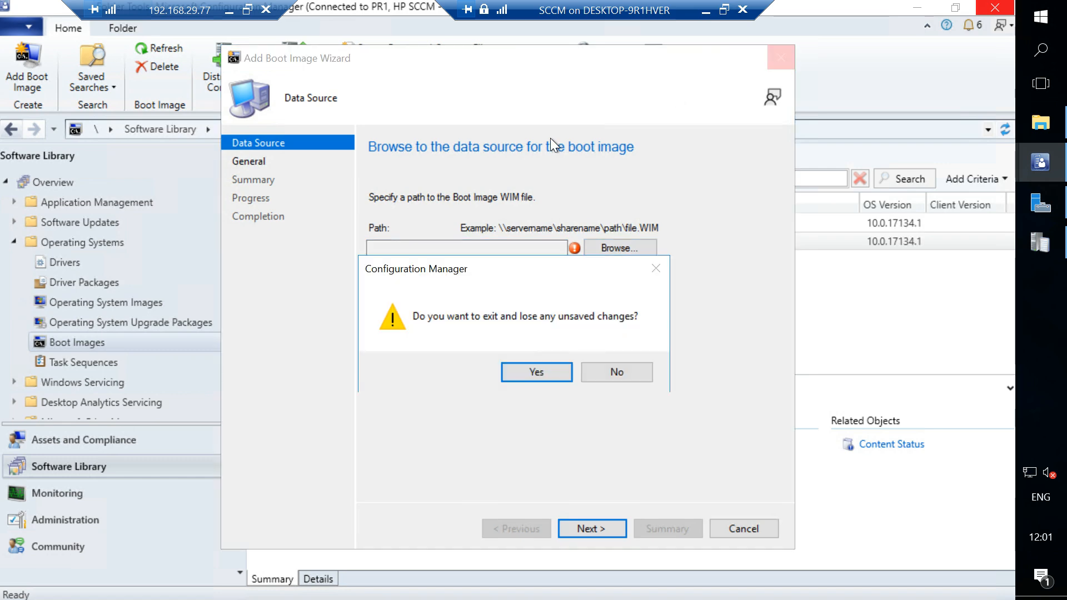
left_click(514, 371)
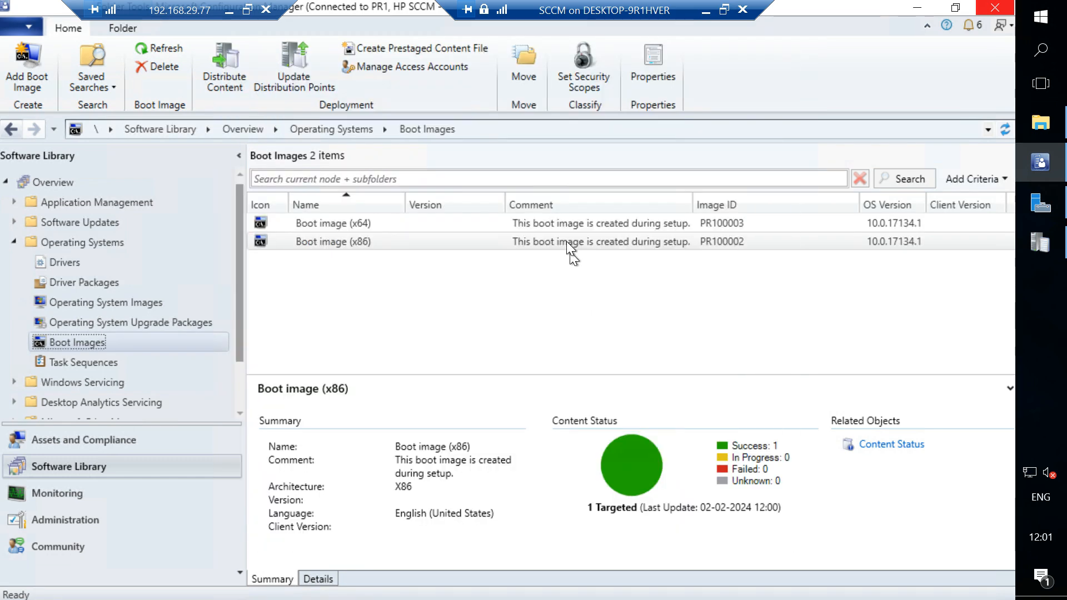
View the drivers list in the x64 boot image's properties and close the properties.
right_click(542, 224)
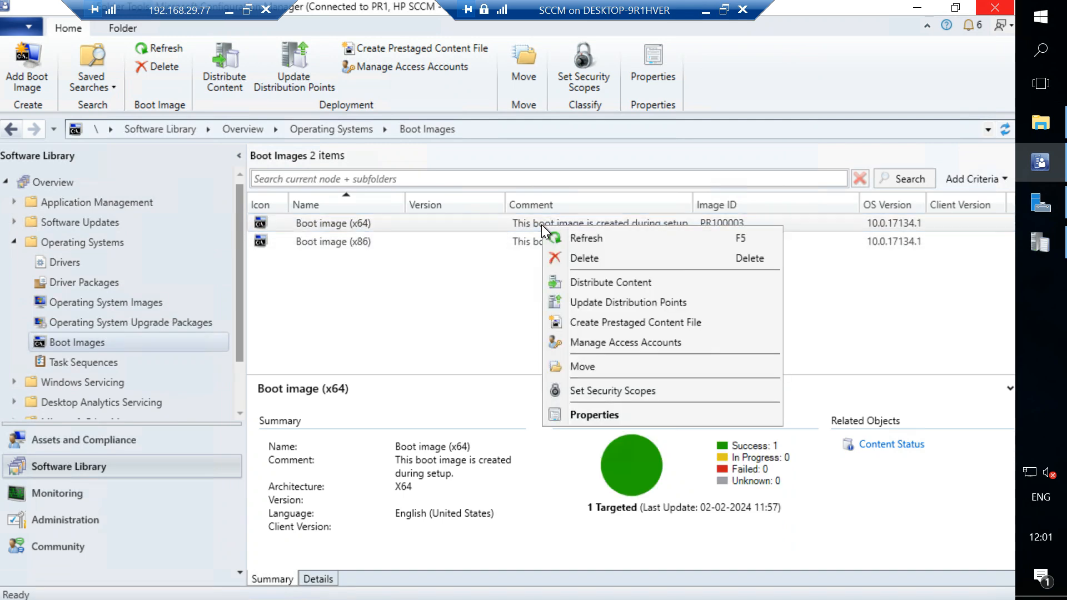
left_click(576, 416)
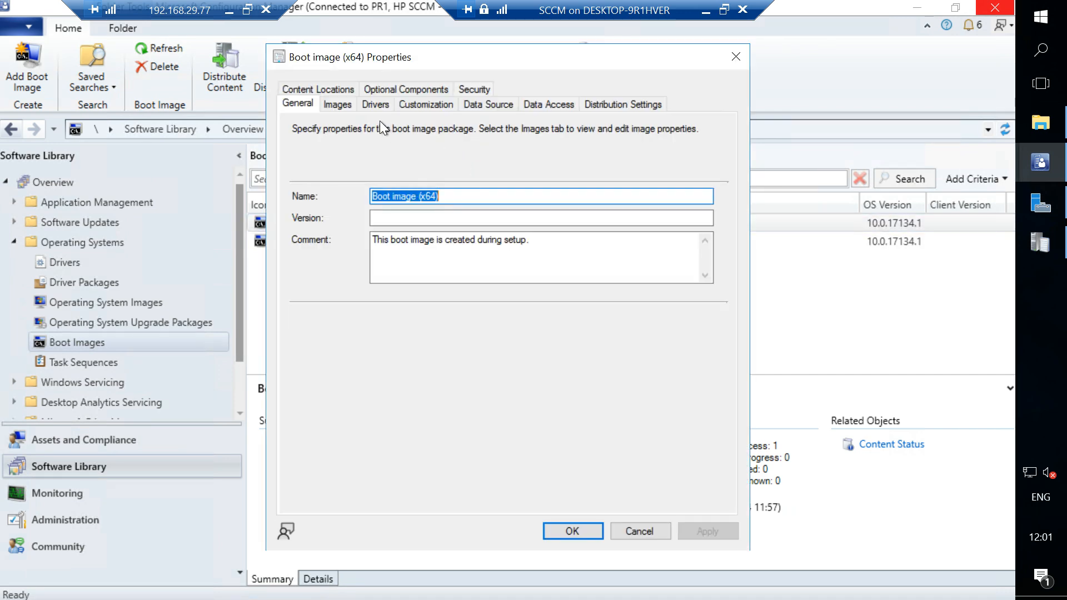
left_click(376, 105)
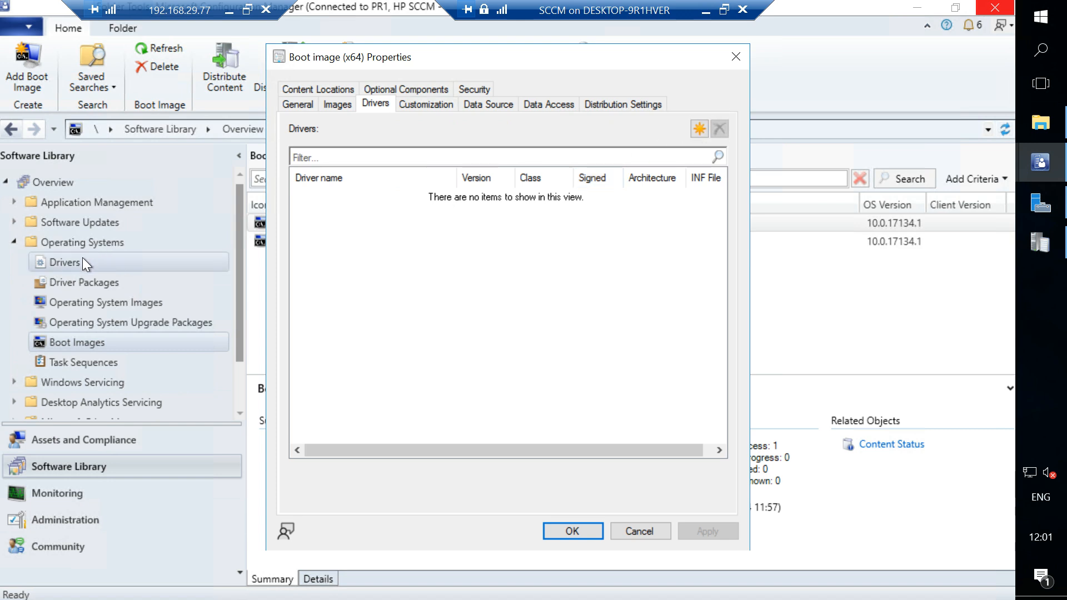
left_click(736, 56)
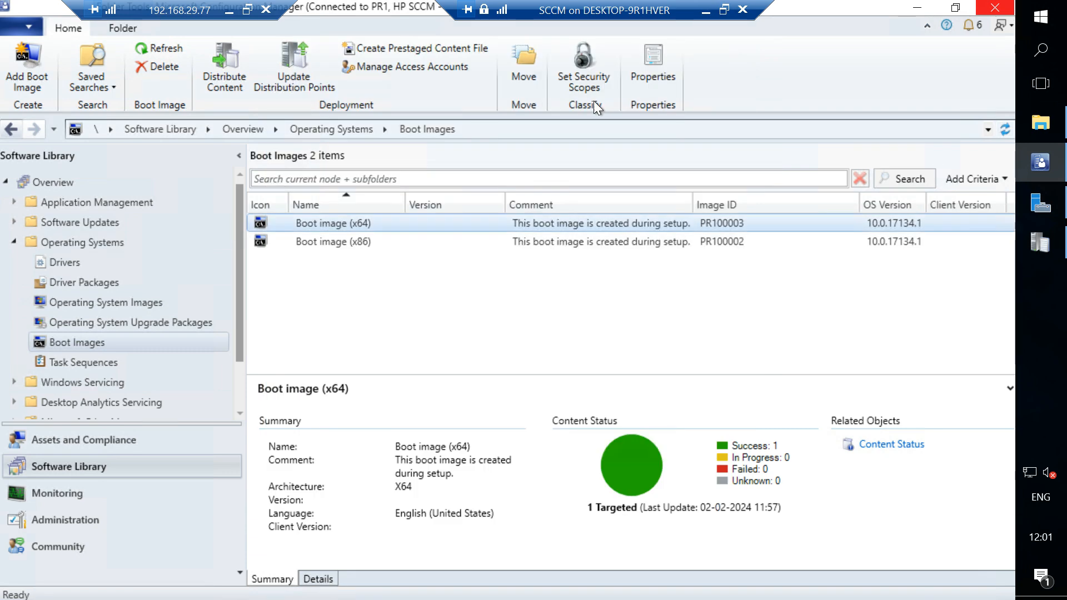
View the Drivers node under Operating Systems and return to the Boot Images list.
left_click(65, 264)
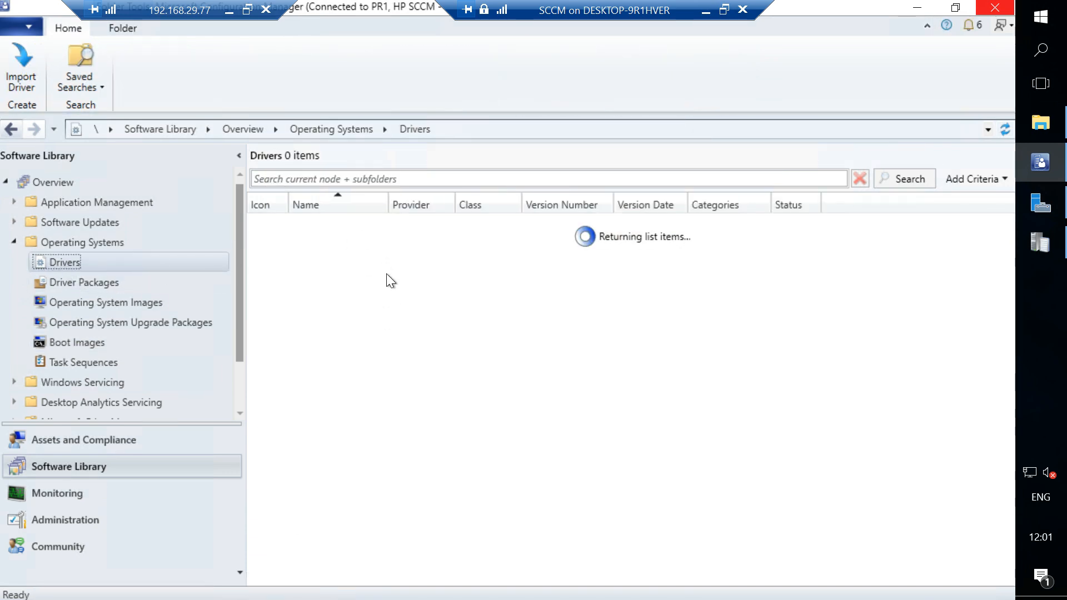
left_click(105, 284)
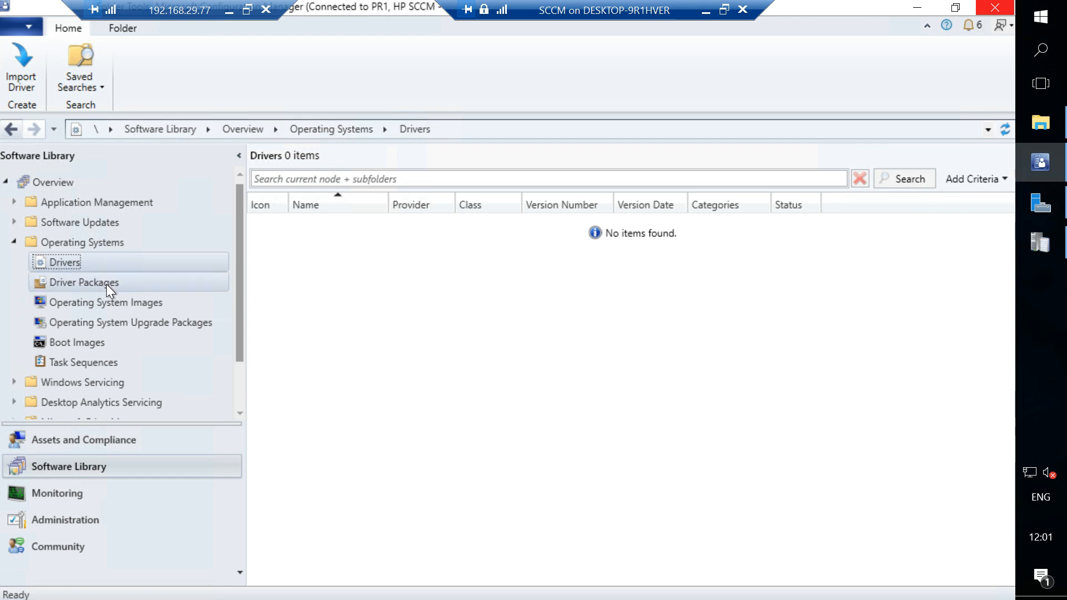
left_click(87, 341)
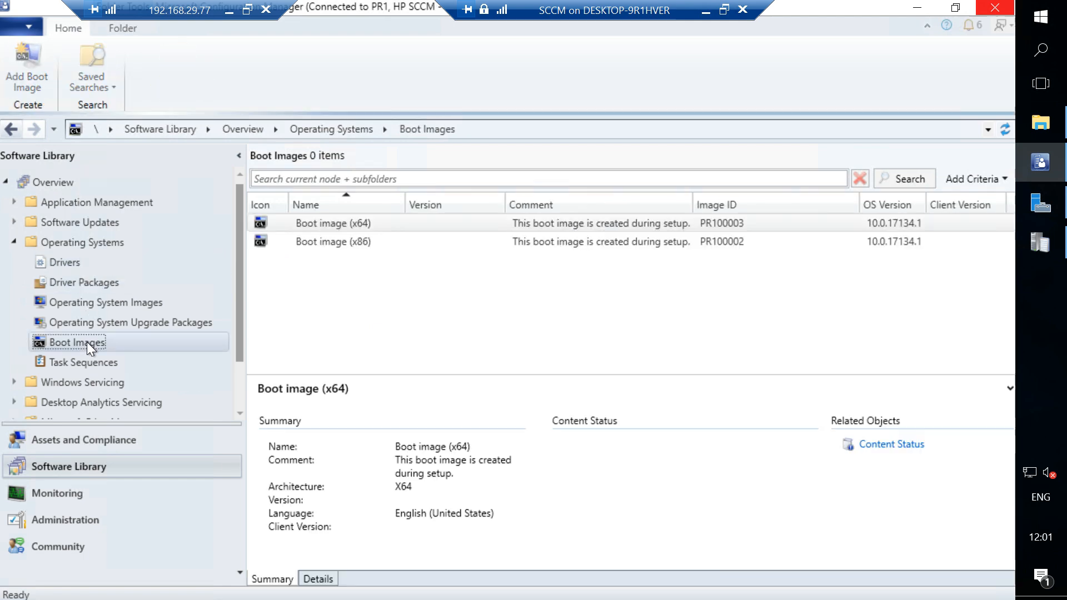
View the driver selection dialog for adding drivers to the x64 boot image, and cancel without adding any.
right_click(500, 220)
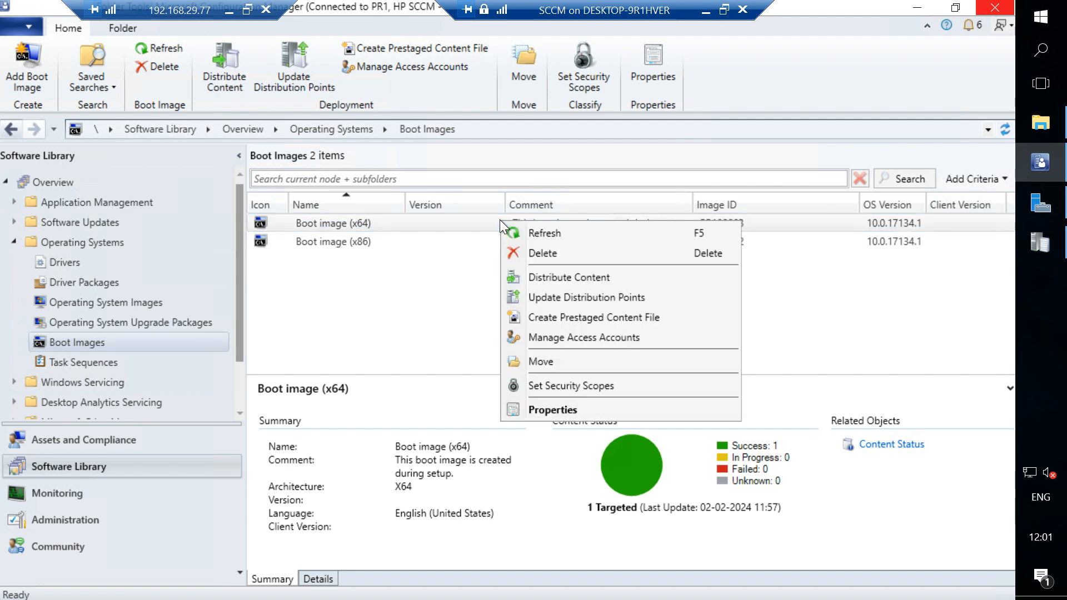
left_click(565, 412)
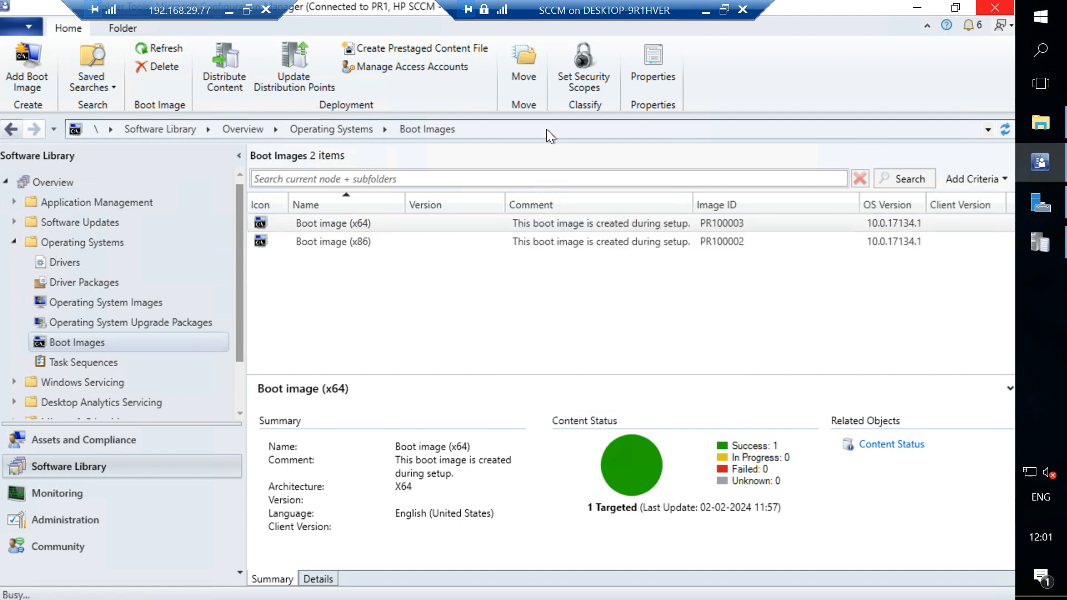
left_click(374, 105)
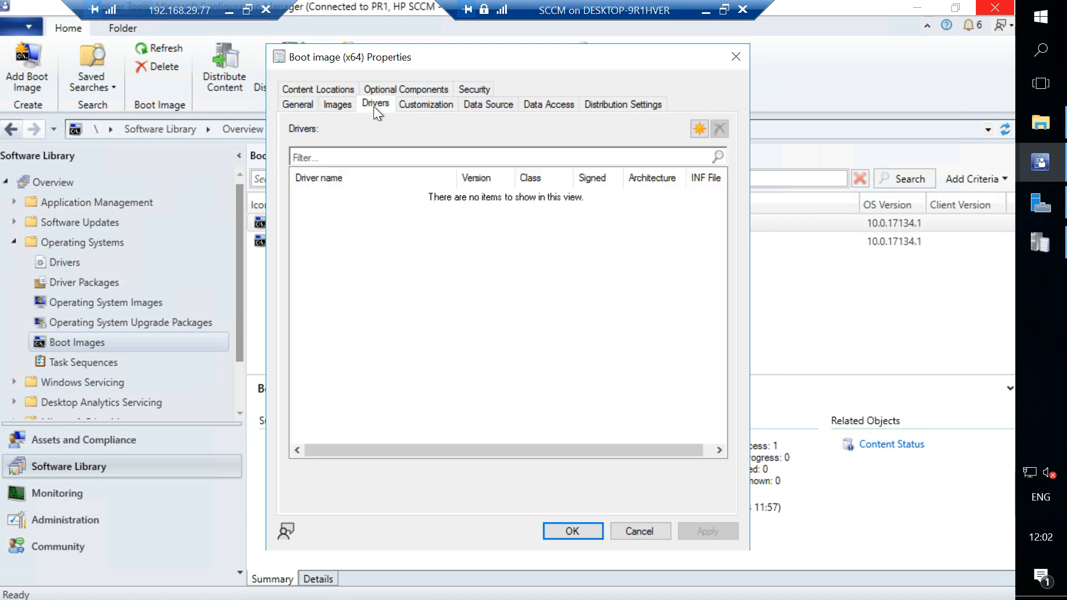
left_click(698, 129)
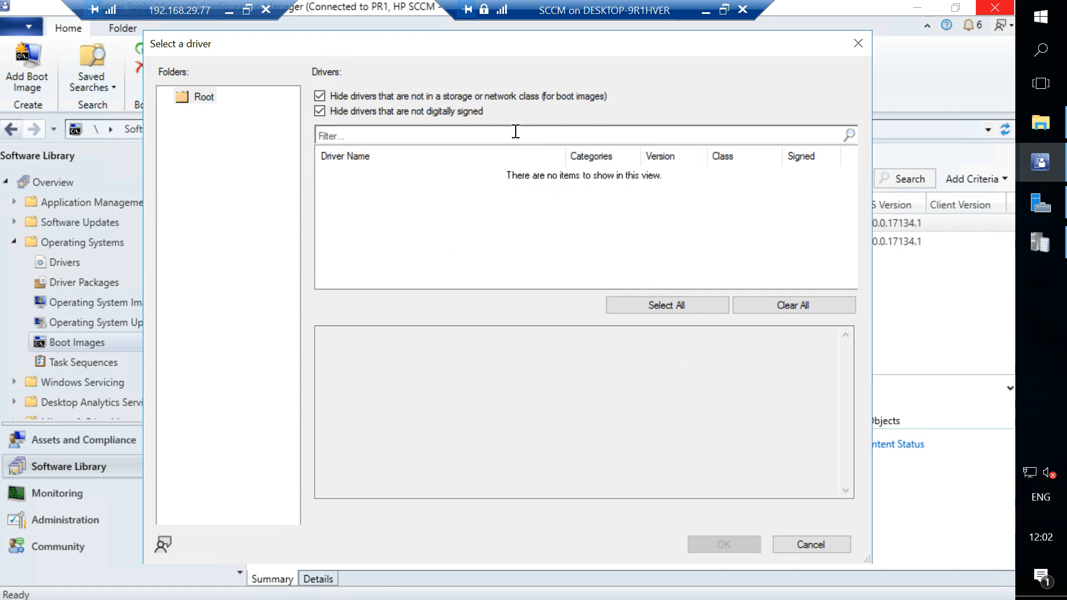
left_click(858, 44)
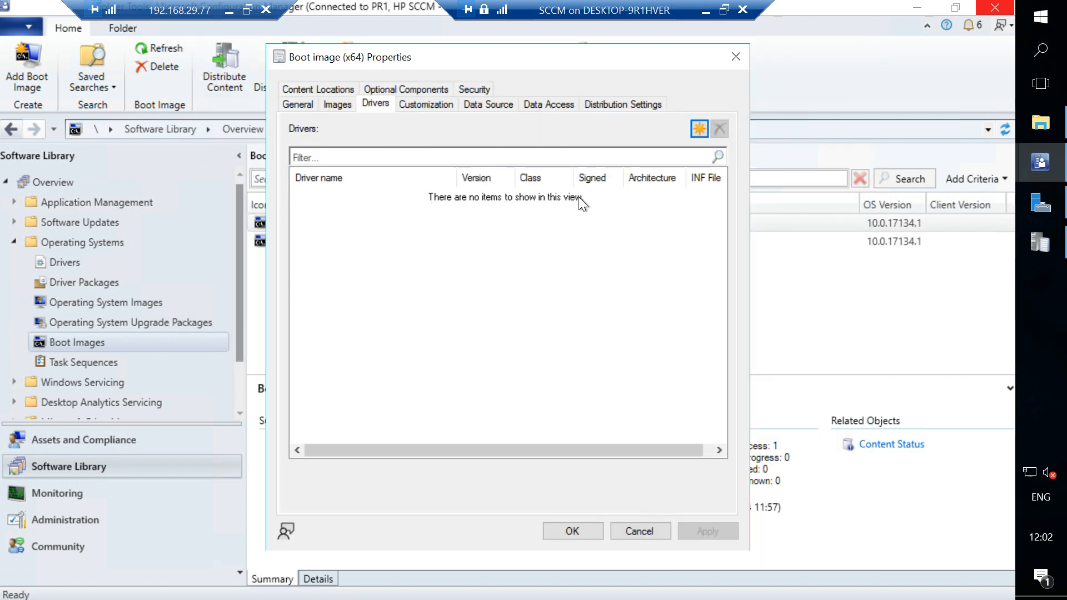
left_click(656, 532)
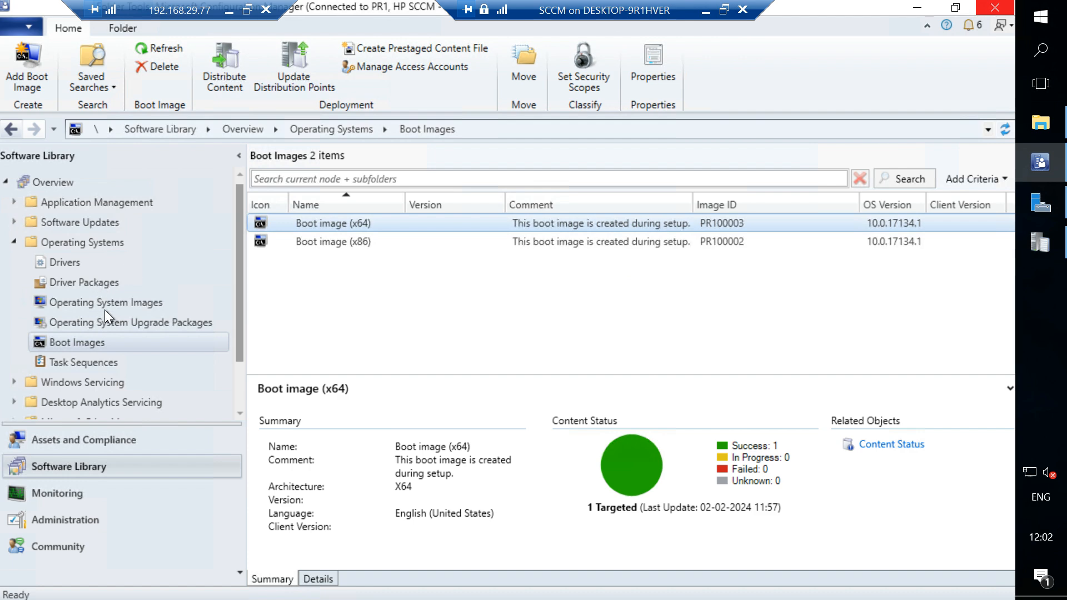
View the Drivers and Content Locations settings in the x64 boot image's properties, and close the properties.
right_click(355, 227)
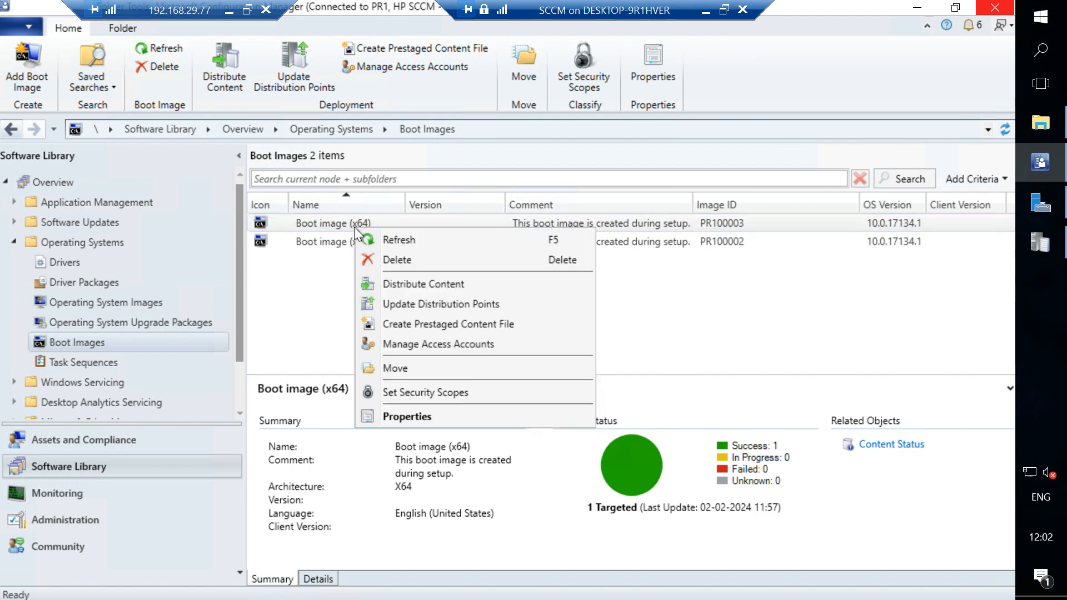
left_click(416, 417)
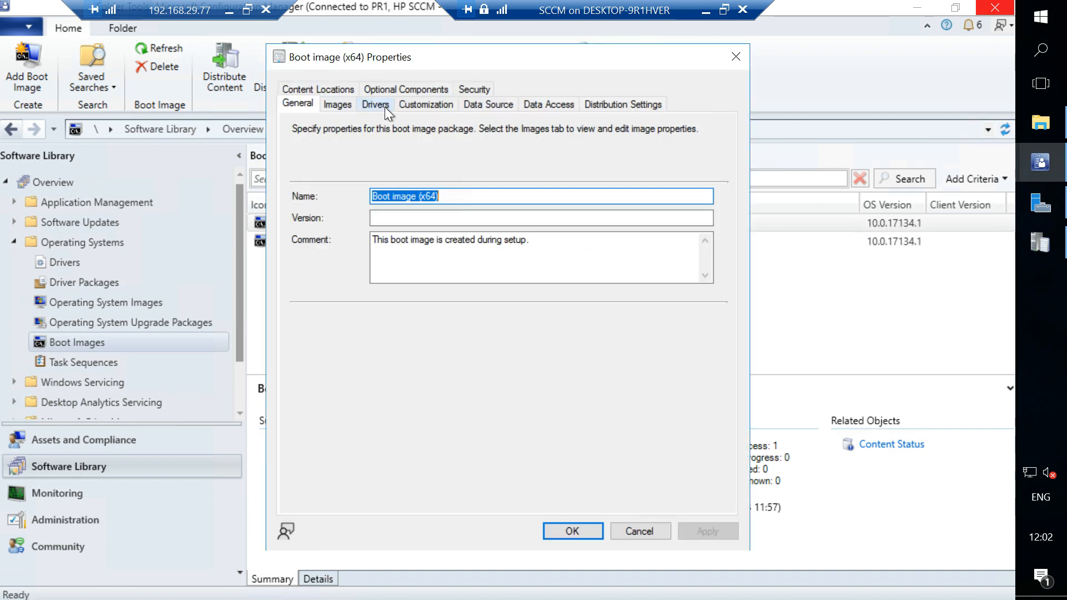
left_click(381, 105)
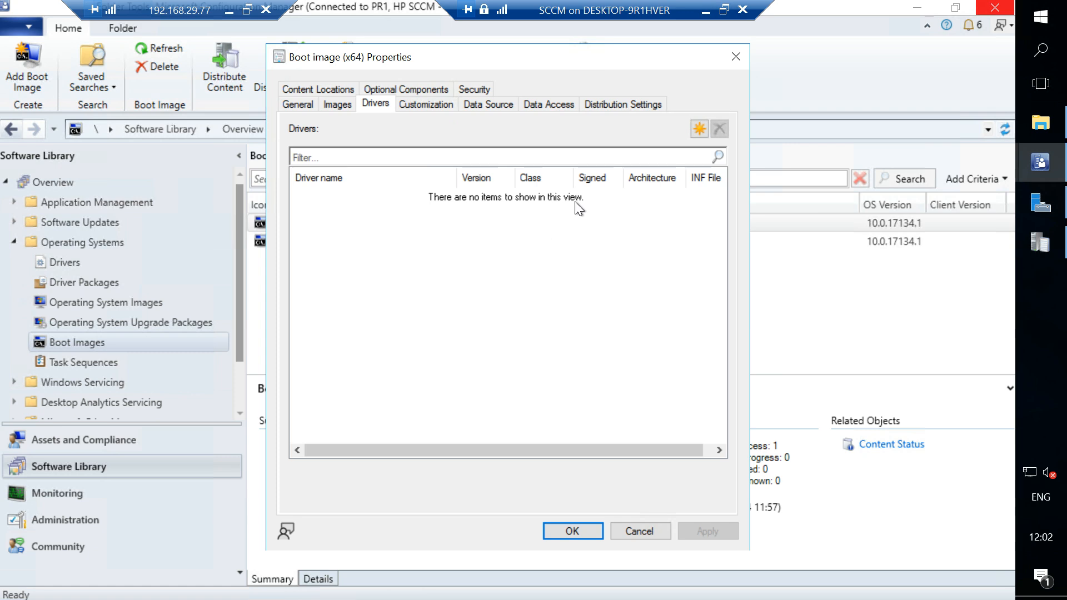
left_click(305, 92)
left_click(736, 56)
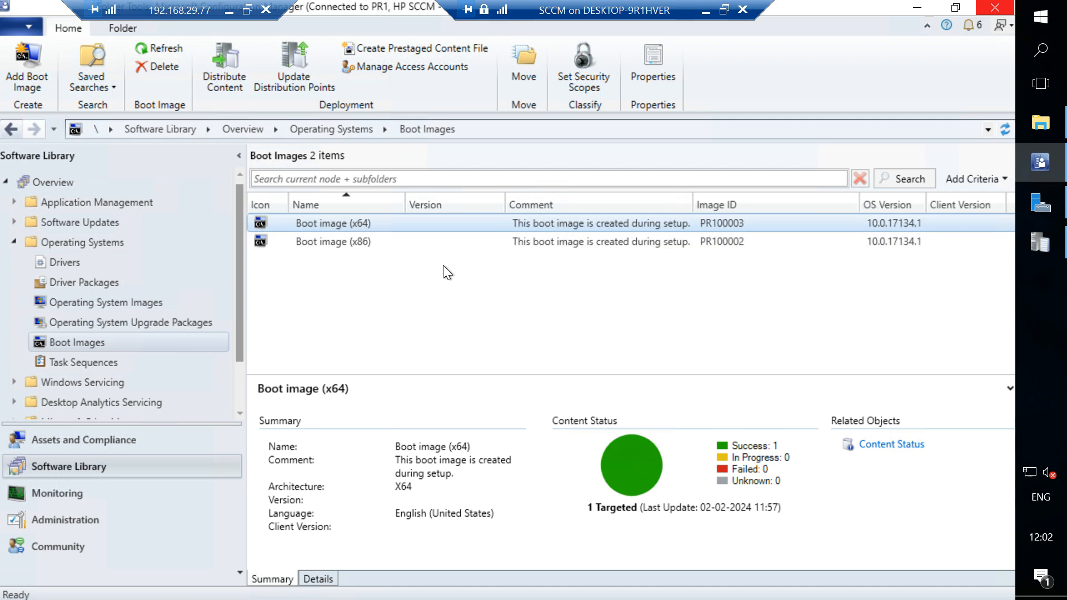
View the Task Sequences node under Operating Systems, and switch to the PXE Boot diagram in draw.io.
left_click(94, 360)
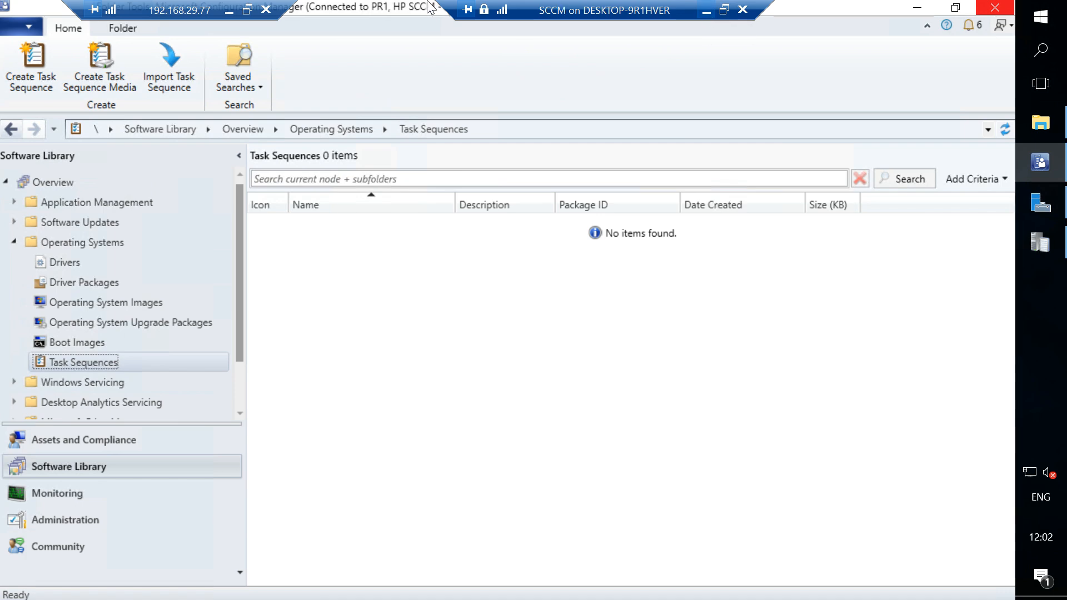
left_click(231, 11)
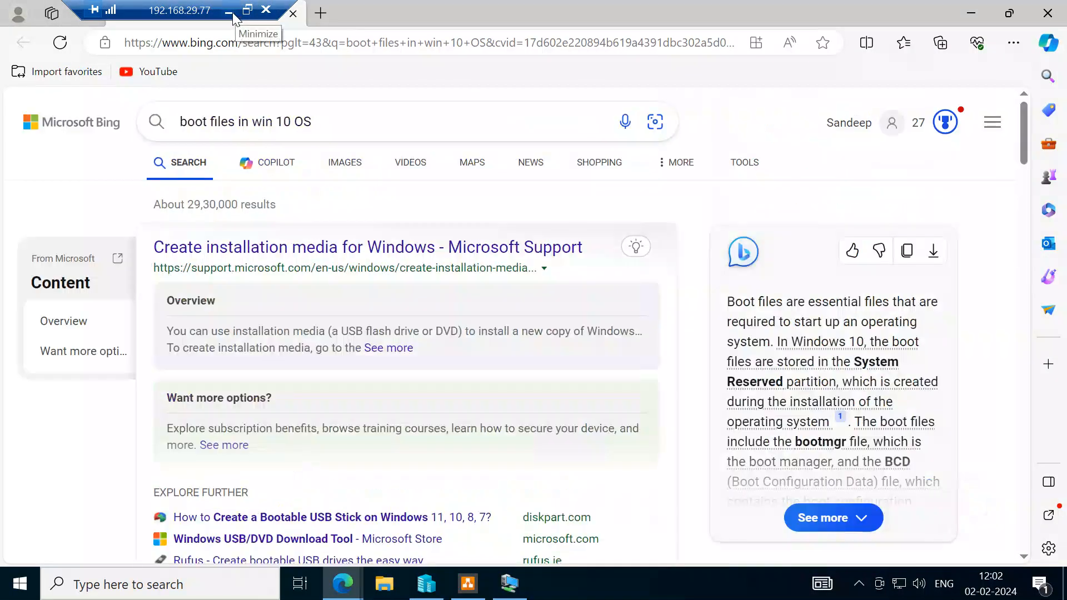
left_click(469, 585)
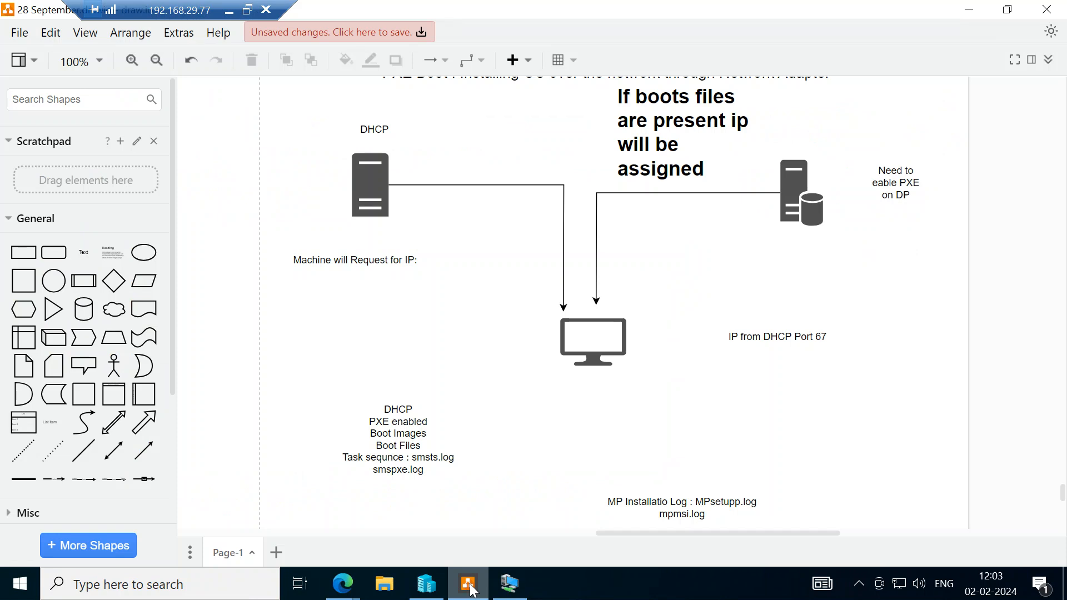
scroll(559, 362, "down", 5)
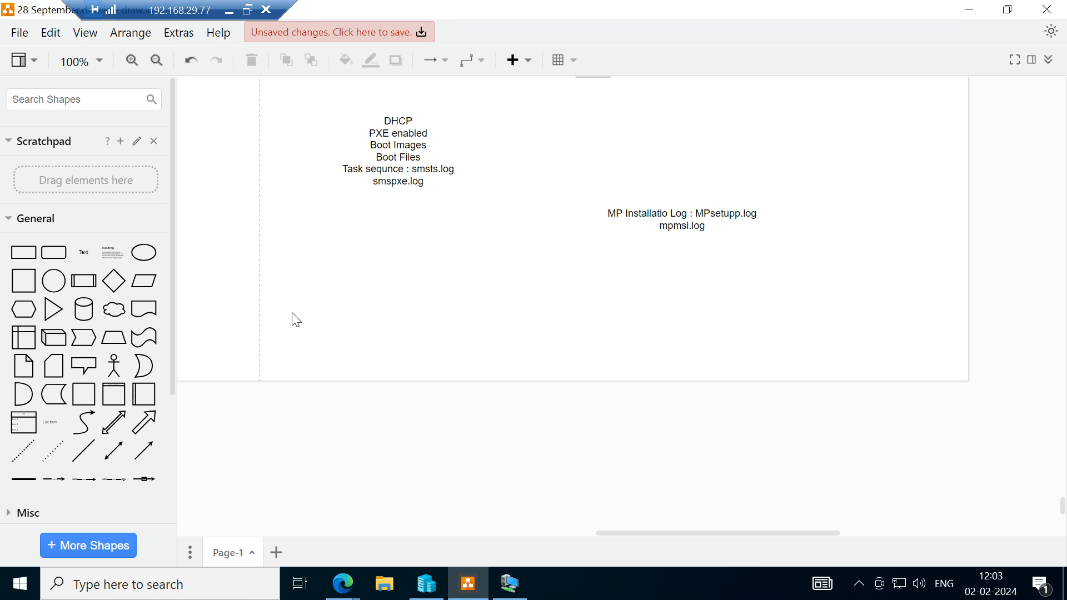
left_click(22, 590)
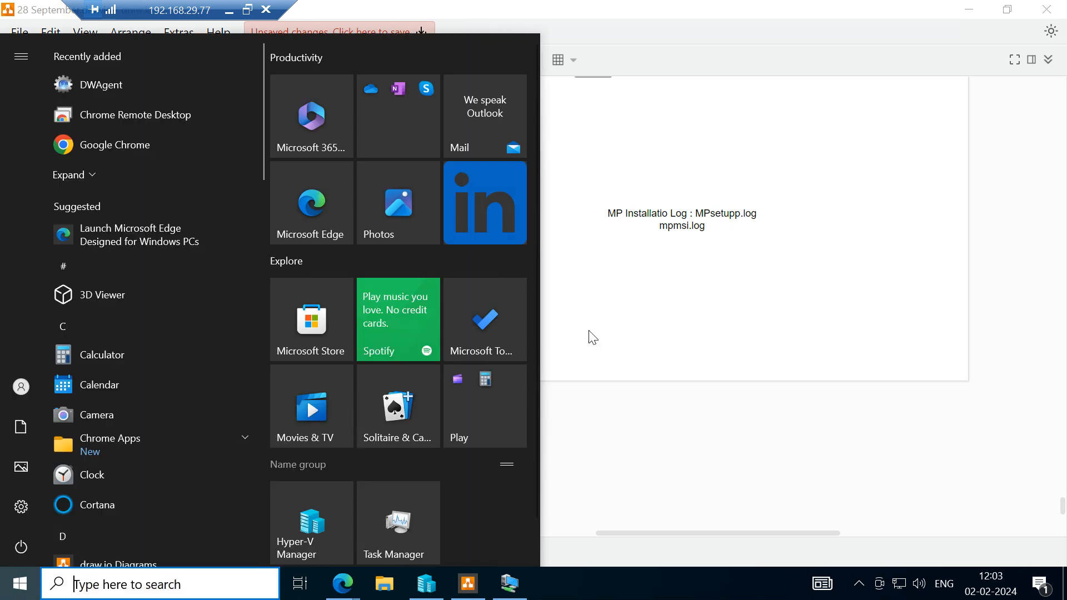
left_click(626, 314)
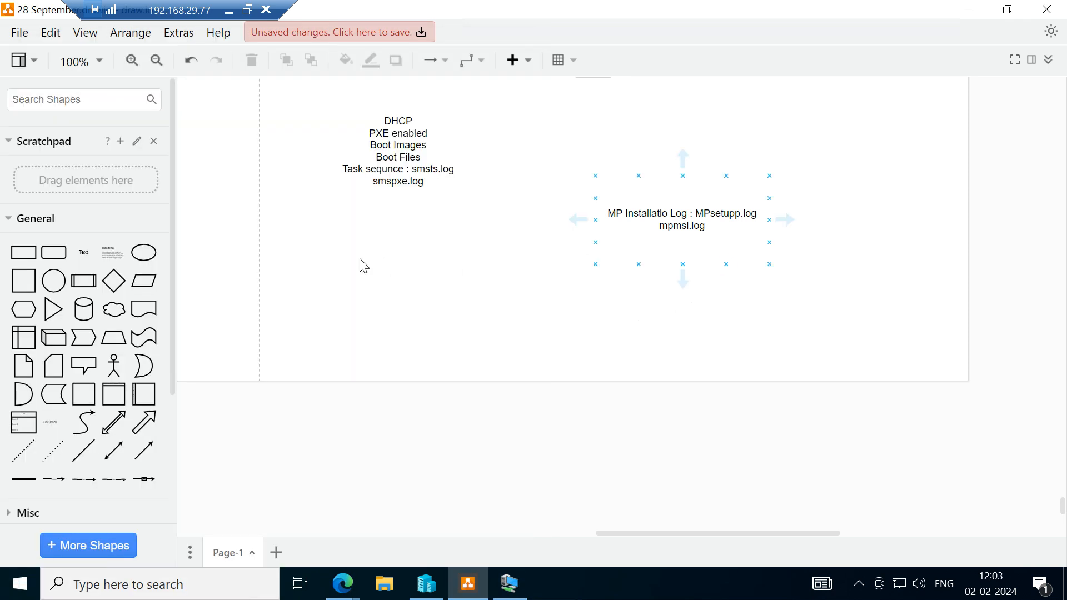
left_click(86, 254)
left_click_drag(599, 305, 300, 254)
double_click(306, 260)
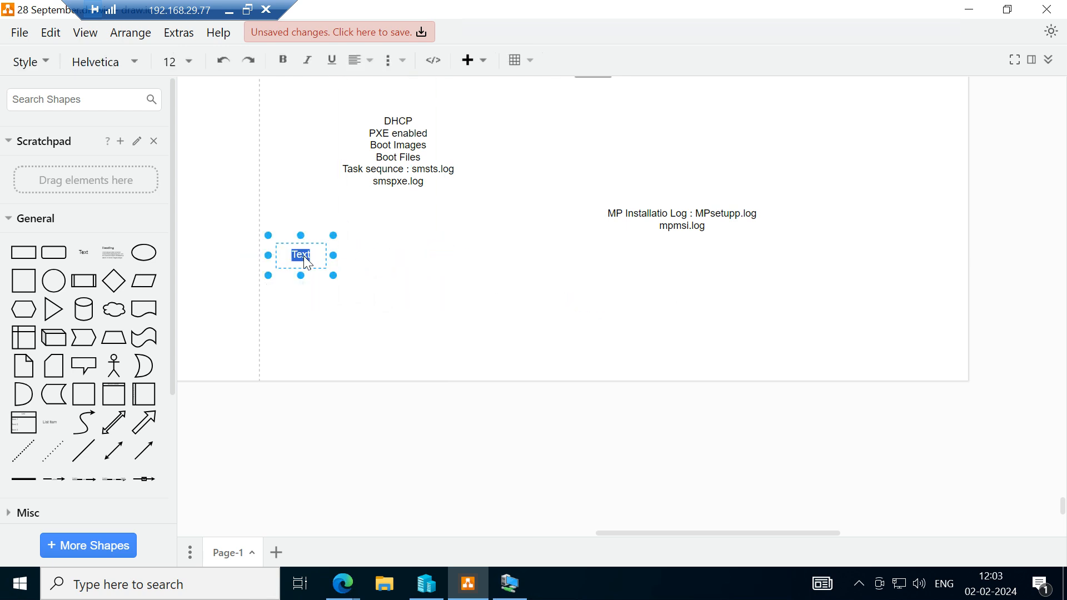
type("===============================================================================================")
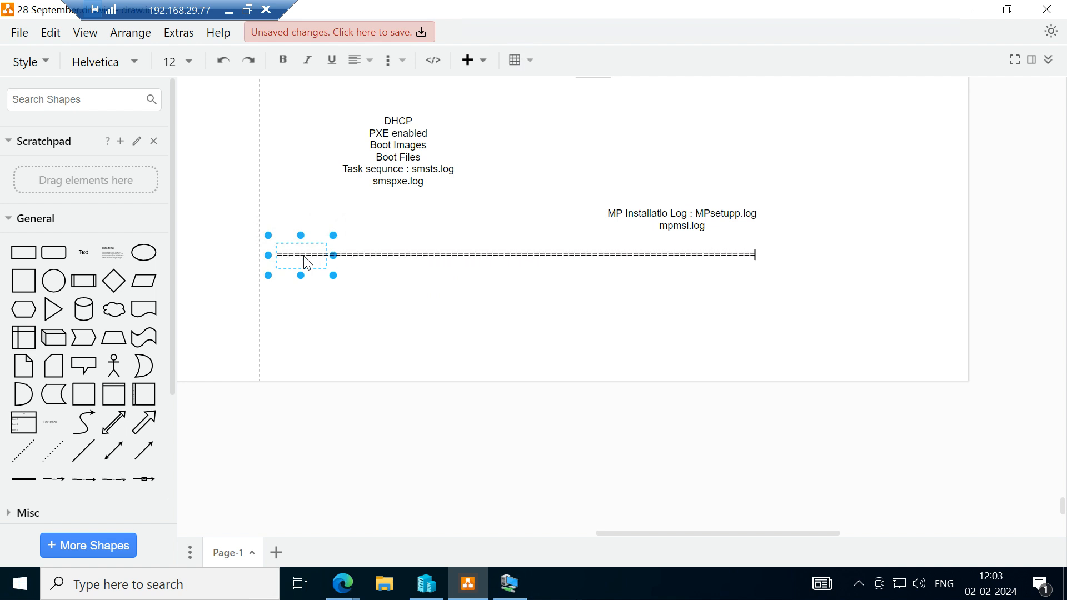
type("=====================")
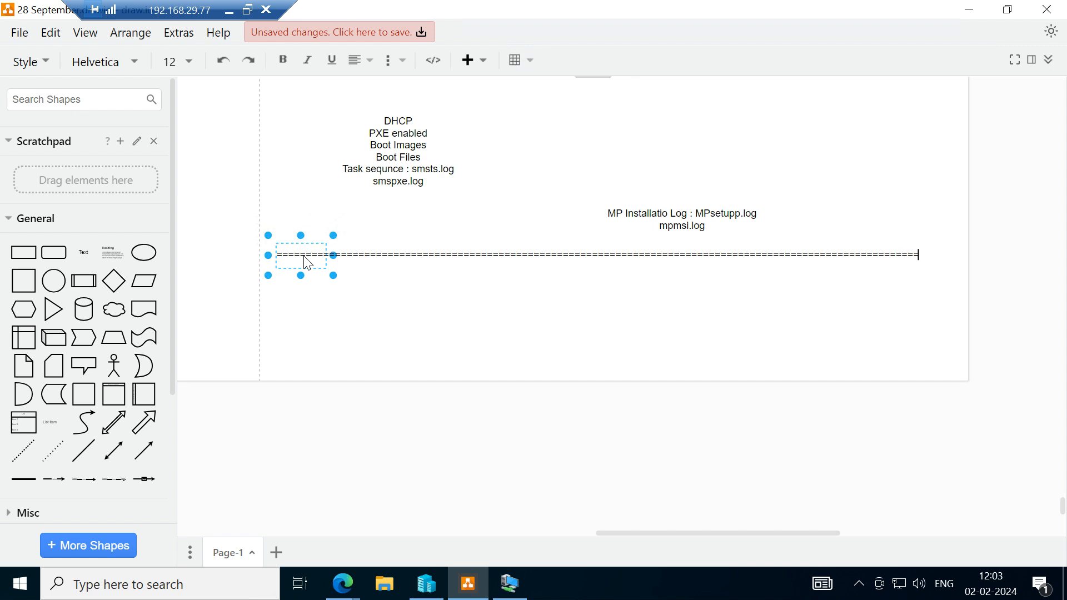
type("=====")
key("Return")
key("Return")
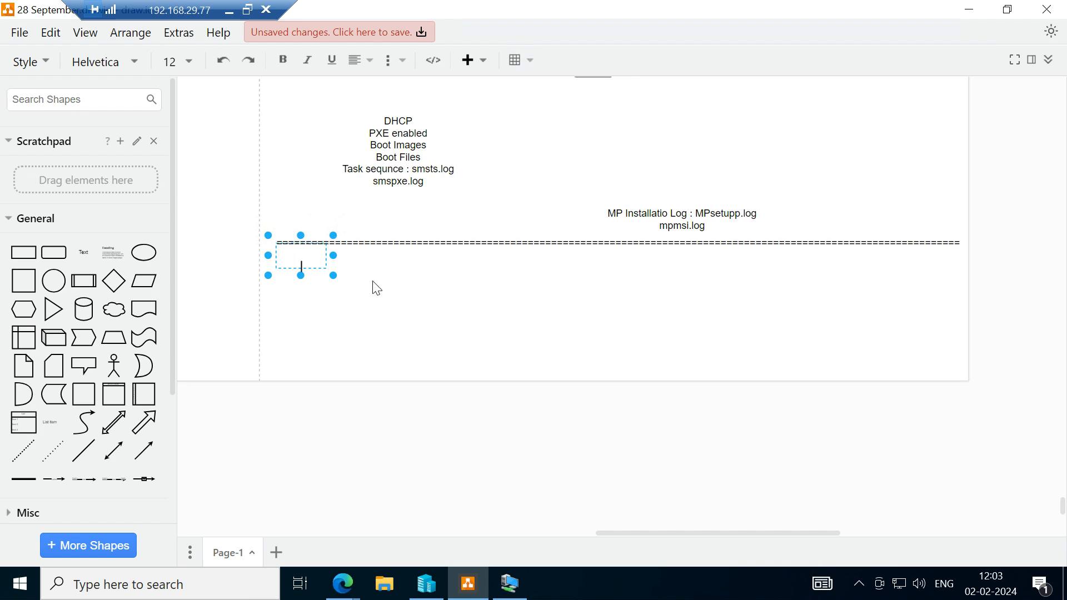
left_click(388, 294)
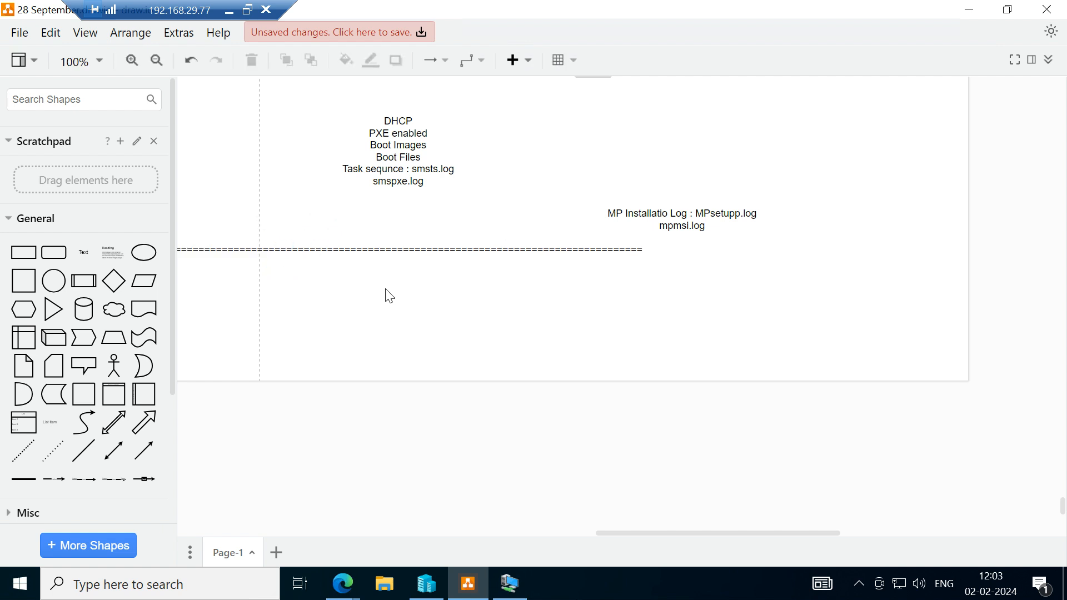
key("ctrl+z")
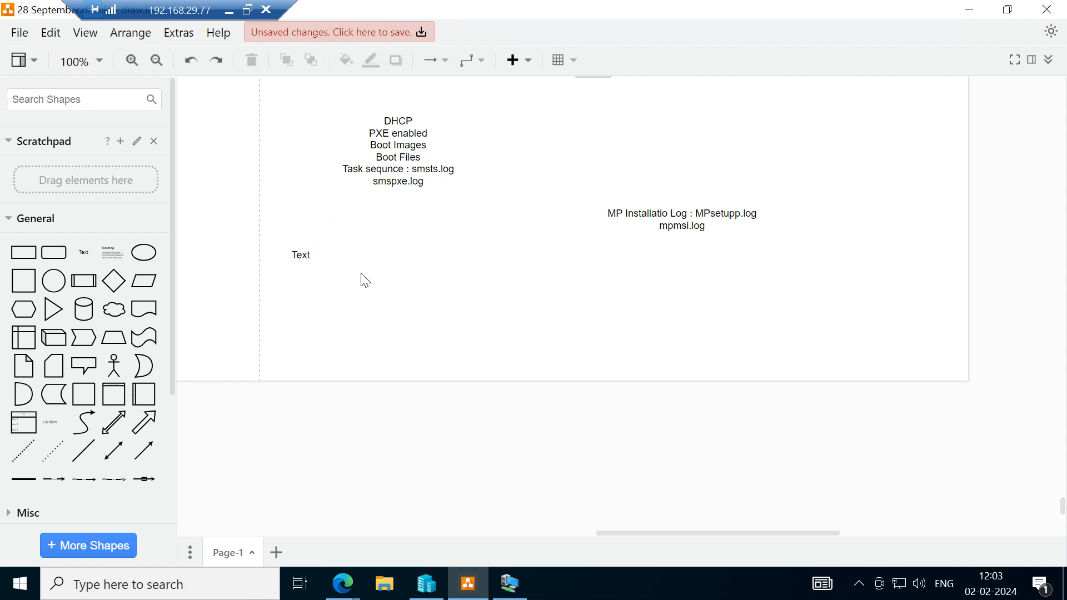
left_click(300, 253)
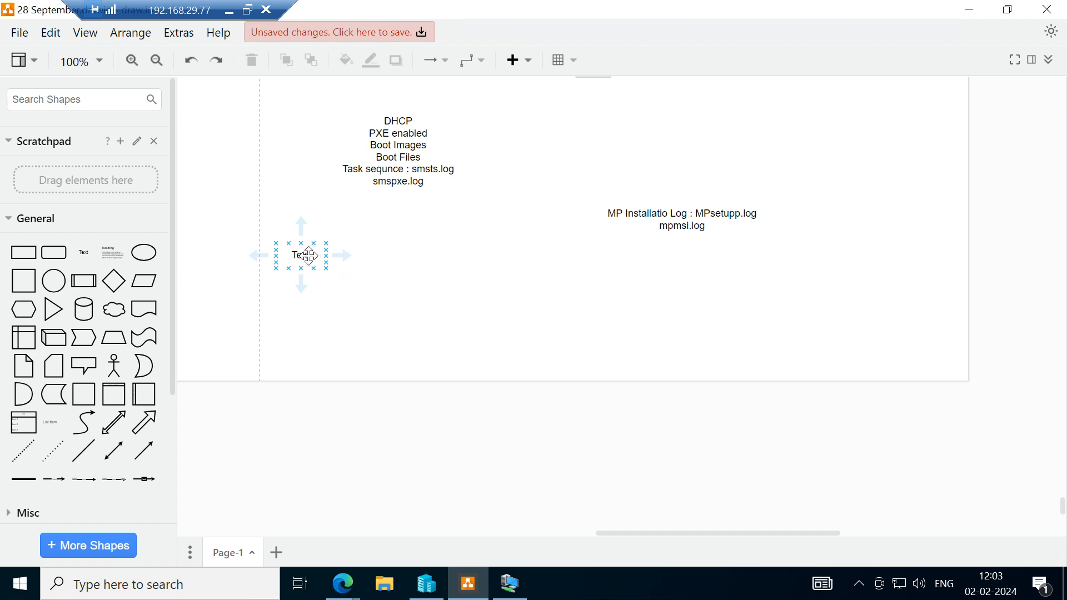
left_click(309, 255)
key("Delete")
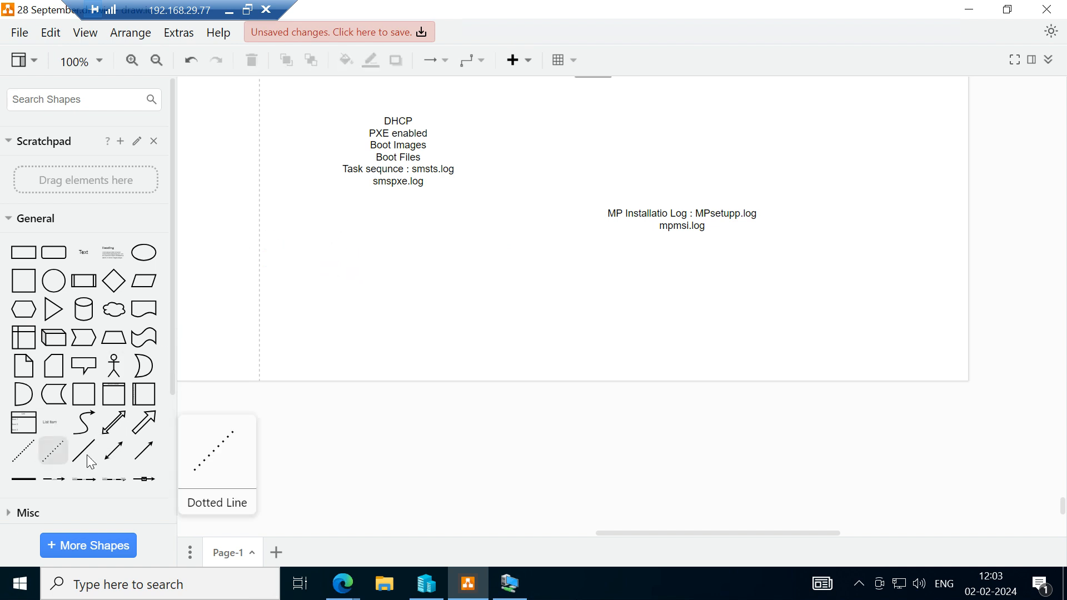
Draw a horizontal separator line across the page width below the MP installation log note.
mouse_move(86, 455)
left_click_drag(86, 454, 959, 270)
left_click(882, 228)
Correct the misspelled word in the label beside the distribution point server so it reads "Need to enable PXE on DP".
scroll(882, 228, "up", 5)
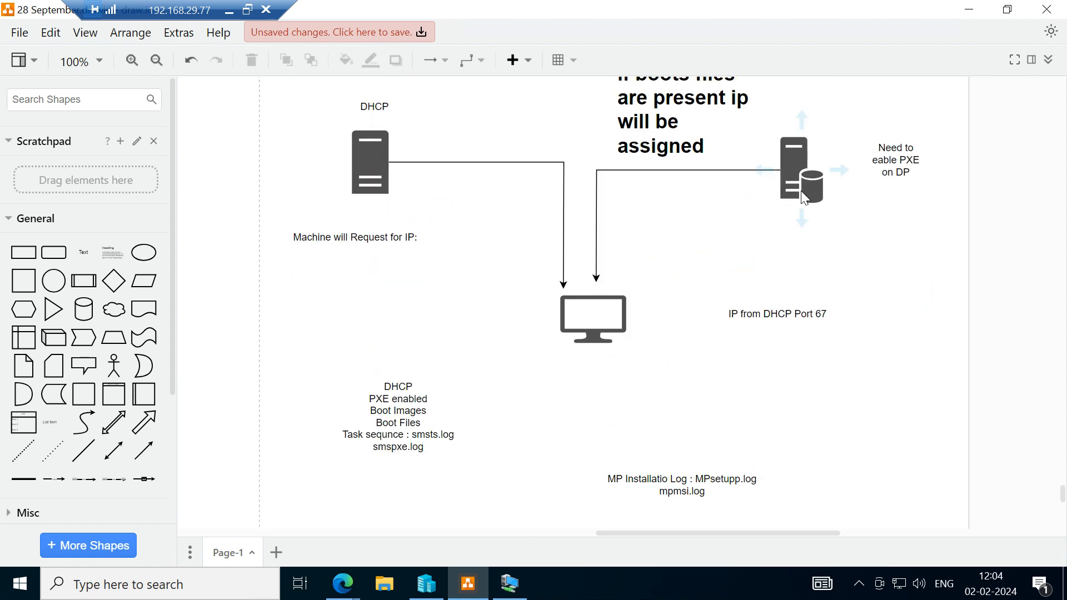
scroll(778, 166, "up", 1)
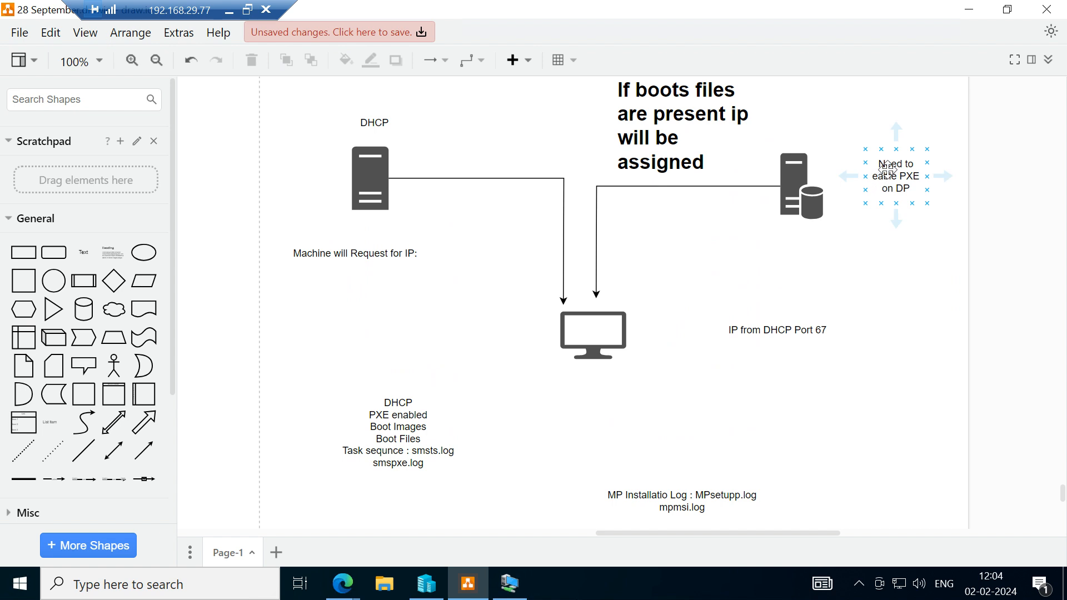
double_click(889, 180)
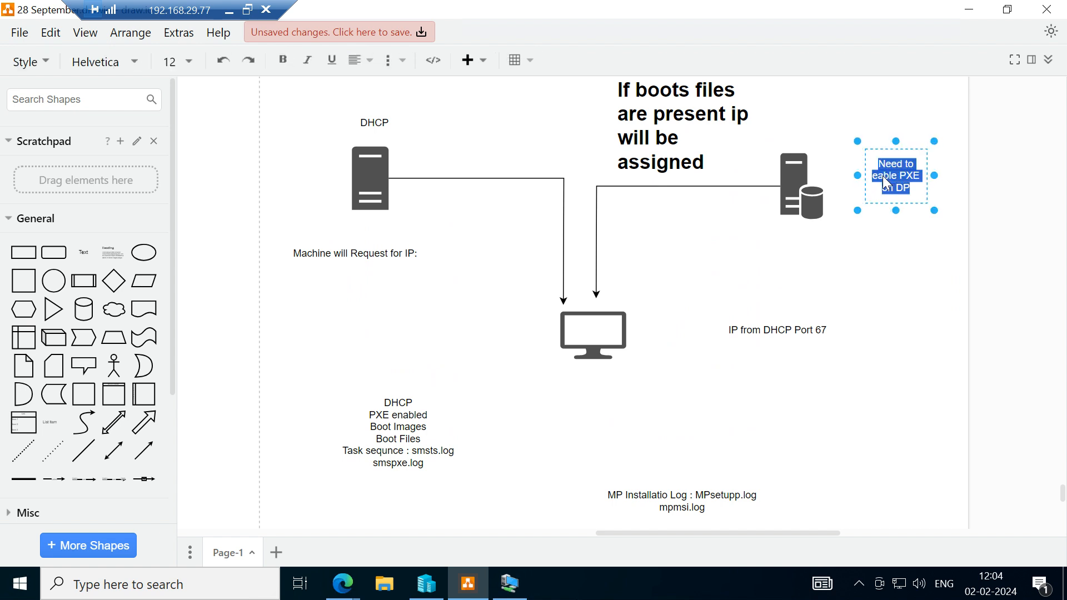
double_click(887, 177)
key("Left")
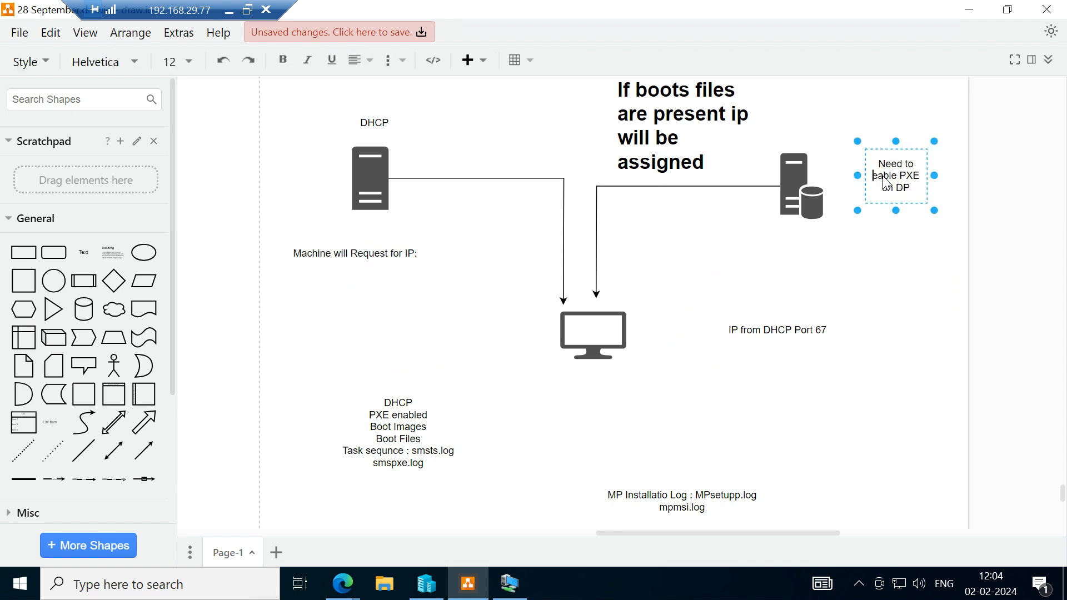
type("n")
left_click(772, 257)
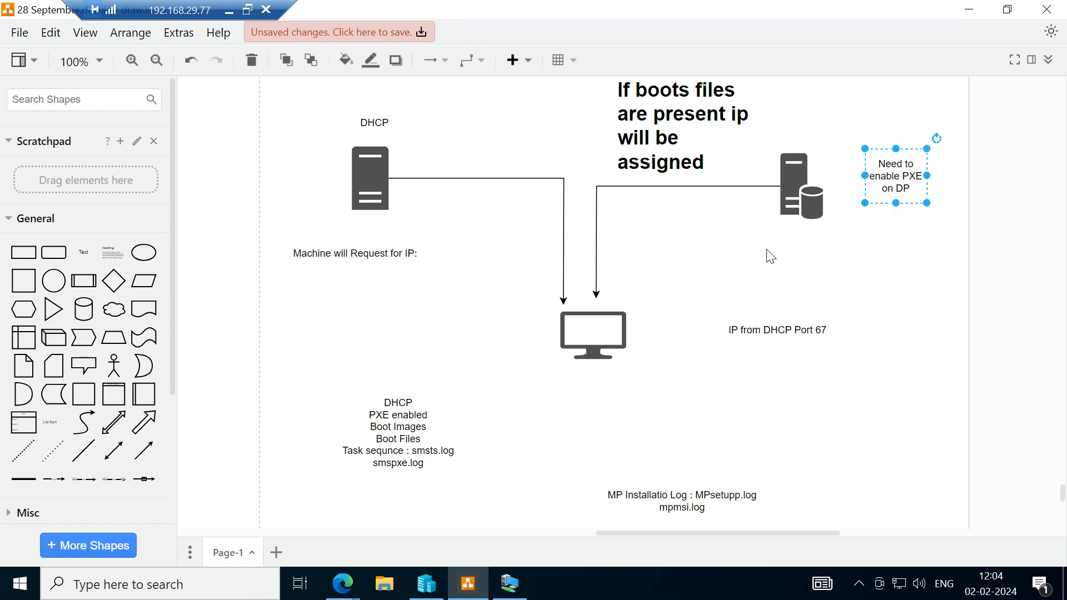
Add a heading-and-paragraph text box below the separator line and widen it to span the page.
scroll(778, 236, "up", 1)
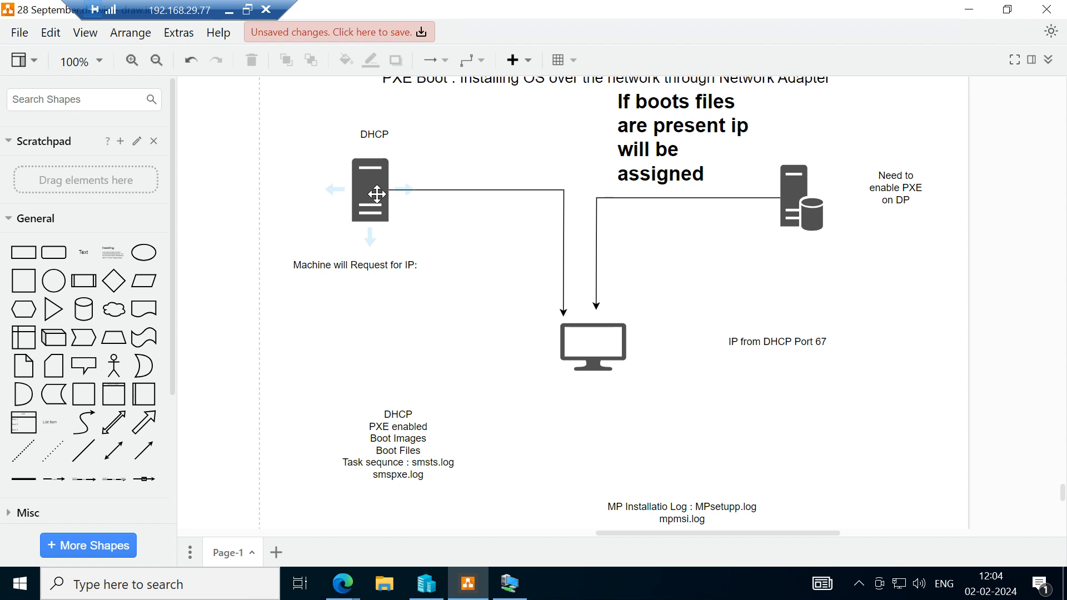
scroll(376, 194, "up", 1)
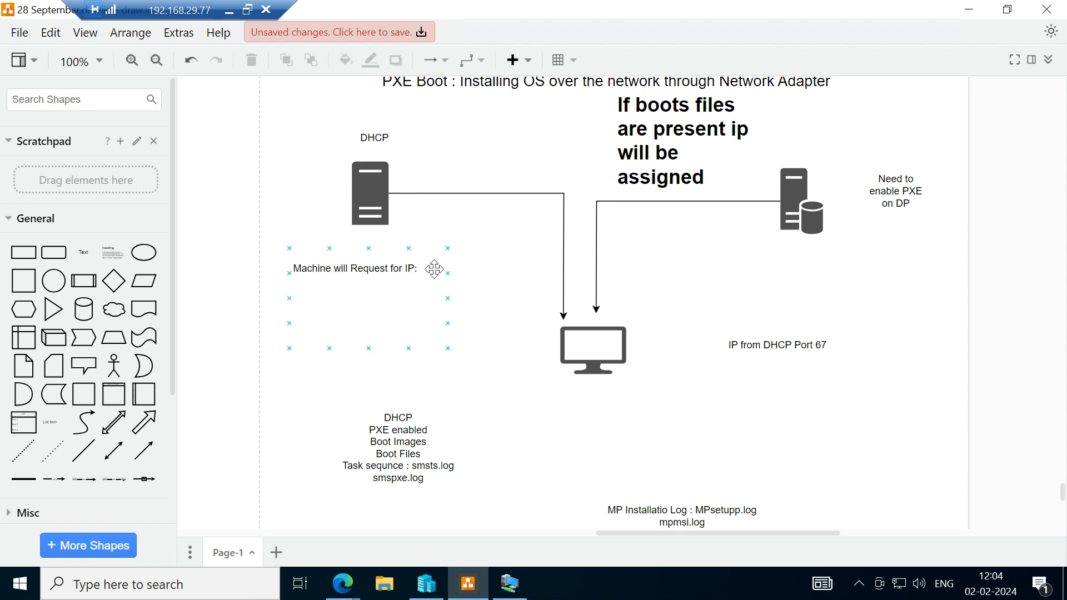
scroll(520, 362, "down", 3)
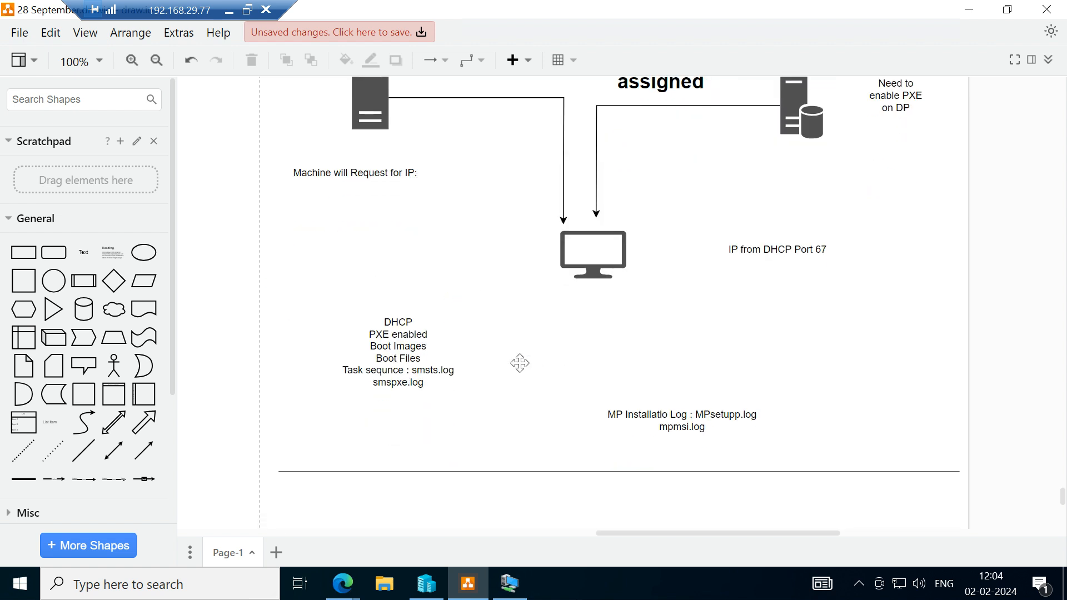
scroll(523, 370, "down", 4)
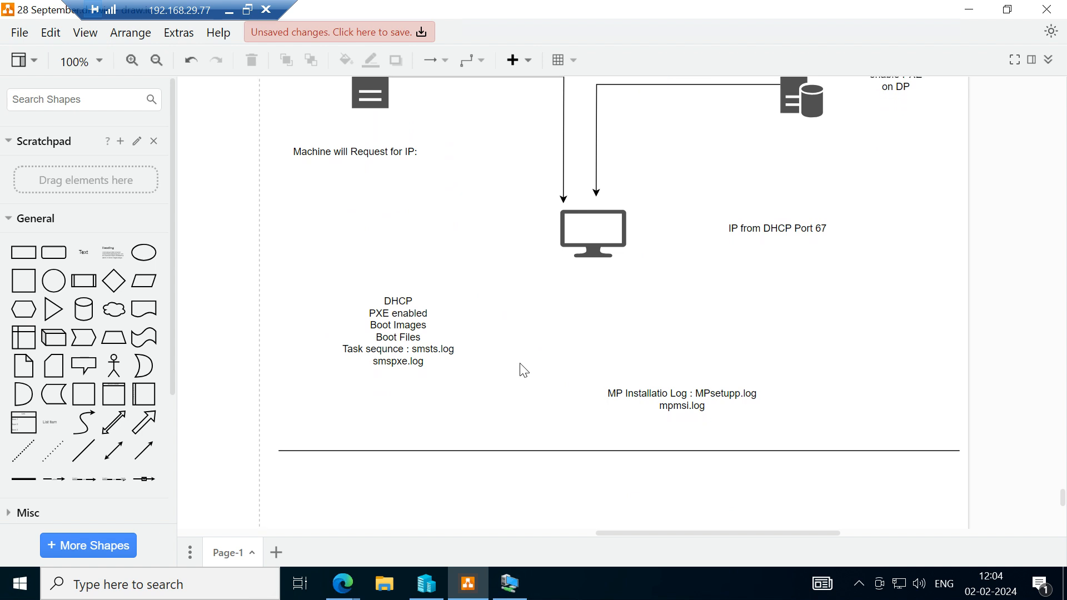
scroll(524, 370, "down", 1)
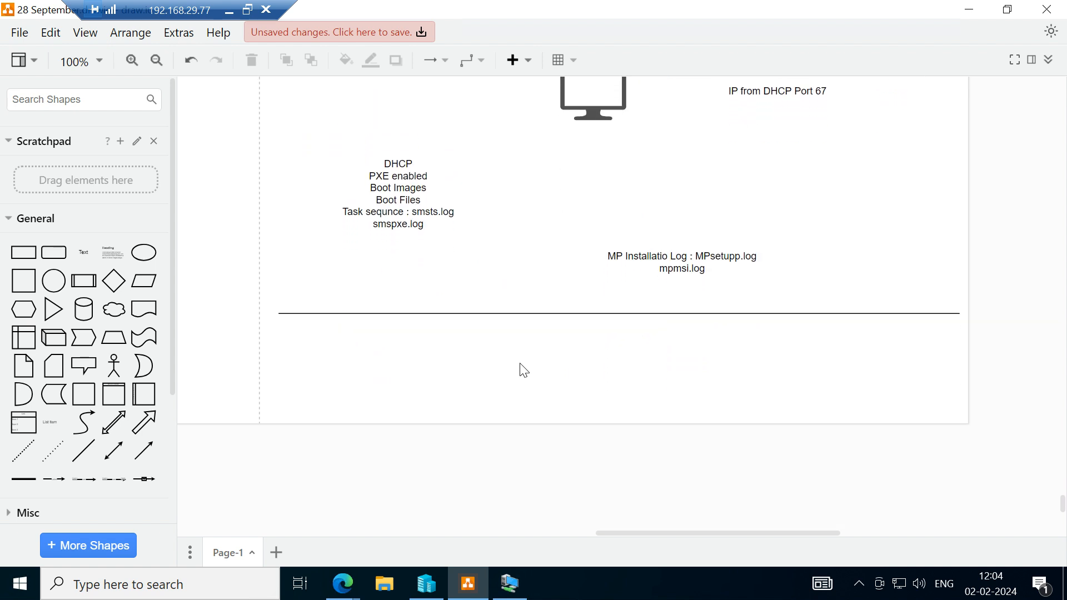
scroll(523, 370, "down", 2)
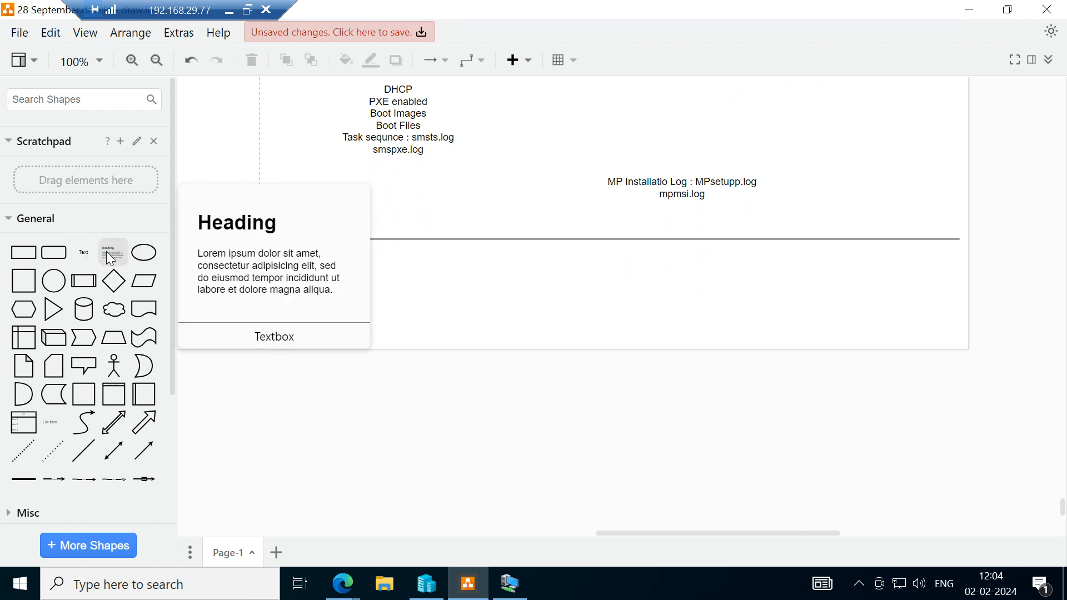
left_click_drag(112, 251, 265, 244)
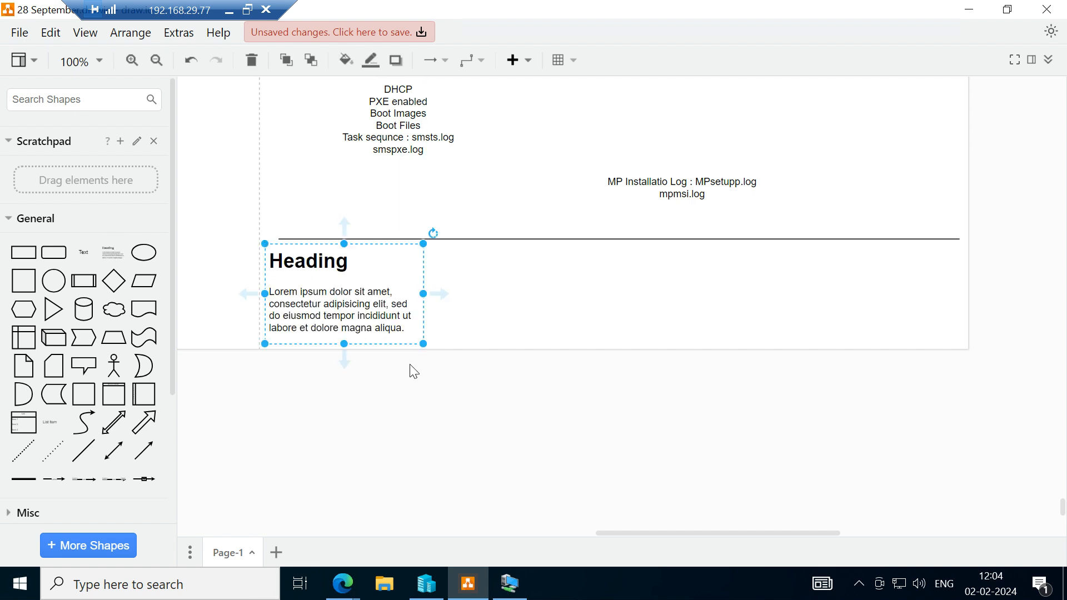
left_click_drag(423, 344, 974, 357)
Replace the placeholder heading in the text box below the separator line with "PXE Flow".
double_click(721, 293)
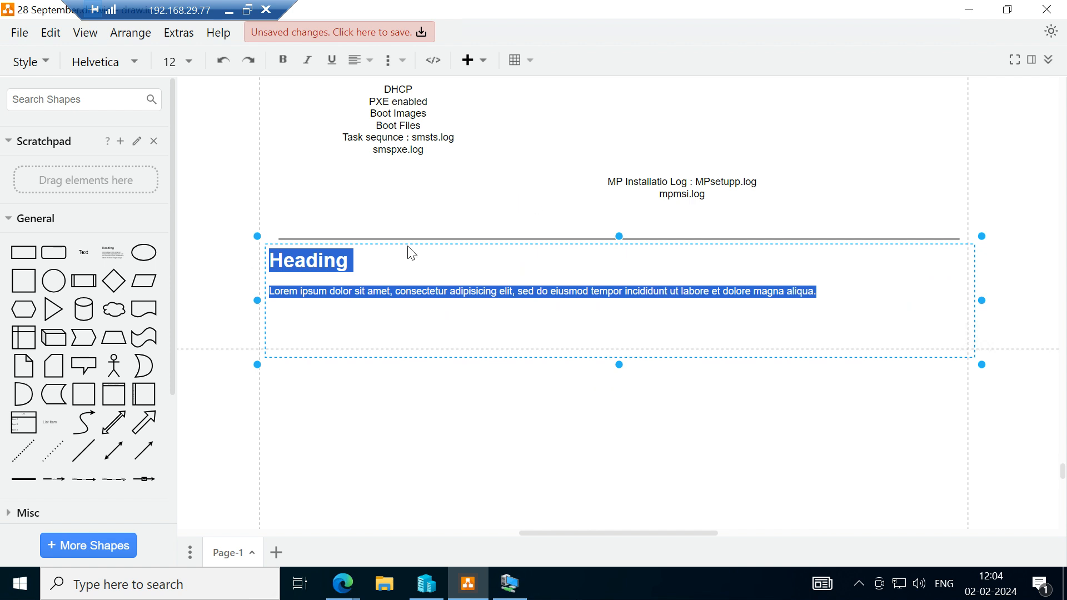
left_click(378, 268)
key("BackSpace")
key("BackSpace")
key("BackSpace")
key("BackSpace")
key("BackSpace")
key("BackSpace")
key("BackSpace")
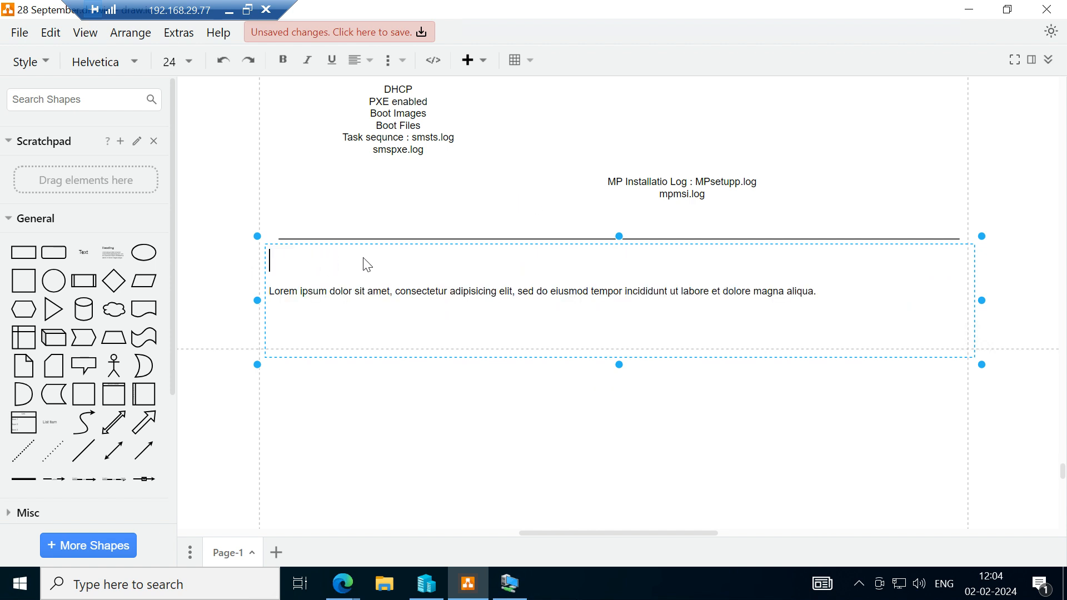
type("PXE Flow")
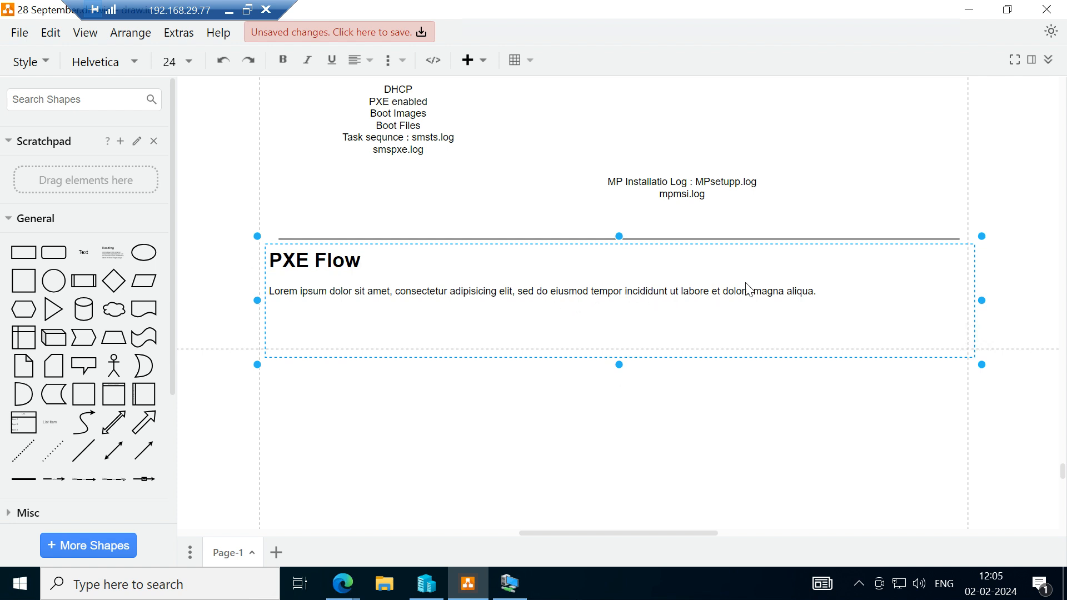
Delete the placeholder lorem ipsum paragraph under the "PXE Flow" heading.
left_click(824, 298)
double_click(824, 298)
key("Escape")
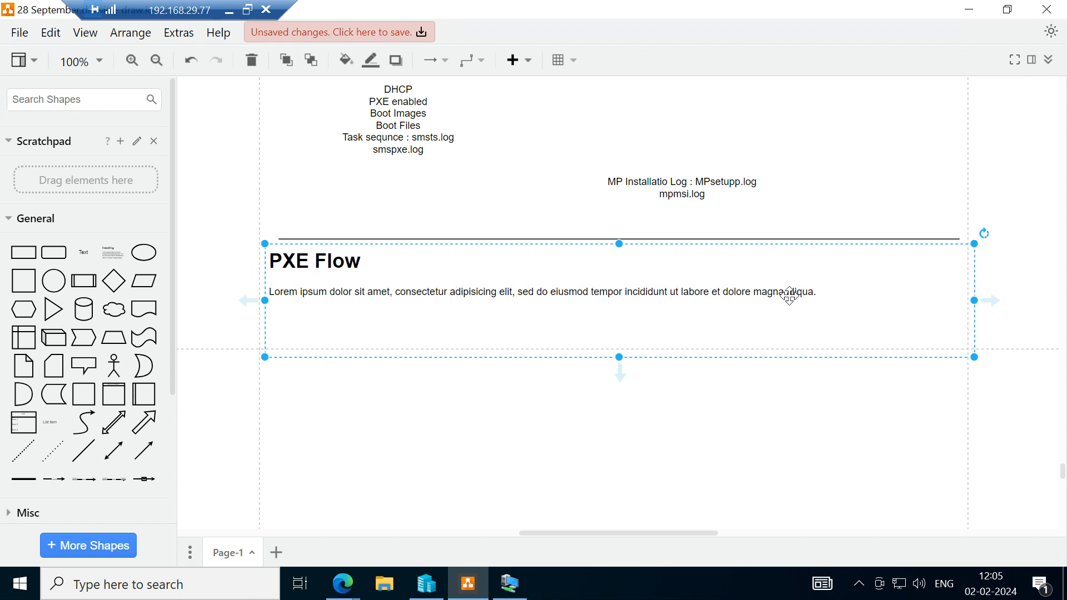
double_click(578, 299)
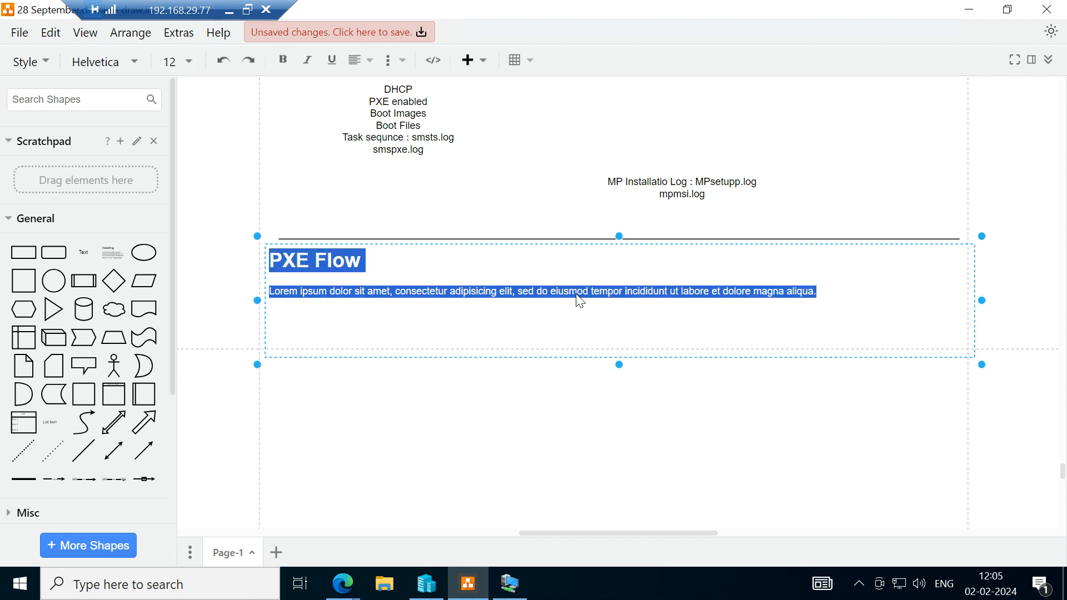
left_click(579, 299)
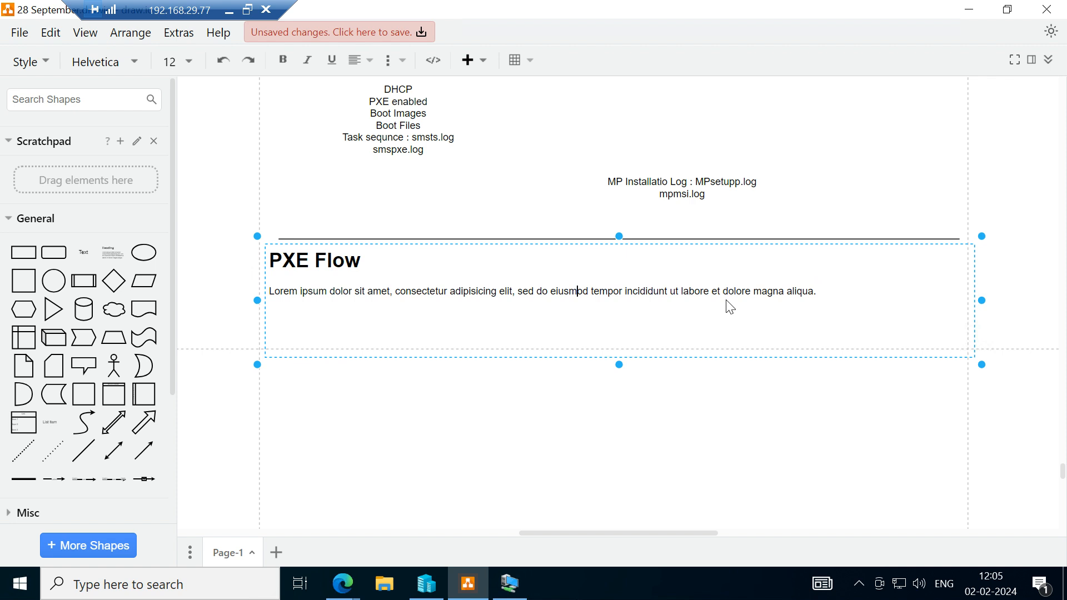
key("Right")
key("Right")
key("Right")
key("Right")
key("Right")
key("Right")
key("Right")
key("Right")
key("Right")
key("Right")
key("Right")
key("Right")
key("Right")
key("Right")
key("Right")
key("Right")
key("Right")
key("Right")
key("Right")
key("Right")
key("Right")
key("Right")
key("Right")
key("ctrl+BackSpace")
key("ctrl+BackSpace")
key("ctrl+BackSpace")
key("ctrl+BackSpace")
key("ctrl+BackSpace")
key("ctrl+BackSpace")
key("ctrl+BackSpace")
key("ctrl+BackSpace")
key("ctrl+BackSpace")
key("BackSpace")
key("BackSpace")
key("BackSpace")
key("BackSpace")
key("BackSpace")
key("BackSpace")
key("BackSpace")
key("BackSpace")
key("BackSpace")
key("BackSpace")
key("BackSpace")
key("BackSpace")
key("BackSpace")
key("BackSpace")
key("BackSpace")
key("BackSpace")
key("BackSpace")
key("BackSpace")
key("BackSpace")
key("BackSpace")
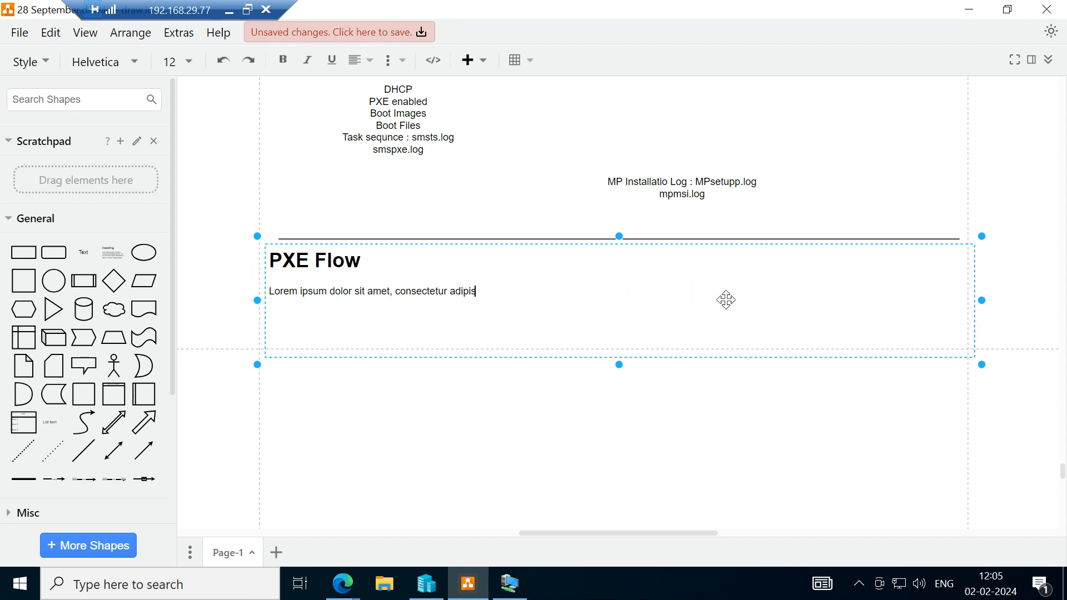
key("BackSpace")
key("BackSpace")
key("BackSpace")
key("BackSpace")
key("BackSpace")
key("BackSpace")
key("BackSpace")
key("BackSpace")
key("BackSpace")
key("BackSpace")
key("BackSpace")
key("BackSpace")
key("BackSpace")
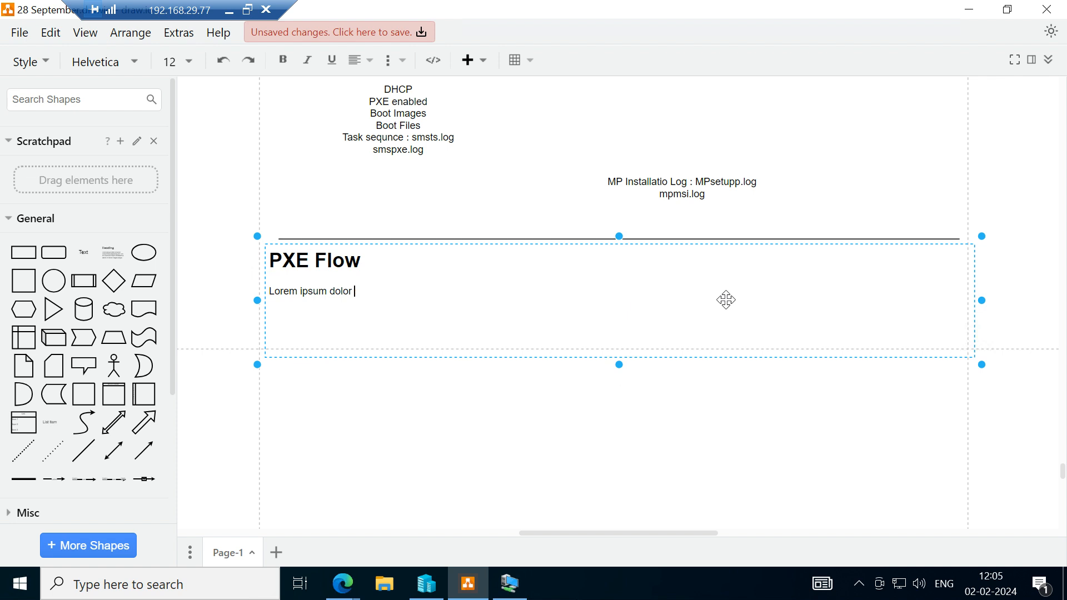
key("BackSpace")
key("BackSpace")
key("BackSpace")
key("BackSpace")
key("BackSpace")
key("BackSpace")
key("BackSpace")
key("BackSpace")
key("BackSpace")
Enter "Client will broadcast" as the paragraph under the "PXE Flow" heading.
type("CLeint")
key("BackSpace")
key("BackSpace")
key("BackSpace")
key("BackSpace")
key("BackSpace")
type("leint")
key("BackSpace")
type("ient will broadcast")
mouse_move(366, 292)
left_mouse_down()
mouse_move(328, 287)
mouse_move(371, 282)
mouse_move(370, 295)
left_mouse_up()
left_click(358, 243)
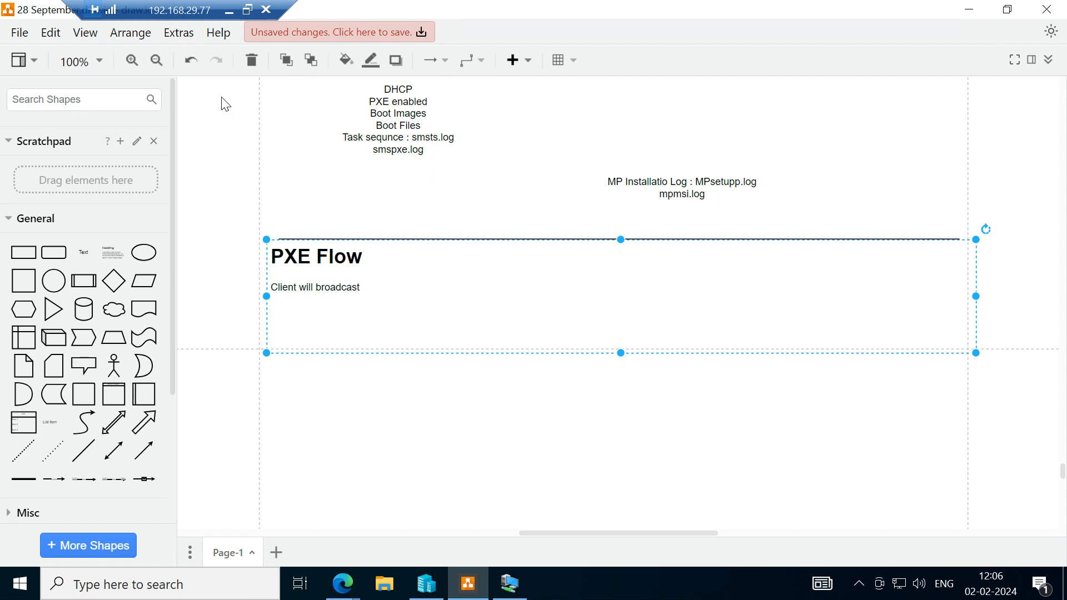
Erase the "Client will broadcast" text under the "PXE Flow" heading.
double_click(366, 299)
left_click(365, 299)
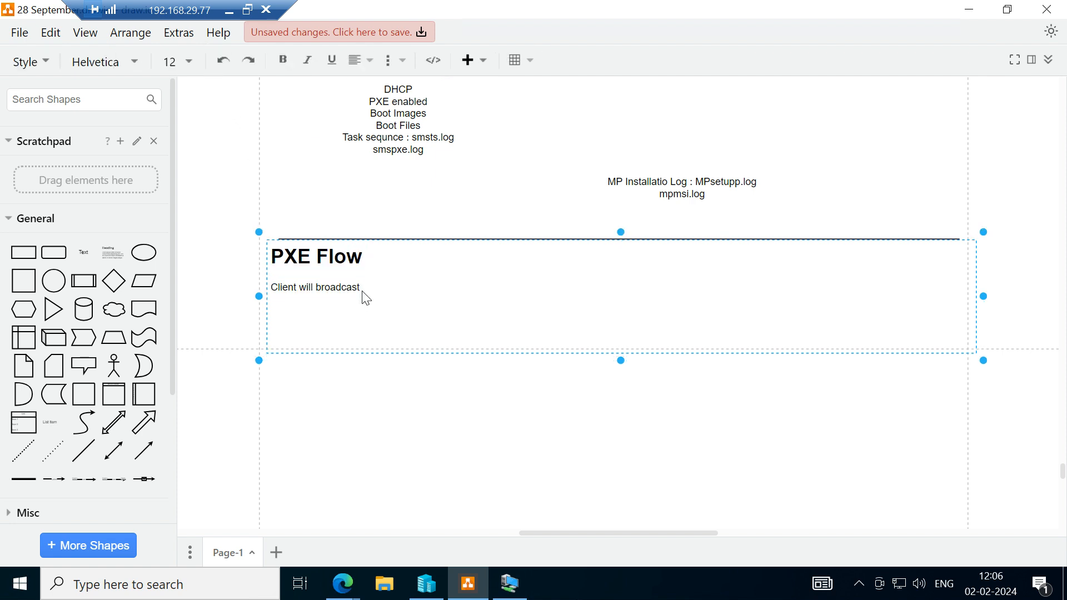
key("BackSpace")
key("BackSpace")
key("BackSpace")
key("BackSpace")
key("BackSpace")
key("BackSpace")
key("BackSpace")
key("BackSpace")
key("BackSpace")
key("BackSpace")
key("BackSpace")
key("BackSpace")
key("BackSpace")
key("BackSpace")
key("BackSpace")
key("BackSpace")
key("BackSpace")
key("BackSpace")
key("BackSpace")
key("BackSpace")
key("BackSpace")
Choose font size 14 for the empty paragraph under the "PXE Flow" heading.
left_click(189, 61)
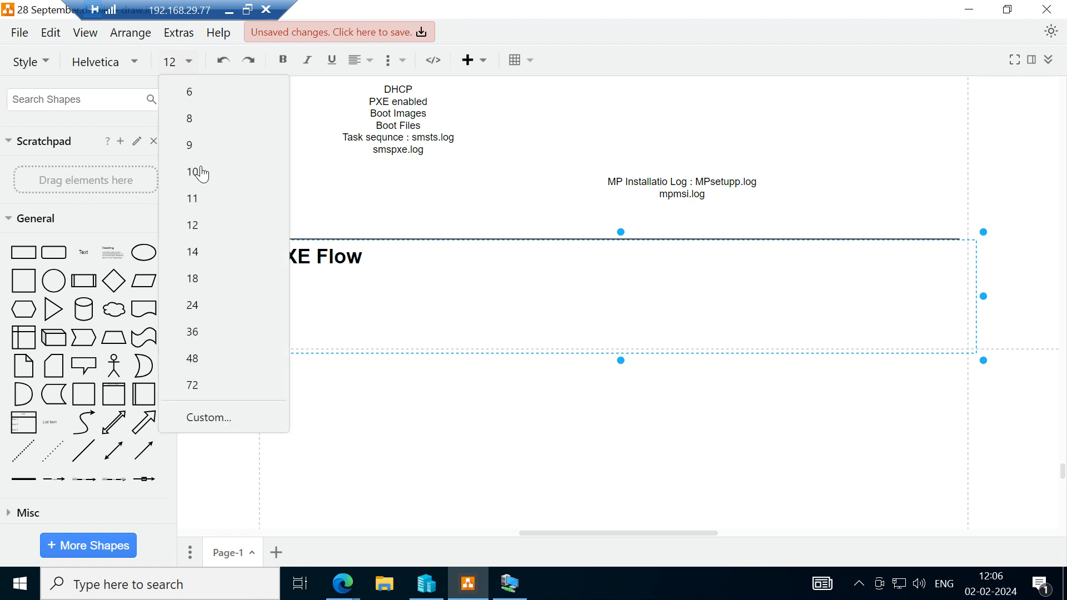
left_click(201, 253)
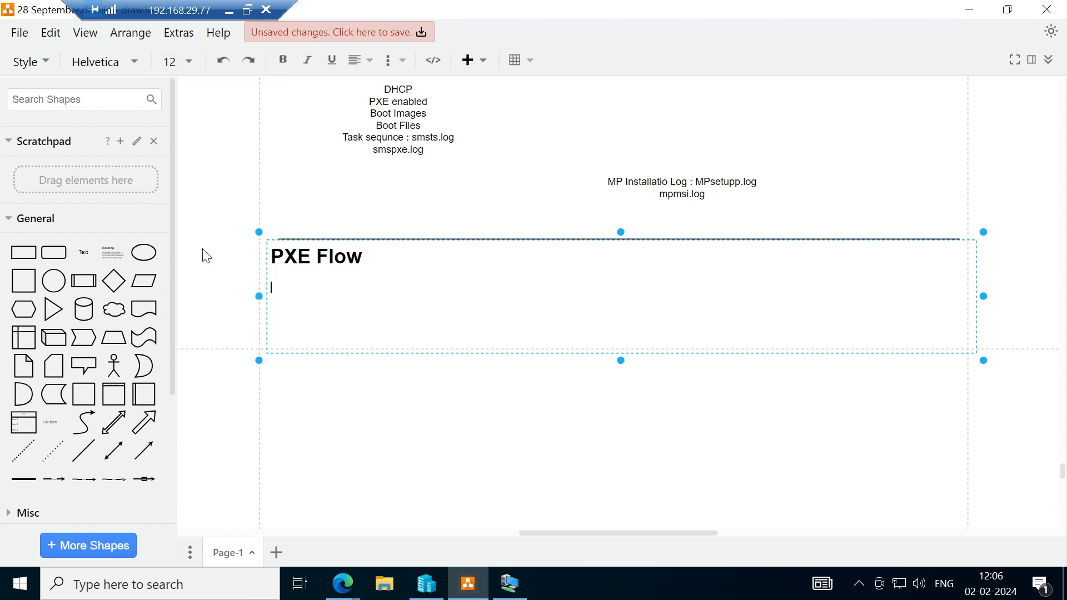
left_click(186, 64)
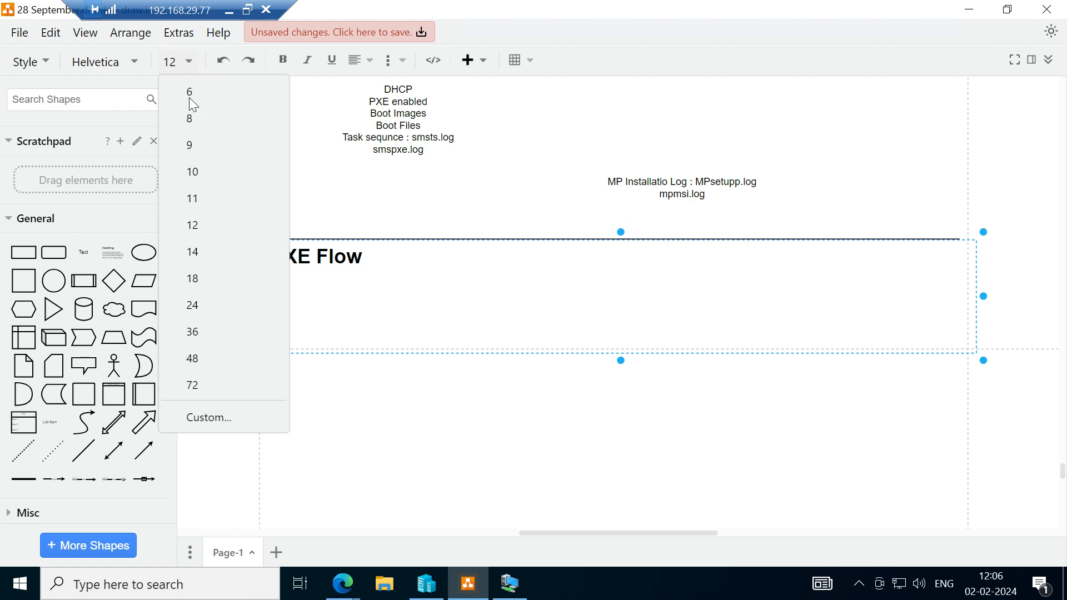
left_click(198, 260)
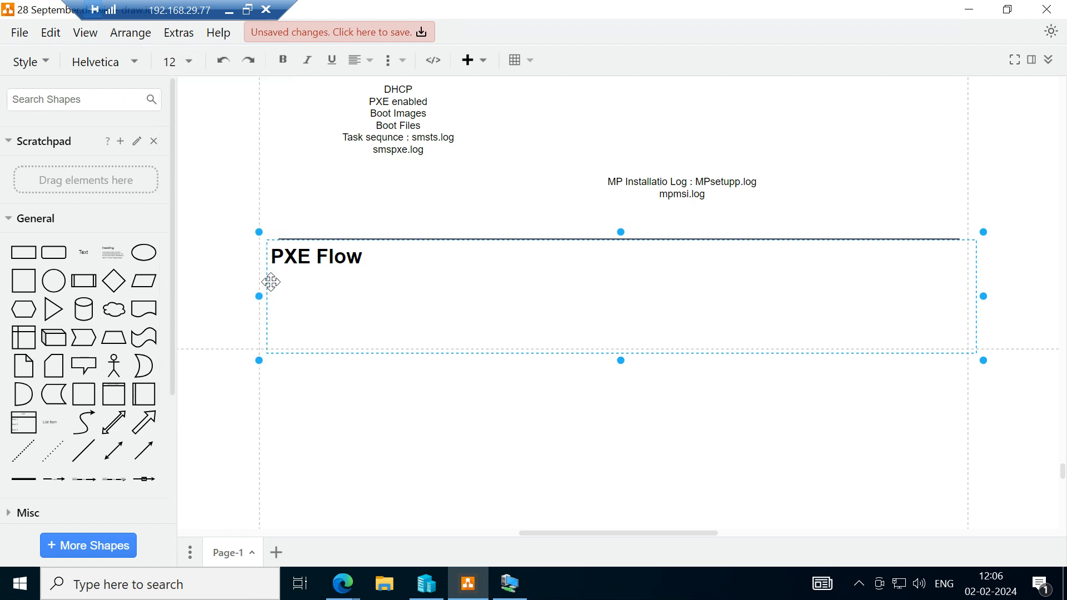
left_click(171, 71)
left_click(200, 256)
Write "Client will broadcast on port 67" under the "PXE Flow" heading.
type("Clint")
key("BackSpace")
key("BackSpace")
type("ent will broadcast on port ")
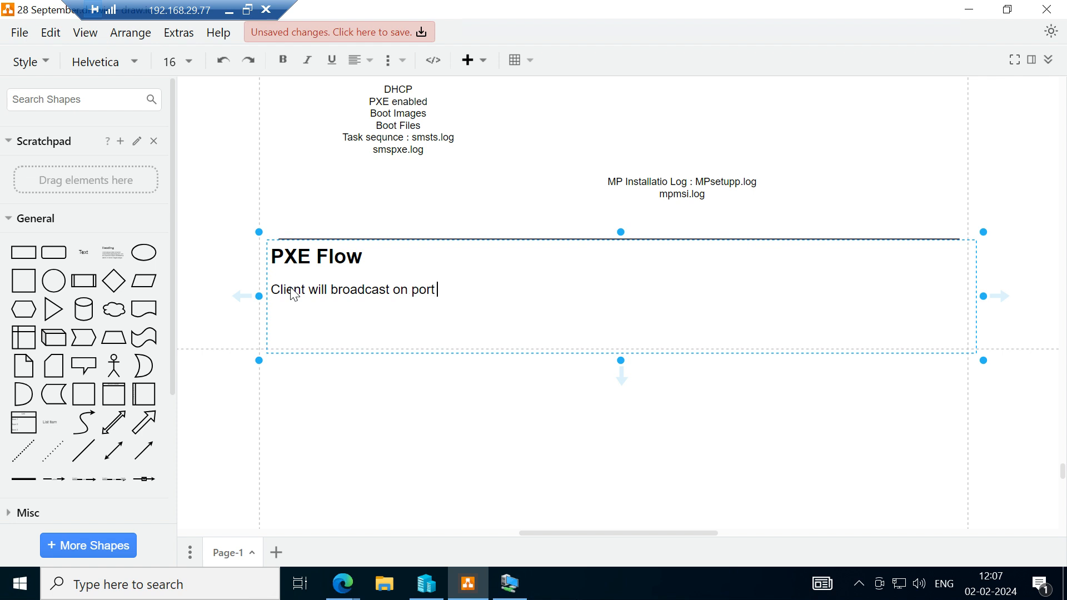
type("67 with option 60. So thatthat")
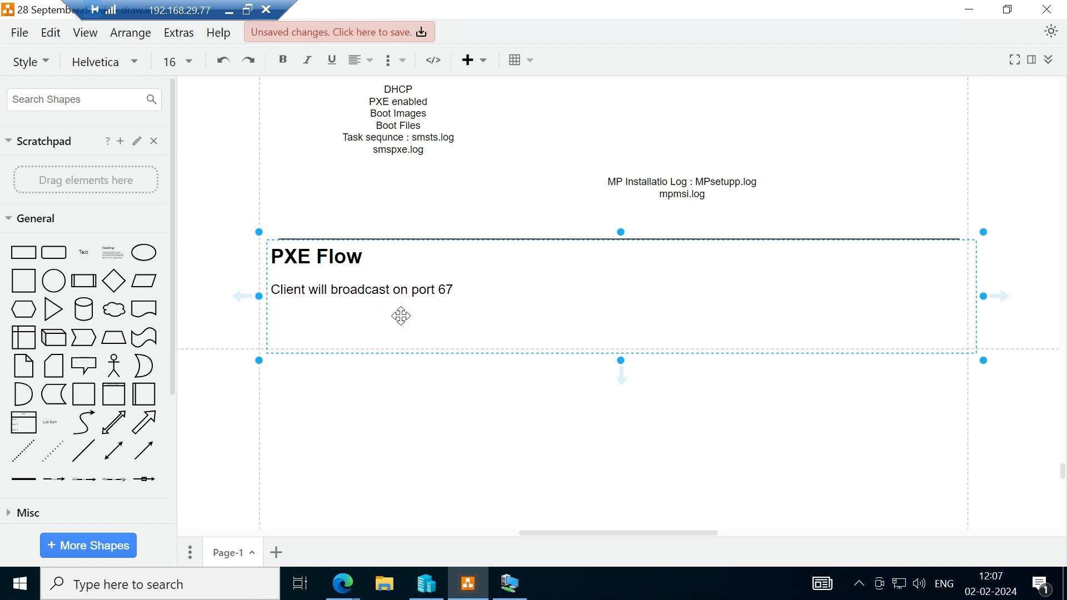
Continue the "Client will broadcast on port 67" paragraph with "with option 60.".
type("with option 60.")
Add "So that DHCP will know that its a PXE boot request" to the first PXE Flow paragraph.
type("So")
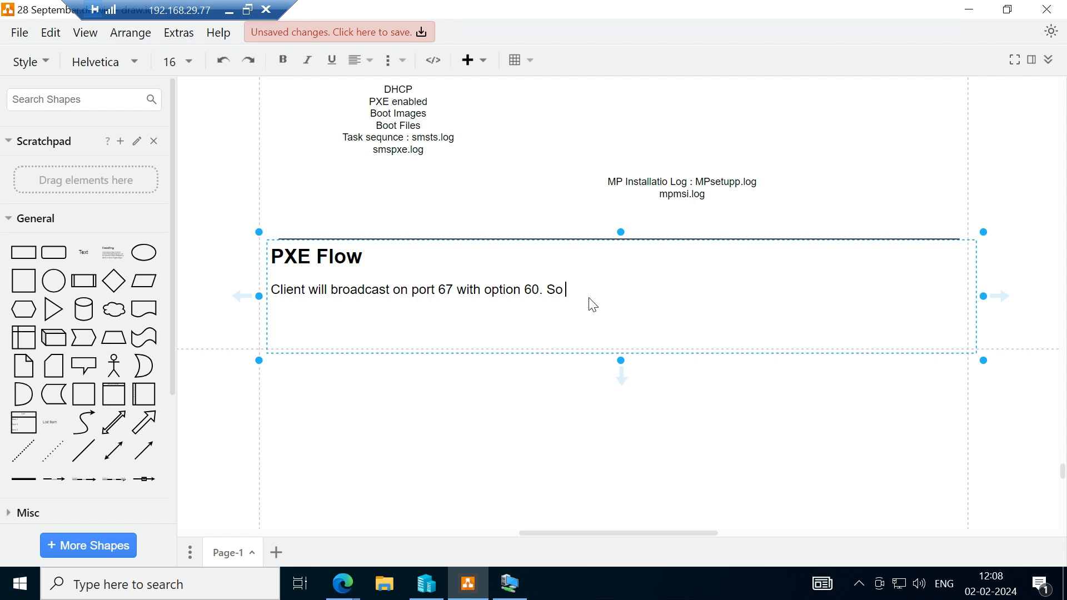
type("thatthat")
key("BackSpace")
key("BackSpace")
key("BackSpace")
key("BackSpace")
key("BackSpace")
type("t DHCP will know that ")
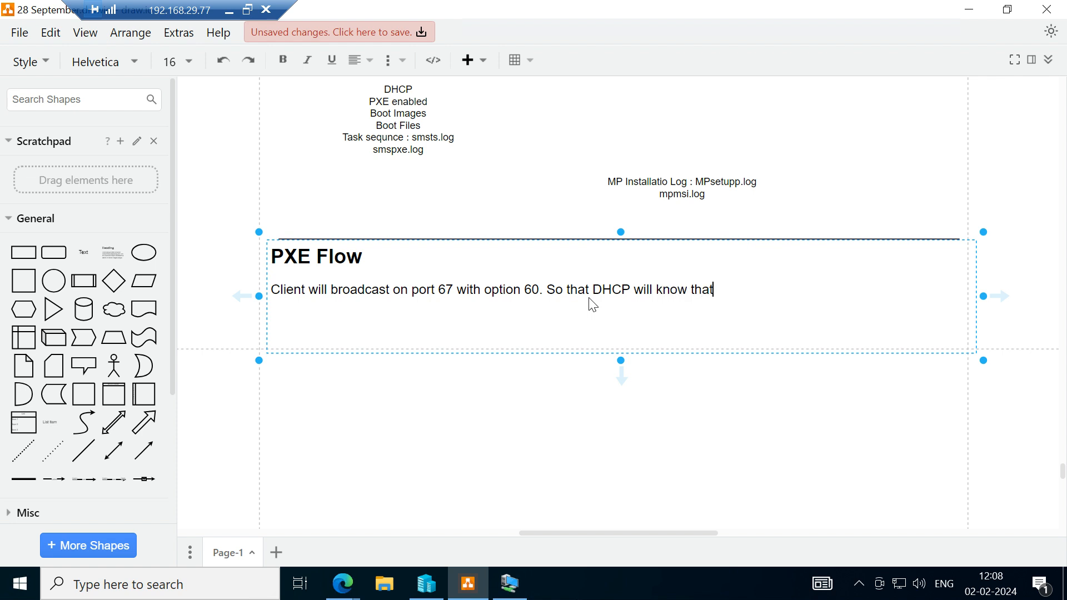
type("its a PXE boot requ")
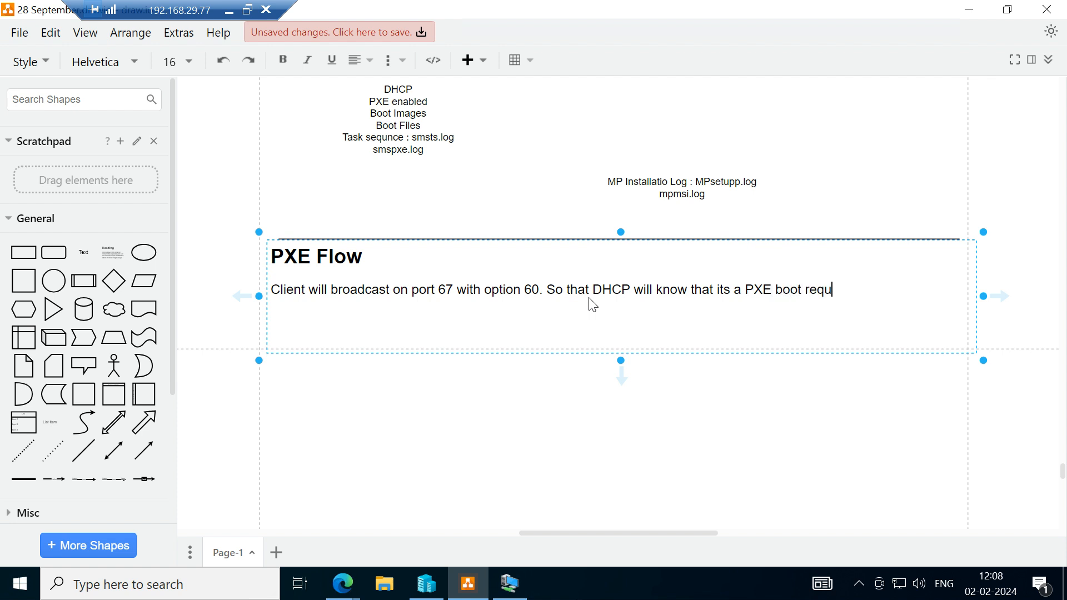
type("est and machine is lo")
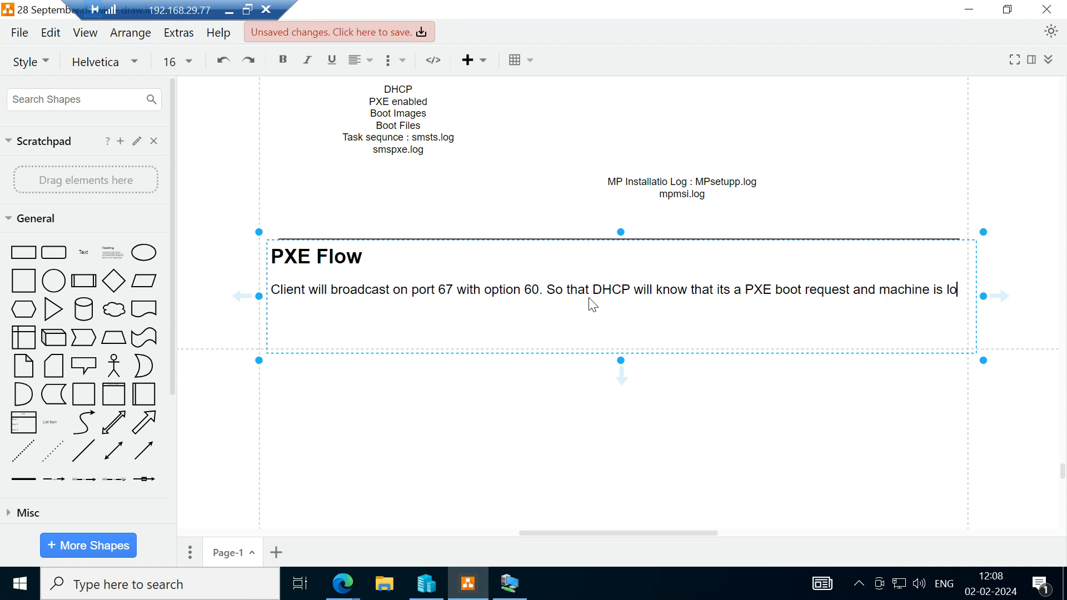
Finish the first PXE Flow paragraph with "and machine is looking for the IP.".
type("oking of")
key("BackSpace")
key("BackSpace")
type("ofr")
key("BackSpace")
key("BackSpace")
key("BackSpace")
type("for the ")
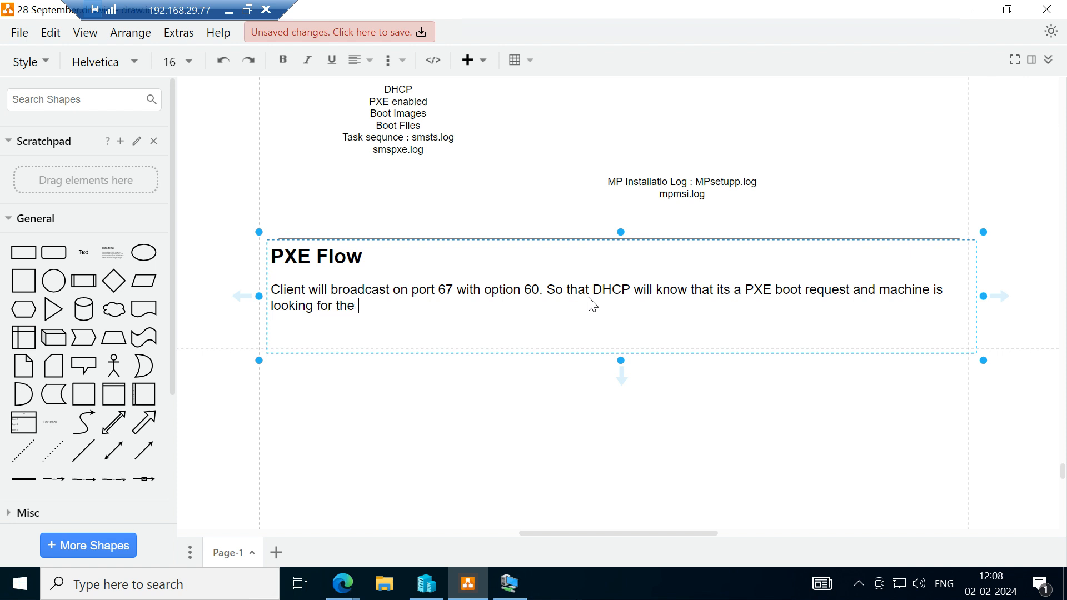
type("IP.")
Start a second PXE Flow paragraph reading "DHCP and WDS use same port 67".
type("DHCP ")
type("and")
type(" W")
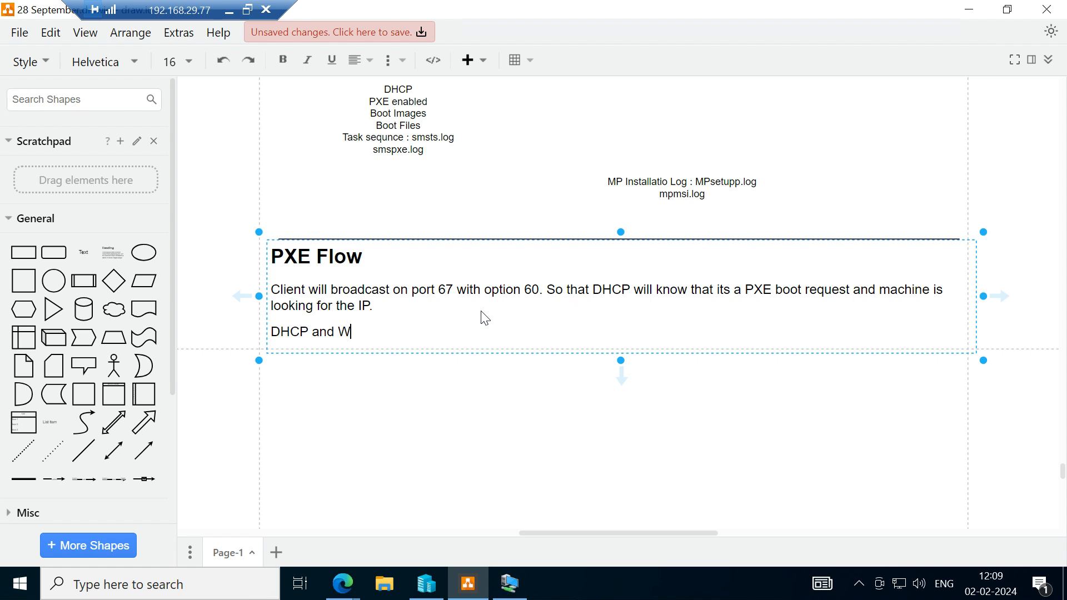
type("DS use same po")
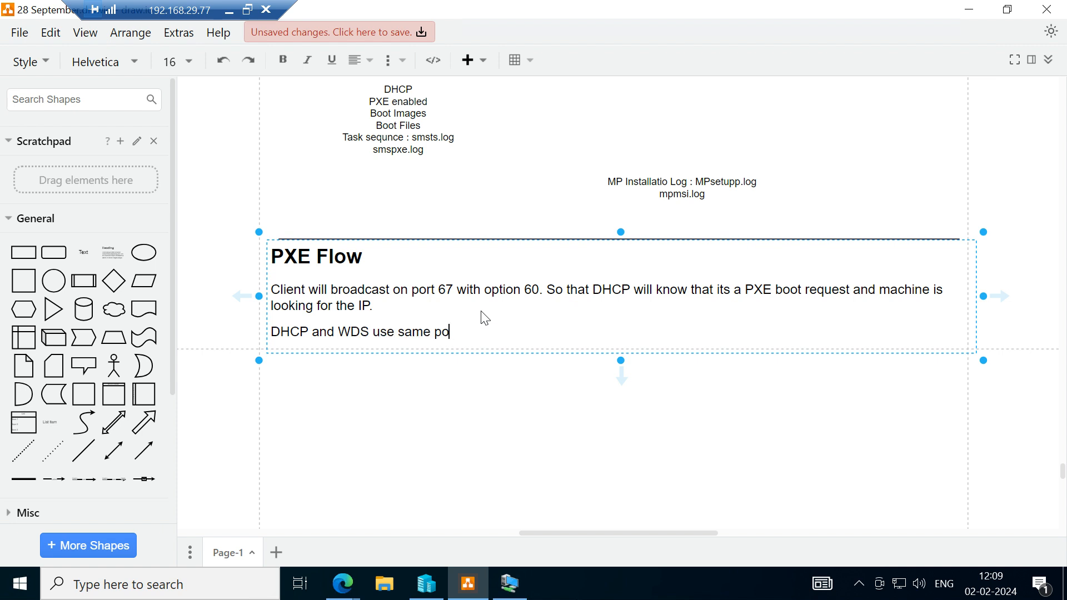
type("rt 67 so WDS and DHCP cannot be on same server.")
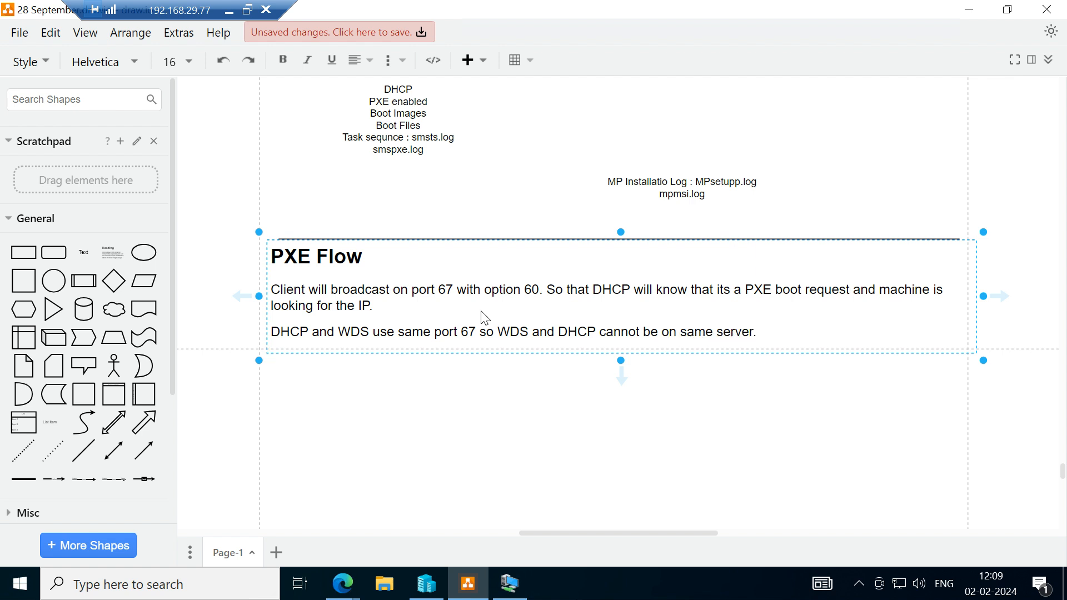
Finish the second paragraph with "so WDS and DHCP cannot be on same server." and begin a new paragraph.
key("Return")
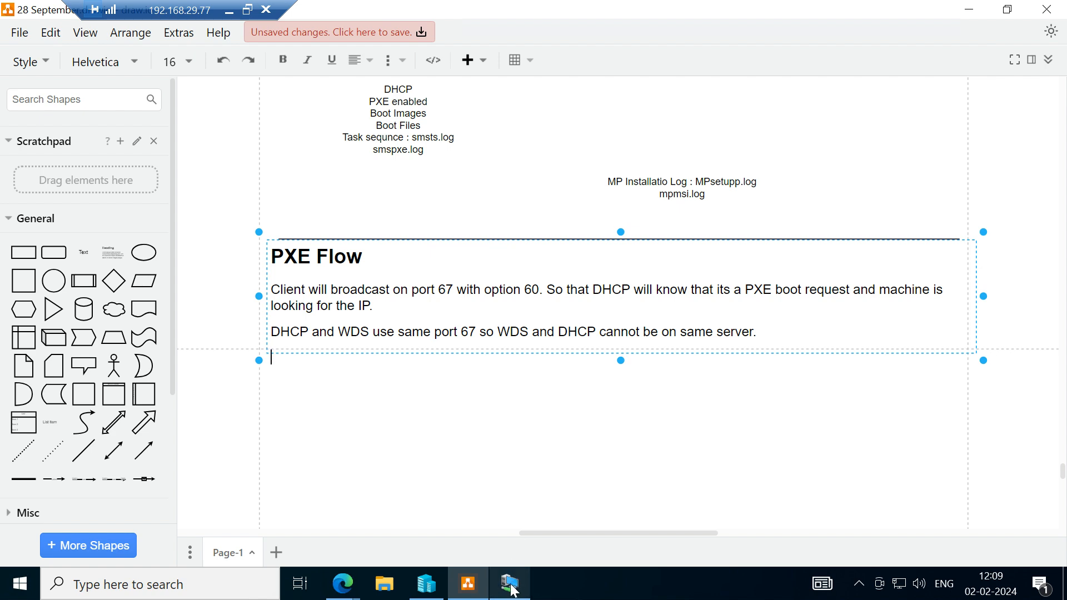
Write "DHCP is listening on port 67 for IP. DORA ()" as the third PXE Flow paragraph.
mouse_move(513, 589)
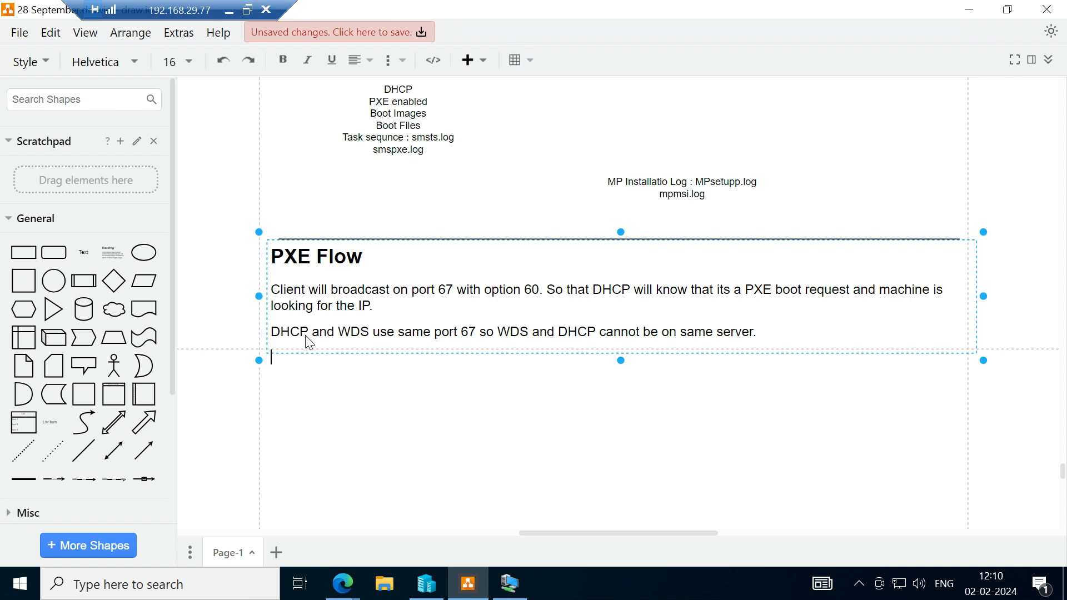
type("DHCP i")
key("BackSpace")
key("BackSpace")
type("is listening")
type("on por")
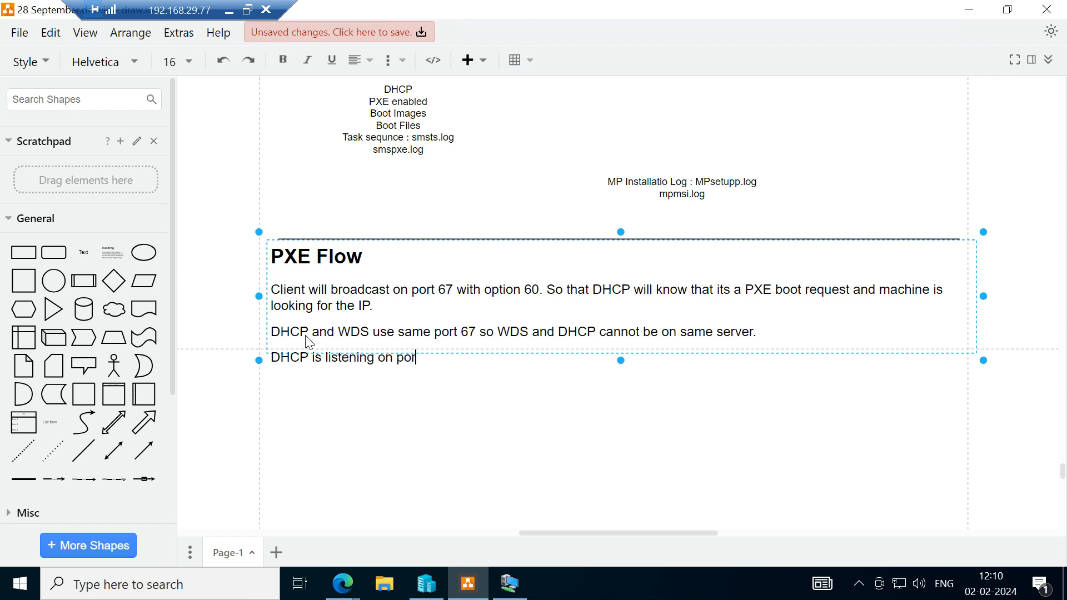
type("t 67")
type("for IP.")
type("DORA")
type("()")
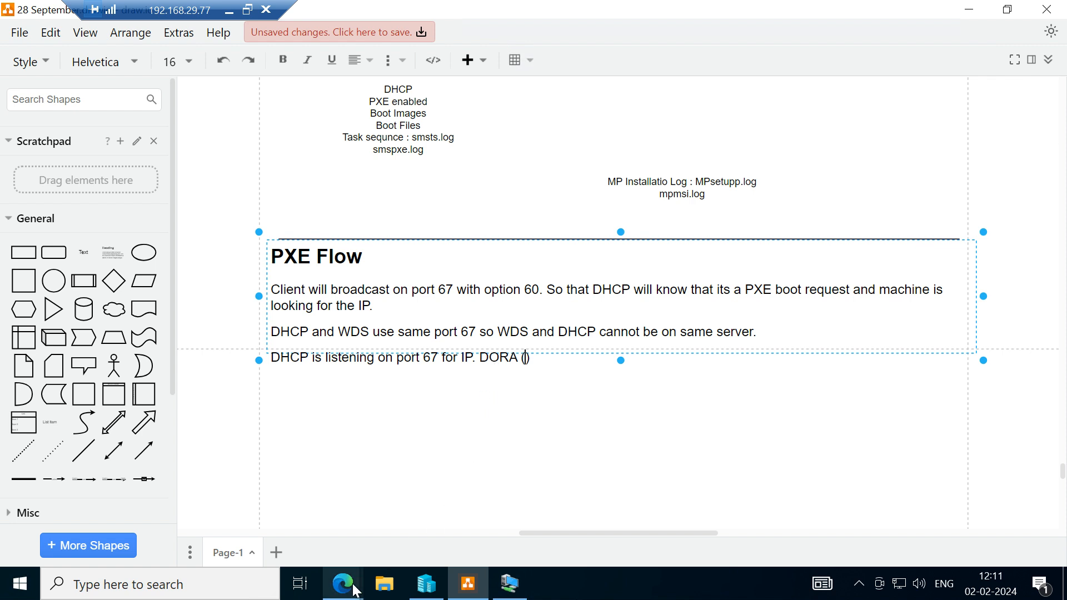
mouse_move(355, 590)
left_click(380, 528)
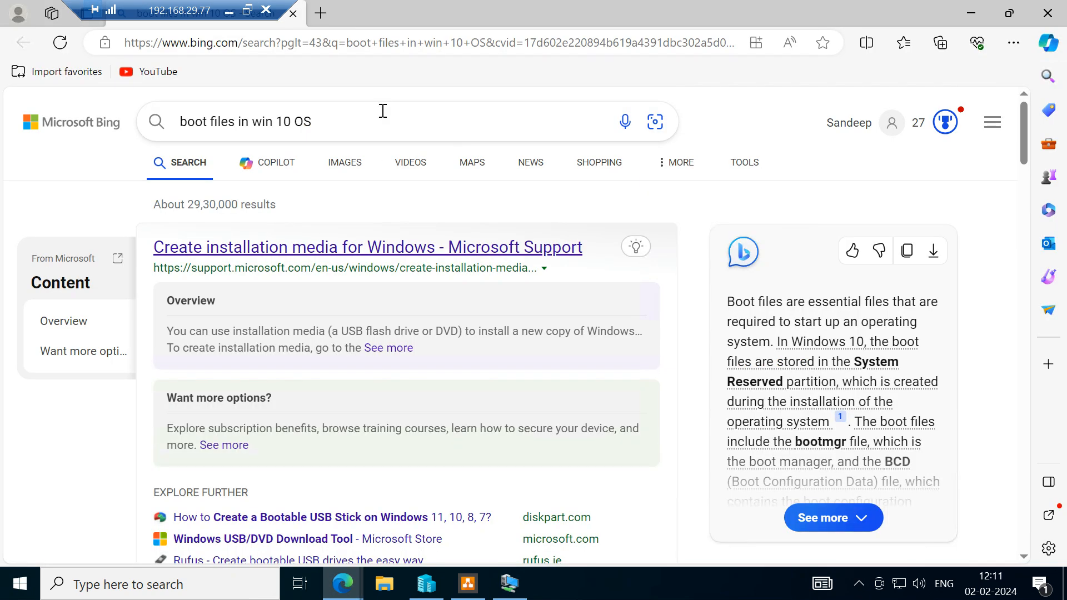
left_click(321, 13)
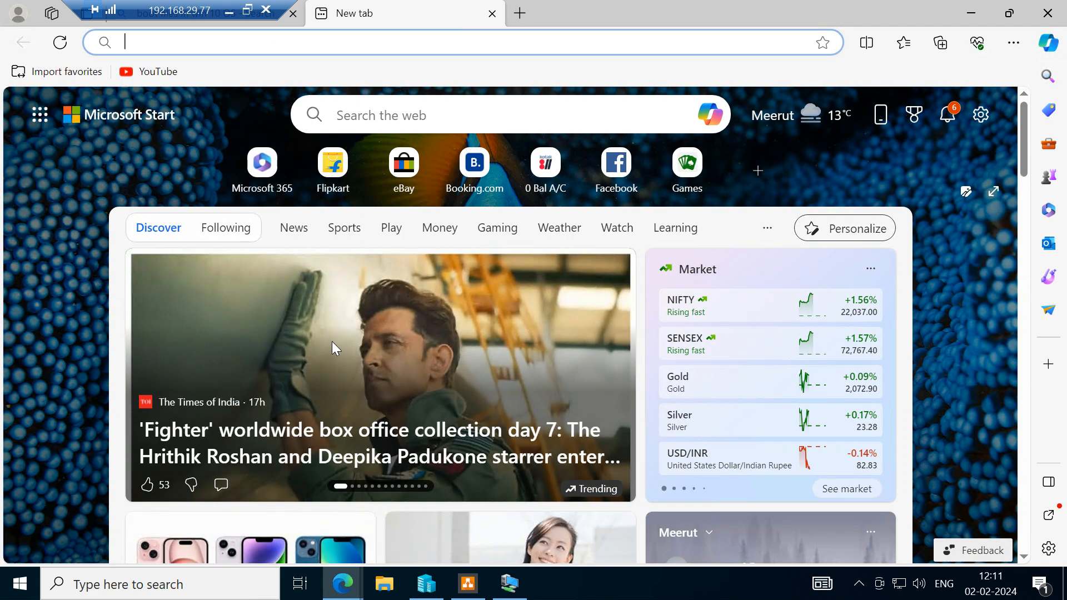
left_click(468, 585)
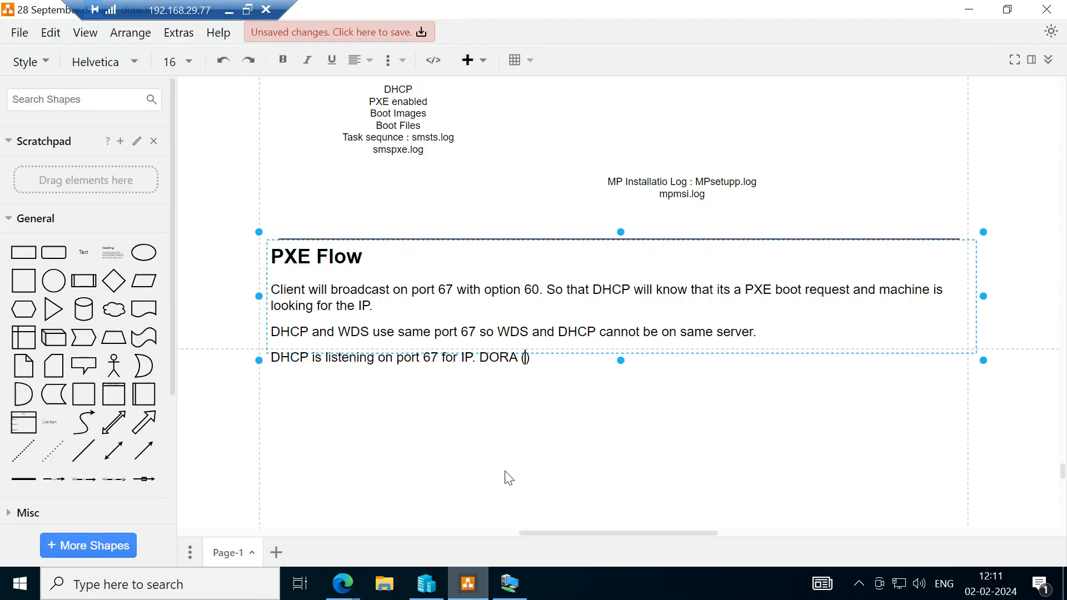
Fill in "Discover, Offer," inside the parentheses after DORA.
type("DIS")
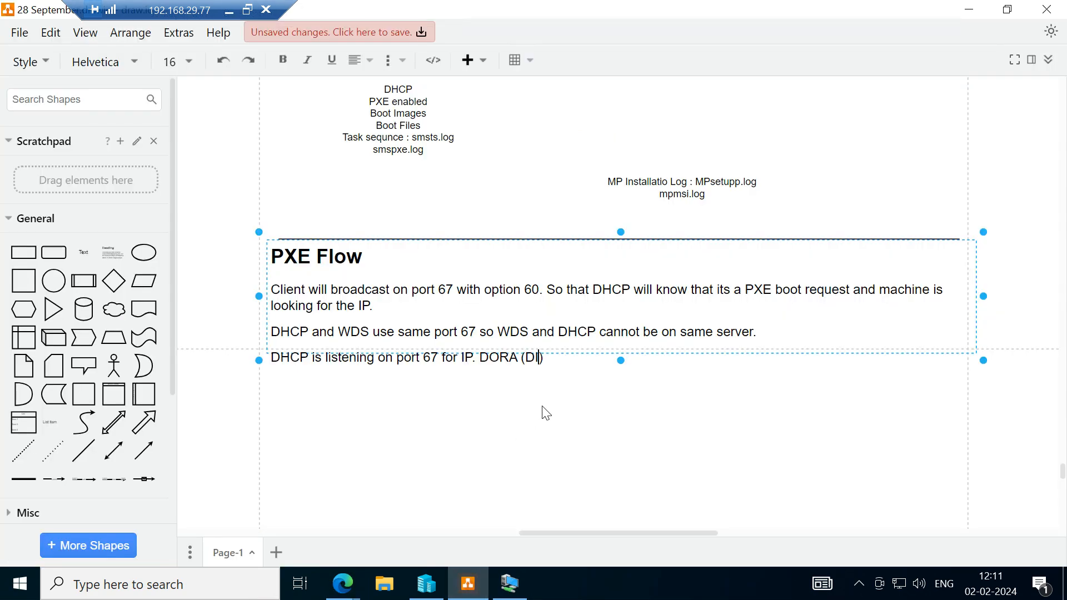
key("BackSpace")
key("BackSpace")
type("iscover,")
type("Offer,")
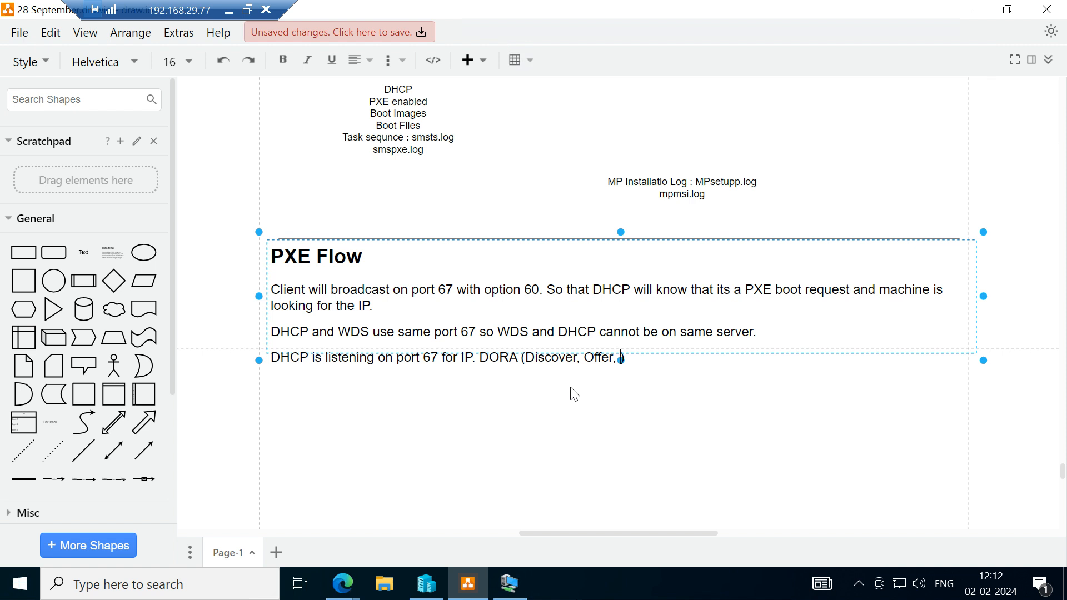
Complete the DORA expansion with "Request, Acknowlege" and end the sentence with a period.
type("Request,")
type("Ackno")
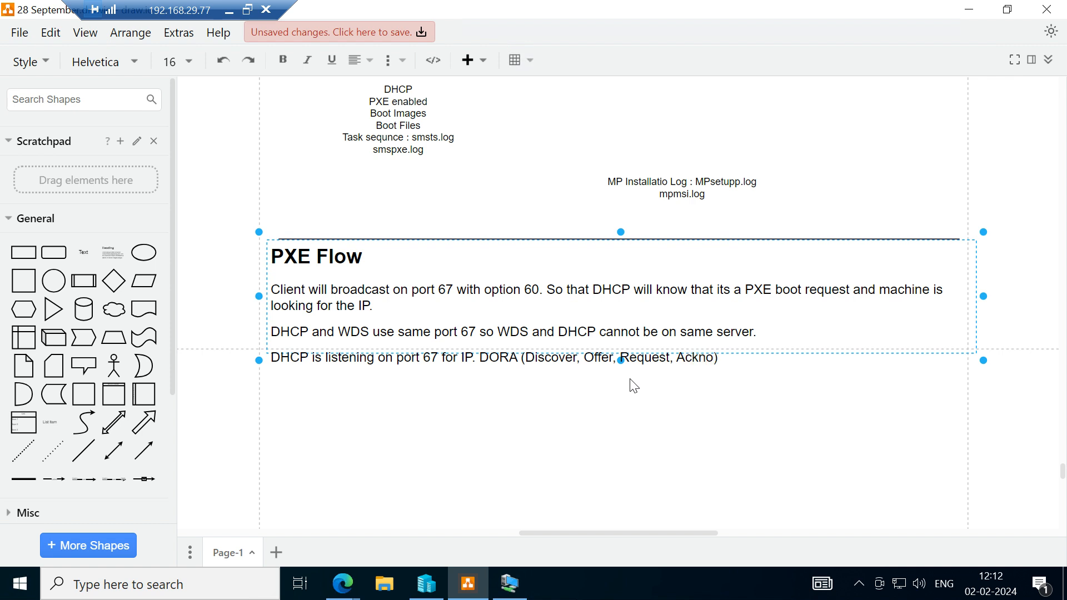
type("wle")
type("g")
type("e)")
type(".")
Write "During this process WDS will verify its files" as the fourth PXE Flow paragraph.
type("Durin")
type("g ")
type("this pr")
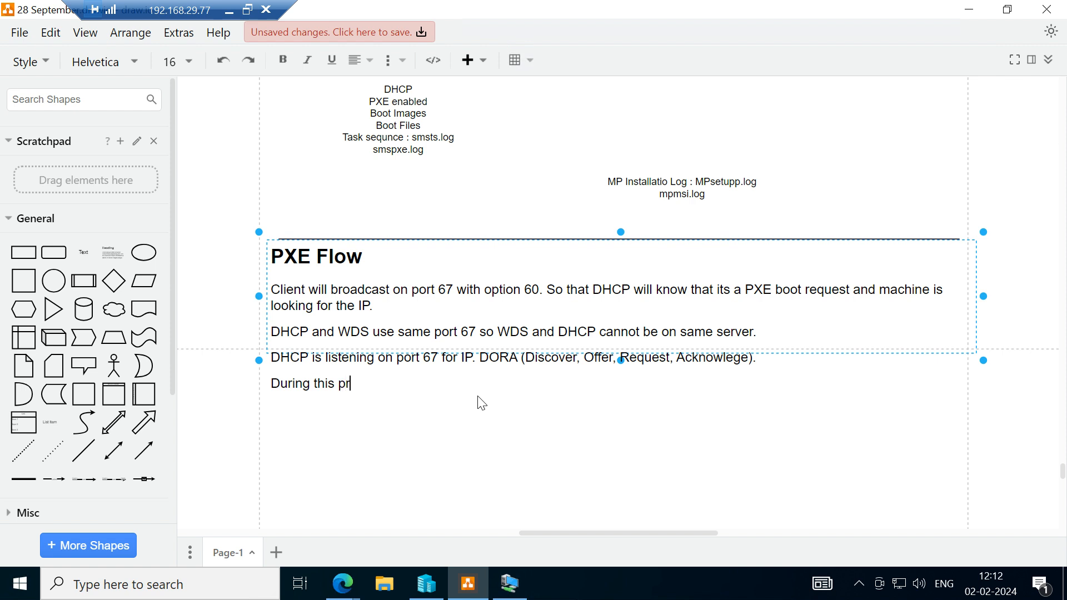
type("ocess WDS will")
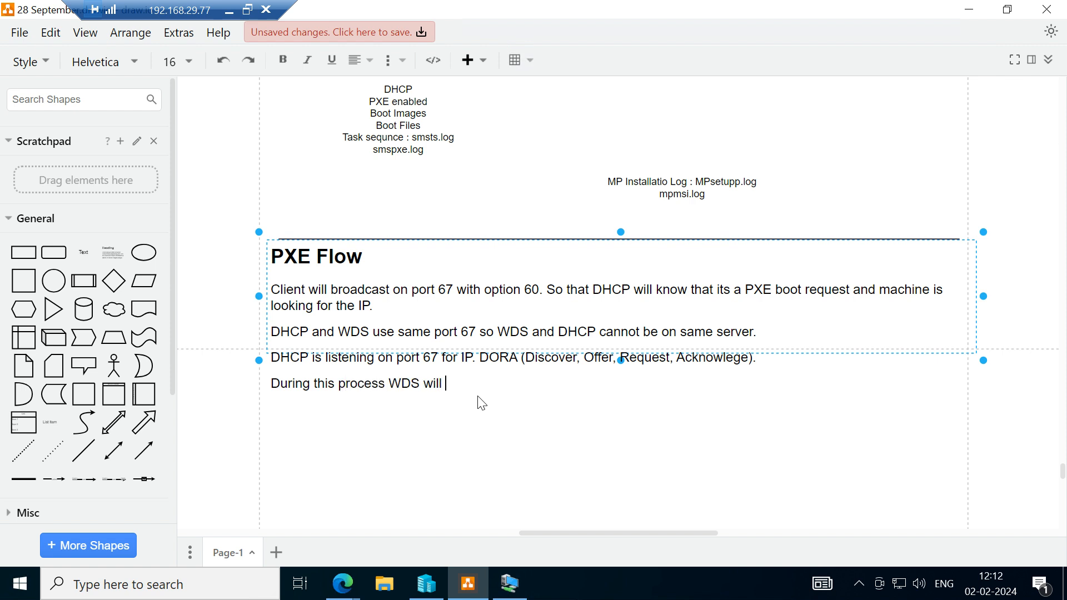
type(" verify its flles")
Switch to the SCCM remote session, inspect the boot files in C:\RemoteInstall\SMSBoot\x64, and return to the diagram.
left_click(511, 586)
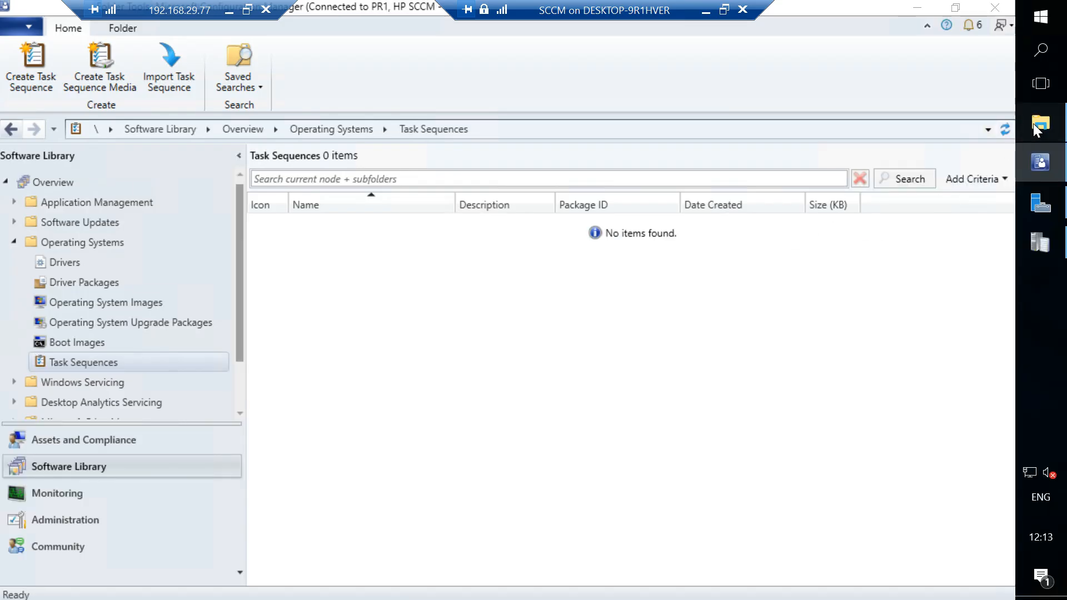
left_click(1040, 122)
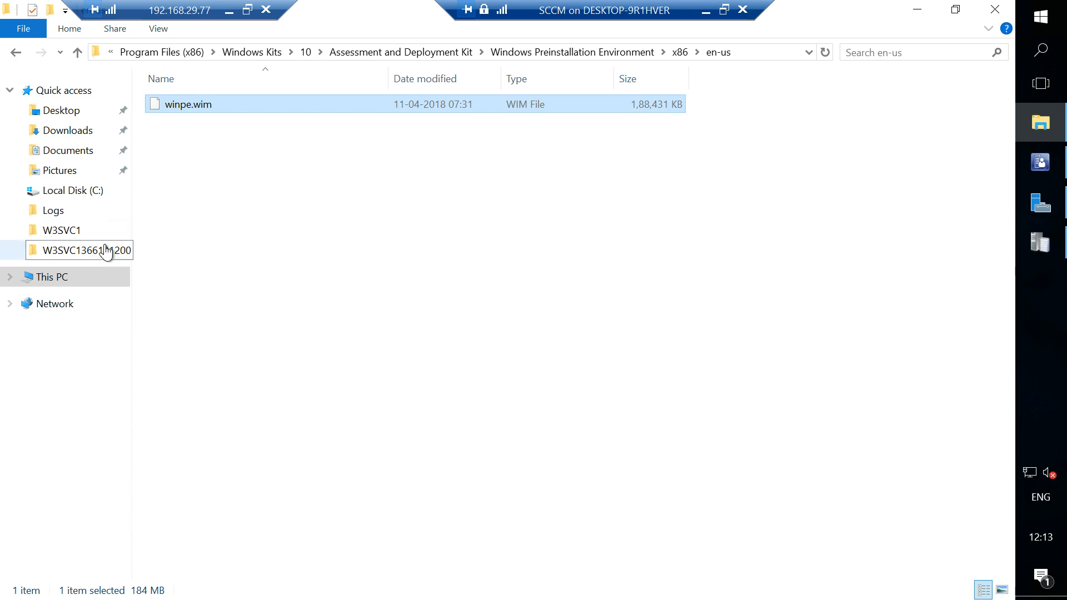
left_click(72, 191)
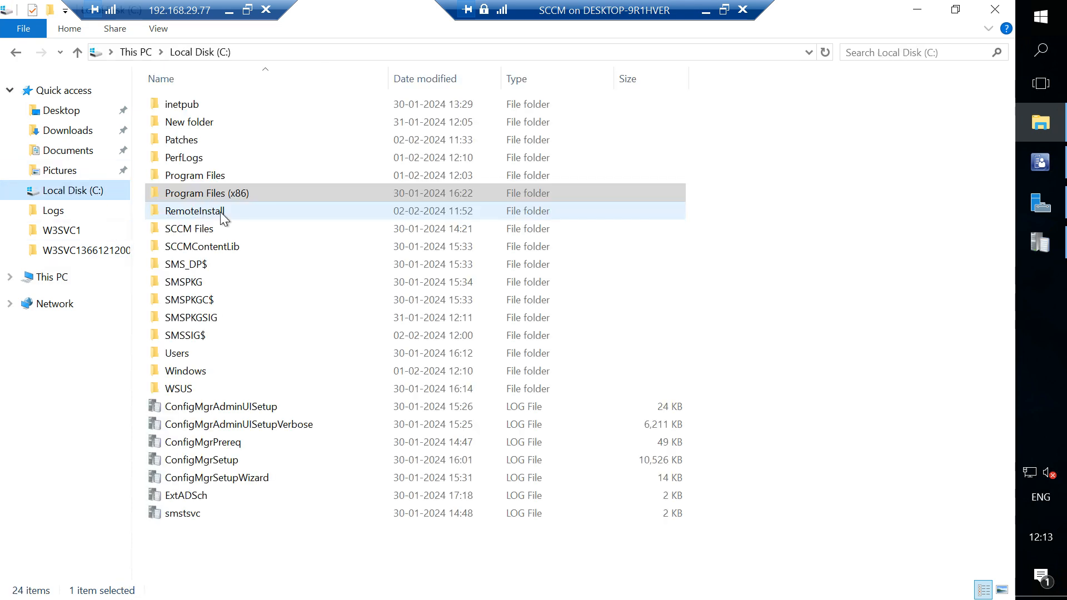
double_click(212, 213)
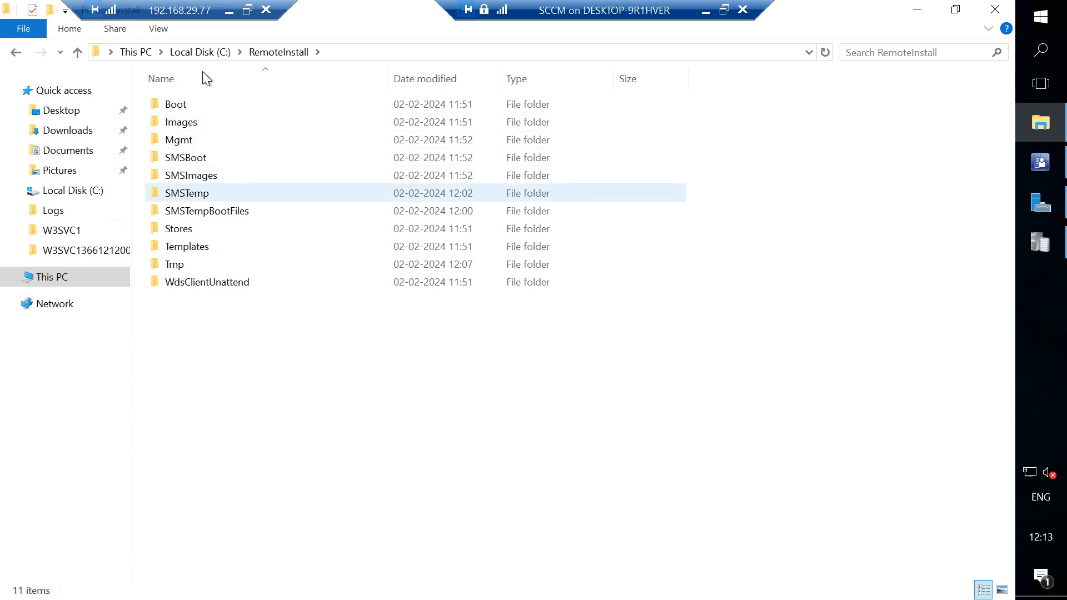
double_click(197, 161)
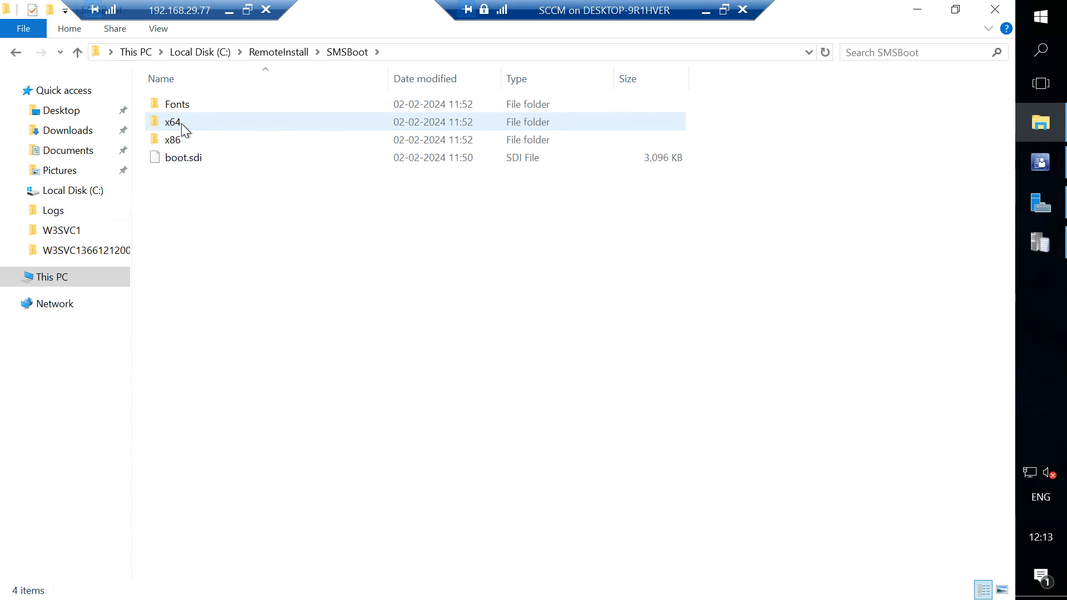
double_click(408, 125)
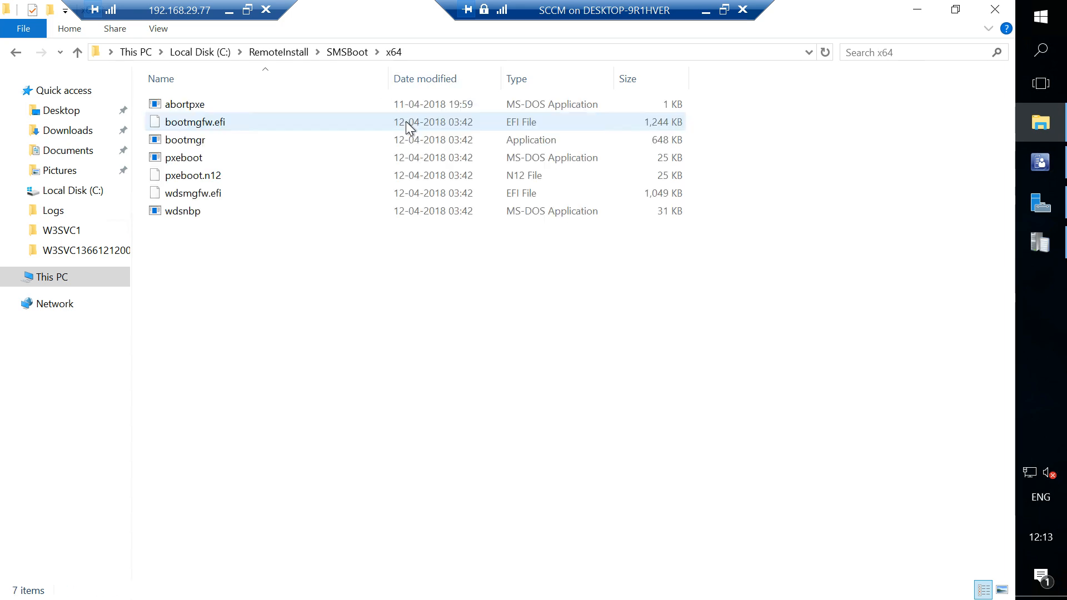
left_click(706, 11)
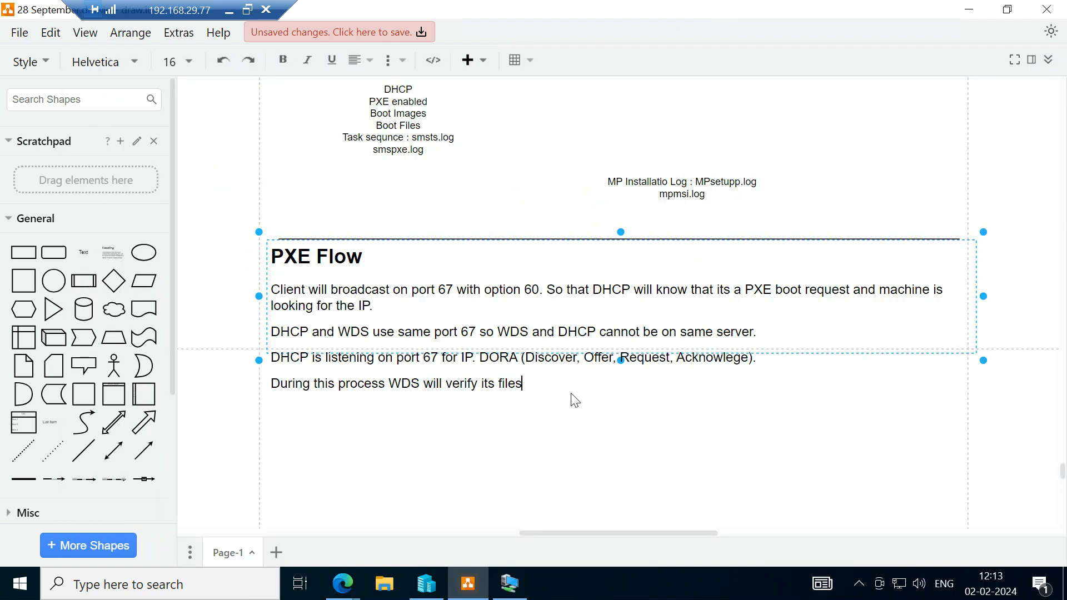
Continue the fourth paragraph with "if WDS not configured properly".
type("if WDS not configured ")
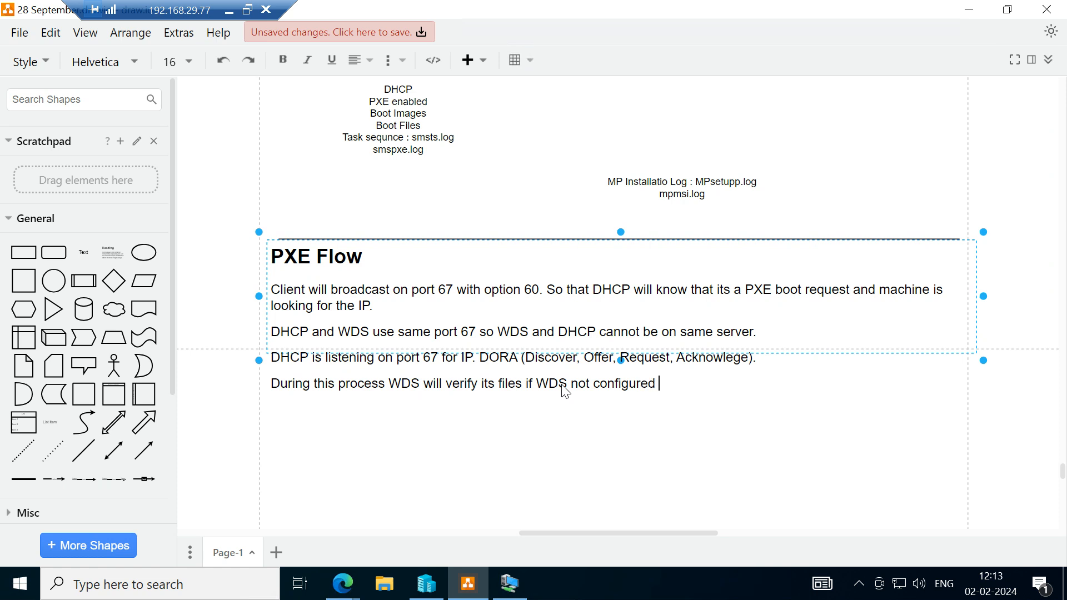
type("properly IP will no")
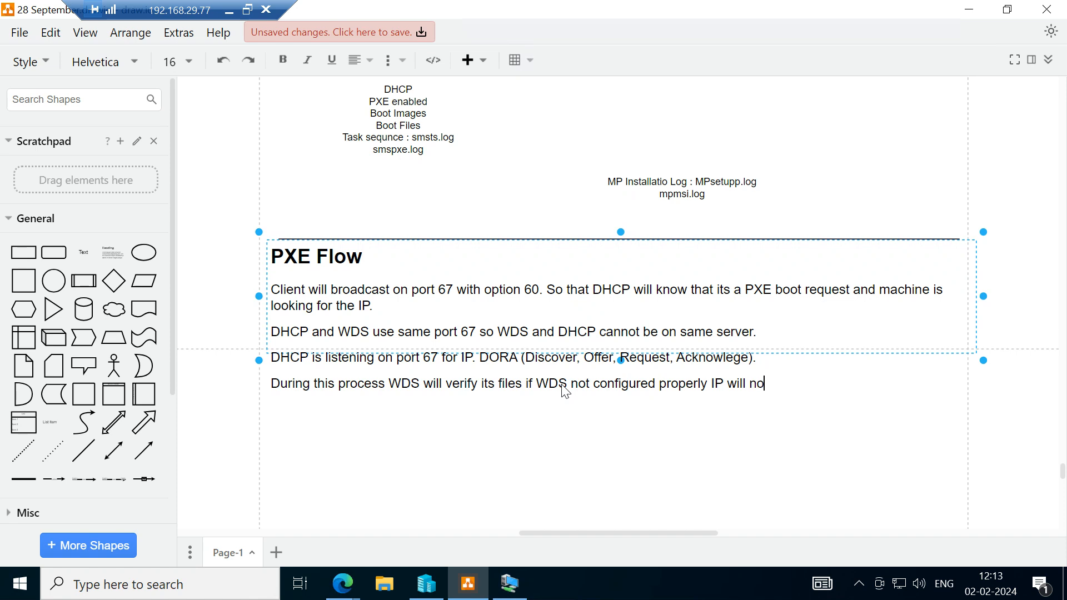
Finish the fourth paragraph with "IP will not be offered and PXE will fail." and begin a new paragraph.
type("t be offered and PXE will fail.")
key("Return")
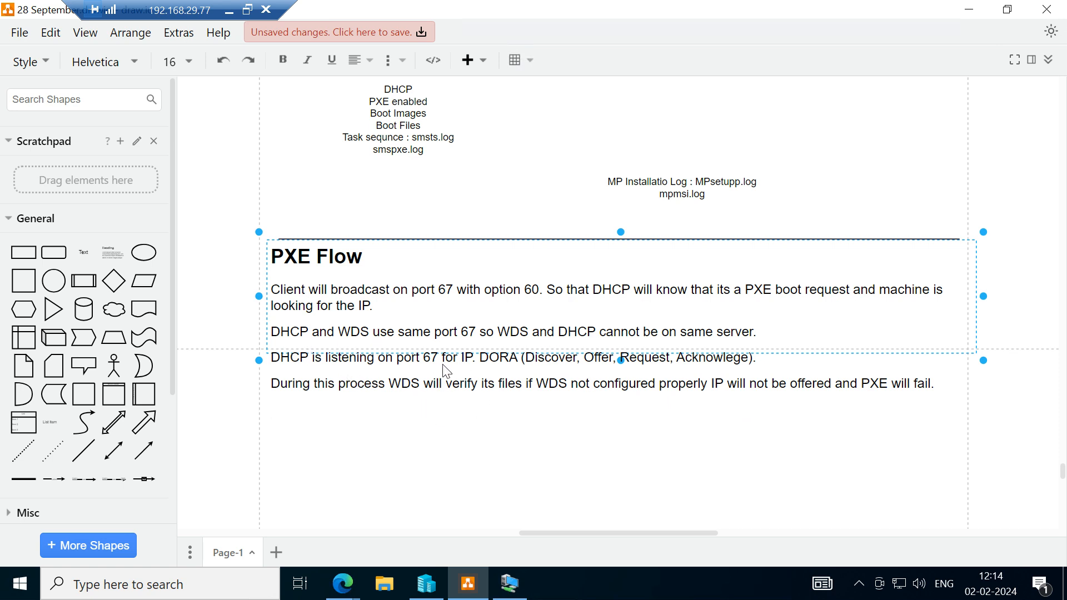
Write "Because DHCP waits for confirmation of WDS." as the fifth PXE Flow paragraph.
left_click(419, 412)
type("Bec")
key("BackSpace")
type("c")
key("BackSpace")
type("cause DHCP ")
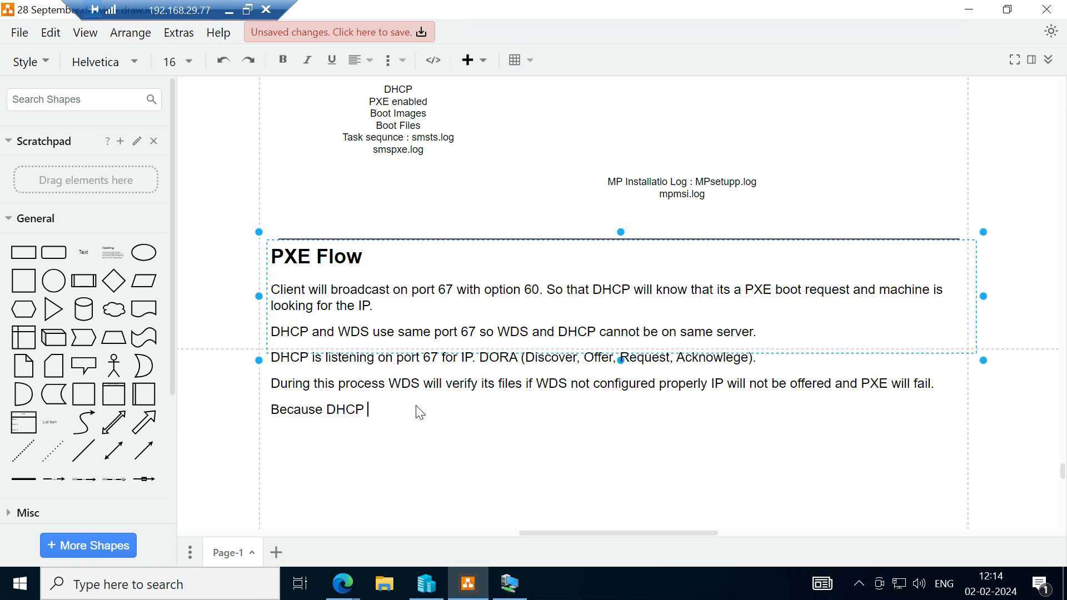
type("waits for confirmation of ")
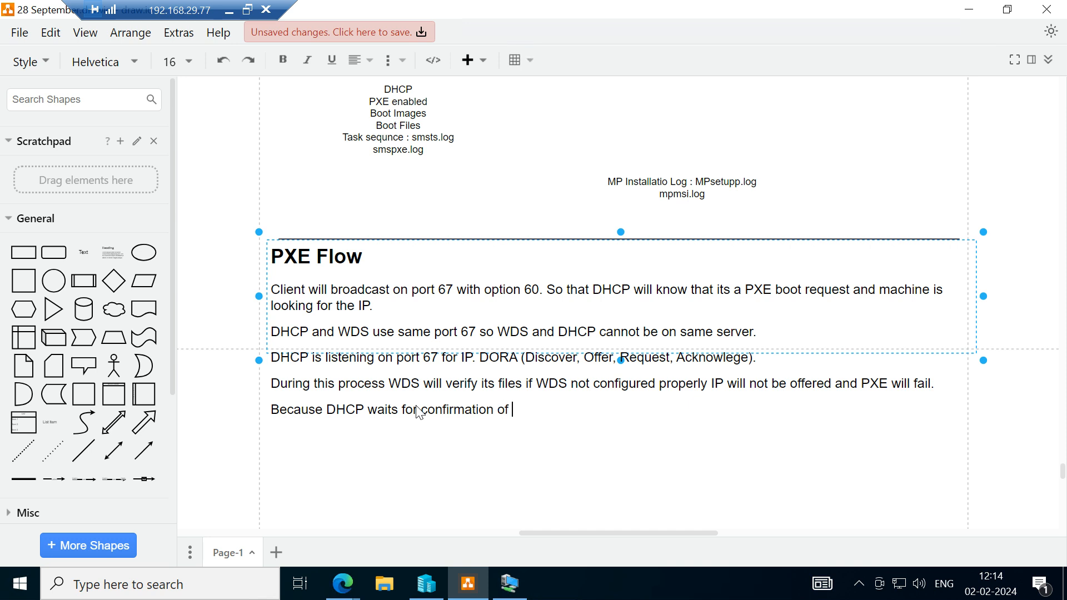
type("WDS.")
Add the sentence "Once WDS is ok DHCP will the IP to machine." to the fifth paragraph.
type("Once WDS ")
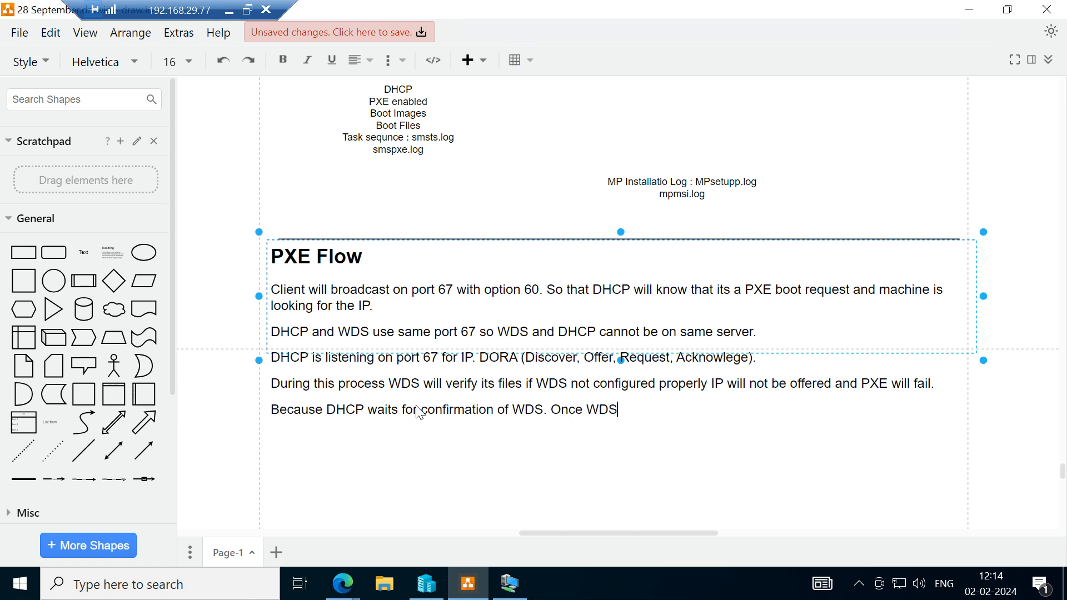
type("is ok DHCP will th")
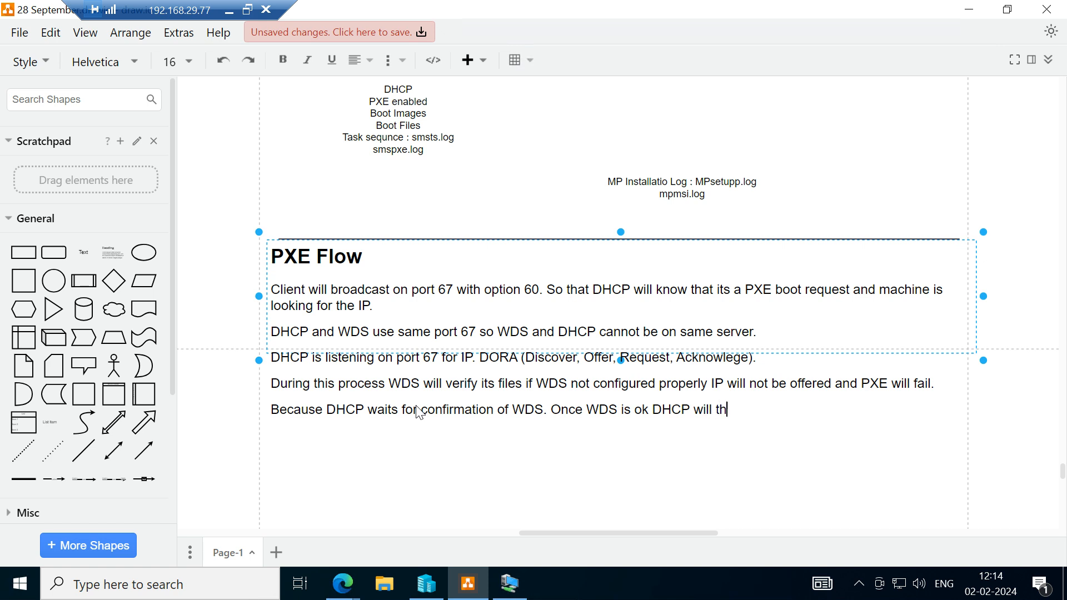
type("e IP to machine")
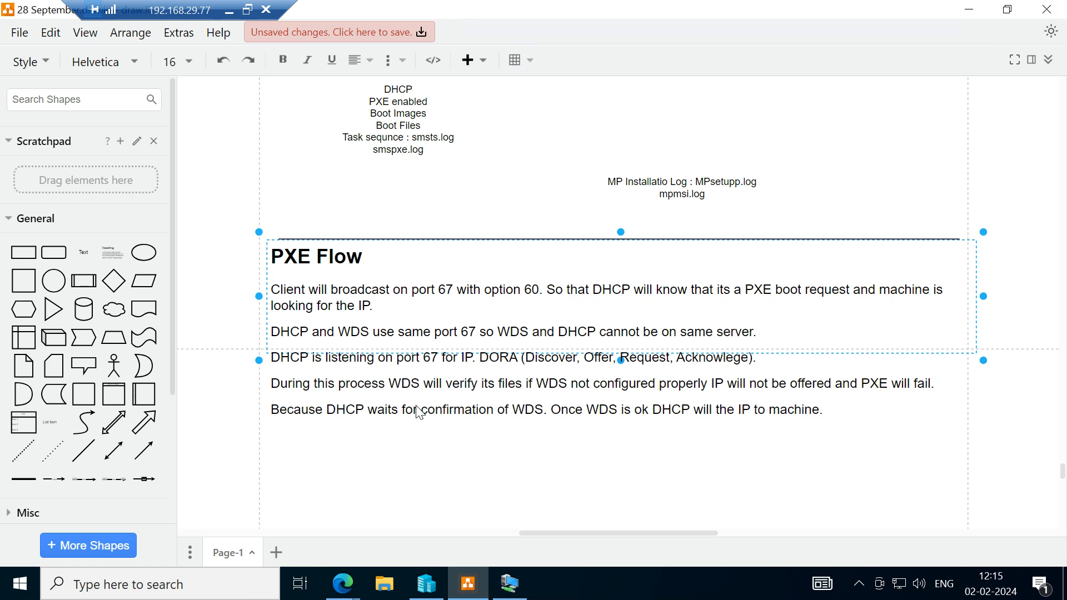
type(".")
End the fifth PXE Flow paragraph with a period and begin a new empty paragraph below it.
key("Return")
left_click(512, 589)
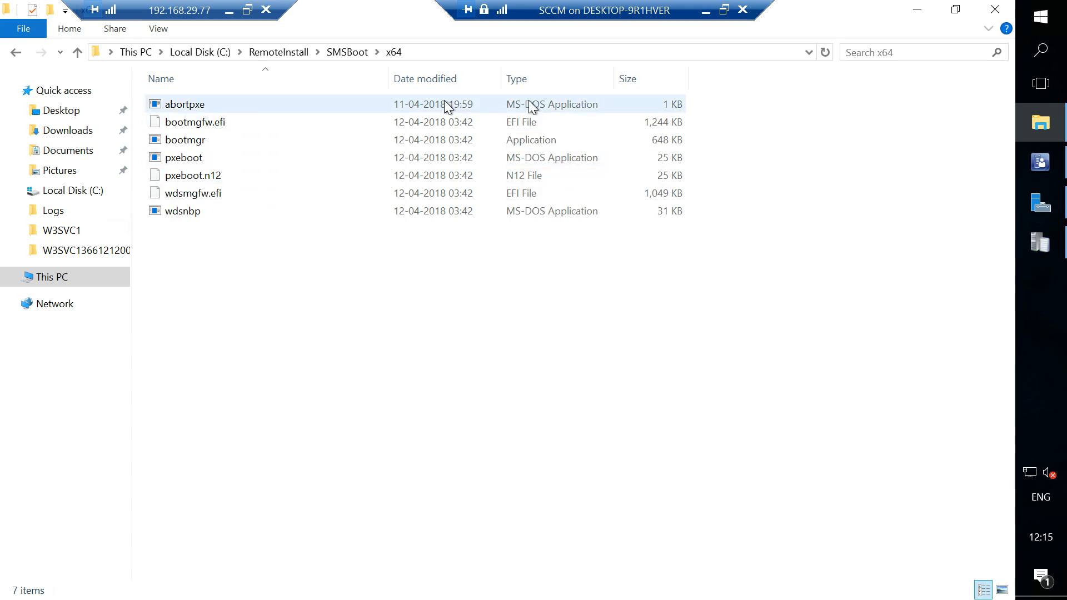
left_click(706, 11)
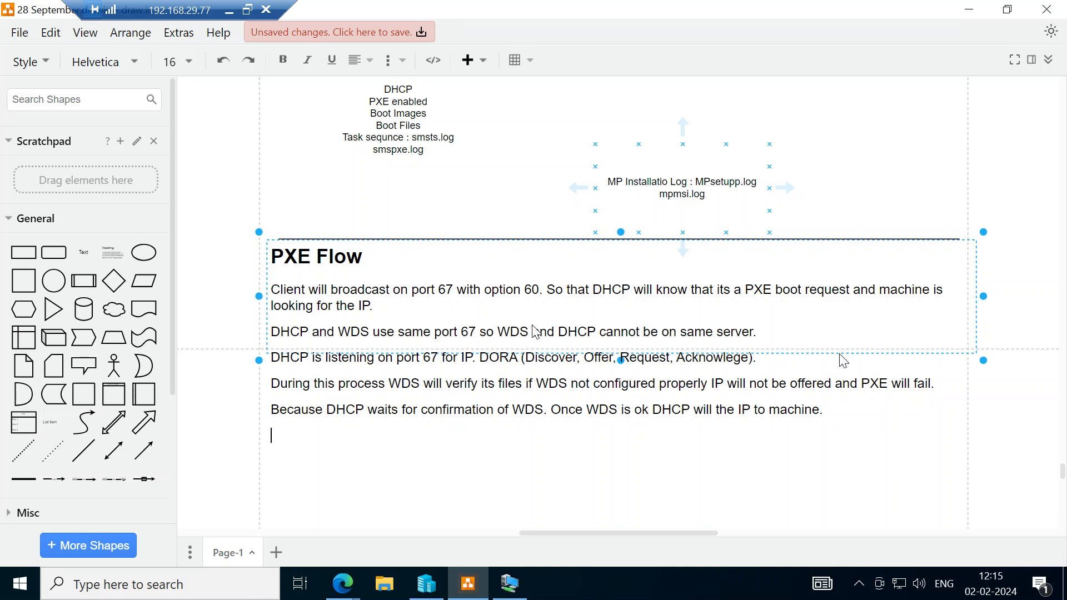
Extend the PXE Flow text box downward so that all five paragraphs fit inside it.
left_click(597, 458)
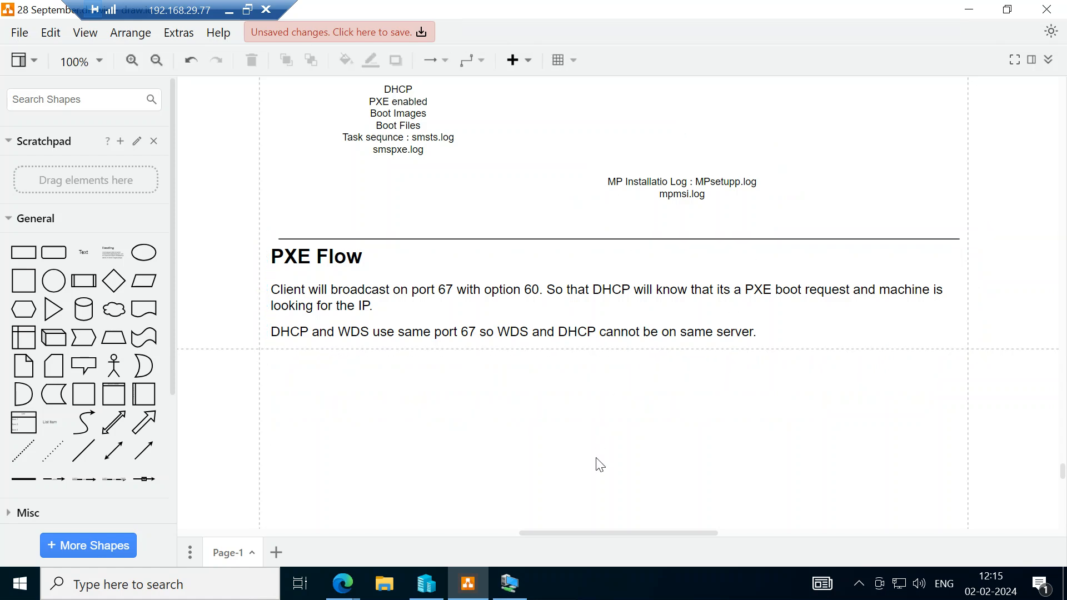
left_click(717, 289)
left_click(694, 308)
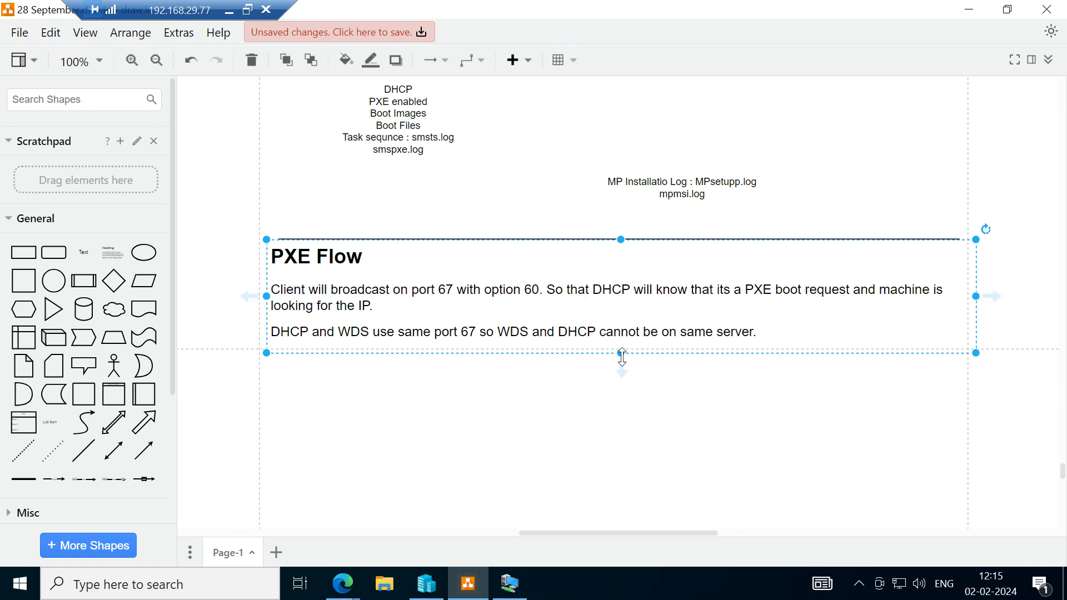
left_click_drag(622, 356, 633, 521)
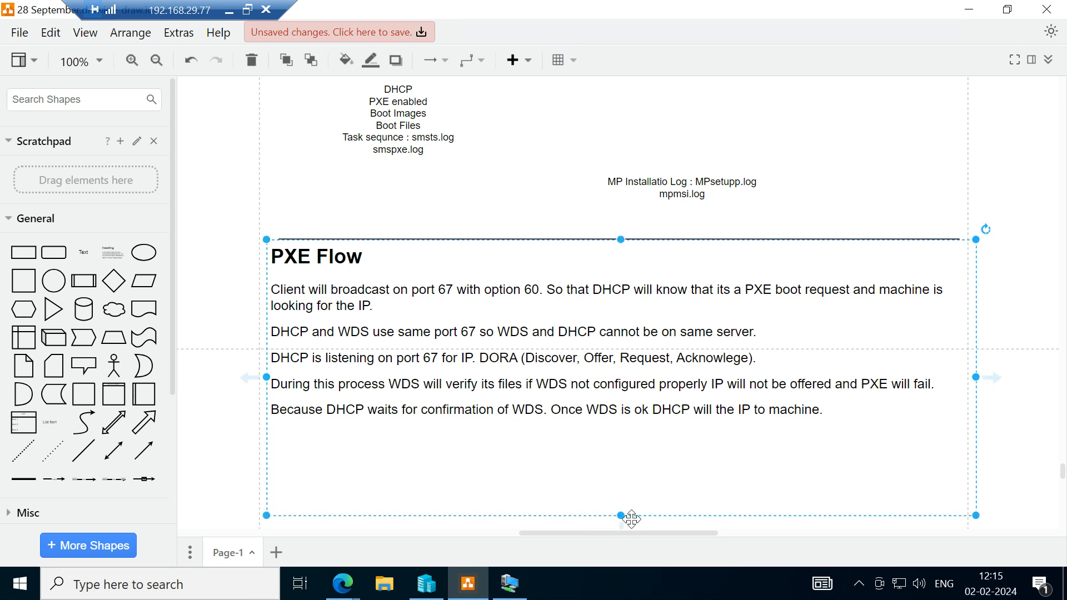
scroll(620, 455, "down", 3)
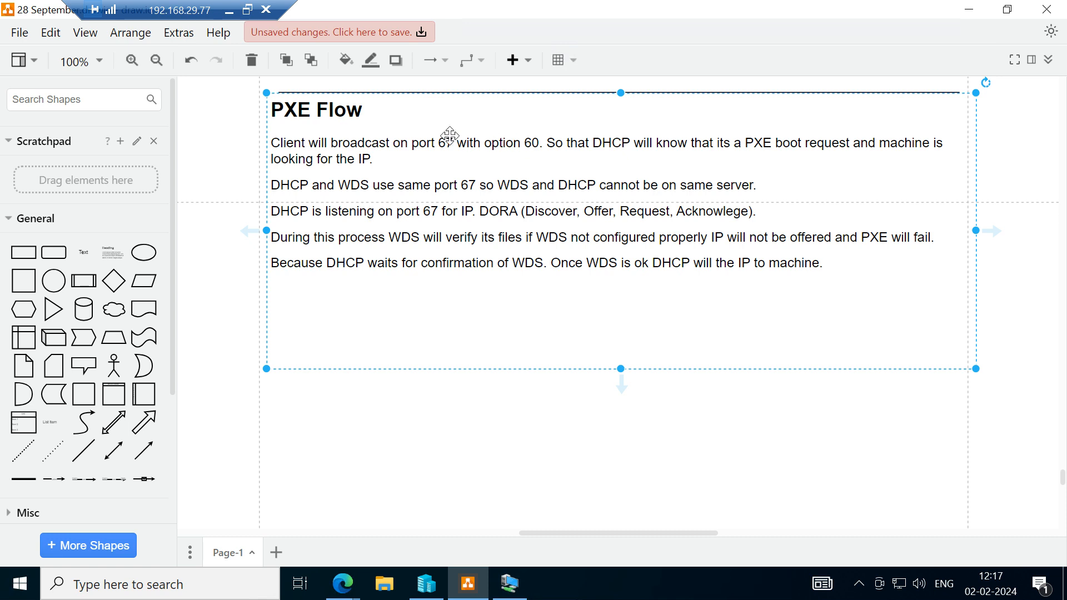
Reopen the PXE Flow text for editing and review the paragraphs on option 60 and the shared port 67.
double_click(506, 149)
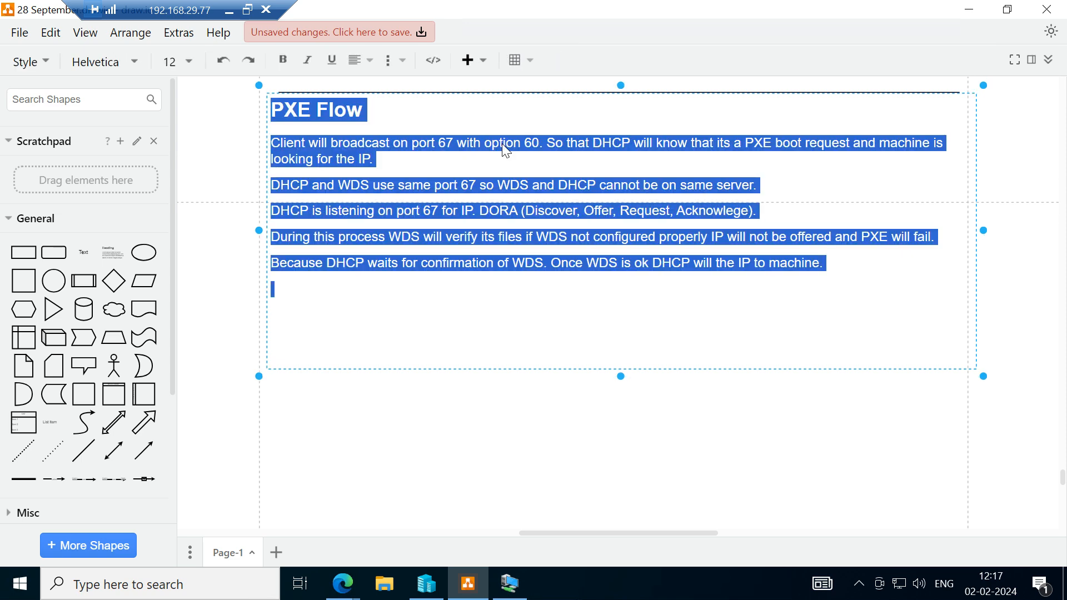
left_click(513, 154)
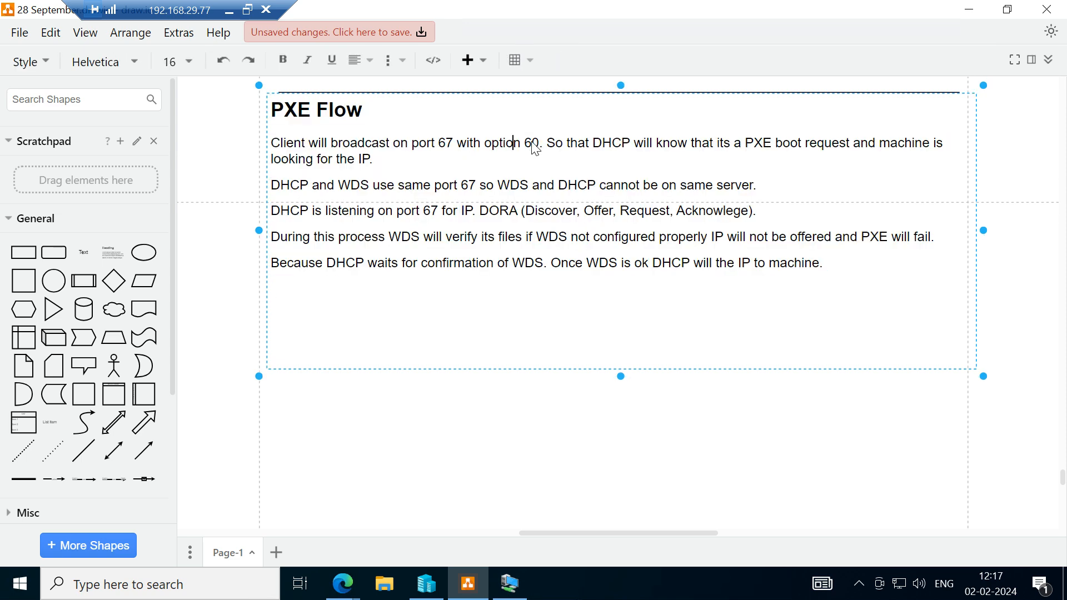
double_click(533, 148)
left_click(528, 190)
left_click(512, 591)
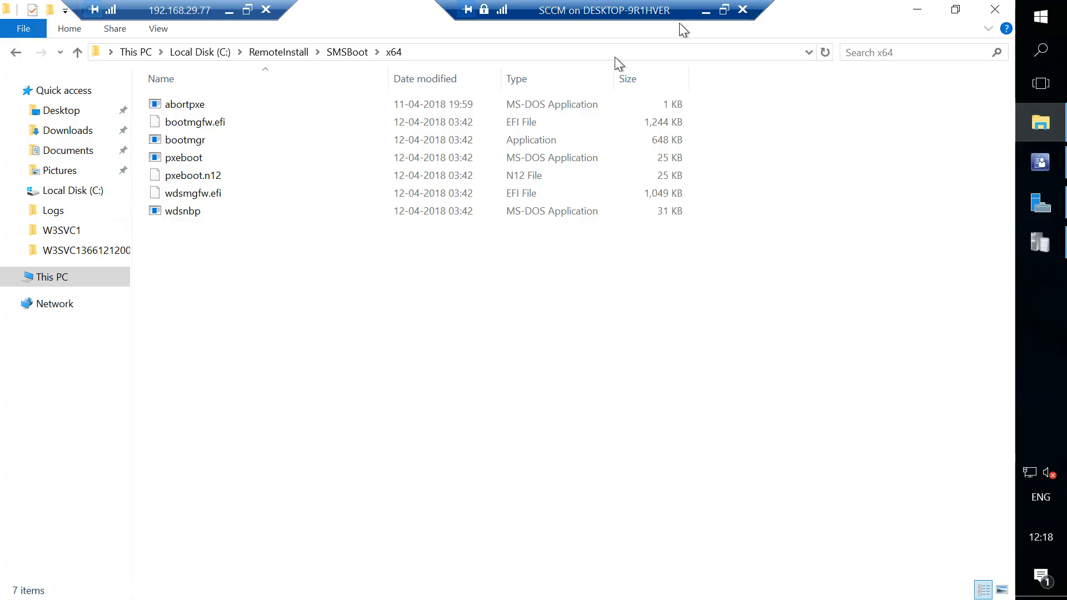
left_click(706, 13)
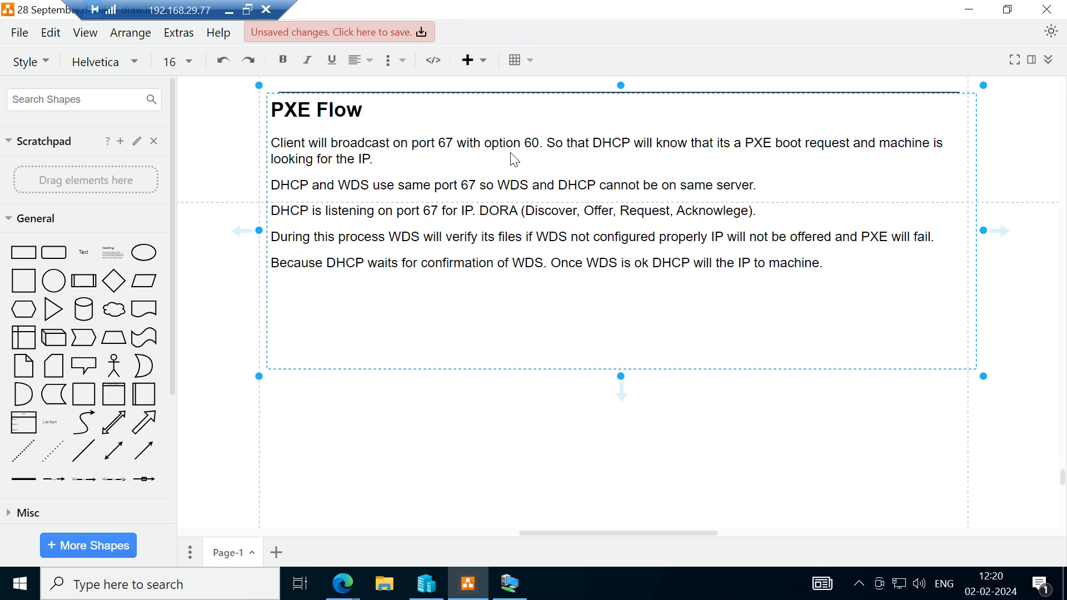
left_click(508, 584)
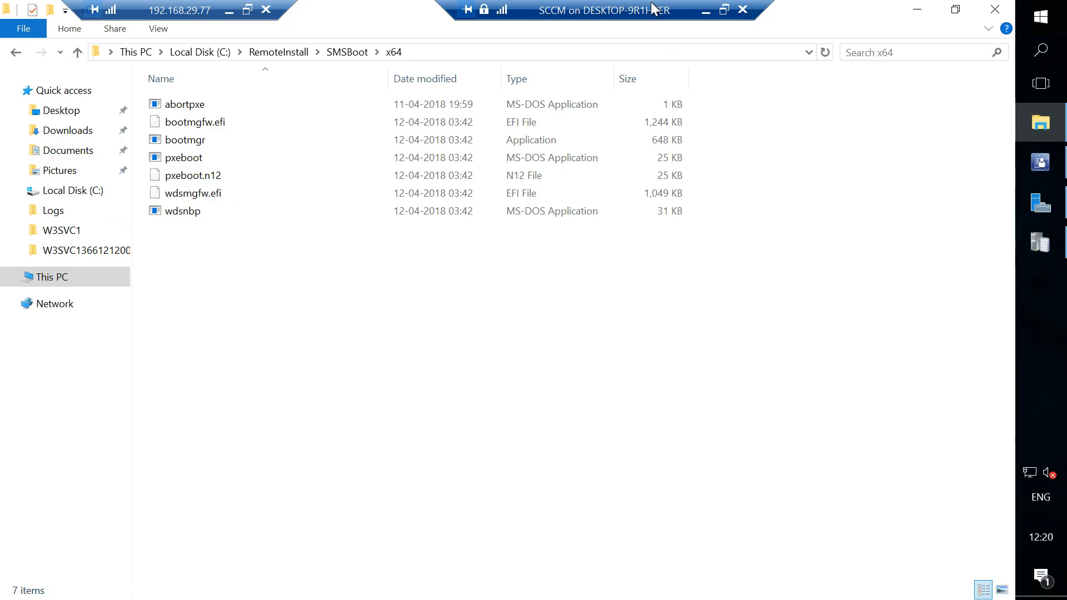
left_click(703, 13)
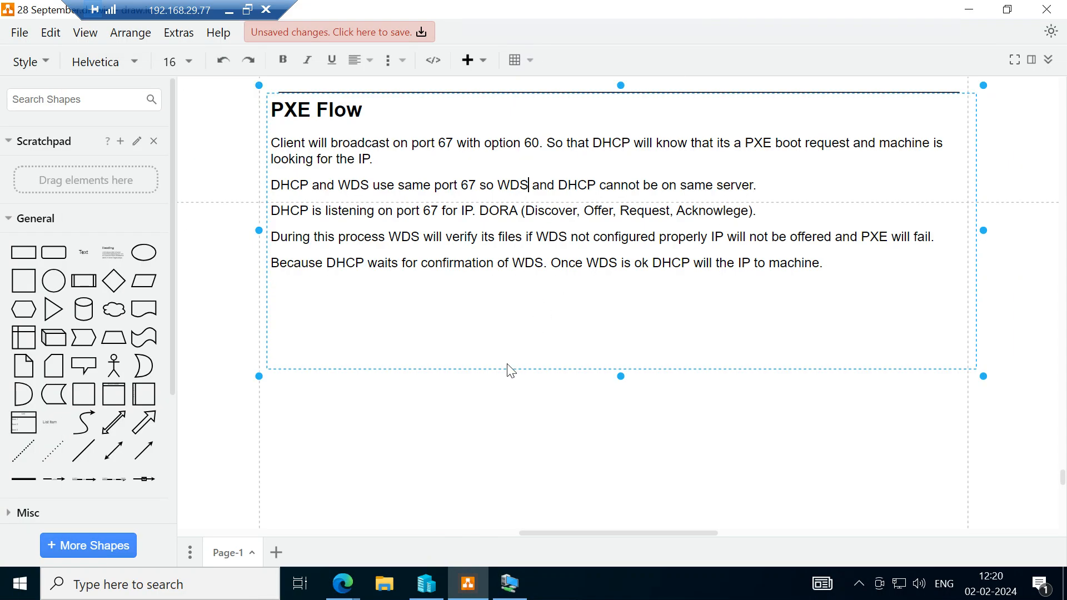
left_click(423, 164)
left_click(463, 308)
mouse_move(509, 594)
left_click(510, 583)
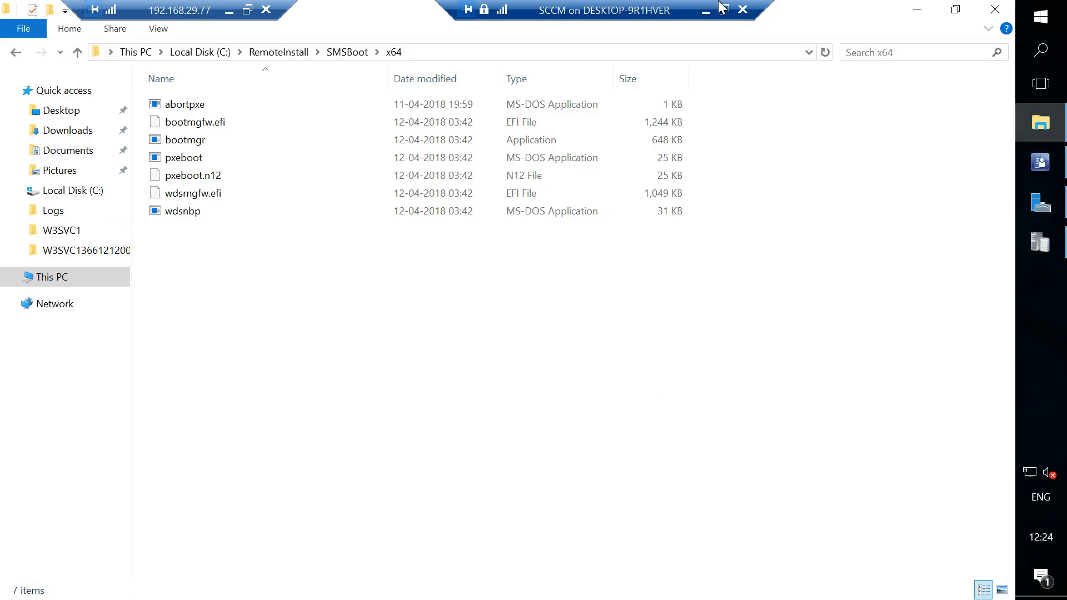
left_click(707, 11)
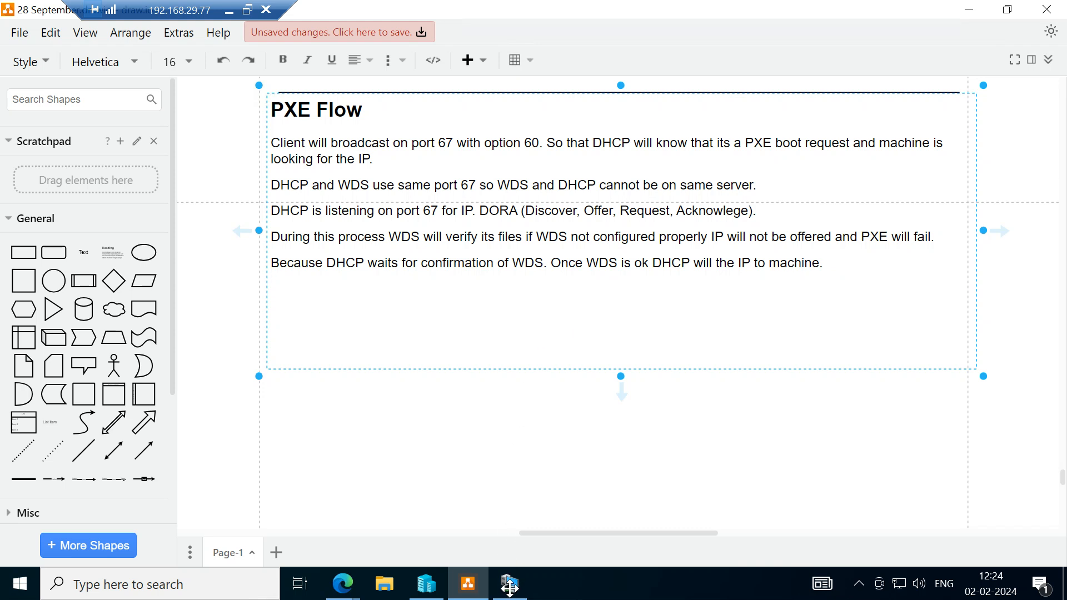
mouse_move(510, 589)
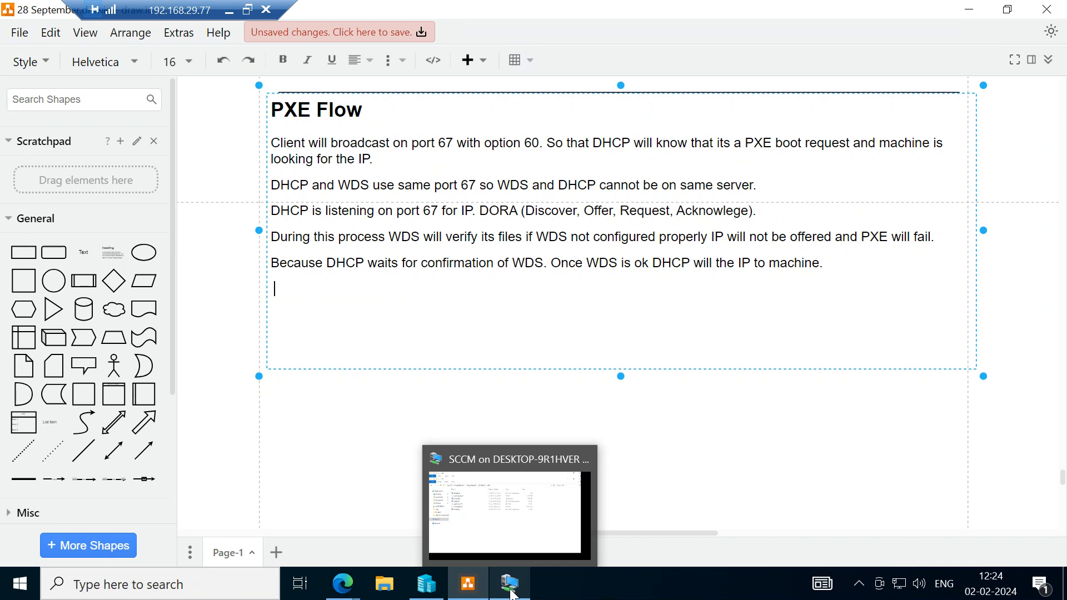
left_click(552, 550)
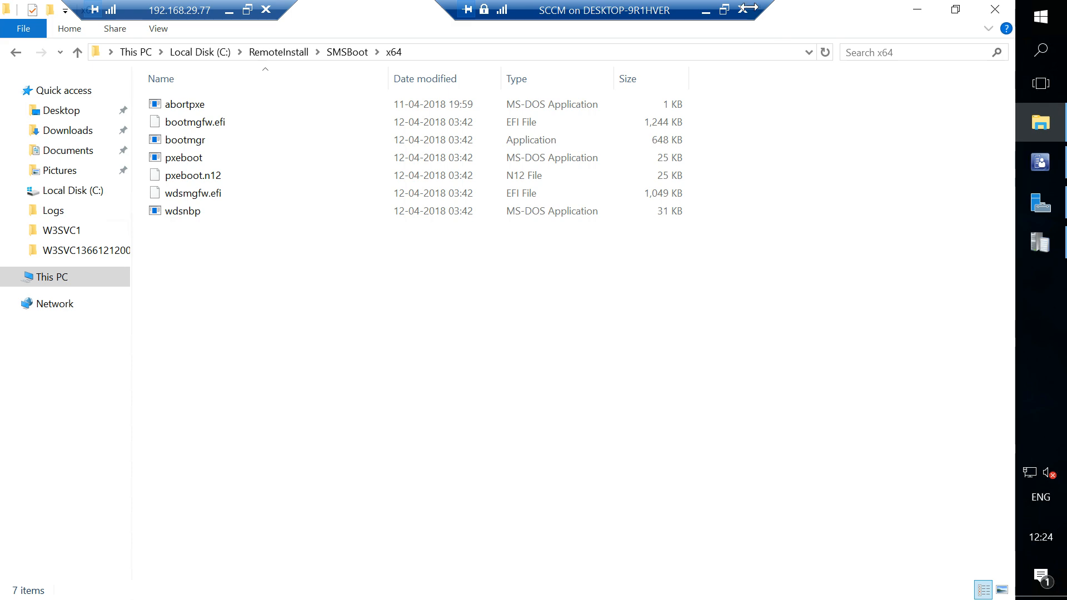
left_click(707, 11)
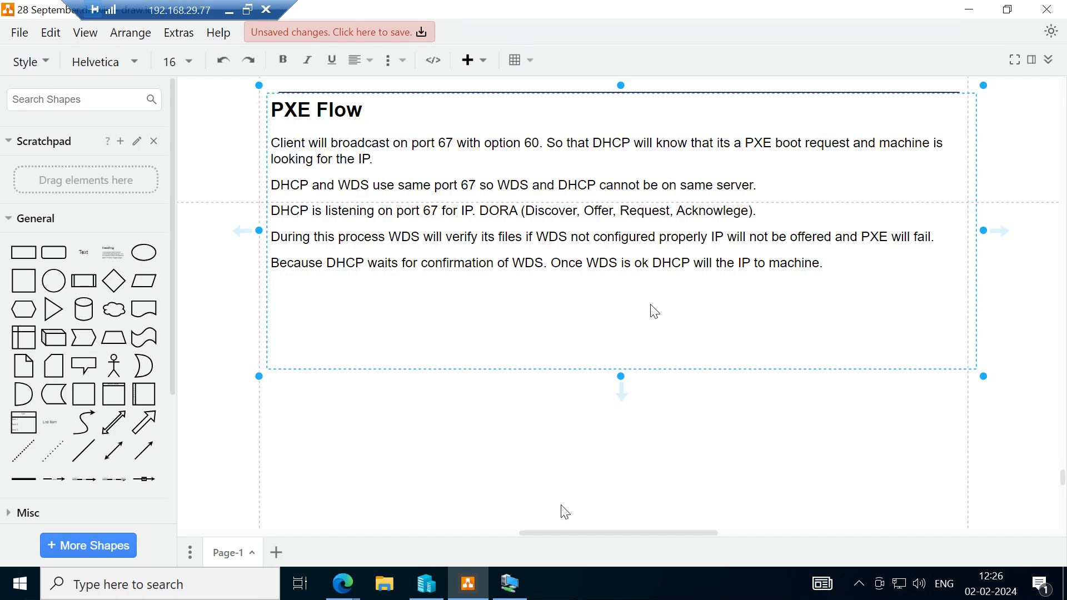
Switch to the Configuration Manager console and inspect the communication and PXE properties of the SRV2.HP.COM distribution point.
left_click(510, 584)
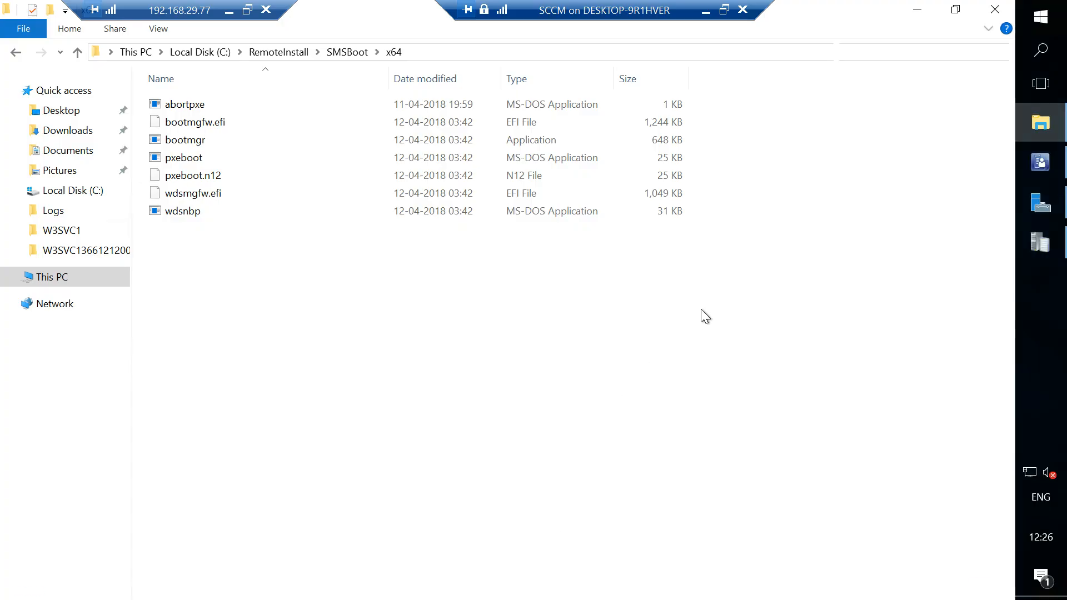
left_click(1041, 163)
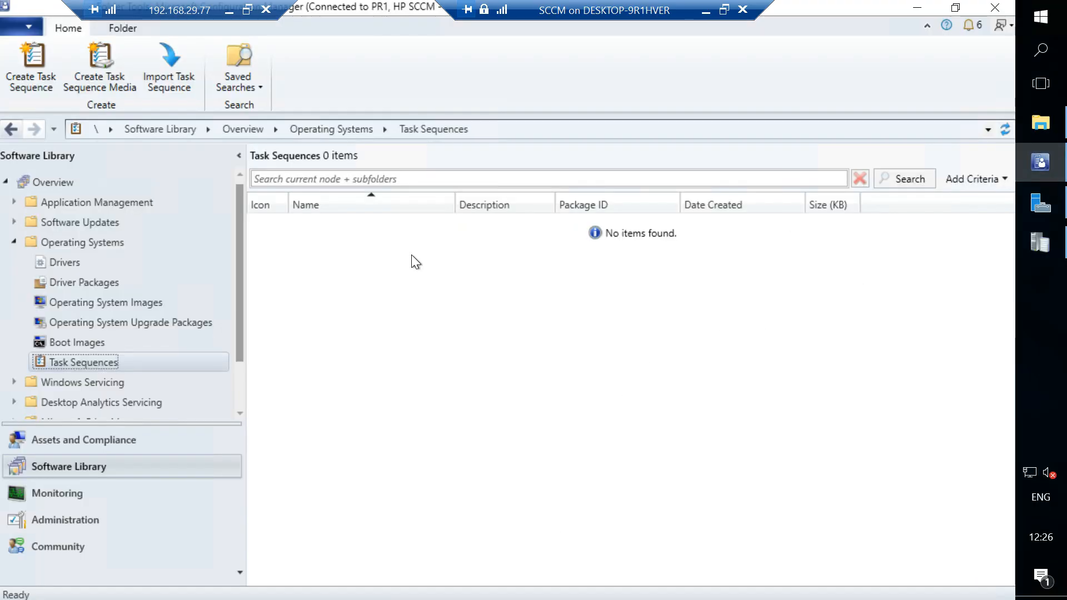
left_click(53, 520)
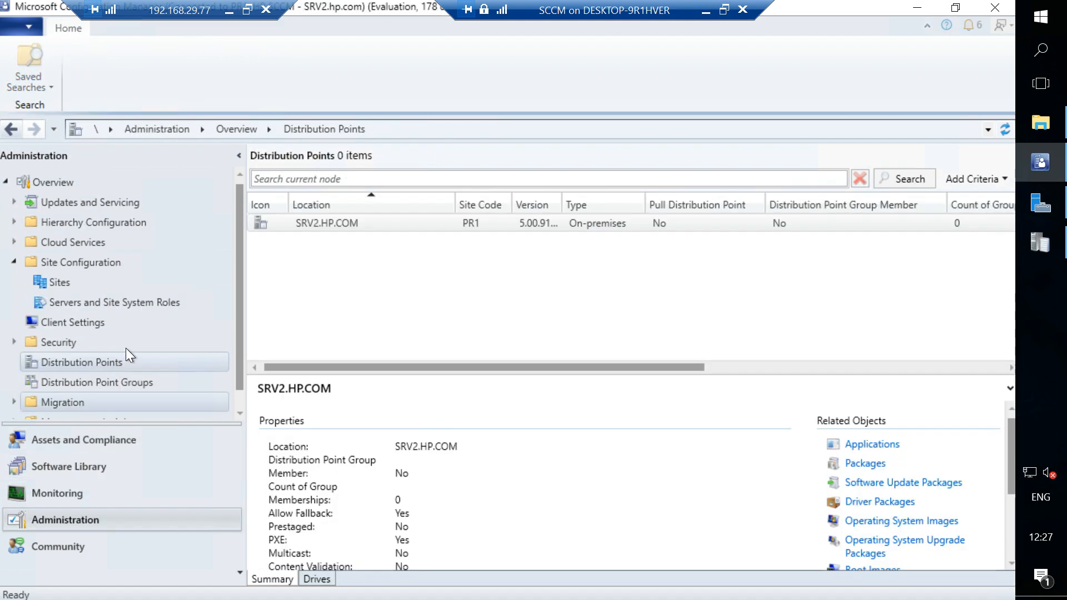
right_click(351, 228)
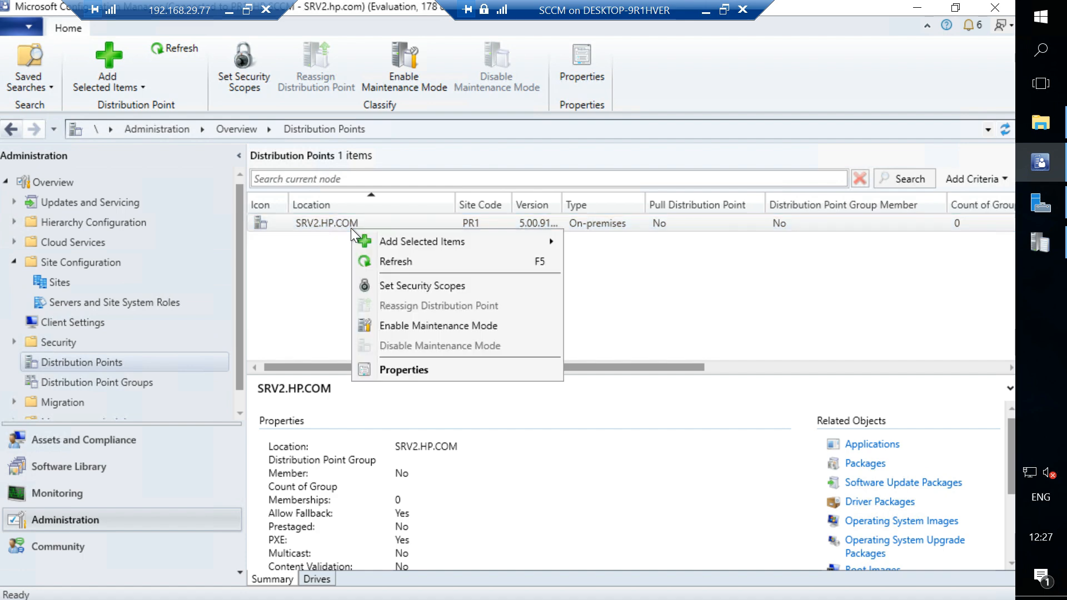
left_click(406, 369)
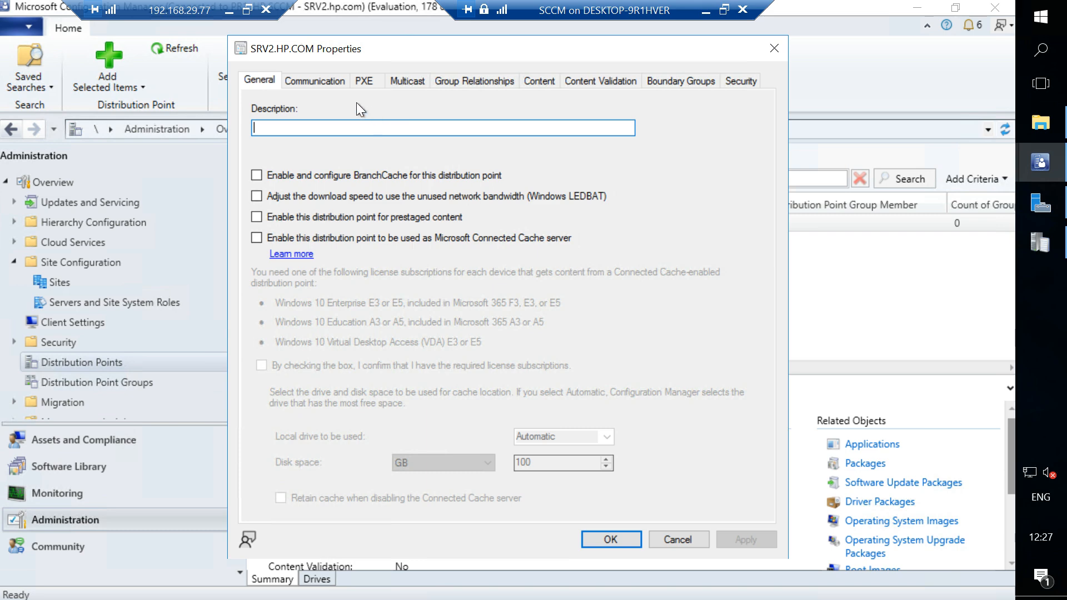
left_click(325, 78)
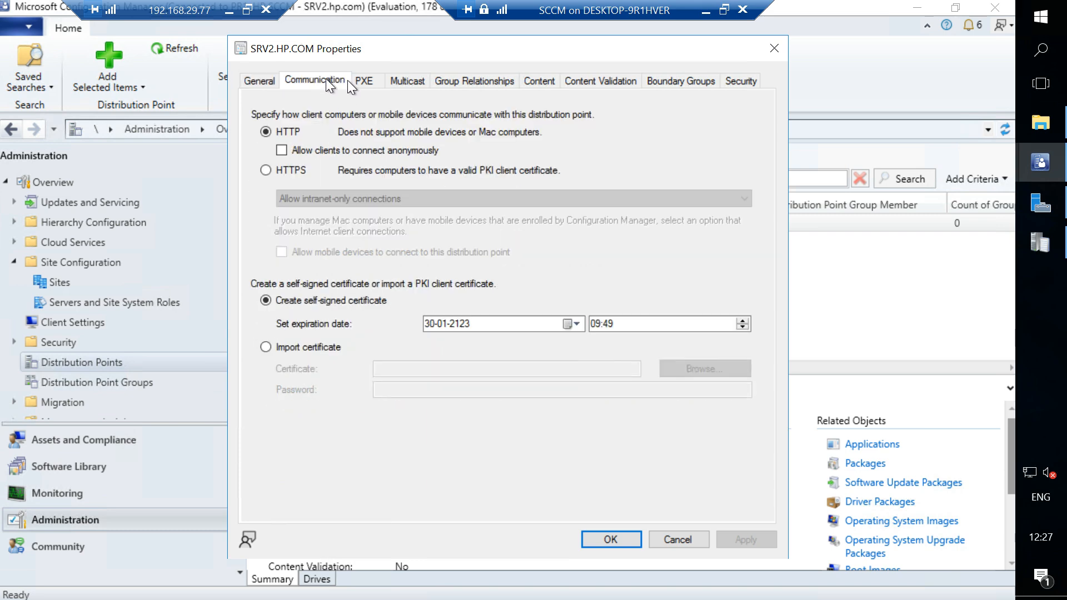
left_click(358, 79)
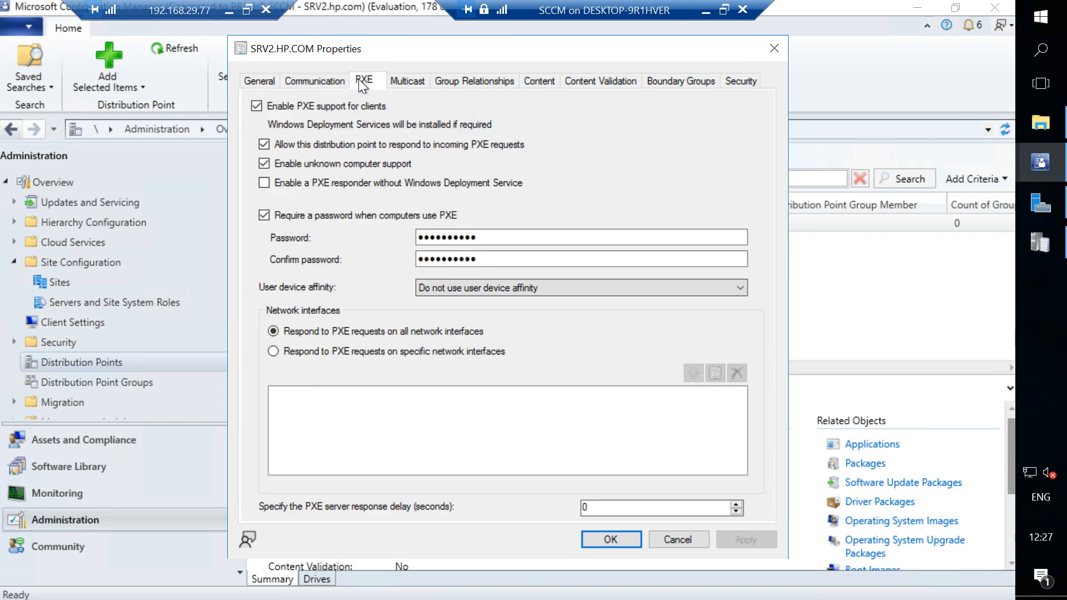
Try responding to PXE requests on specific network interfaces, view the MAC address entry, and close the properties without saving.
left_click(331, 350)
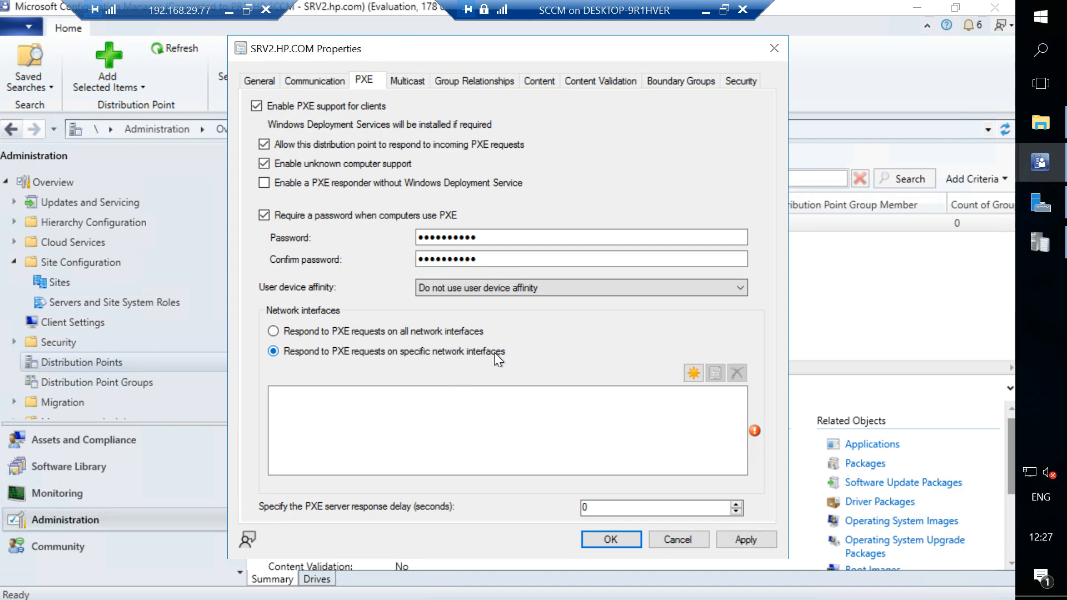
left_click(692, 372)
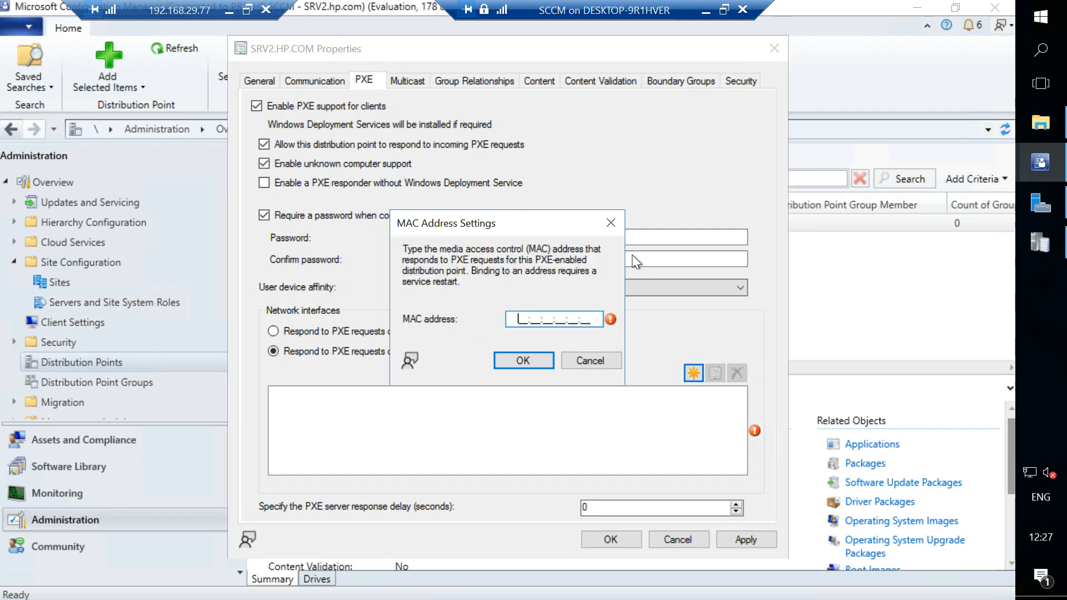
left_click(615, 226)
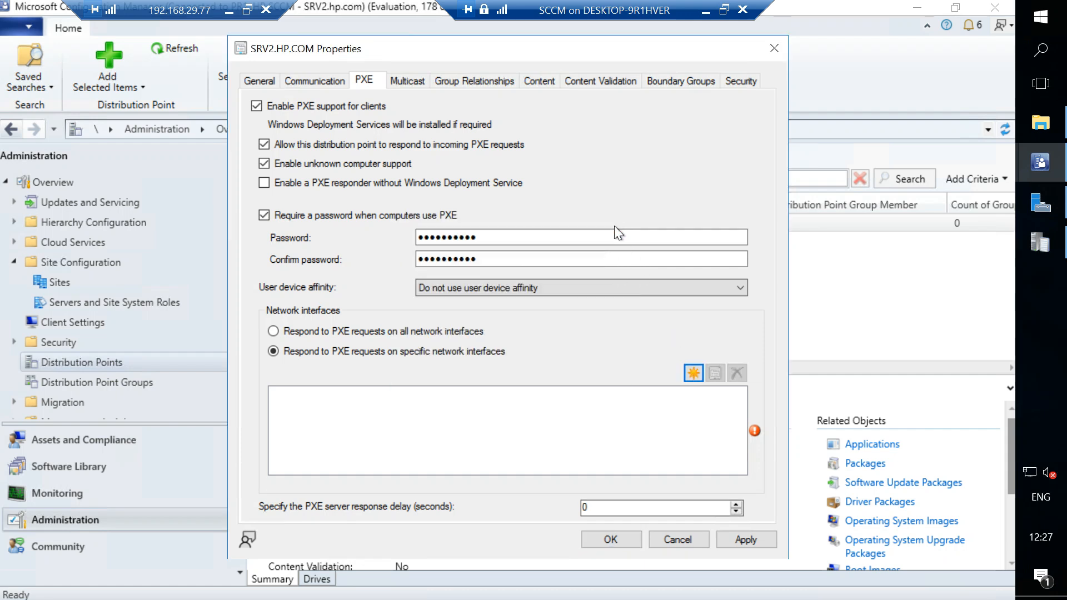
mouse_move(755, 430)
left_click(772, 49)
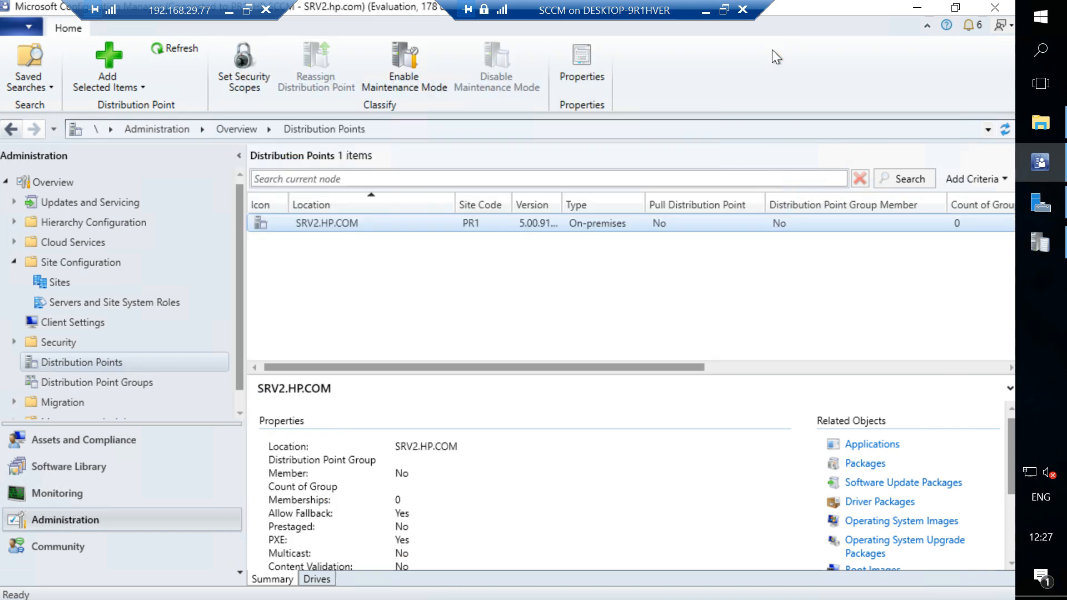
left_click(705, 12)
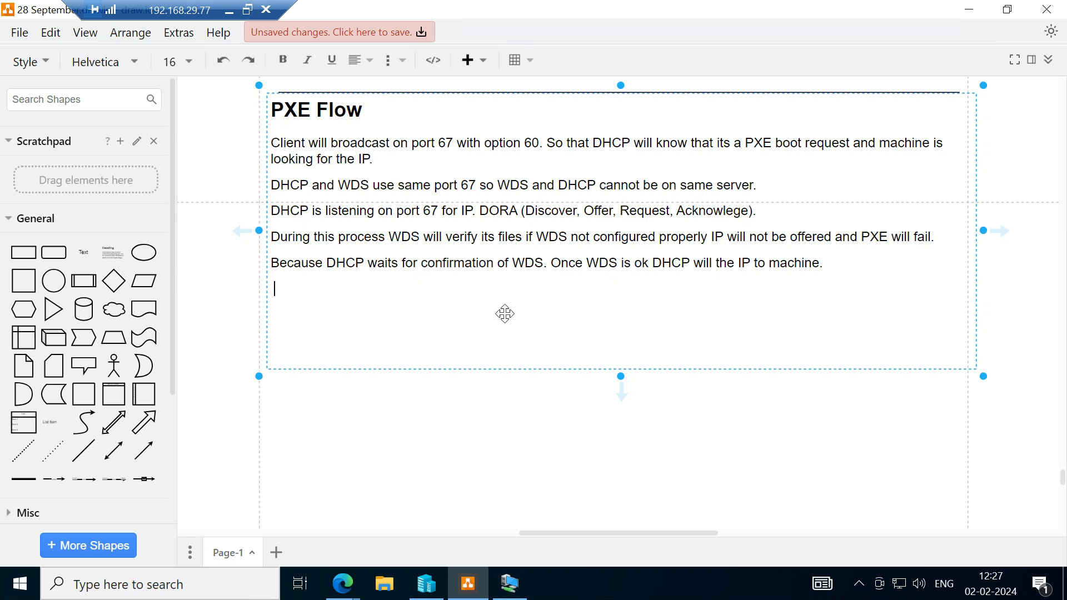
mouse_move(517, 588)
left_click(518, 588)
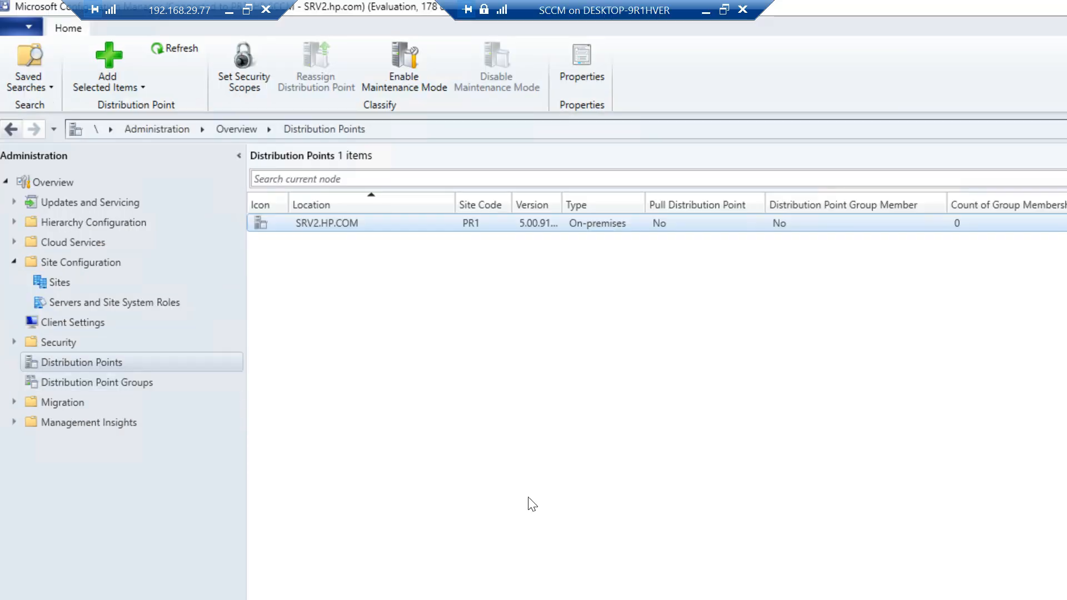
left_click(706, 10)
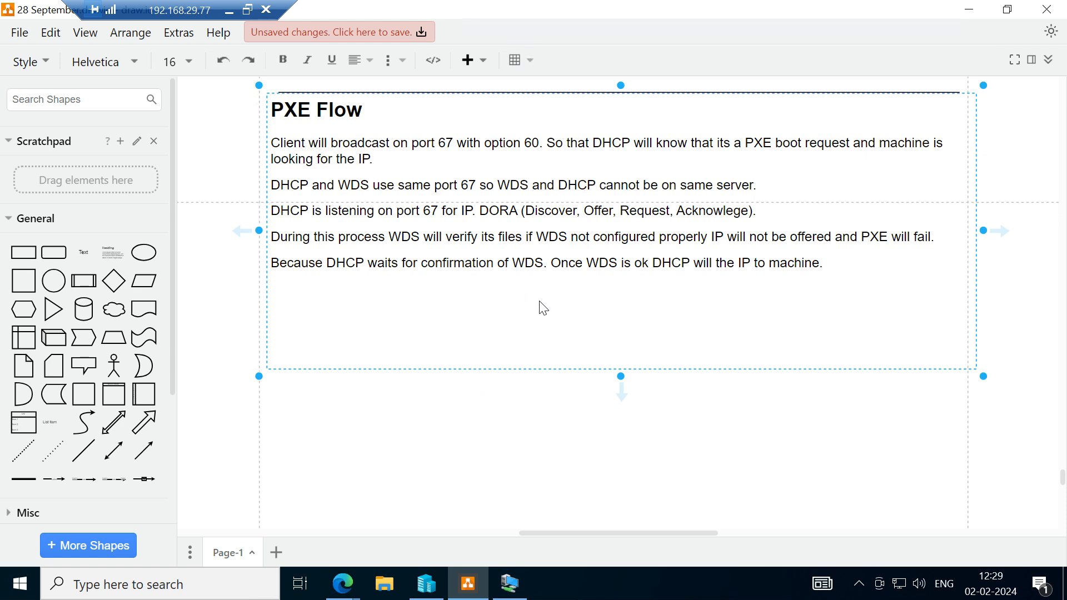
left_click(511, 585)
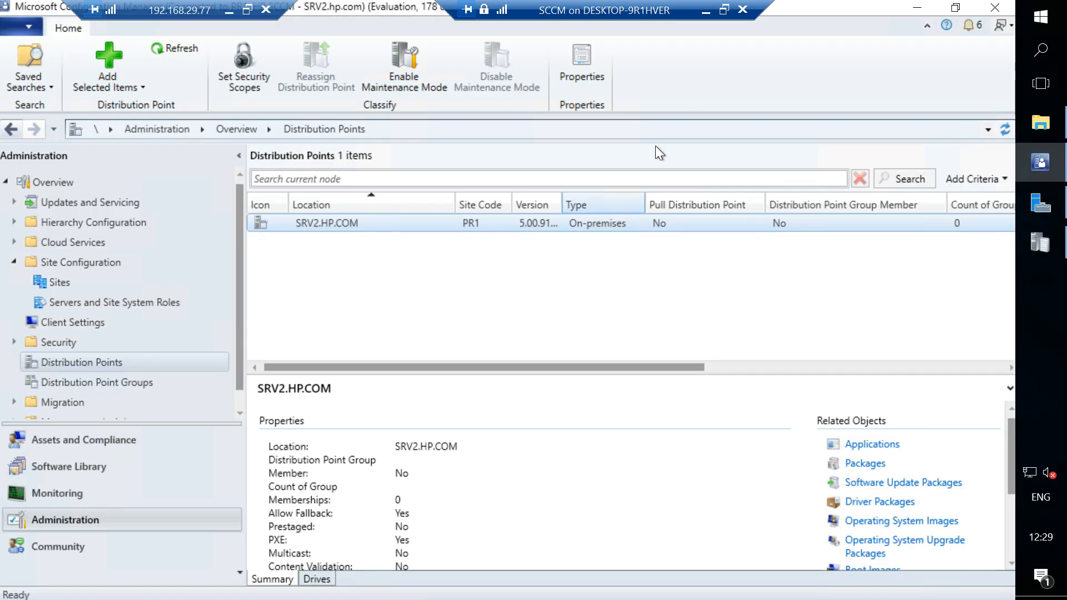
left_click(708, 9)
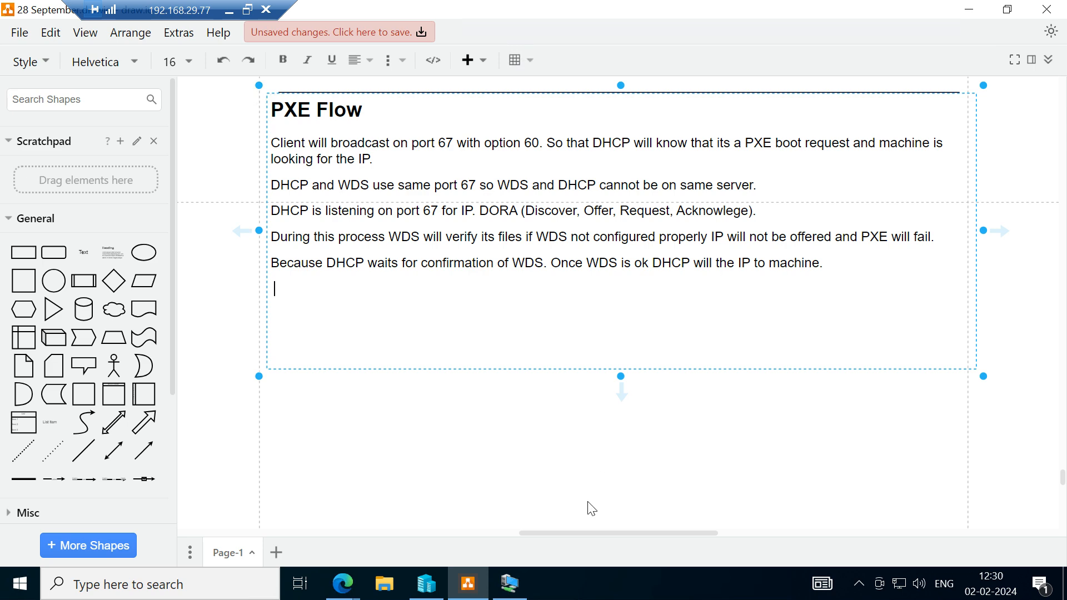
left_click(523, 595)
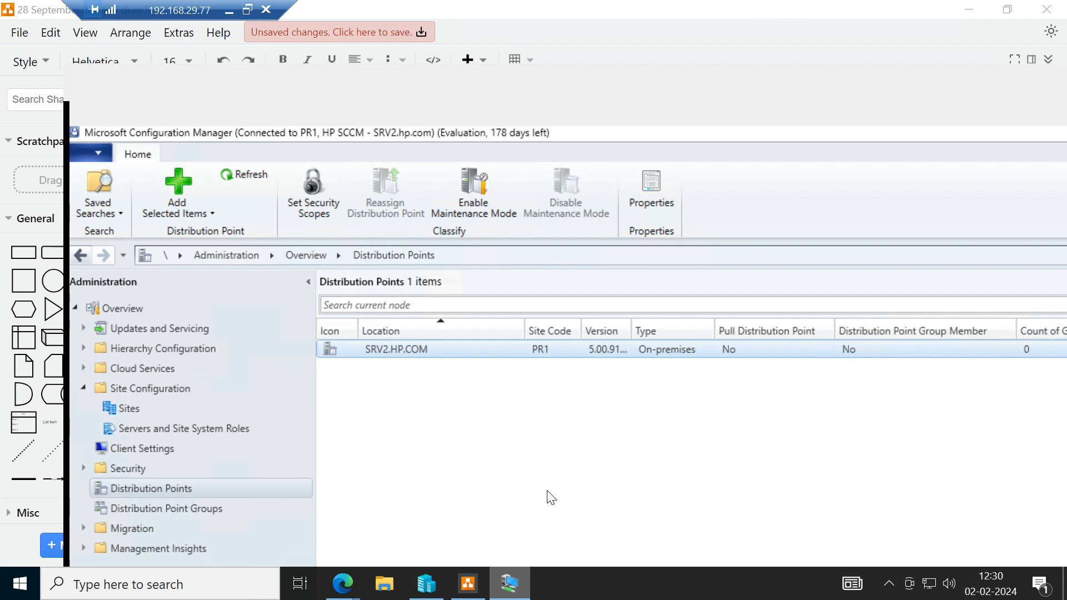
Return to the draw.io diagram and begin a sixth PXE Flow paragraph with "Stored Procedure MP_lookupdevice".
left_click(499, 588)
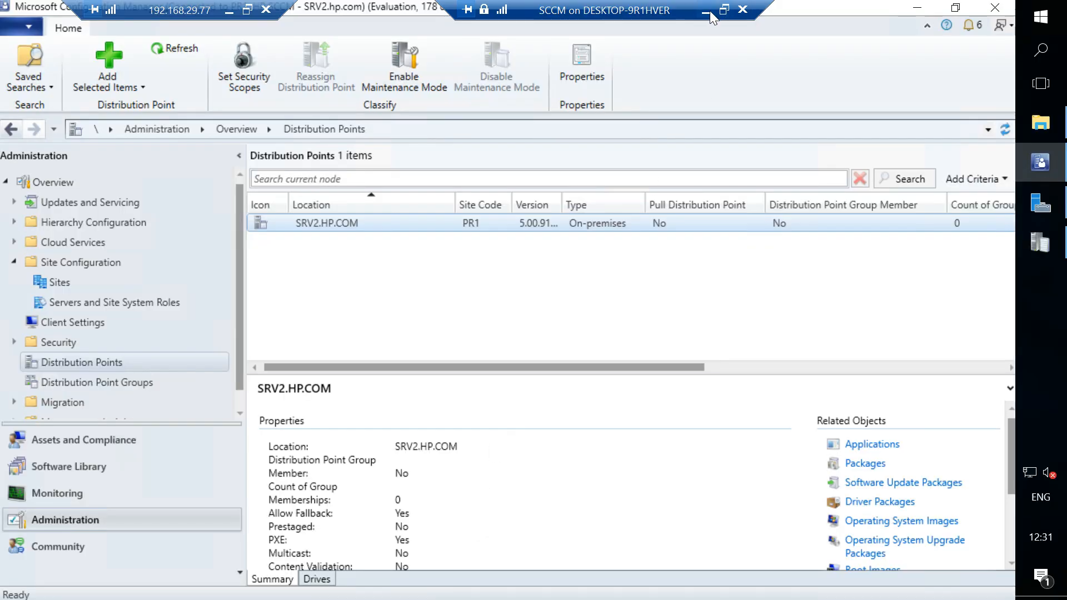
left_click(707, 11)
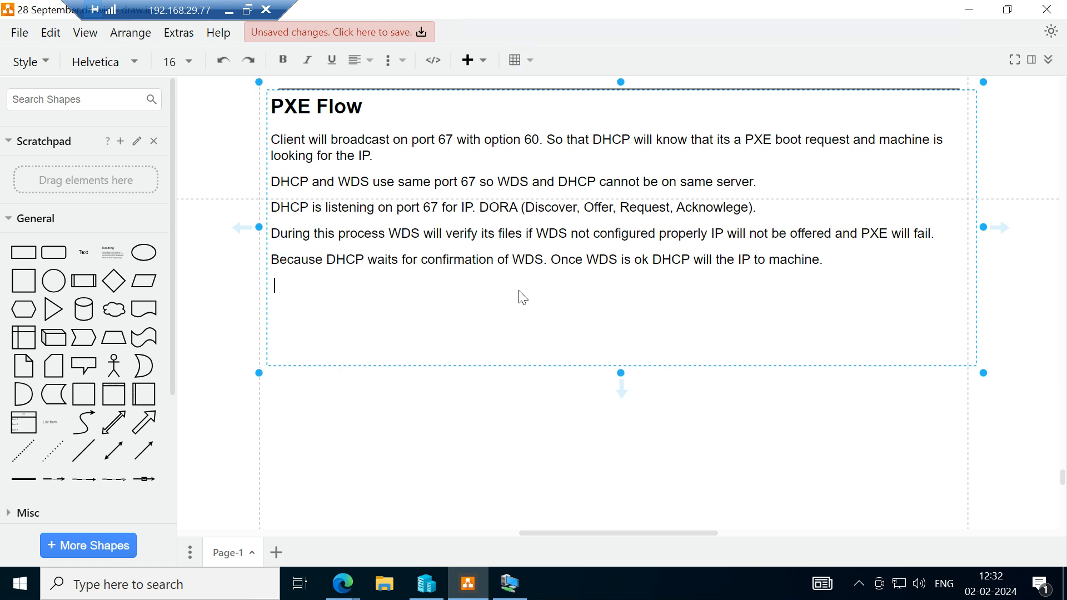
type("Stored Procedure")
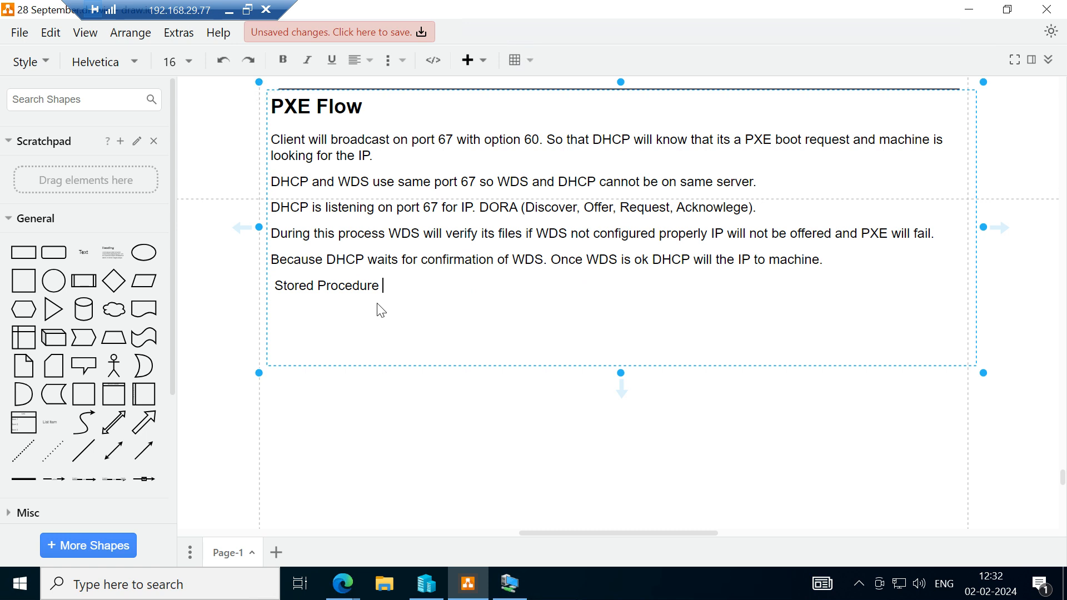
type("MP_lookupdevice")
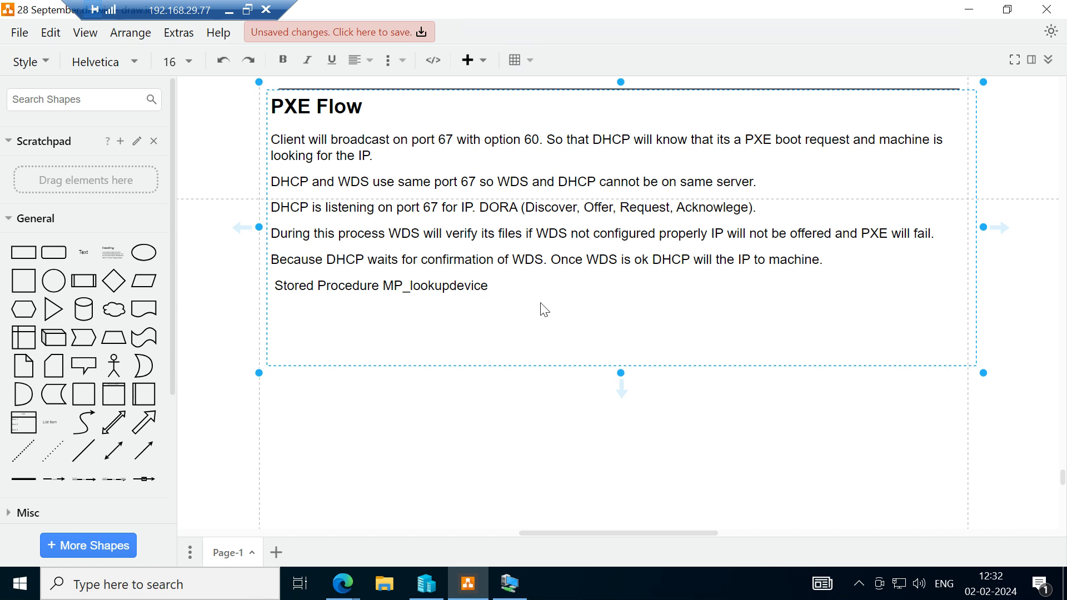
Continue the stored procedure paragraph with "will run and i t will check", correcting the misspelled last word.
type("will run and i t will ceck")
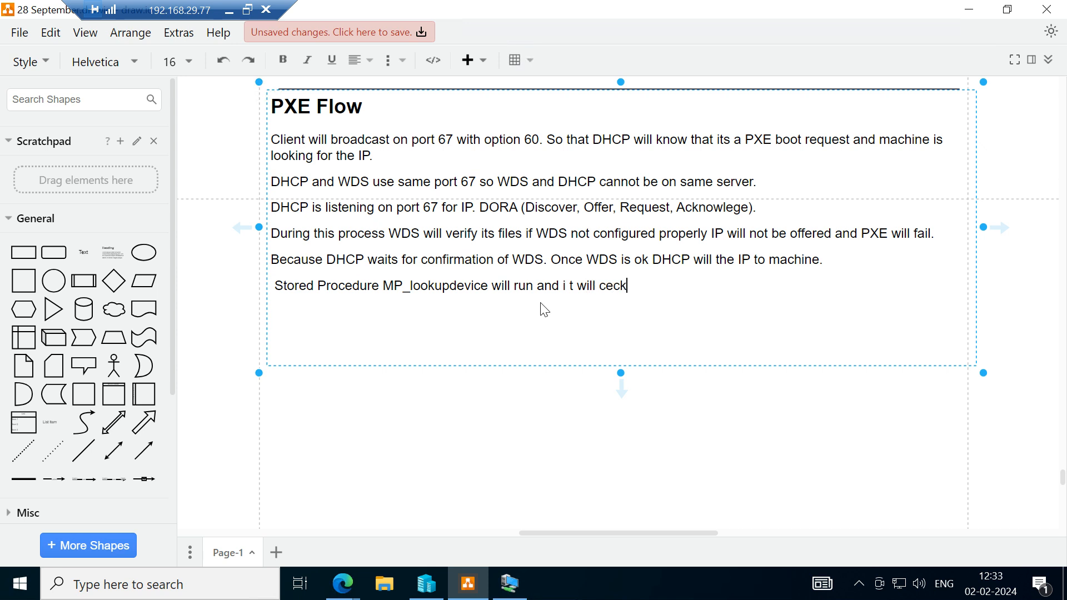
key("BackSpace")
key("BackSpace")
key("BackSpace")
type("heck if machine is")
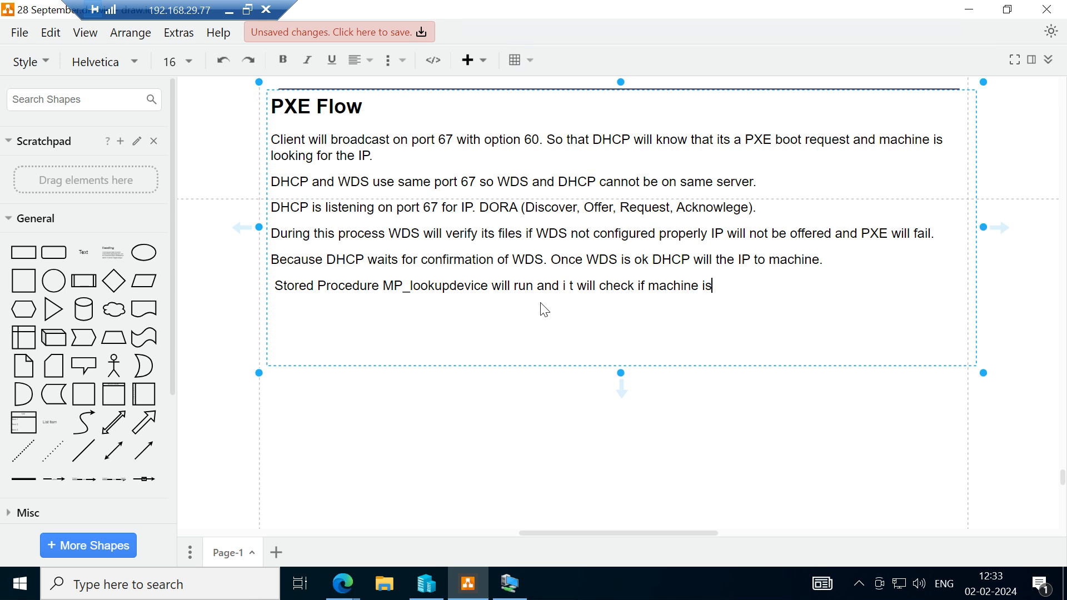
Complete the sentence with "if machine is known or unknown." and start a new paragraph below it.
type("own or unknown")
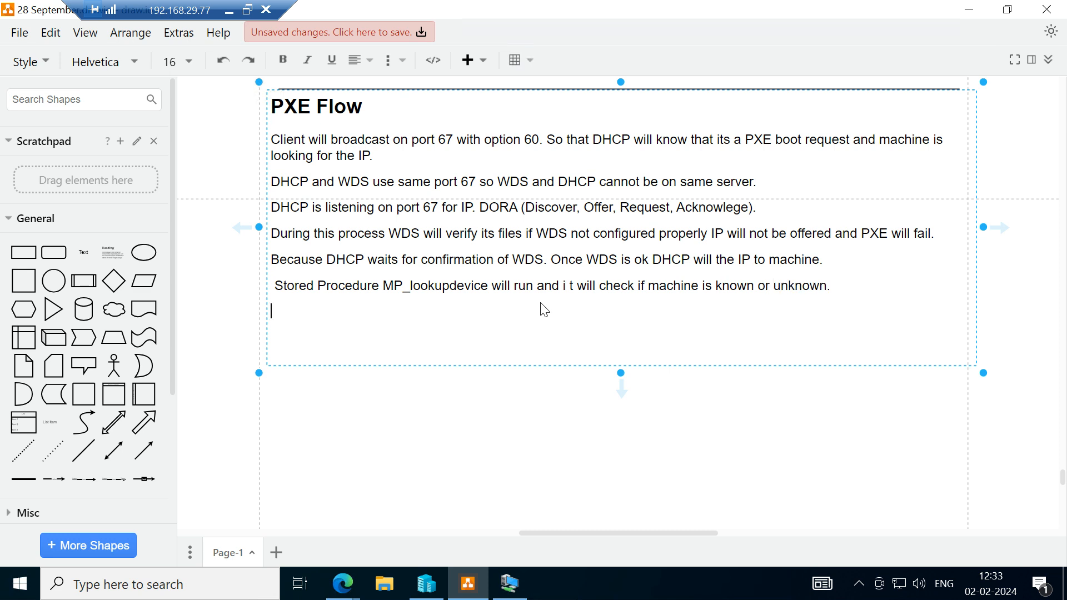
type(".")
key("Return")
Switch to the Configuration Manager console, list the devices under Assets and Compliance, and view the details of SCL1.
left_click(518, 582)
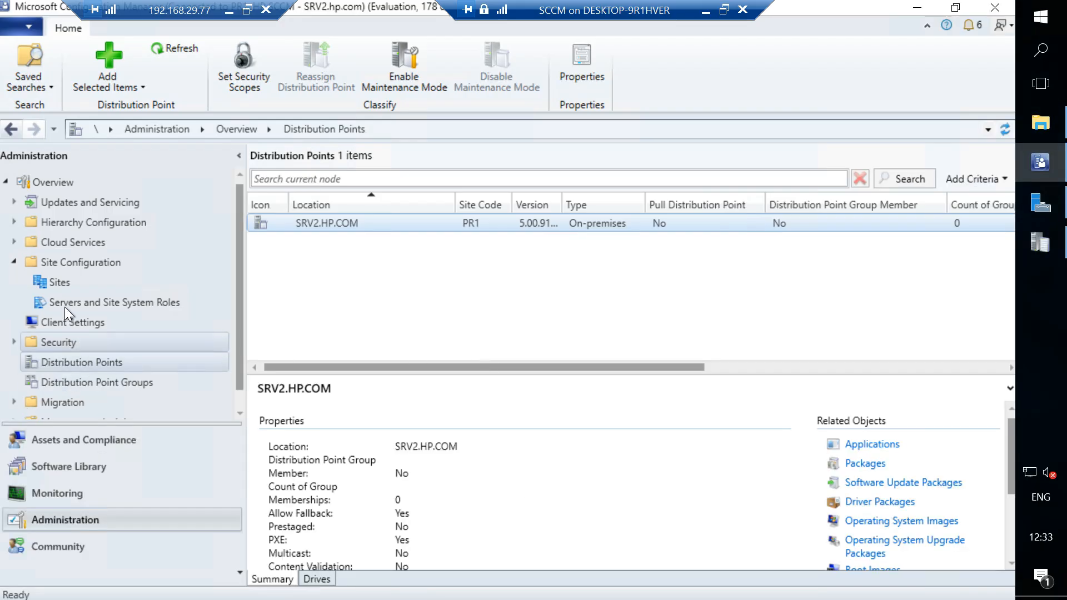
left_click(56, 281)
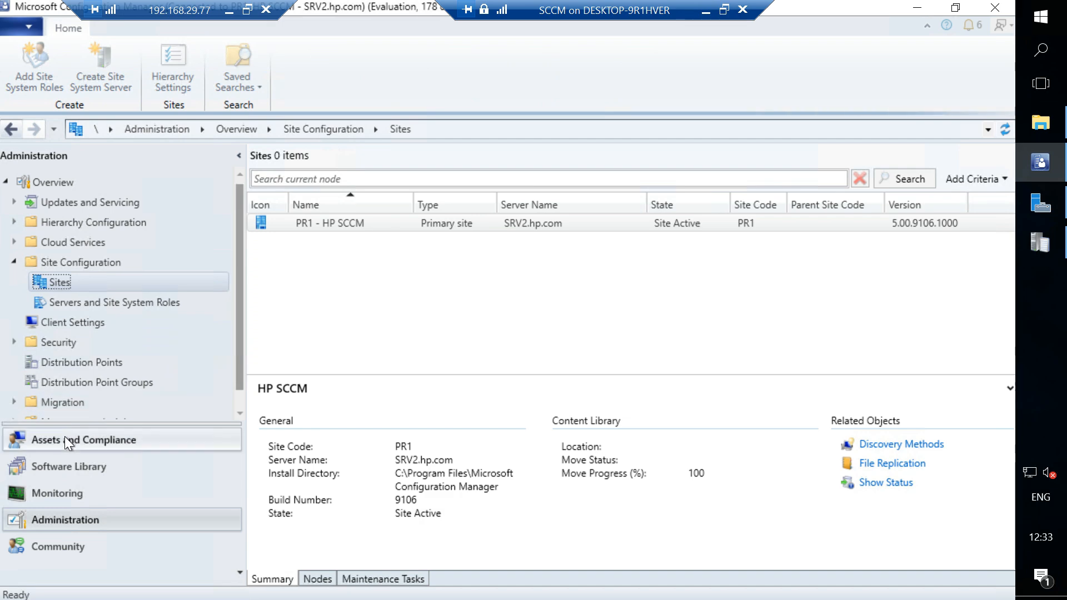
left_click(65, 440)
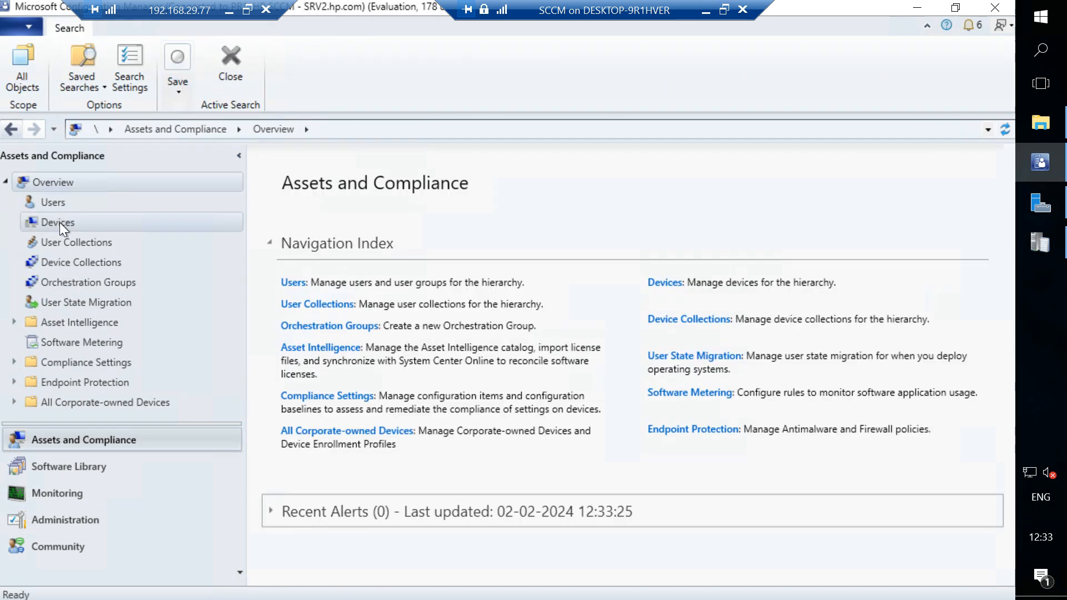
left_click(59, 222)
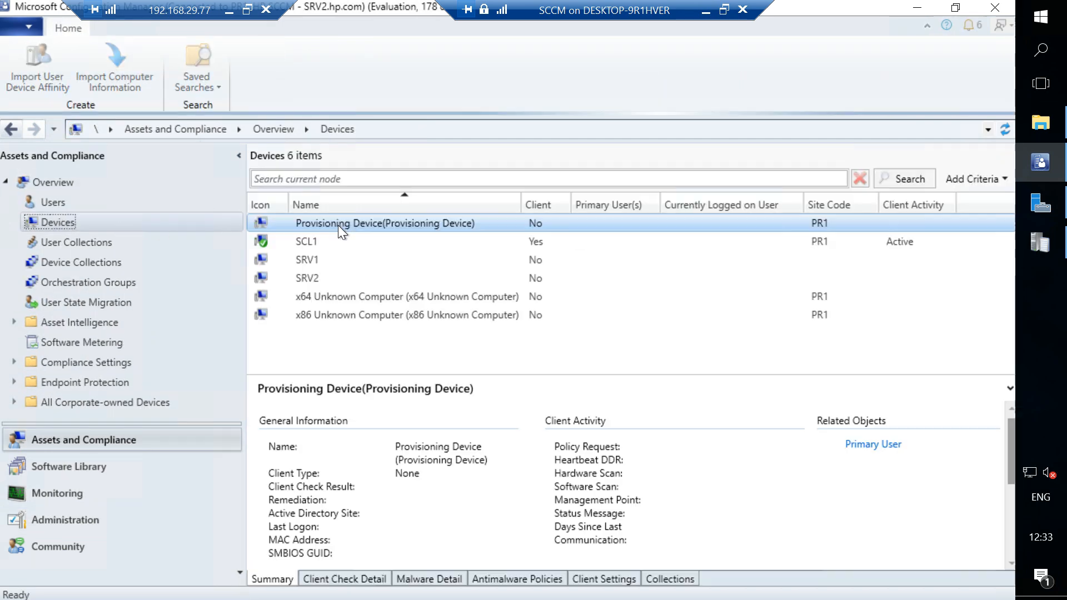
left_click(309, 243)
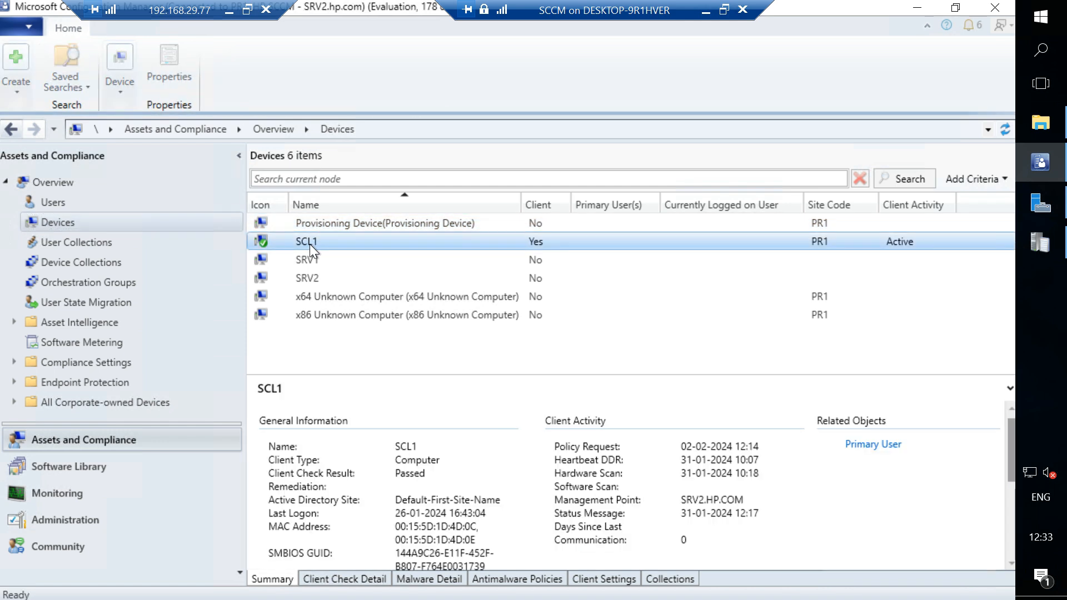
Compare the x64 and x86 Unknown Computer device entries, then return to the draw.io diagram.
left_click(377, 299)
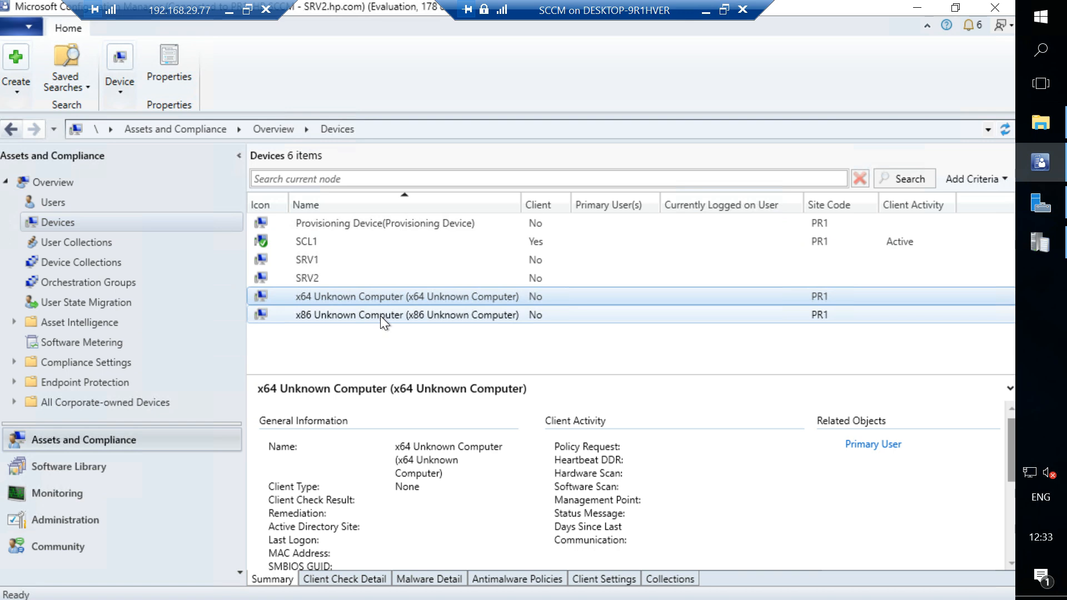
left_click(380, 315)
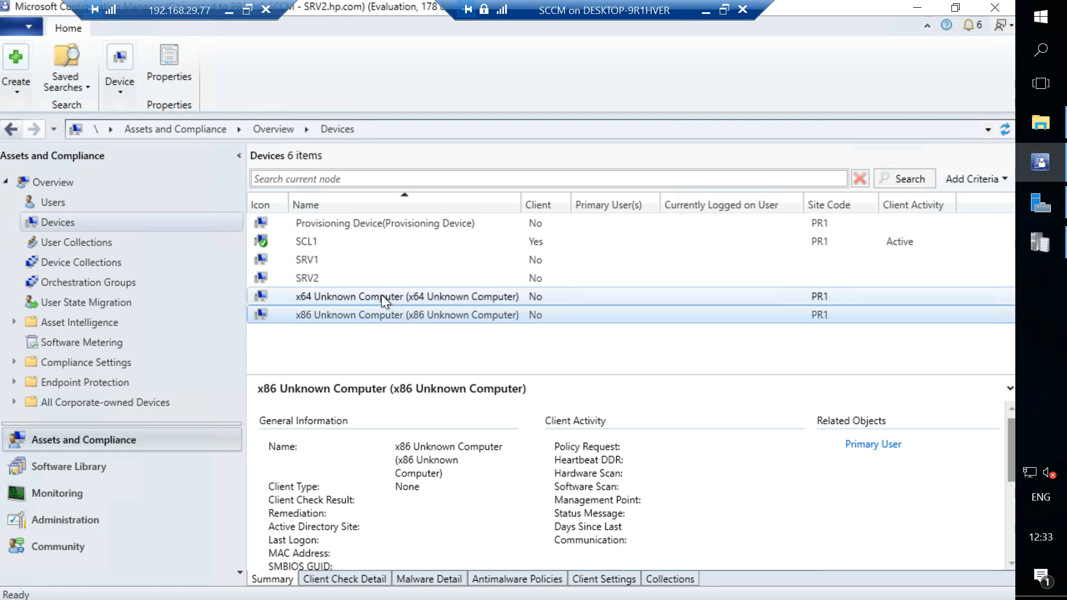
left_click(381, 296)
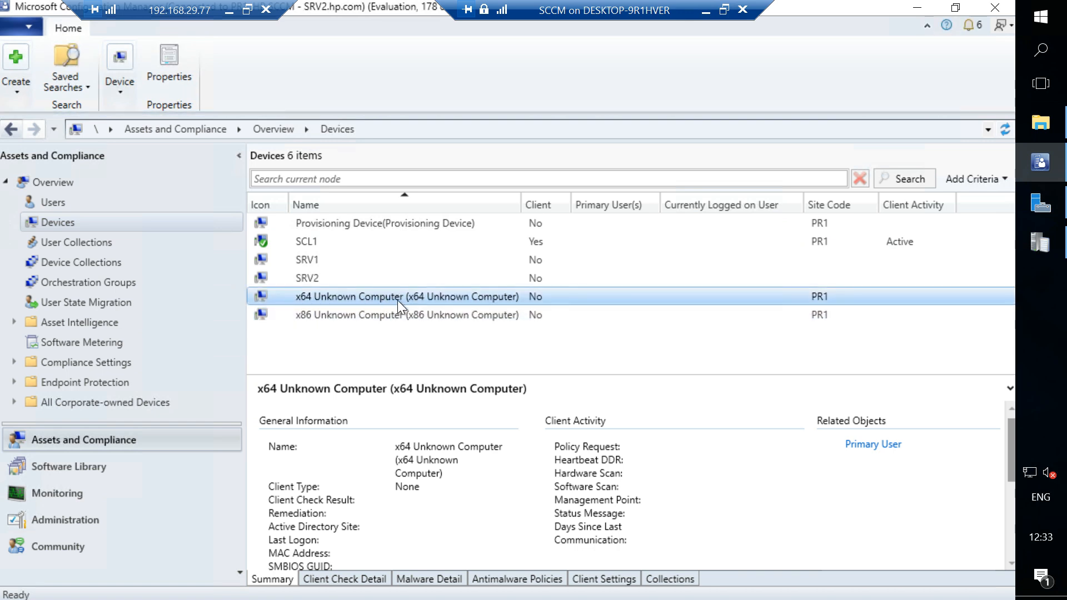
left_click(393, 315)
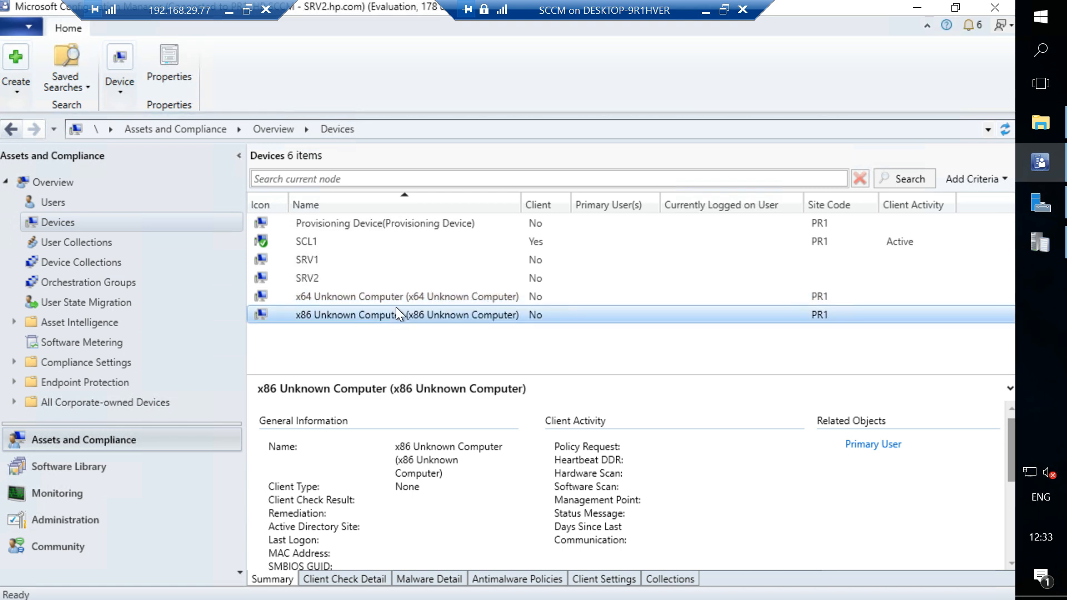
left_click(398, 297)
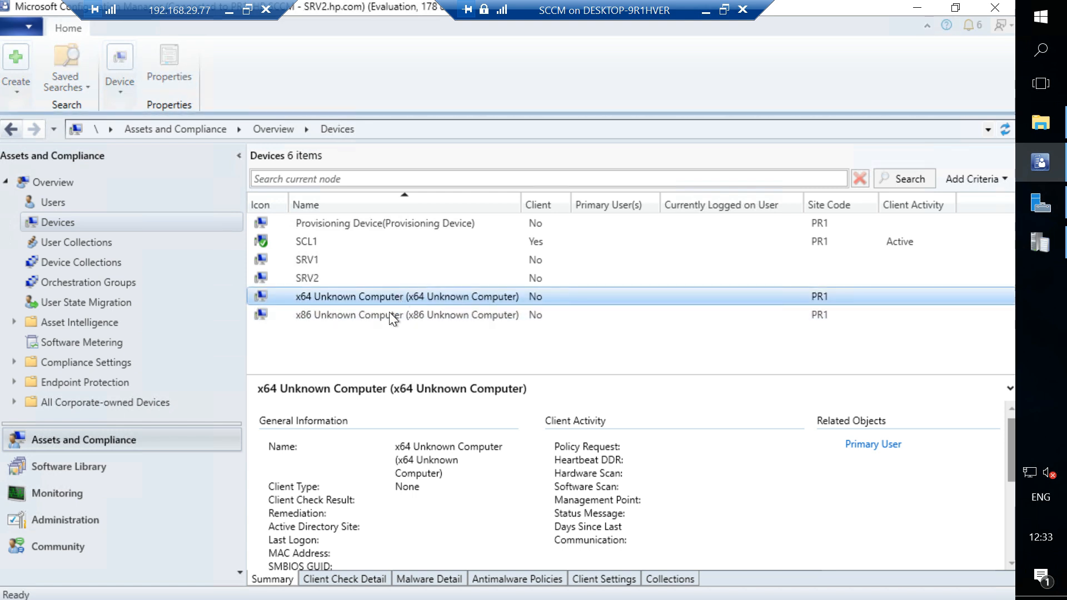
left_click(389, 311)
left_click(389, 296)
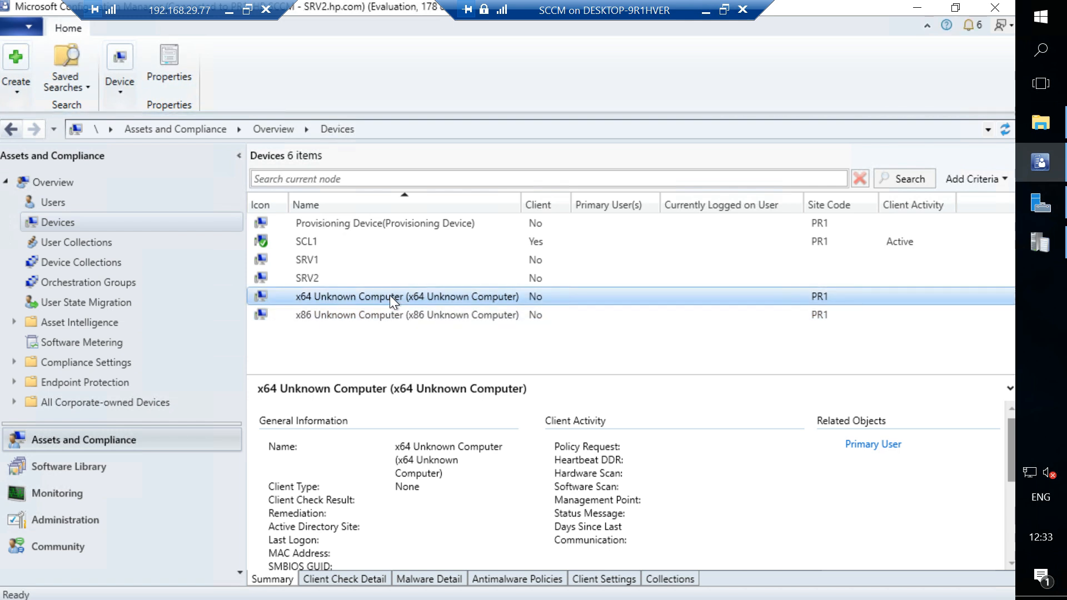
left_click(706, 11)
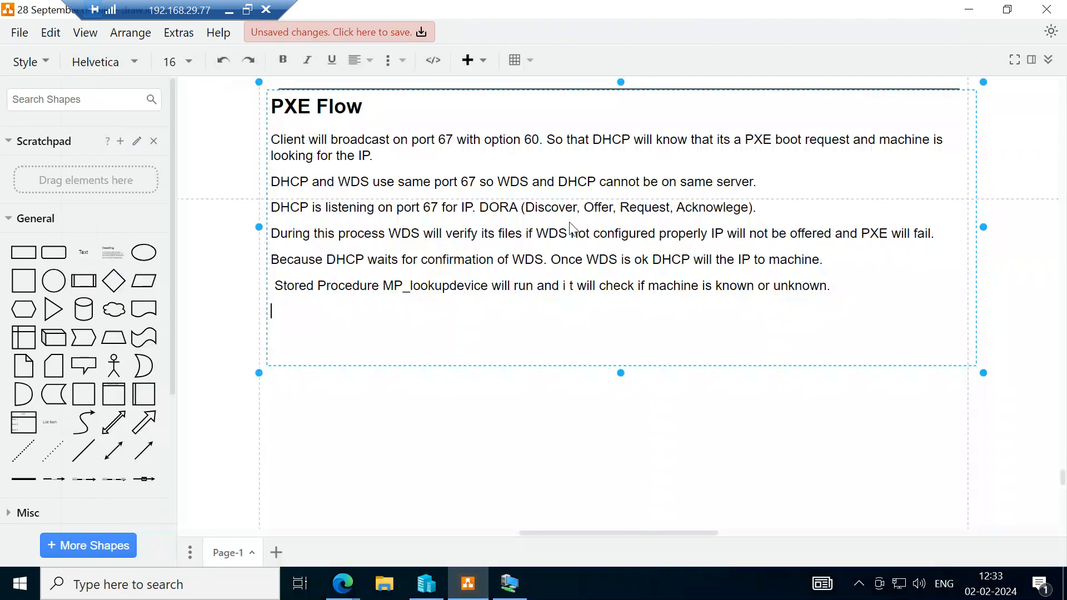
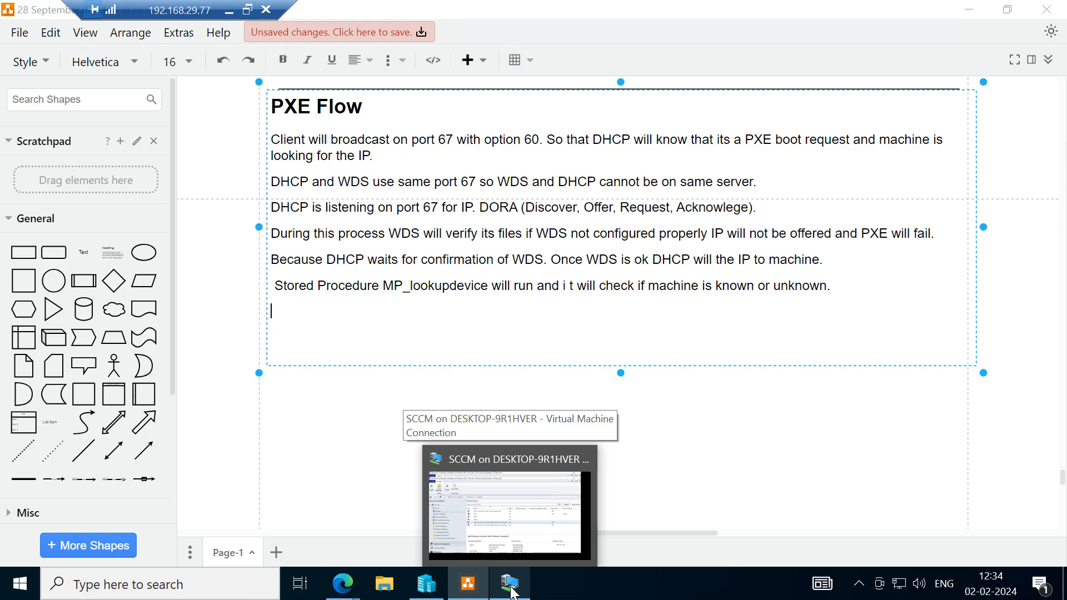
Switch to the SCCM machine, locate wdsnbp in the RemoteInstall\SMSBoot\x64 folder, then return to the draw.io diagram.
left_click(512, 593)
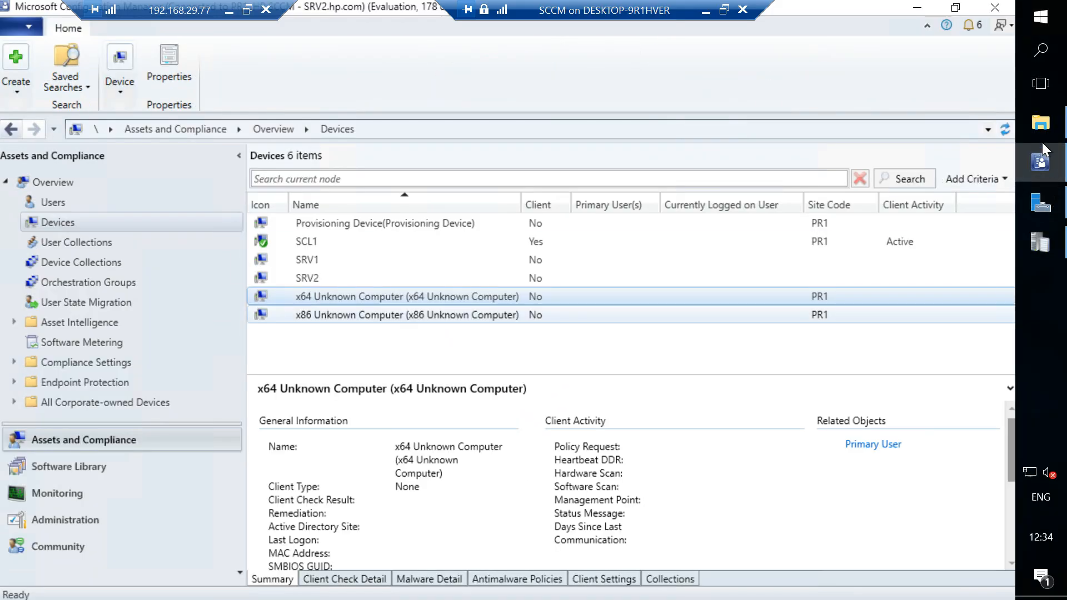
left_click(1043, 135)
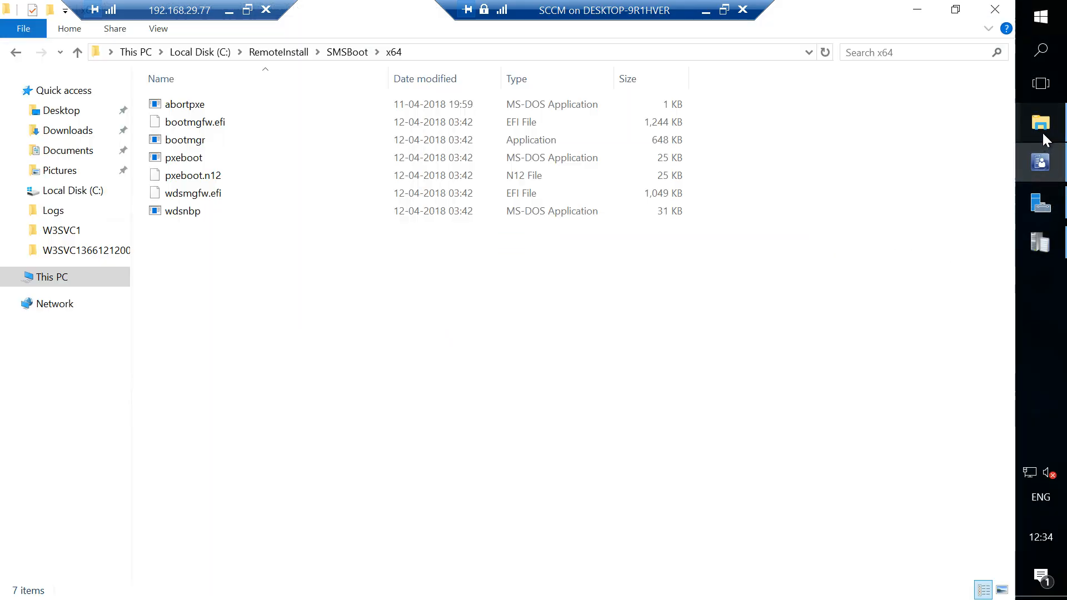
left_click(219, 207)
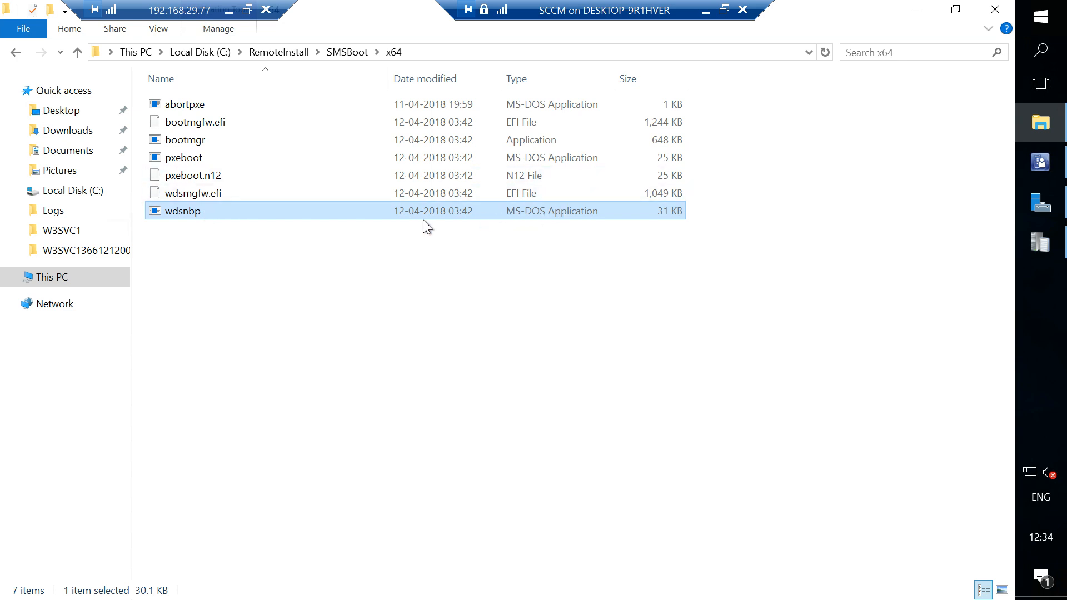
left_click(706, 11)
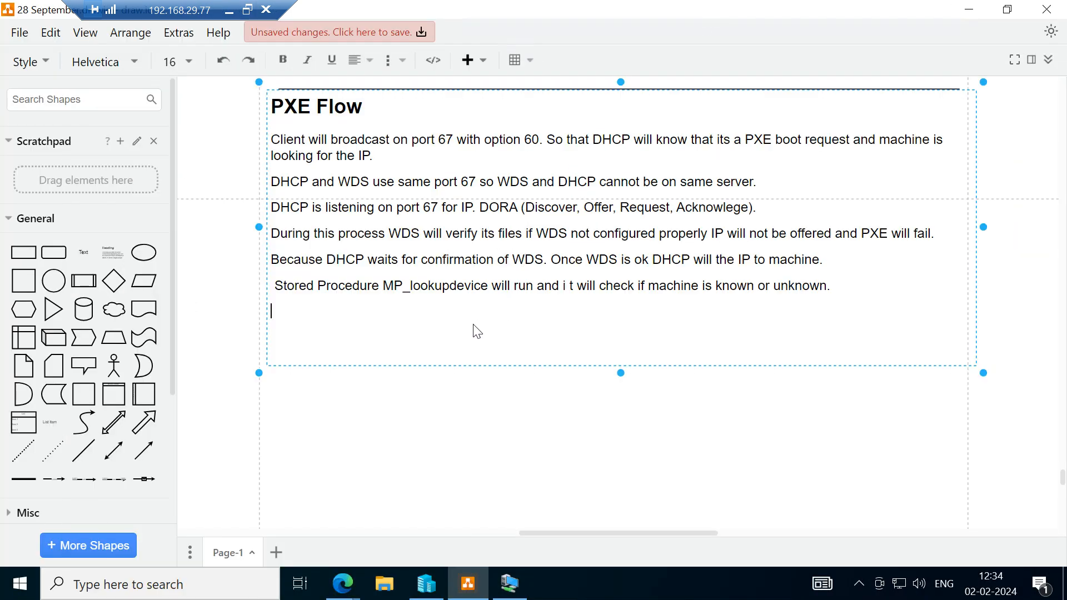
Write "WDSNBP.com will do architecture detection" as a new paragraph below the MP_lookupdevice sentence.
type("WDSNBP.com")
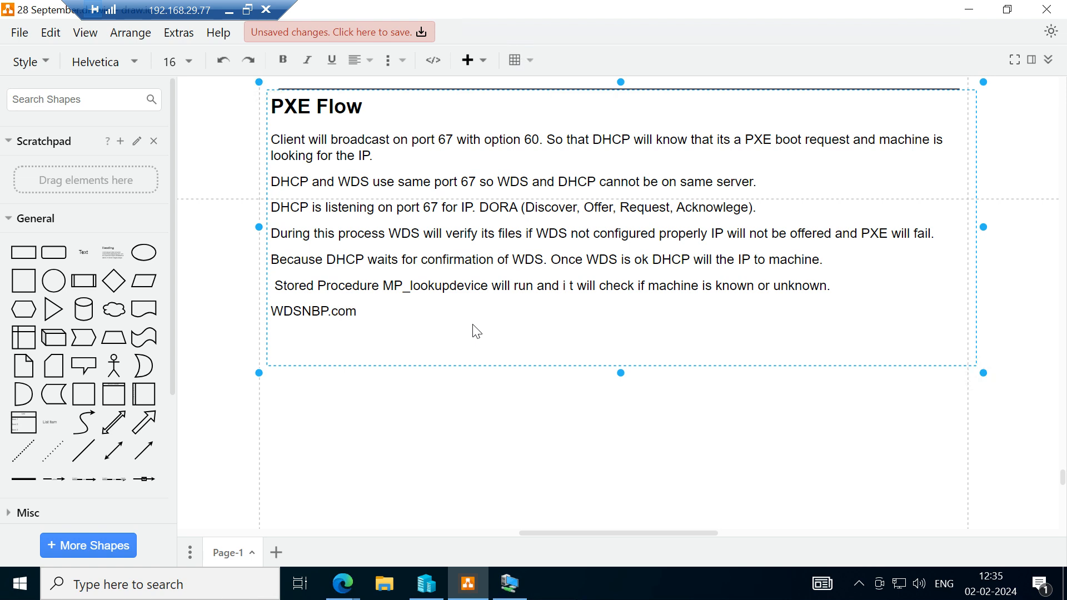
type(" will do architecture detection")
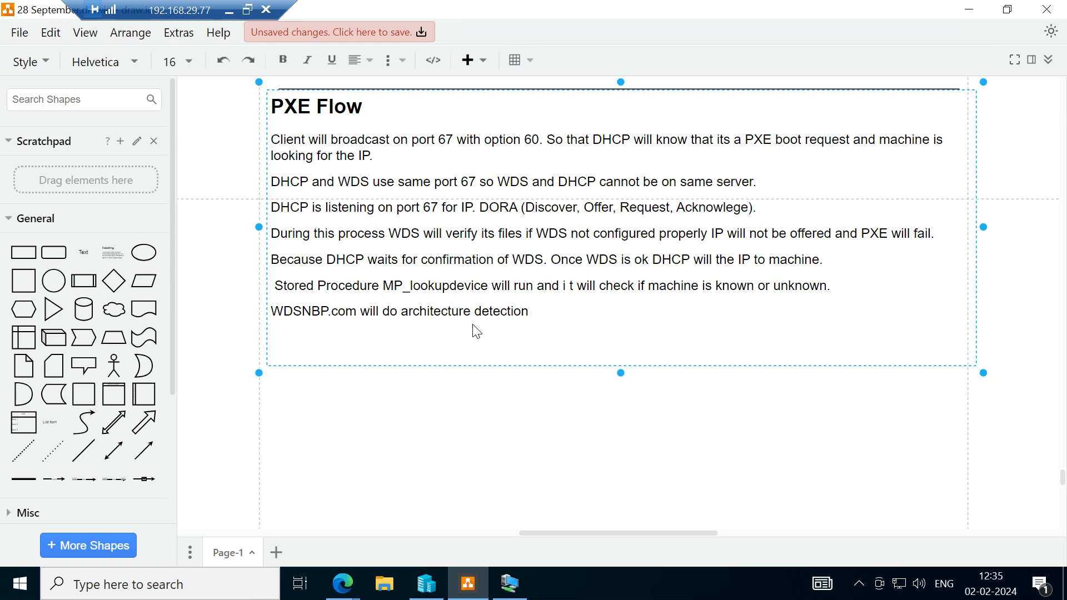
Switch to the Configuration Manager console to review the x64 and x86 Unknown Computer entries, then return to the draw.io diagram.
left_click(510, 583)
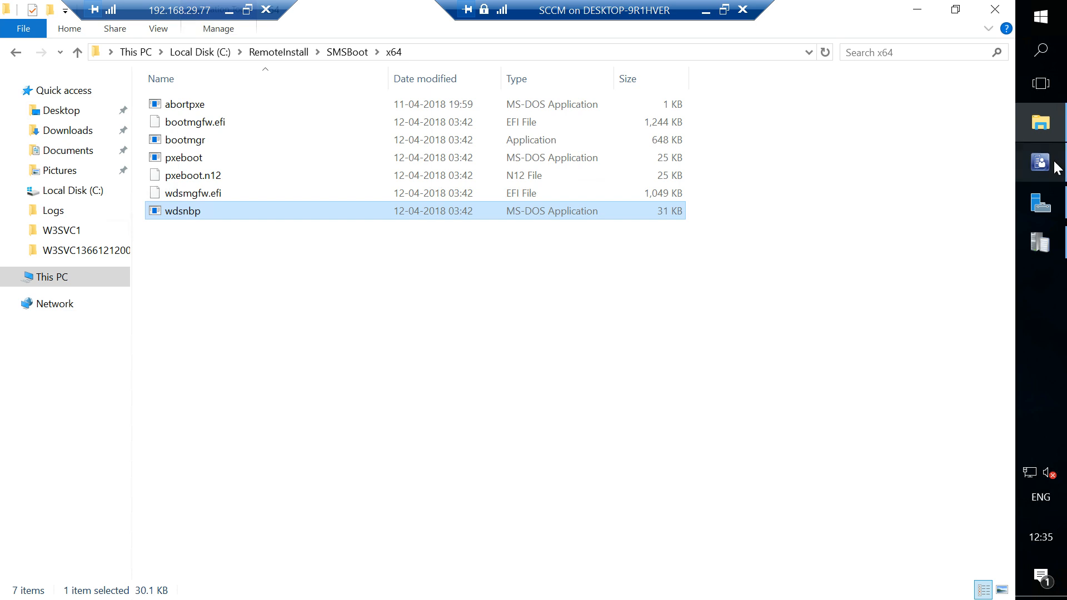
left_click(1054, 166)
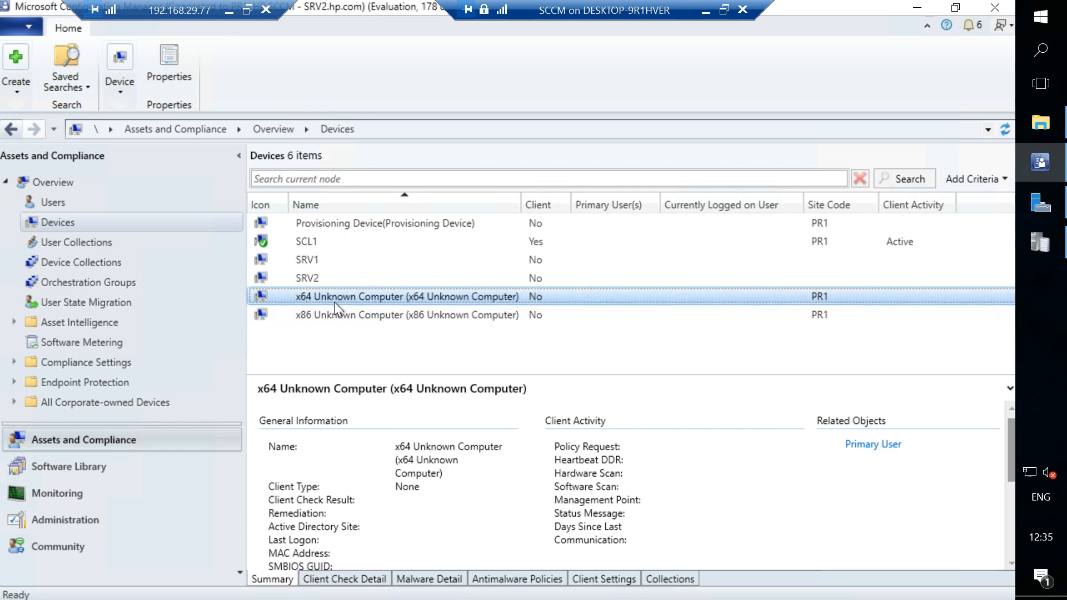
left_click(705, 10)
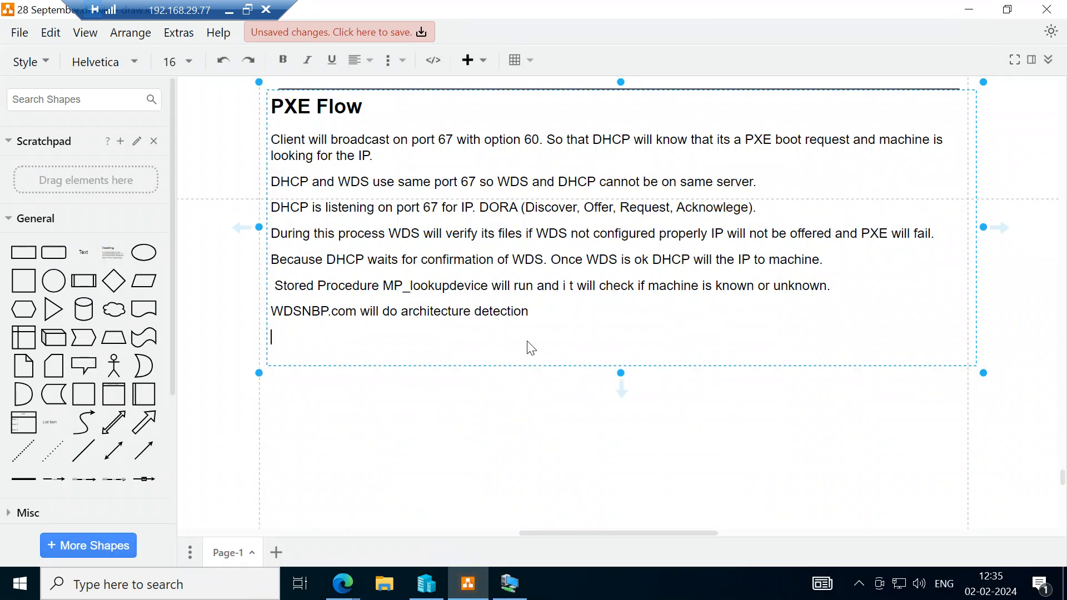
Extend the WDSNBP.com sentence with "x64 or x86" after "architecture detection".
mouse_move(512, 595)
left_click(538, 322)
type("x64 or x86")
Complete the WDSNBP.com sentence with "over TFTP 4011." and start a new paragraph below it.
left_click(603, 317)
type("TFTP 4")
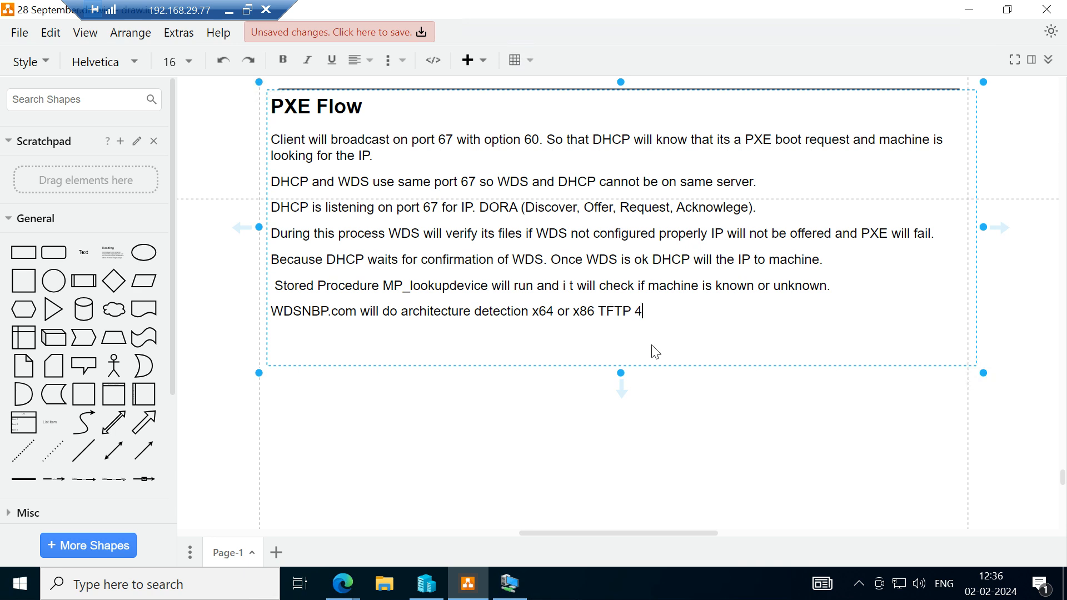
type("011.")
left_click(596, 312)
type("over")
left_click(720, 320)
key("Return")
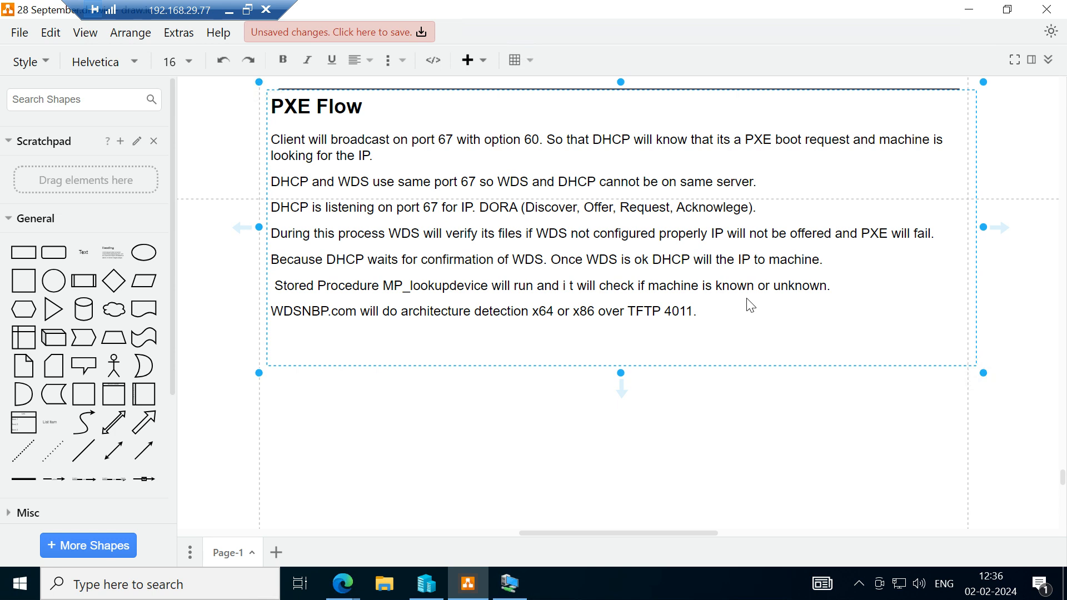
Begin the new paragraph with "Stored Procedure getbootaction".
type("Stored Procedure ")
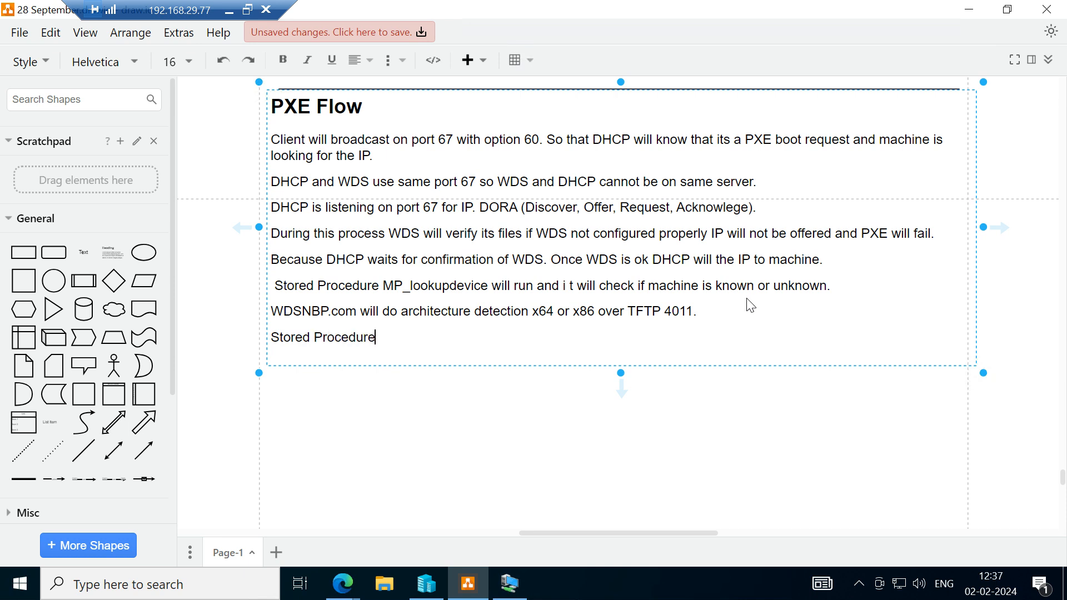
type("getbootaction")
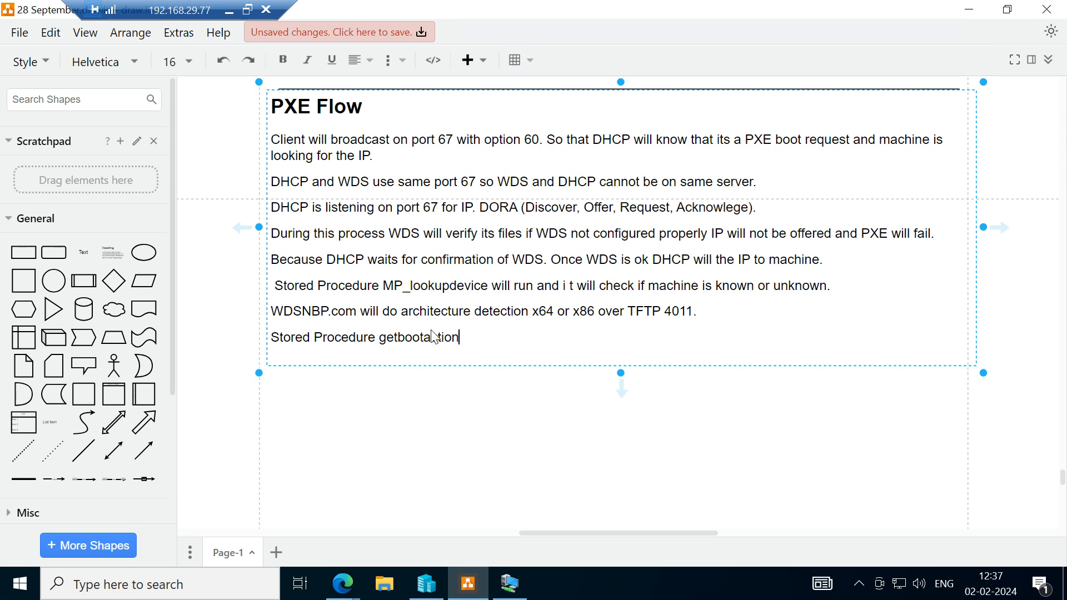
Complete the getbootaction sentence with "will check if deployment is available or required.".
type("will check")
type("if deployme")
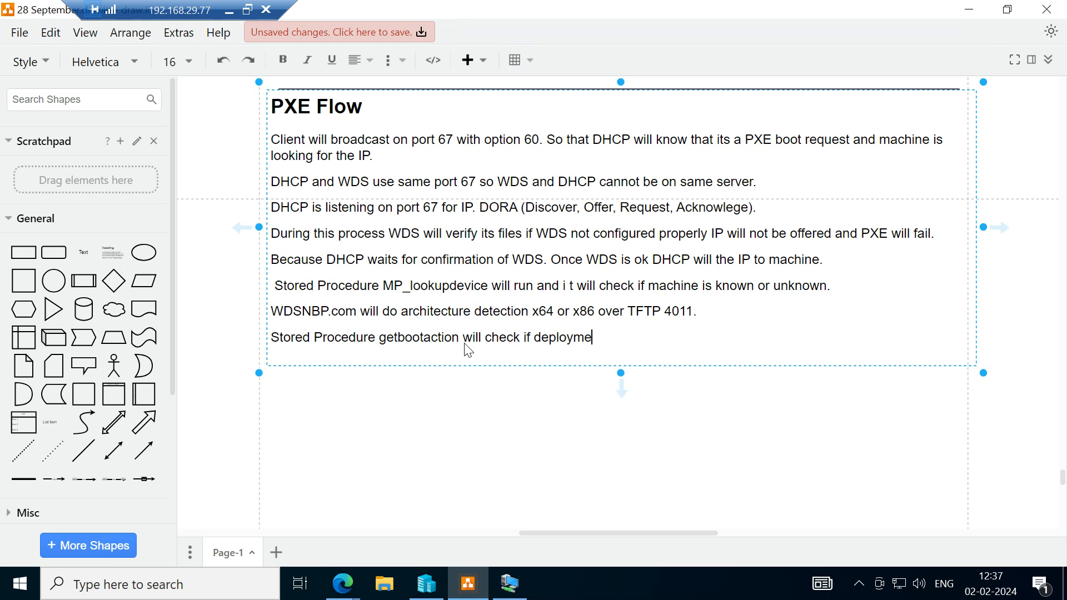
type("nt is available or required.")
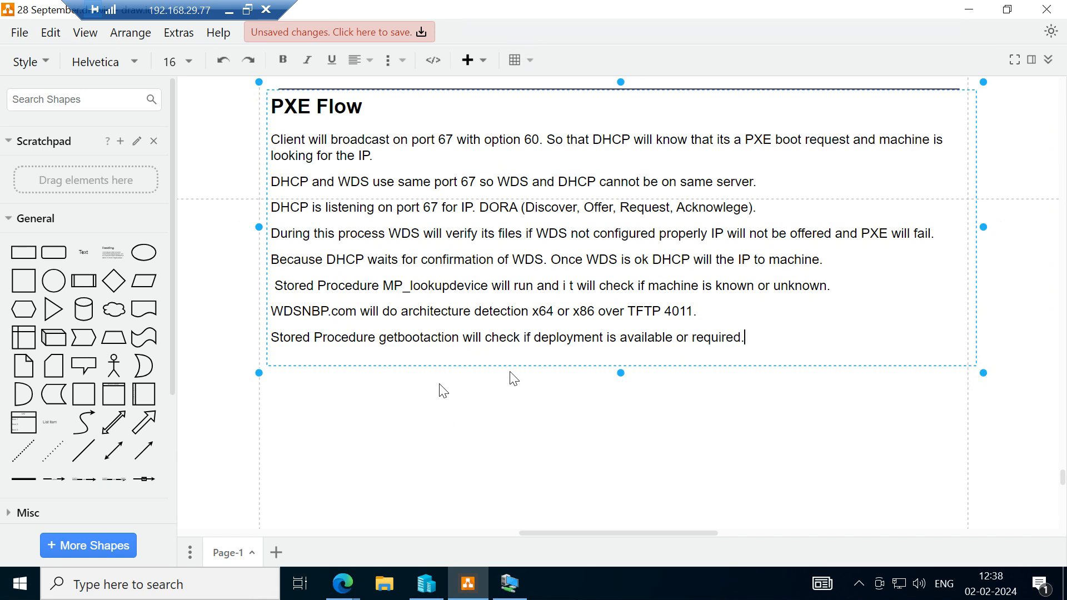
Switch to the Configuration Manager console, view Task Sequences in the Software Library, then return to the draw.io diagram.
left_click(510, 593)
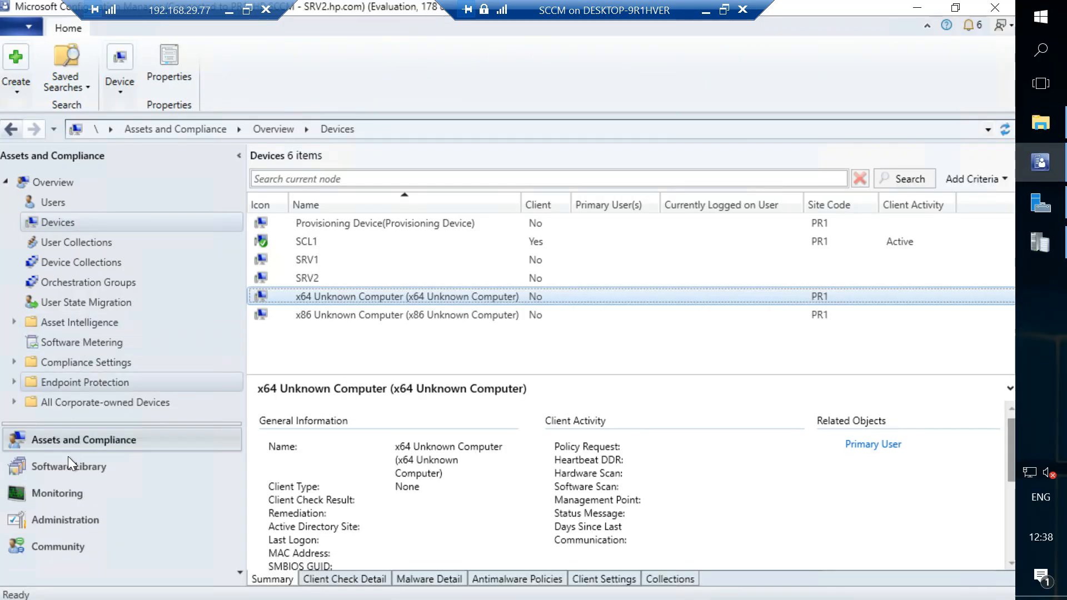
left_click(49, 470)
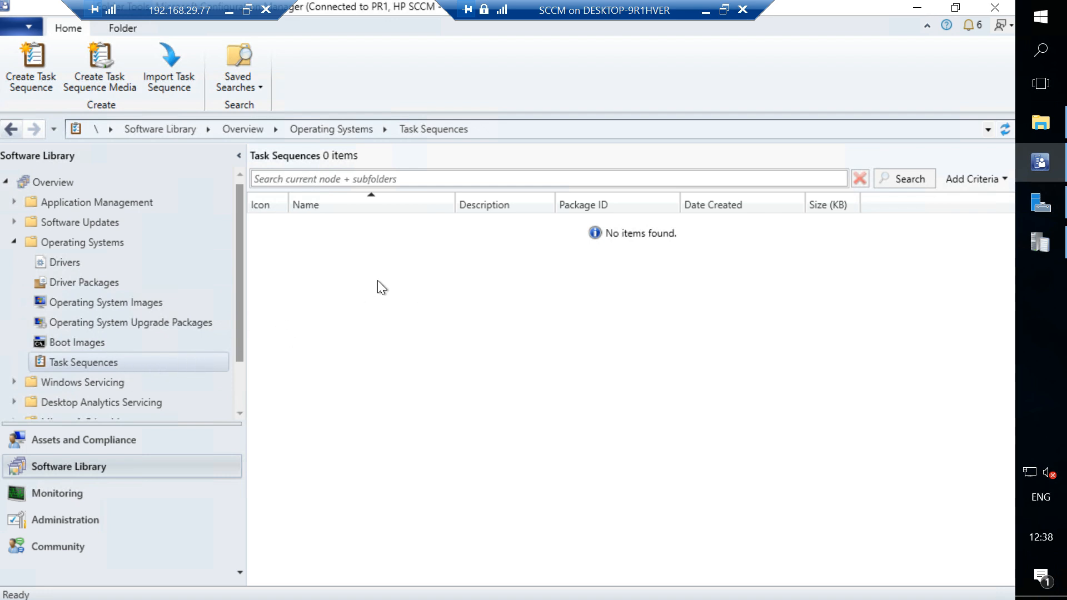
left_click(705, 13)
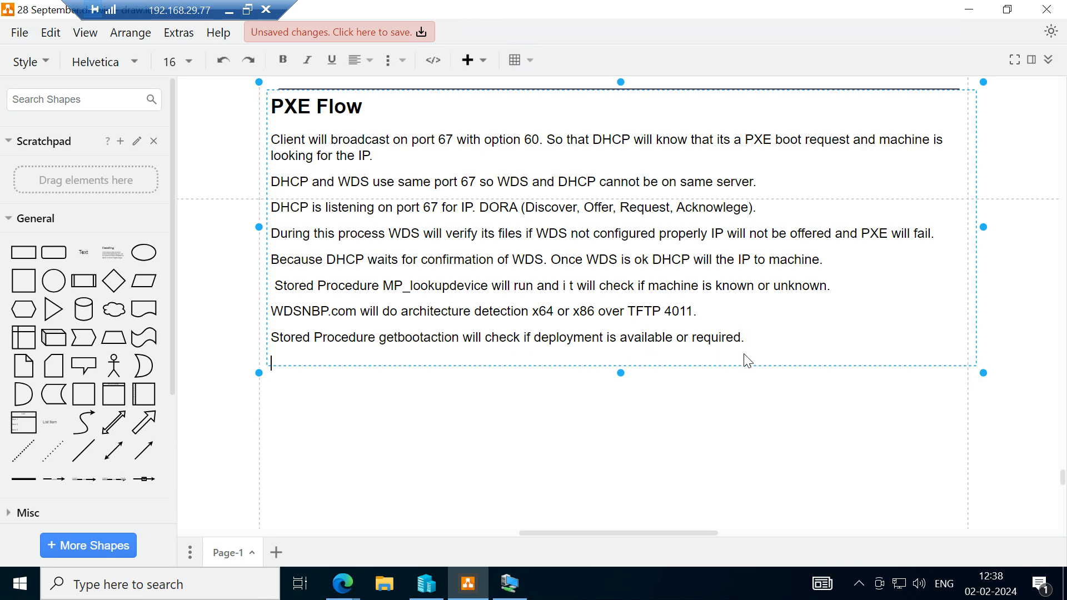
Add the paragraph "If required machine will download pxeboot.com" below the getbootaction sentence and start another line.
key("Return")
type("If required machine w")
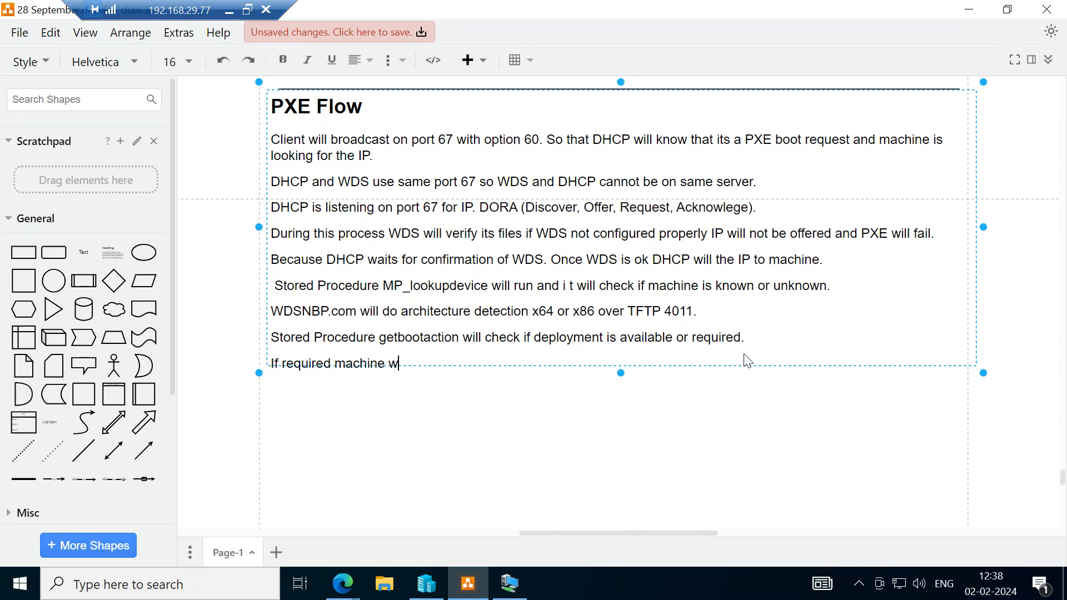
type("ill download pxeboot")
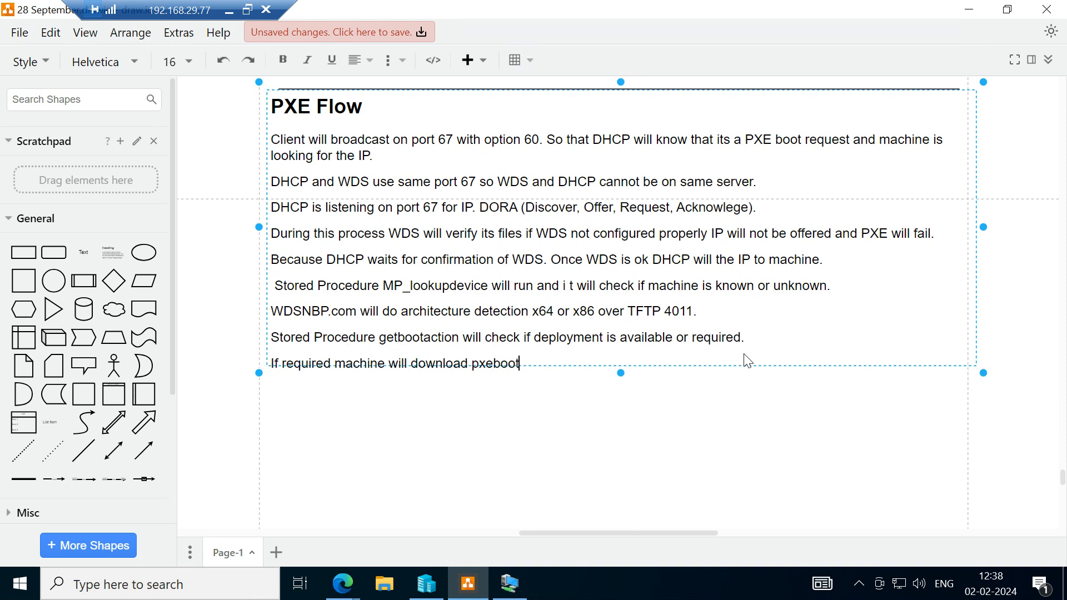
type(".com")
key("Return")
Show file name extensions for the SMSBoot\x64 folder on the SCCM machine, then return to the draw.io diagram.
left_click(527, 588)
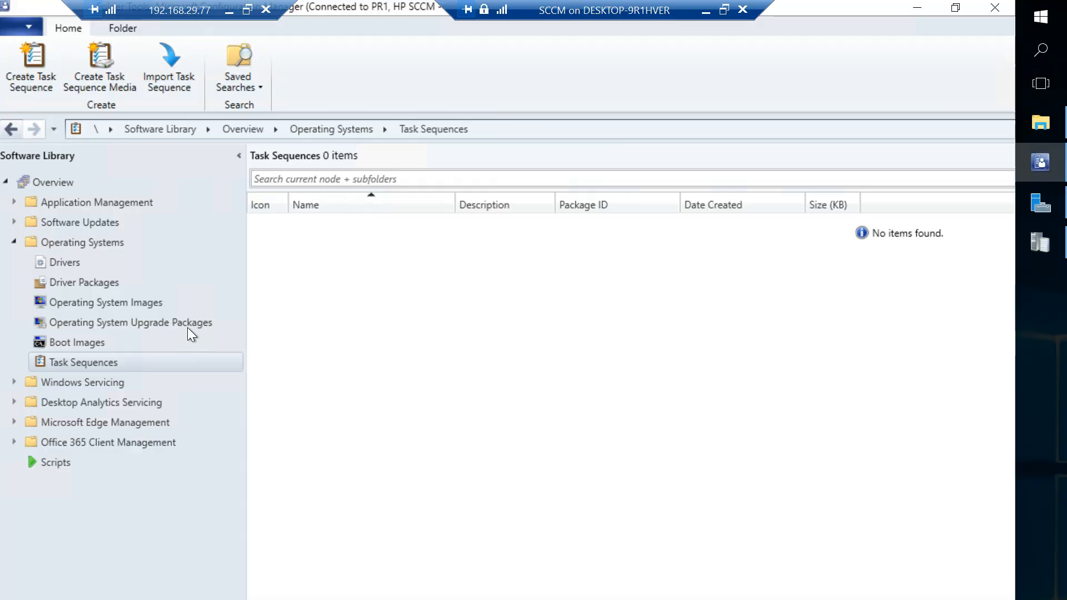
left_click(1048, 132)
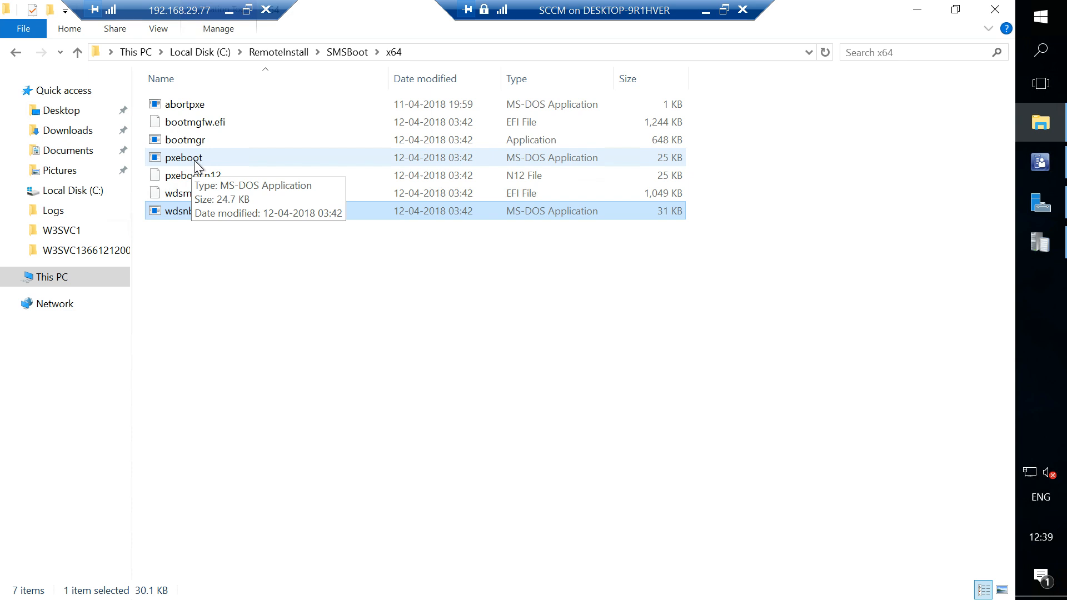
right_click(195, 160)
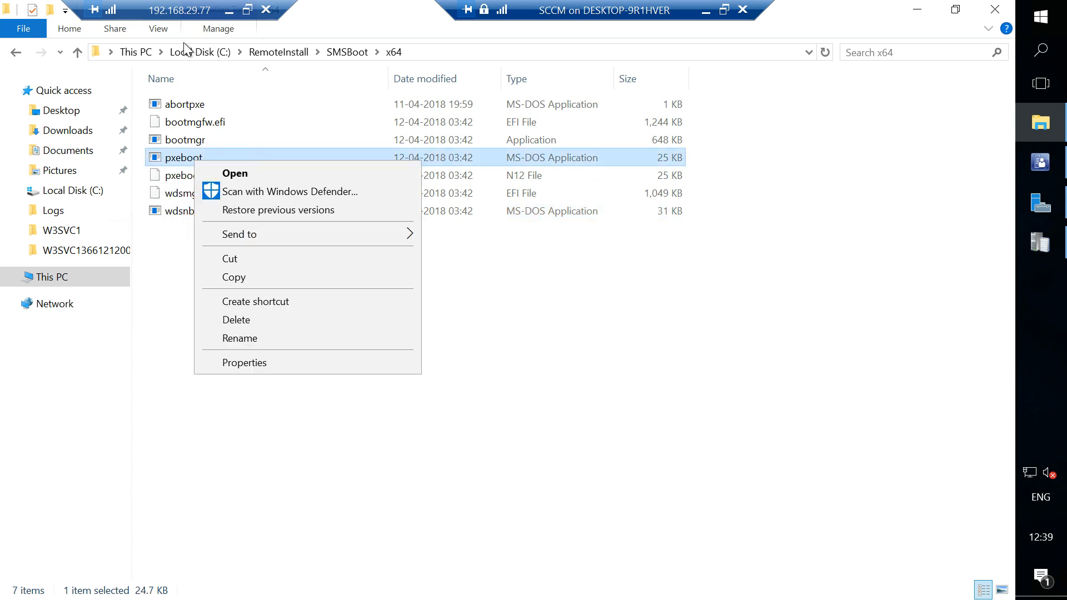
left_click(161, 34)
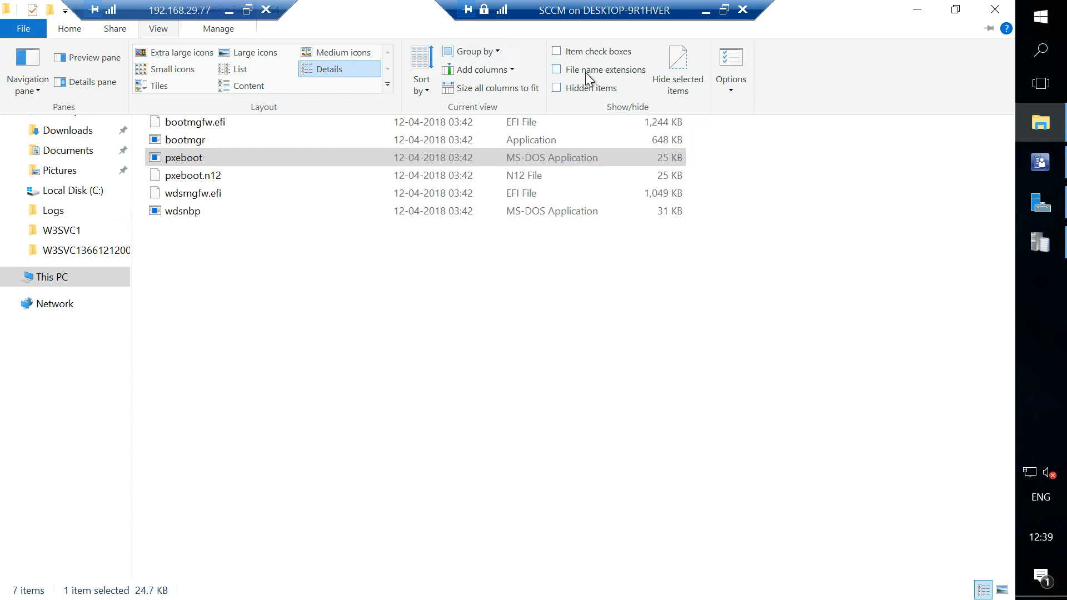
left_click(557, 69)
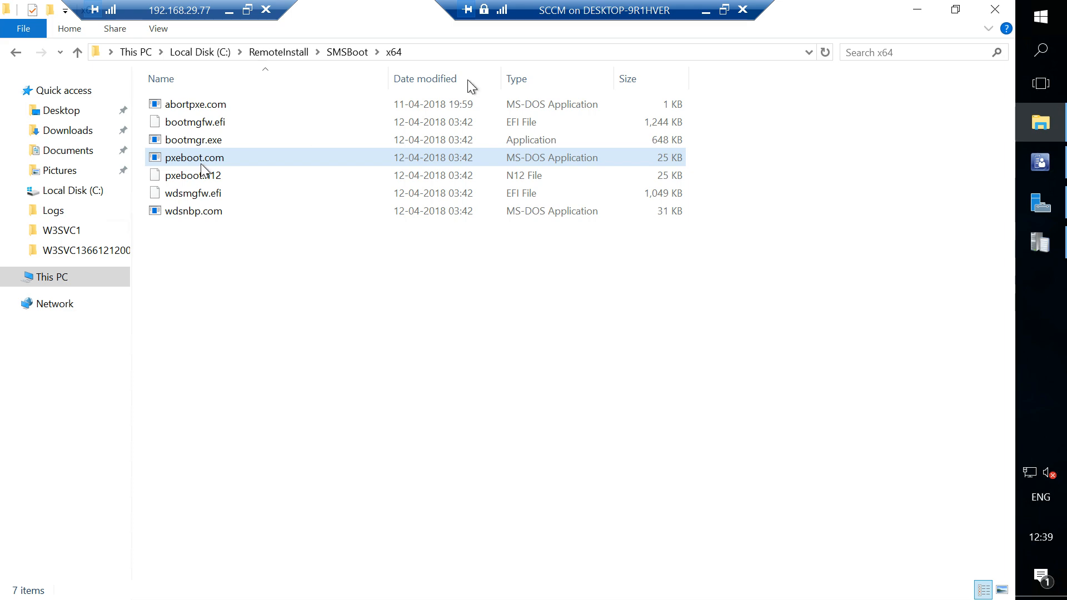
left_click(706, 17)
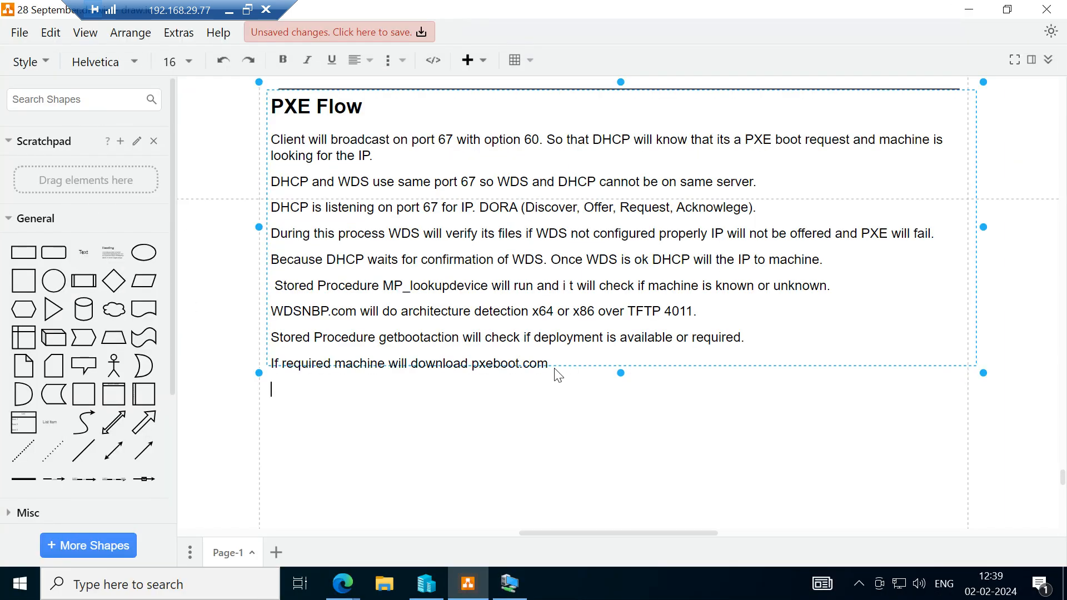
Start a paragraph below the pxeboot.com line with "If required pxeboot".
key("Return")
type("If required pxeboot")
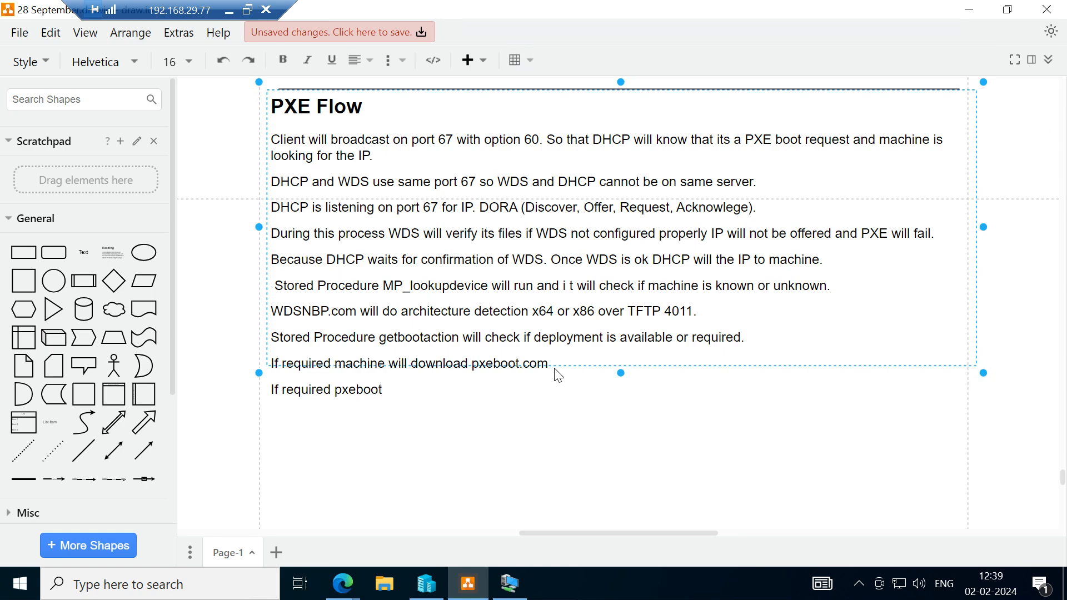
Check the pxeboot file names in the SCCM machine's x64 folder and complete the last line's file name as "pxeboot.n12".
left_click(509, 583)
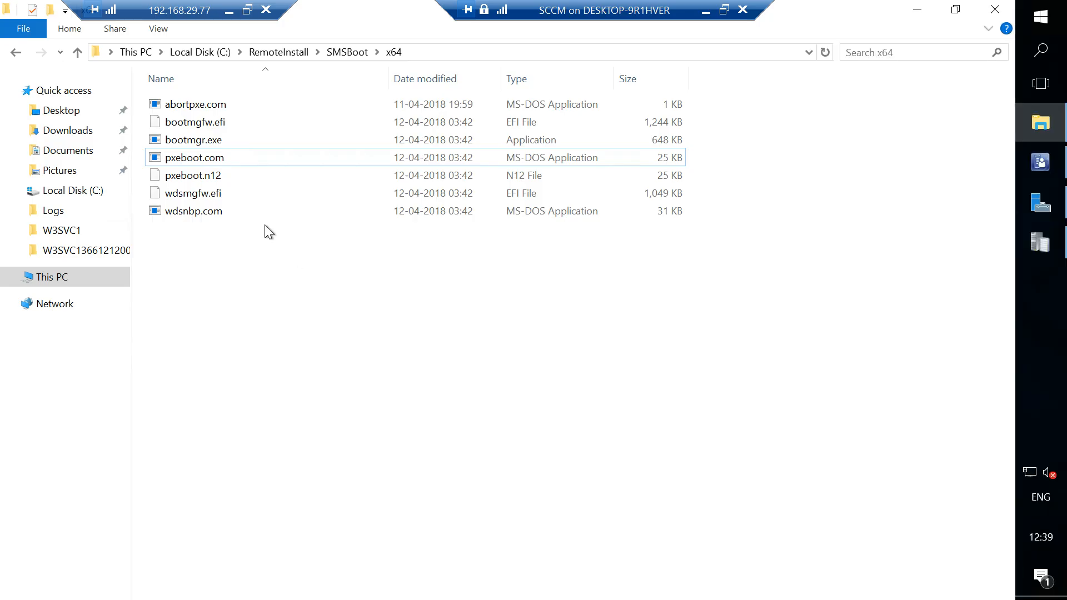
left_click(703, 12)
type(".n")
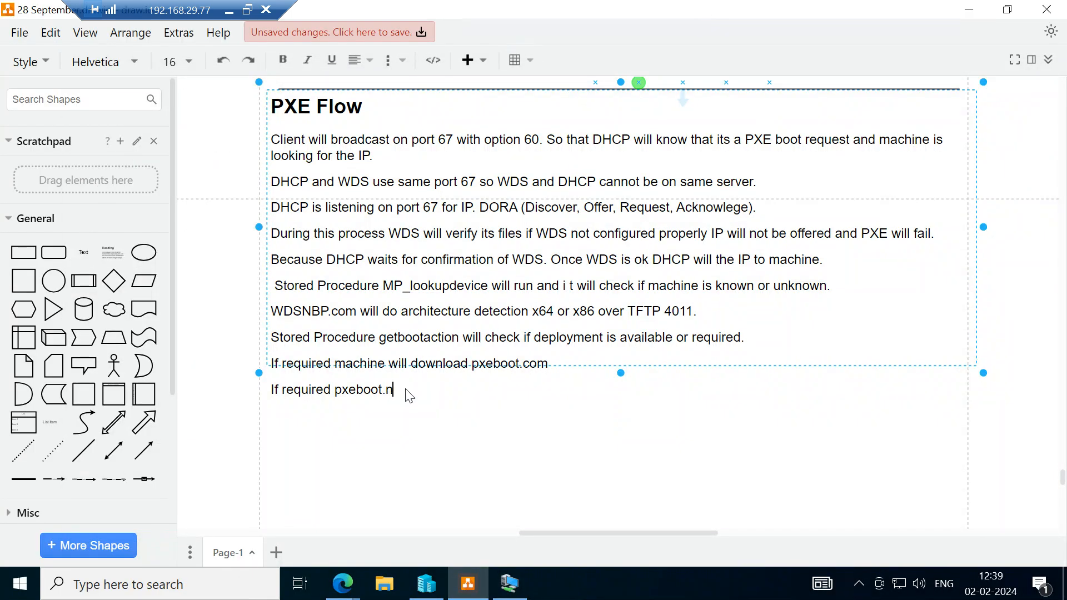
type("12")
left_click(510, 583)
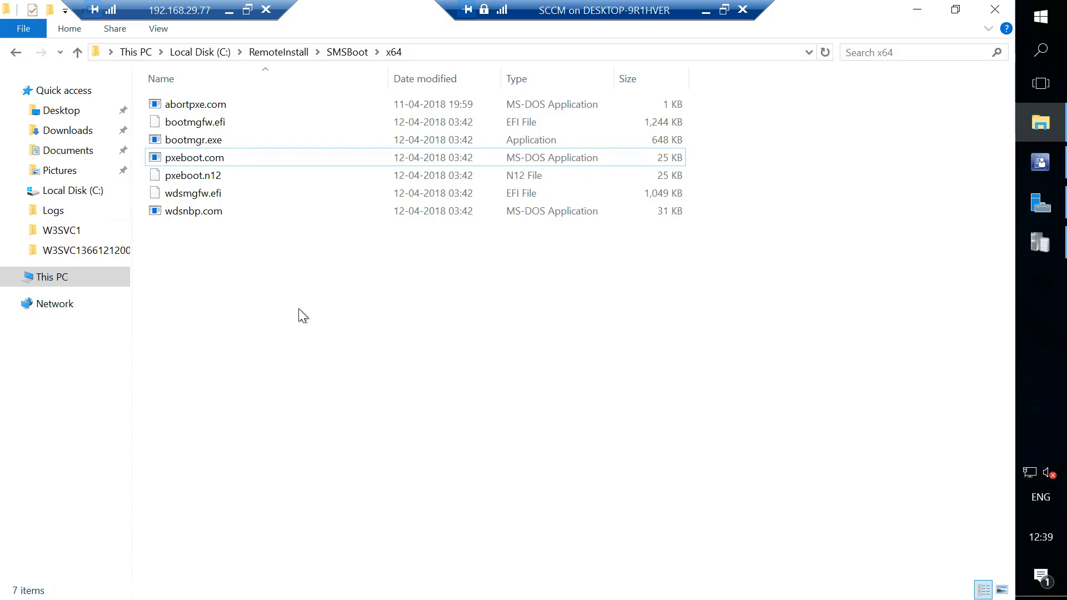
left_click(724, 9)
key("alt+Tab")
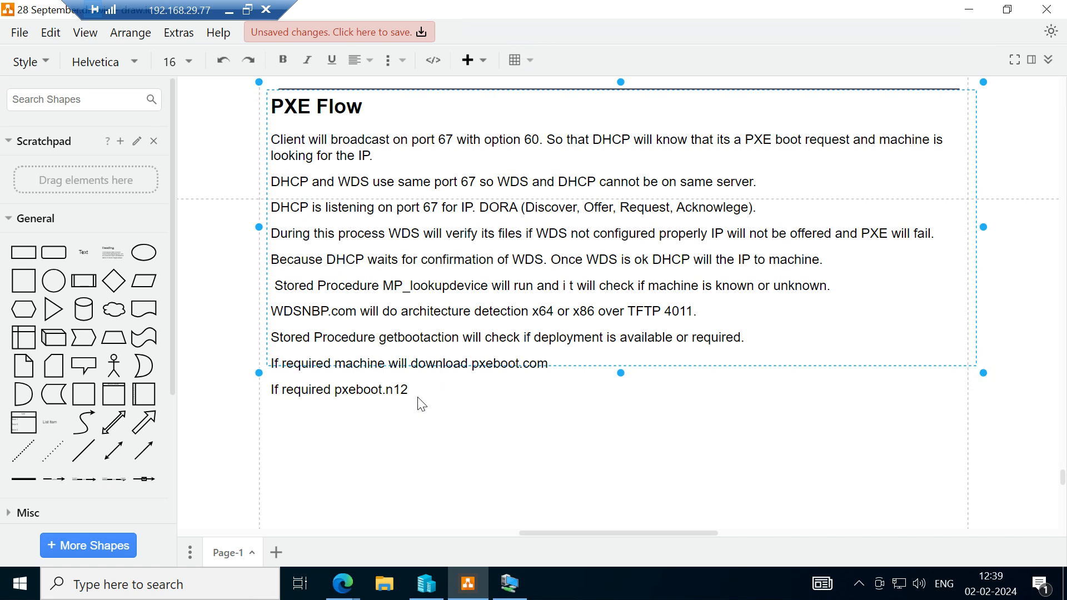
Replace "required" with "available" in the pxeboot.com line.
double_click(333, 367)
left_click(332, 368)
key("BackSpace")
key("BackSpace")
key("BackSpace")
key("BackSpace")
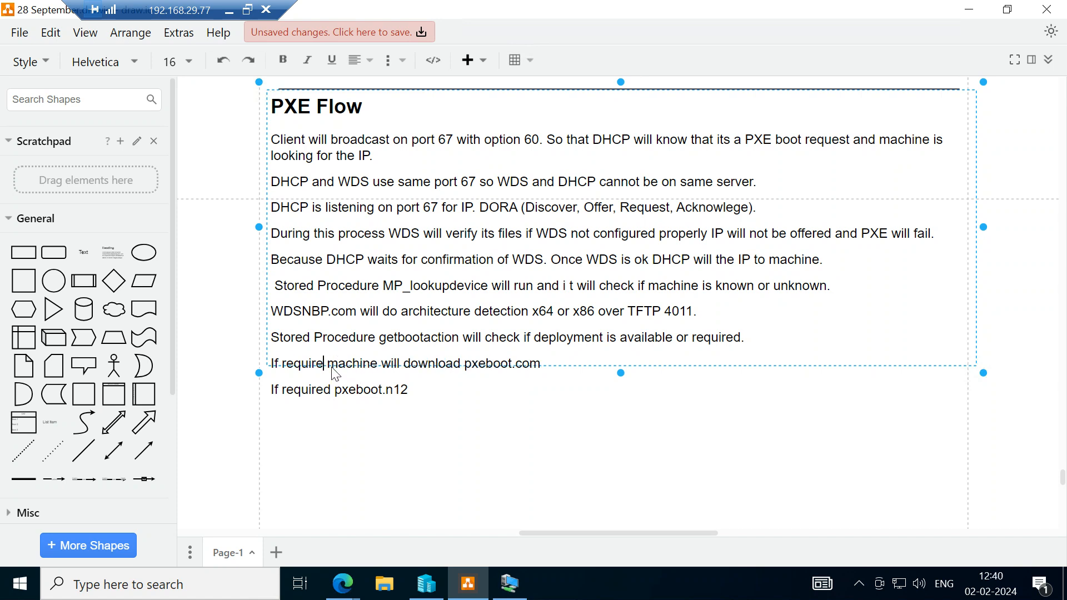
key("BackSpace")
key("BackSpace")
key("BackSpace")
key("BackSpace")
type("available")
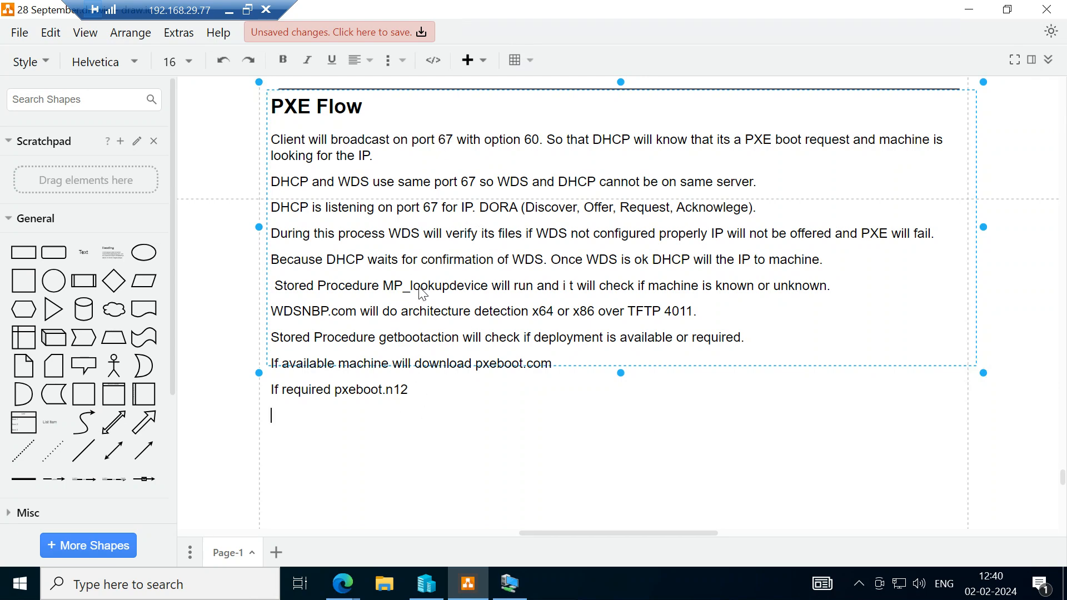
Switch to the SCCM machine to review the boot files in the x64 folder again, then return to the draw.io diagram.
left_click(508, 583)
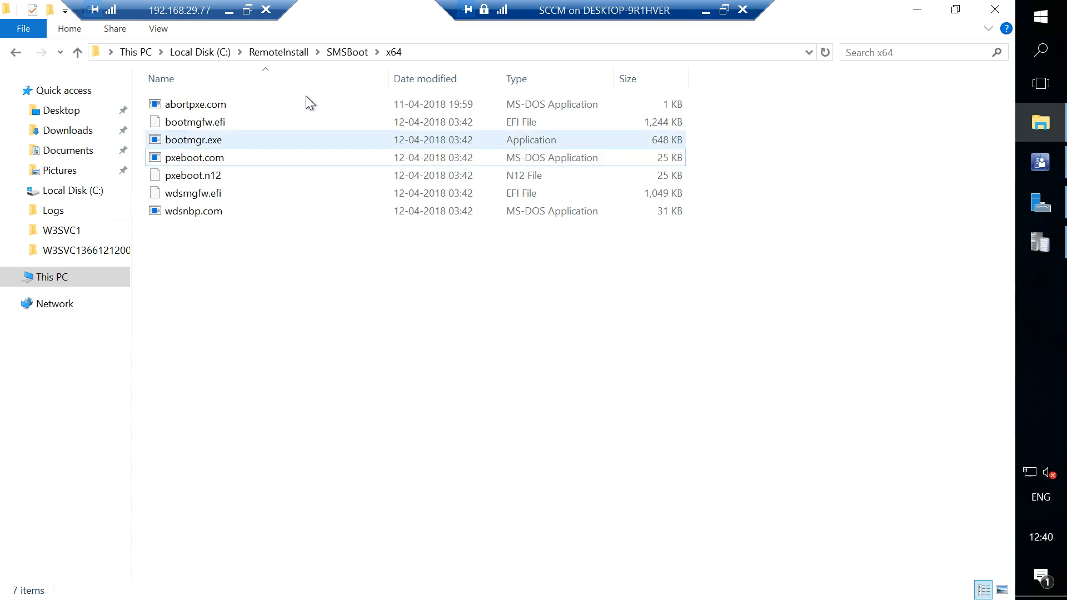
left_click(704, 13)
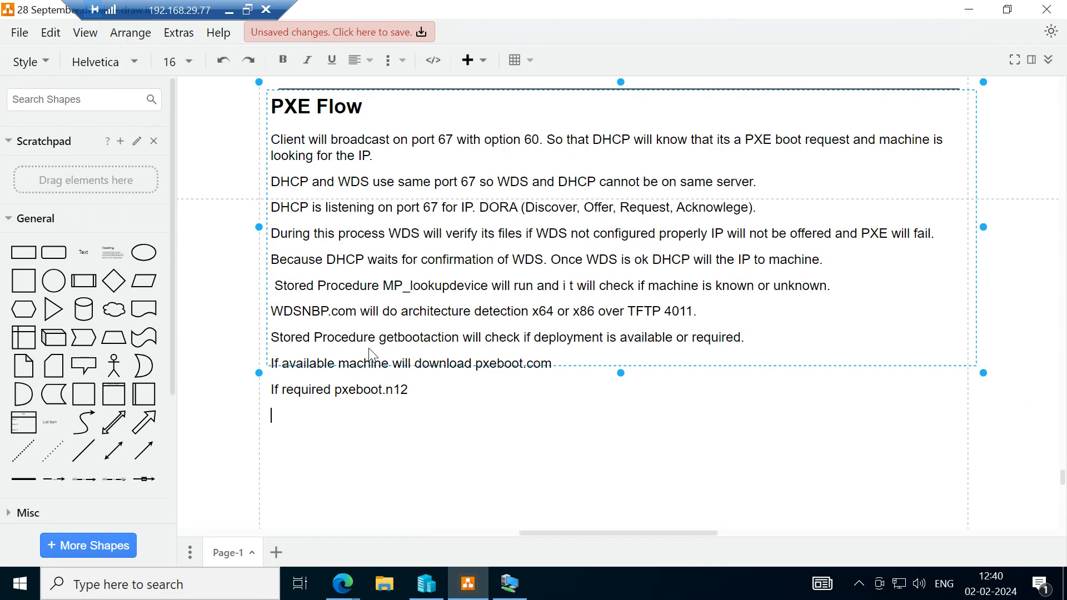
Add the text "If pxe boot fails it will download abort" below the pxeboot.n12 line.
type("If task seq")
key("BackSpace")
key("BackSpace")
key("BackSpace")
key("BackSpace")
key("BackSpace")
key("BackSpace")
key("BackSpace")
key("BackSpace")
key("BackSpace")
type("pxe boot g")
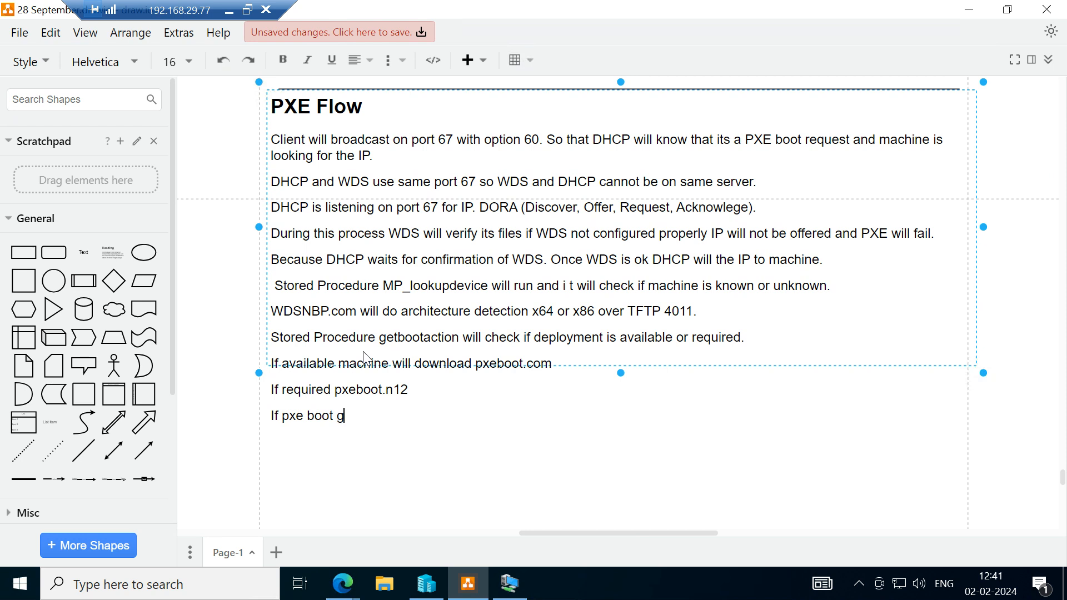
key("BackSpace")
type("fails it will download")
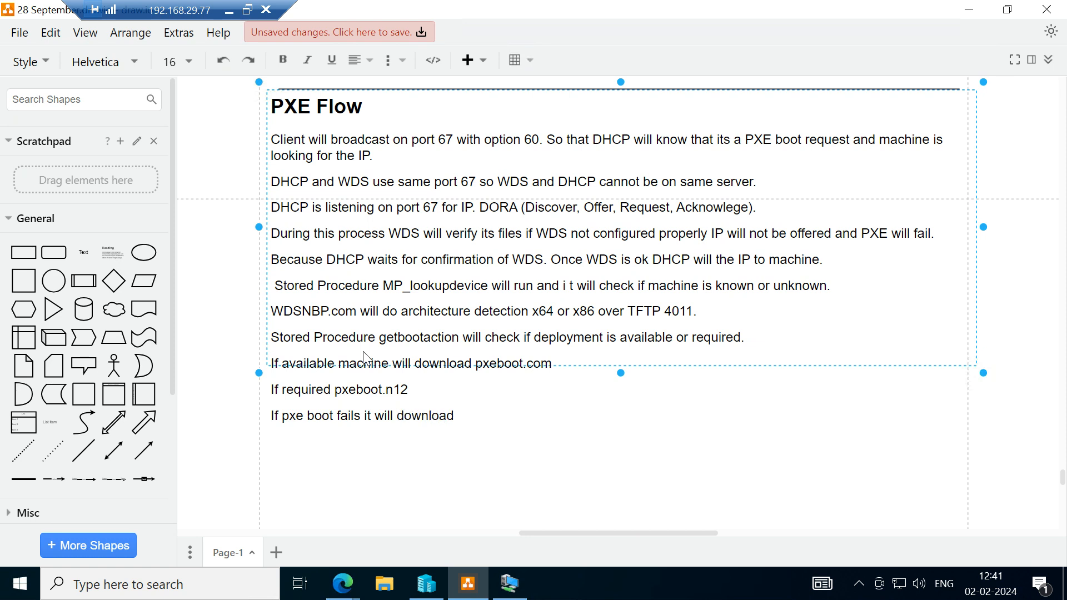
type(" abort")
Check the abort file's name in the SCCM machine's x64 folder, then complete the draw.io line as "abortpxe.com" and start a new paragraph.
left_click(510, 583)
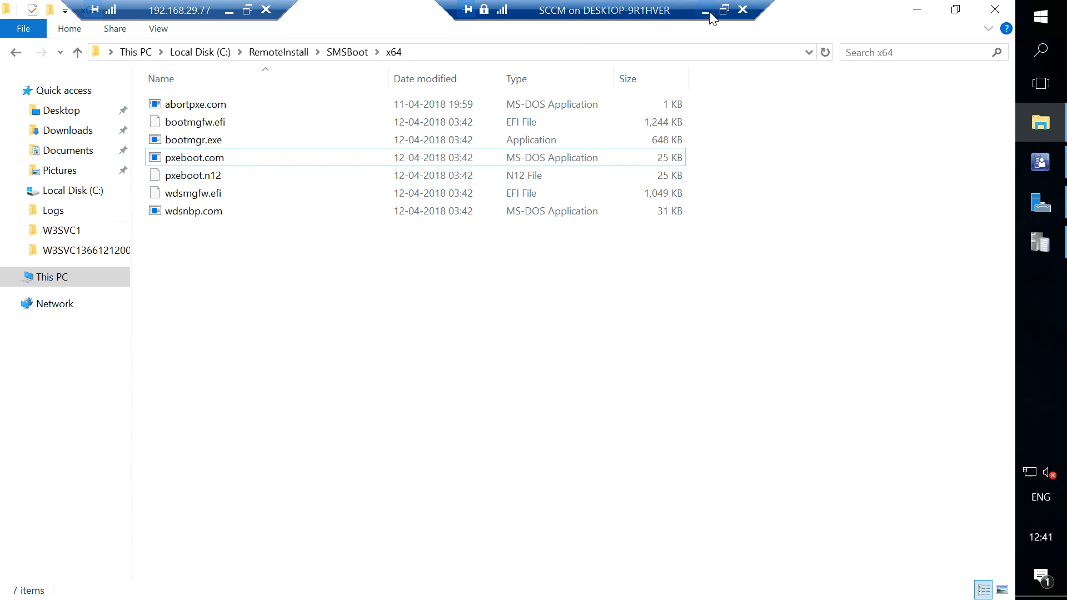
left_click(707, 12)
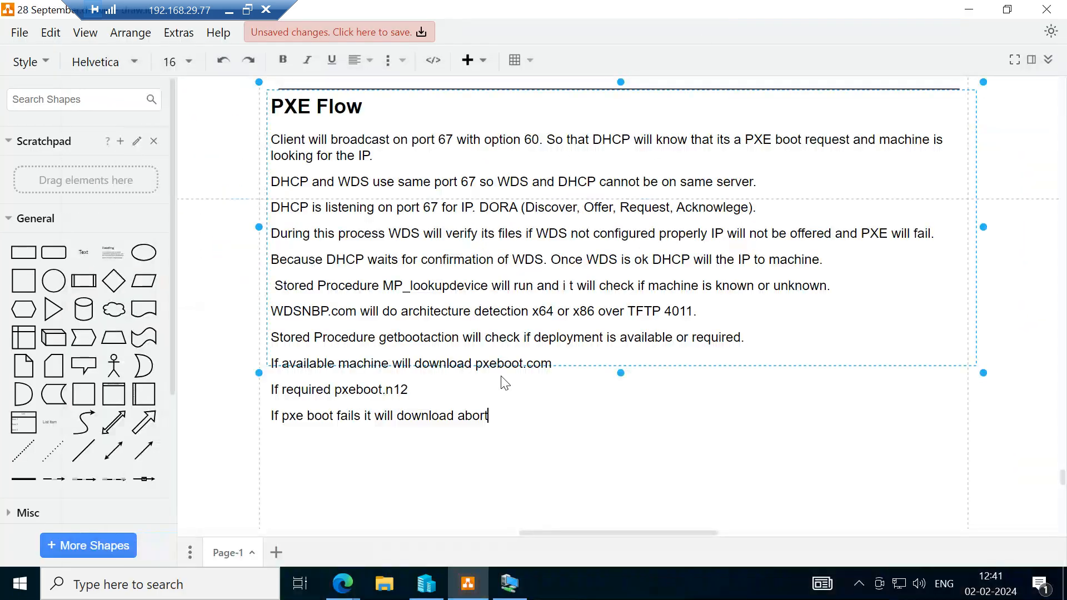
type("pxe.com")
key("Return")
Switch to the SCCM machine to review the boot files in SMSBoot's x64 folder and RemoteInstall's Boot\x64 folder, then return to draw.io.
left_click(528, 586)
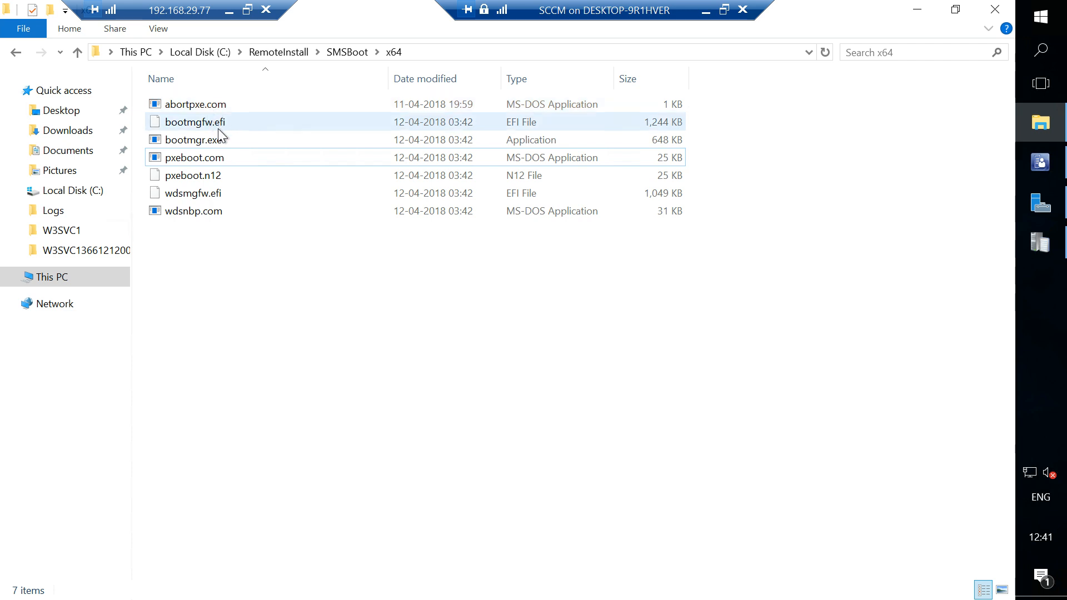
mouse_move(227, 142)
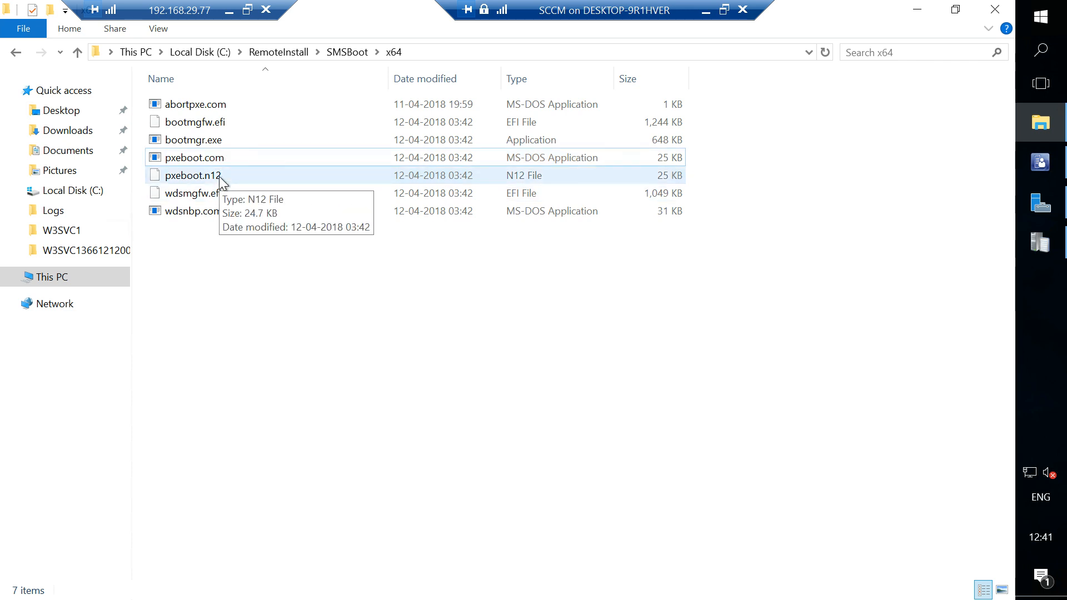
left_click(707, 13)
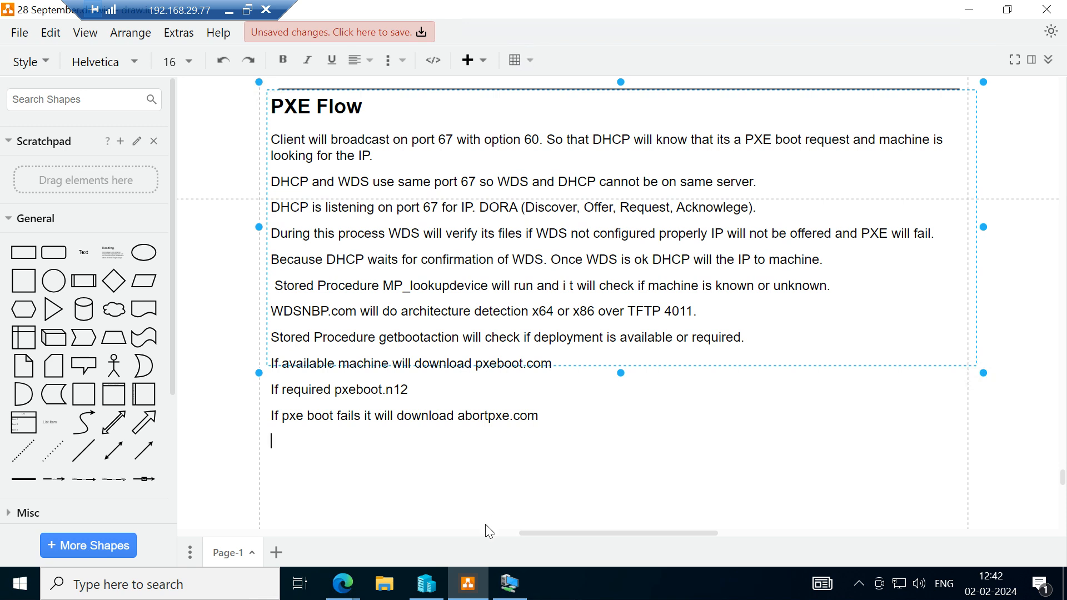
left_click(509, 584)
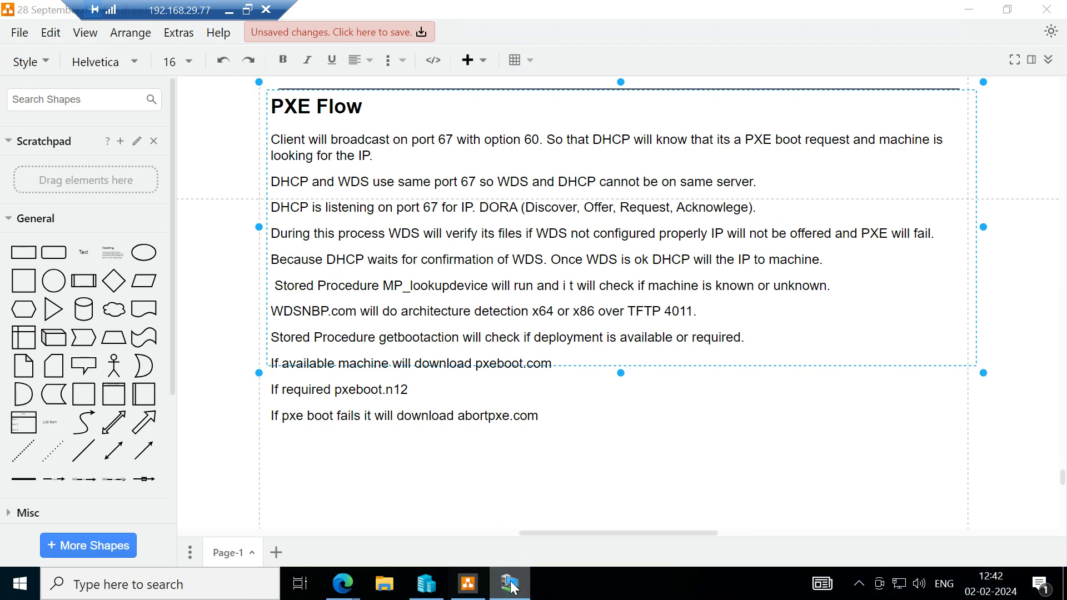
left_click(287, 52)
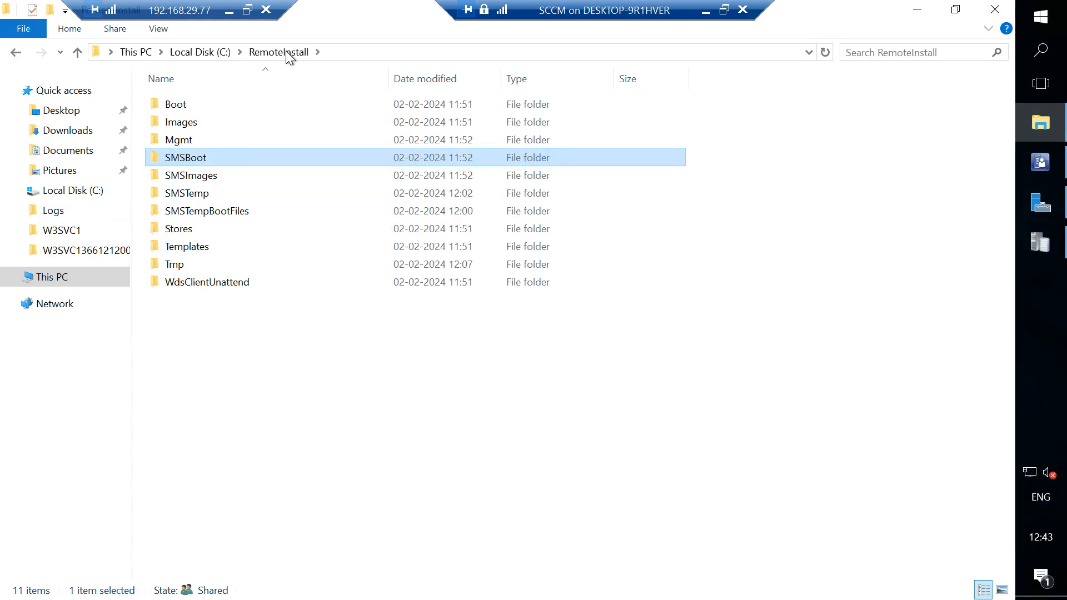
left_click(191, 110)
double_click(191, 112)
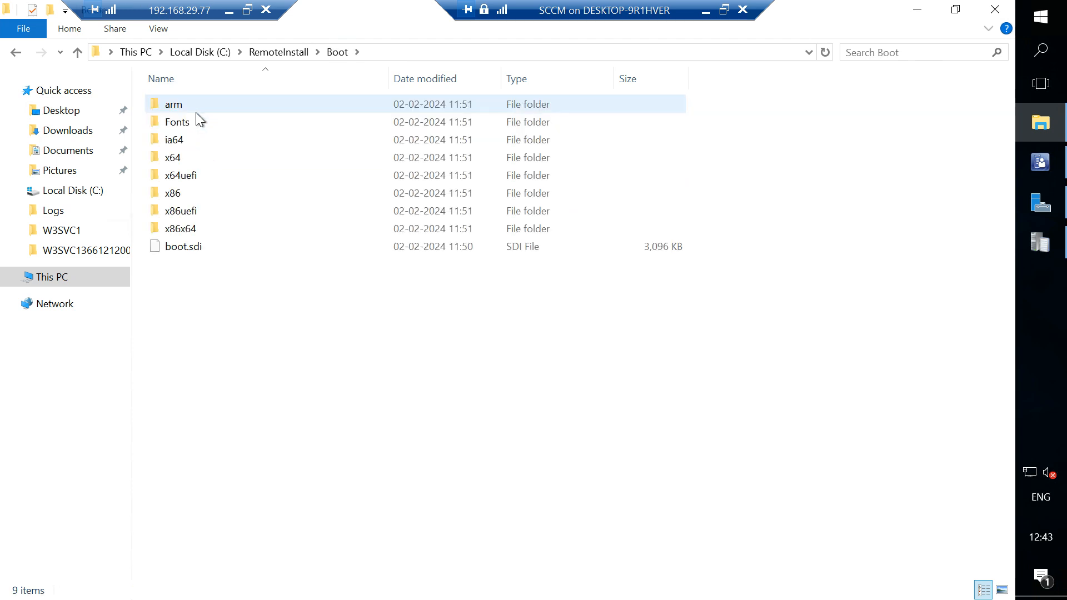
double_click(177, 158)
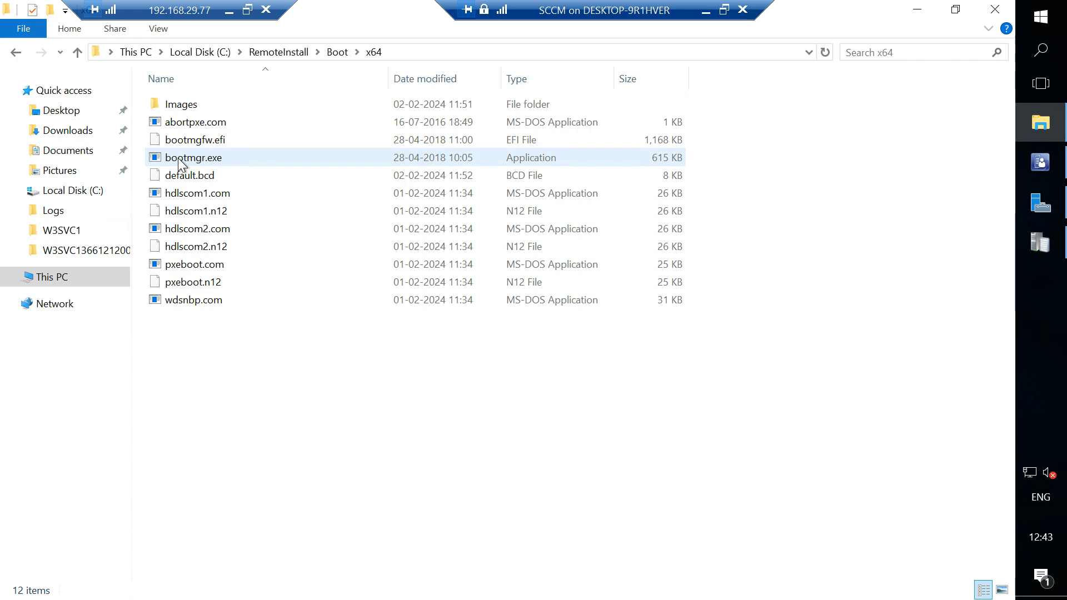
left_click(274, 54)
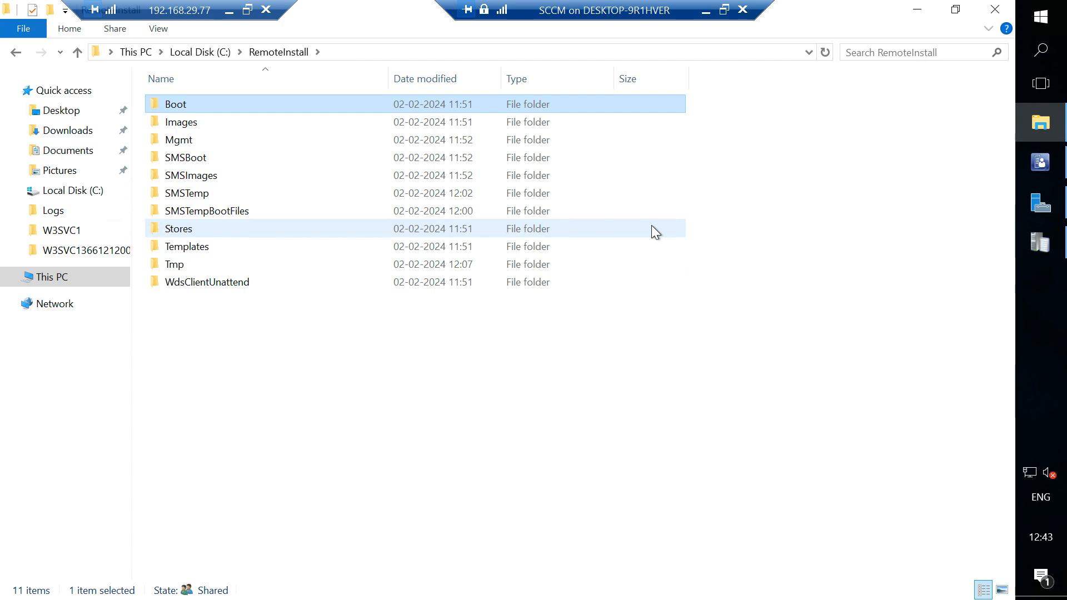
left_click(706, 10)
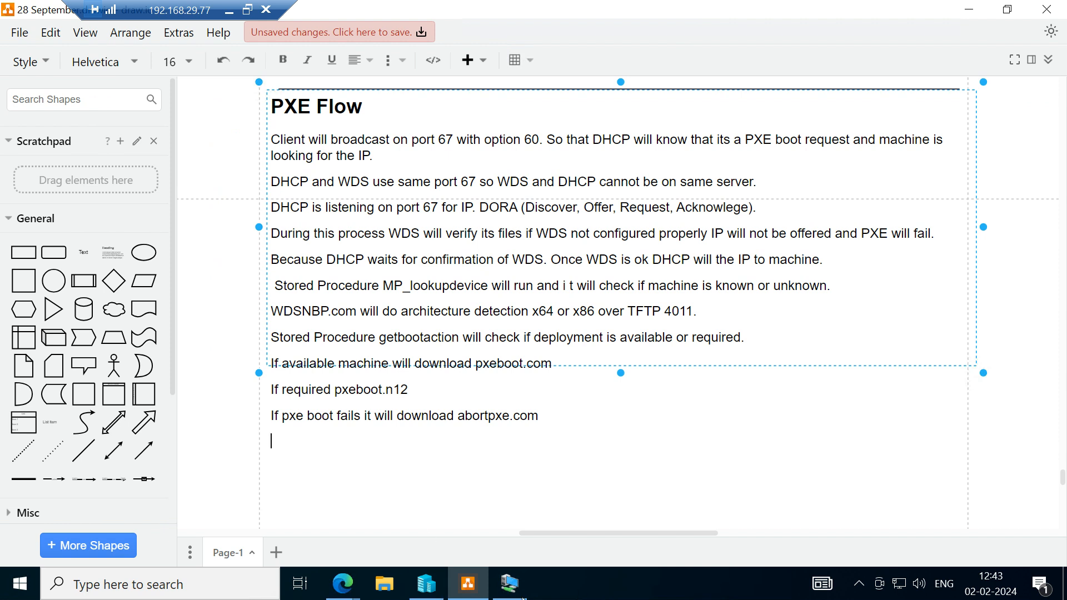
On the SCCM machine, examine boot.sdi, the Fonts folder and the x64 files under SMSBoot, then return to the draw.io diagram.
left_click(509, 586)
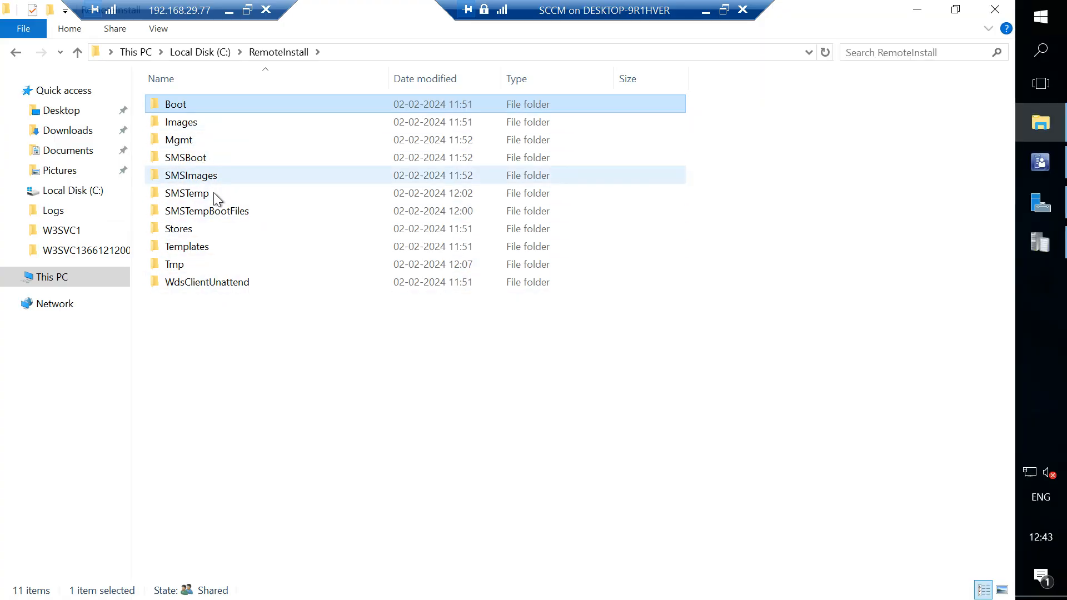
double_click(192, 157)
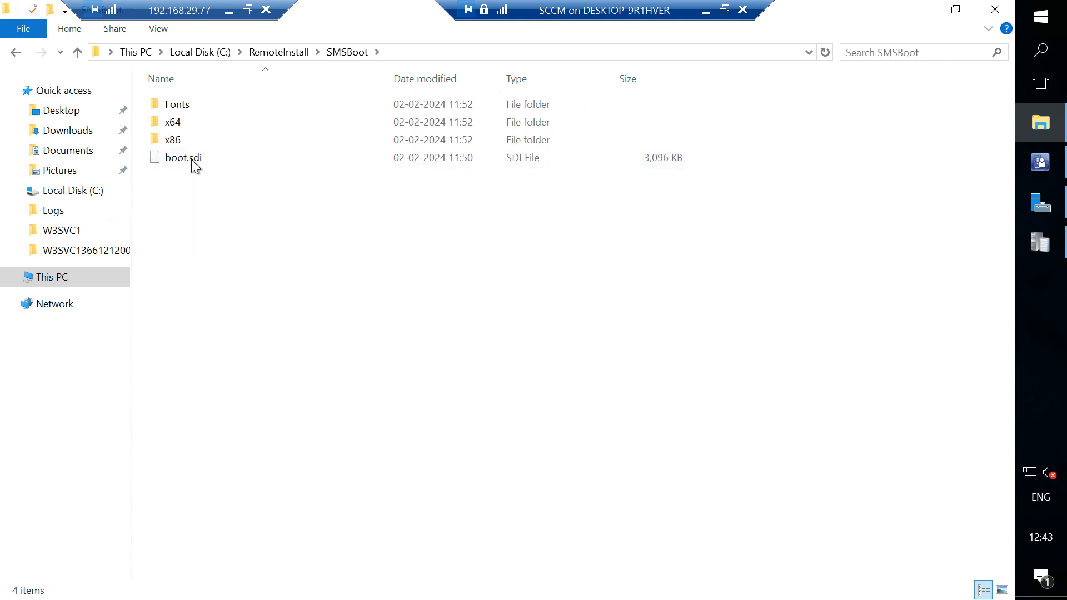
left_click(191, 159)
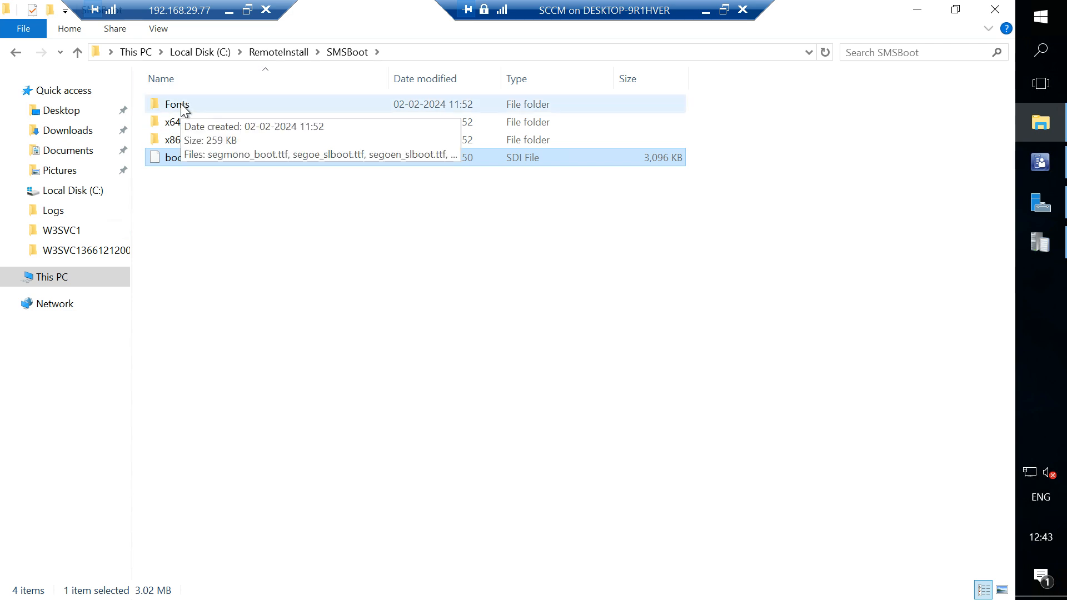
double_click(172, 121)
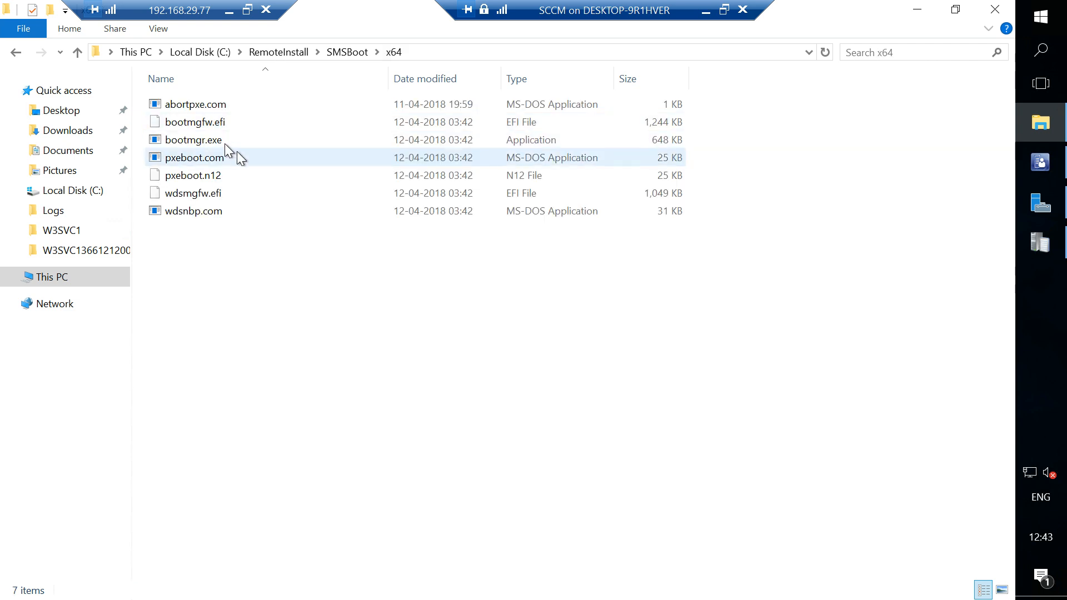
mouse_move(225, 142)
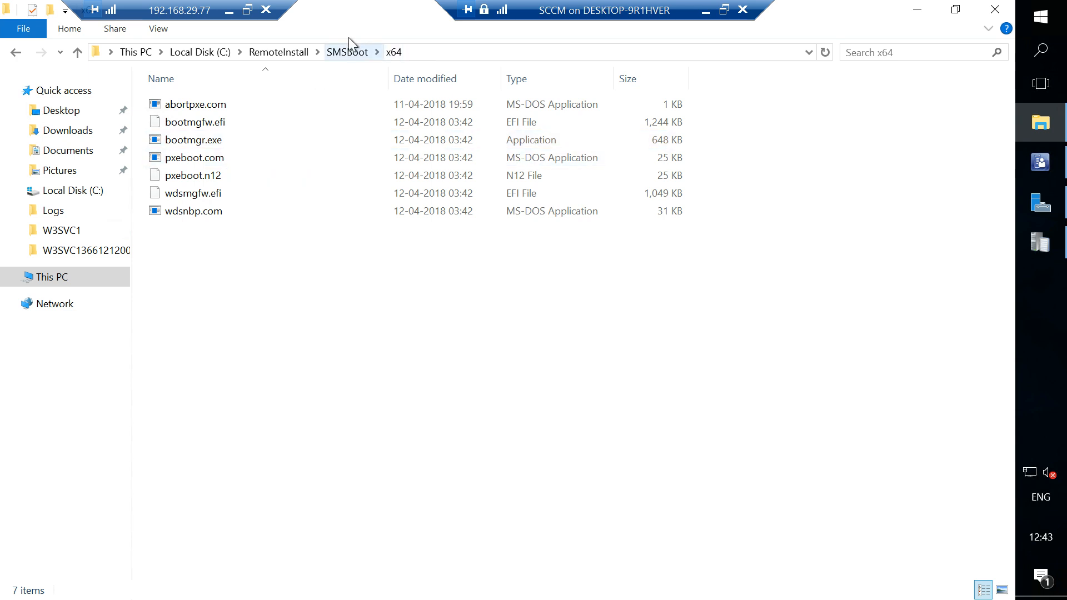
left_click(348, 52)
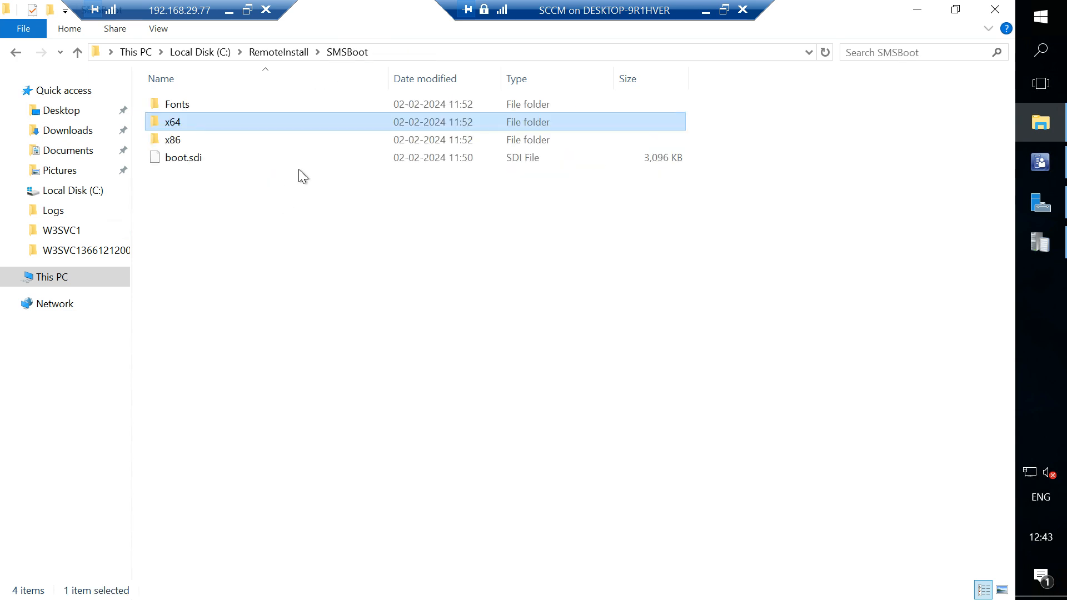
left_click(272, 53)
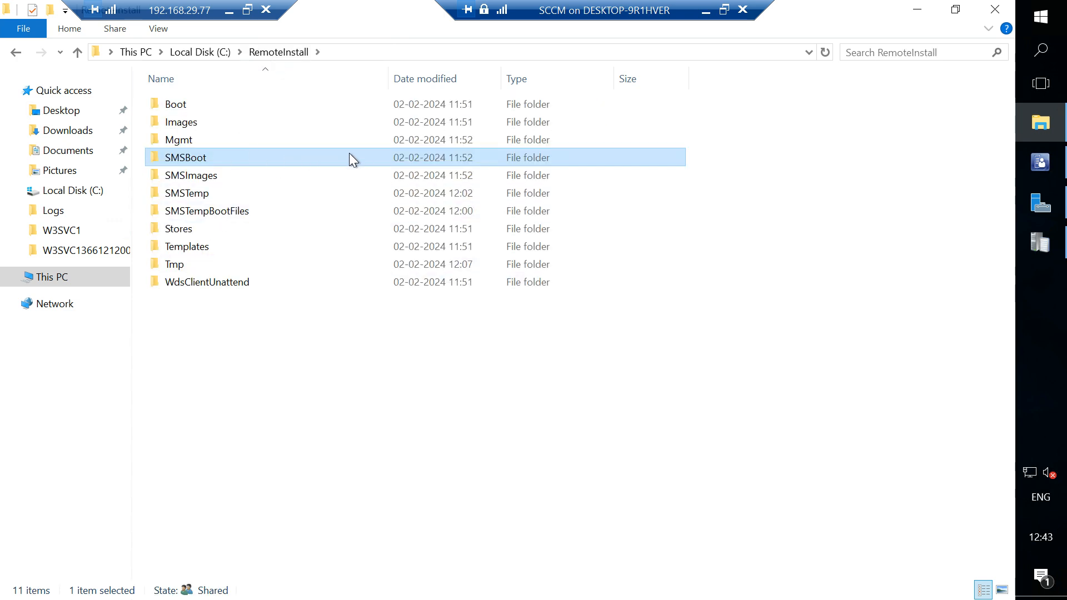
left_click(708, 11)
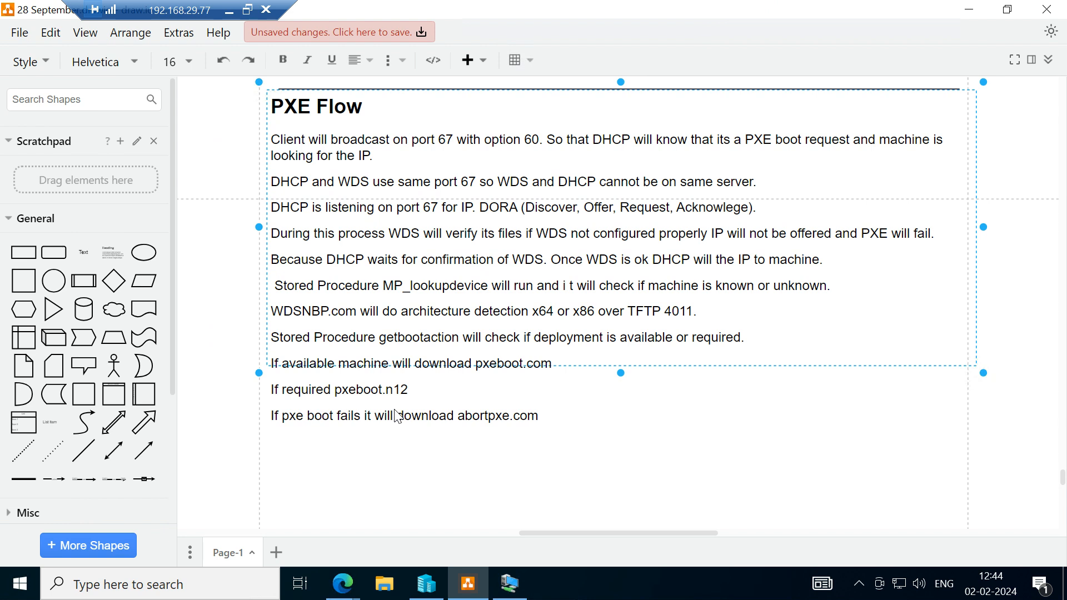
Start the paragraph below the abortpxe.com line with "Boot.WIM Boot.SDI Fonts".
type("Boot.WIM")
type("BOT")
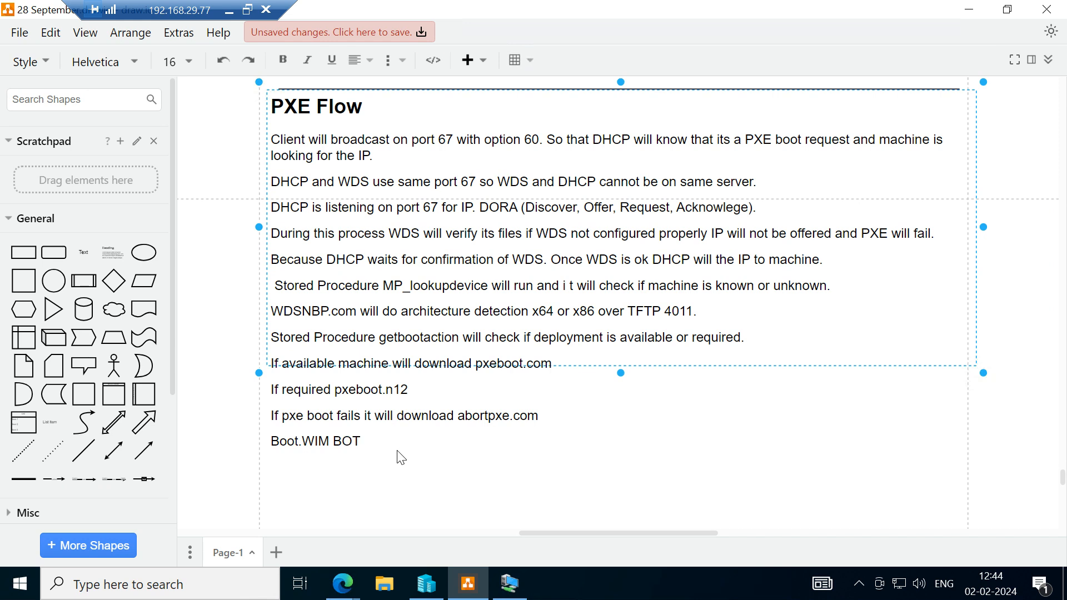
key("BackSpace")
key("BackSpace")
type("oot.SDI Fonts Bot")
Complete the boot file list with "BootMGr BCD." and start a new paragraph.
key("BackSpace")
type("otMGr")
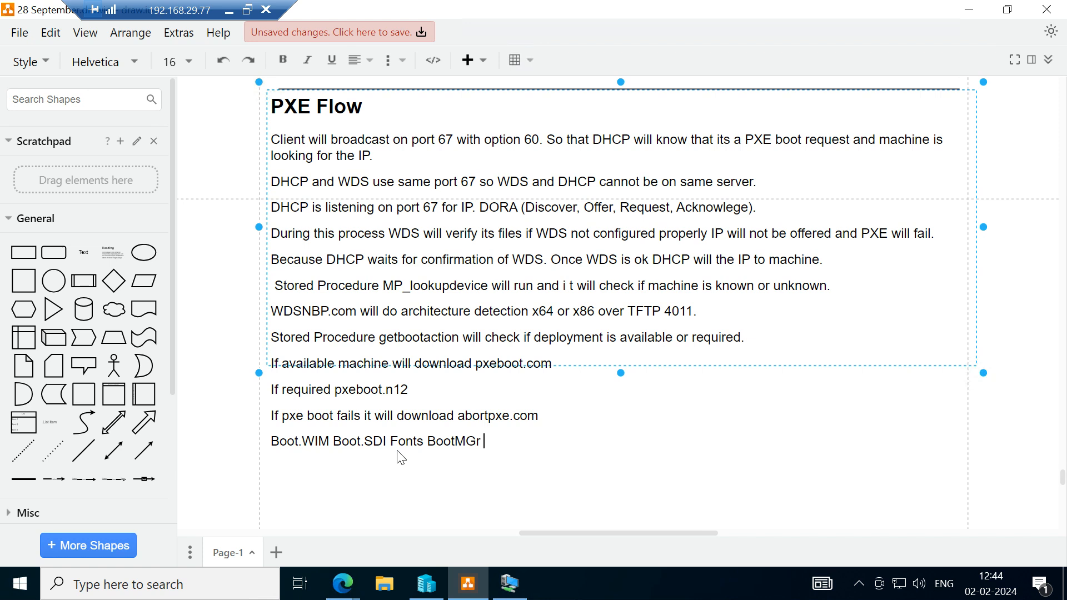
type(" BCD.")
key("Return")
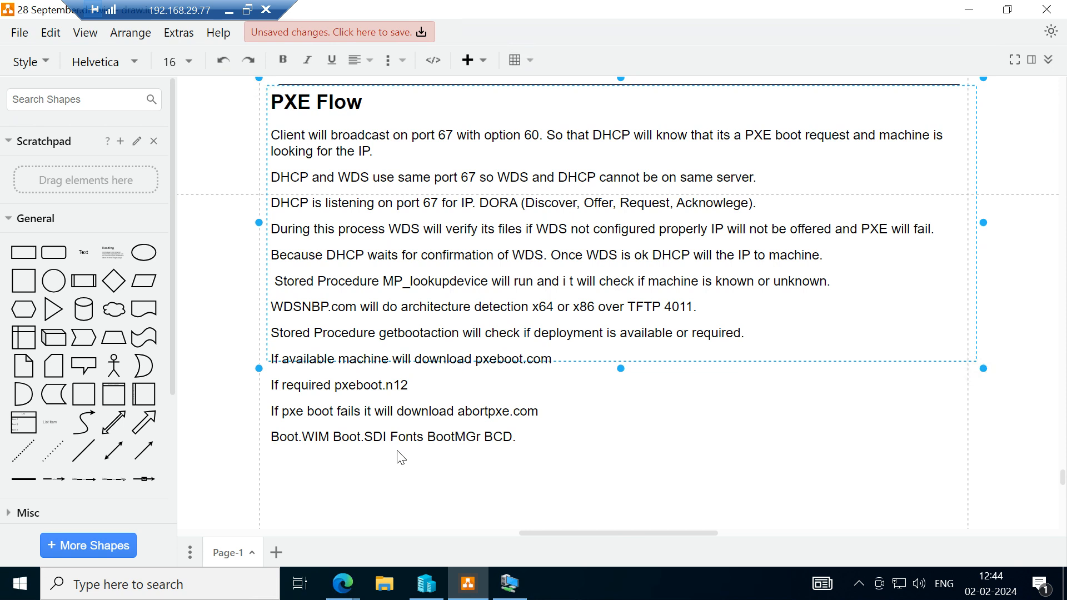
Add the line "Downloading boot Image" below the boot file list.
type("Downloading bo")
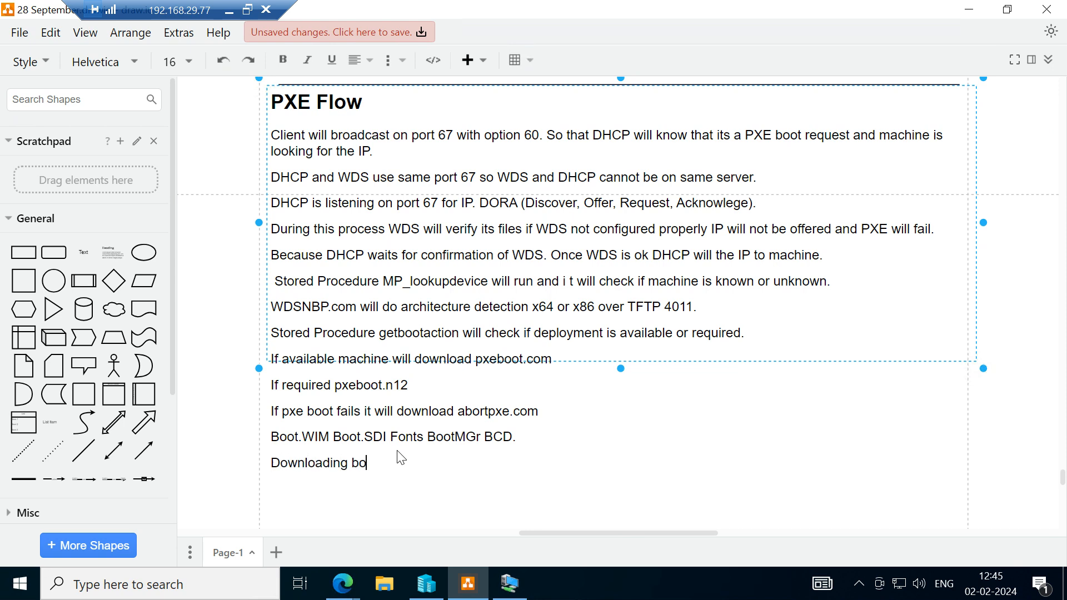
type("ot Image")
Add the line "Its a pre-install environment and we call it as mini OS." and start a new paragraph.
type("Its a ")
type("pre-ins")
type("t")
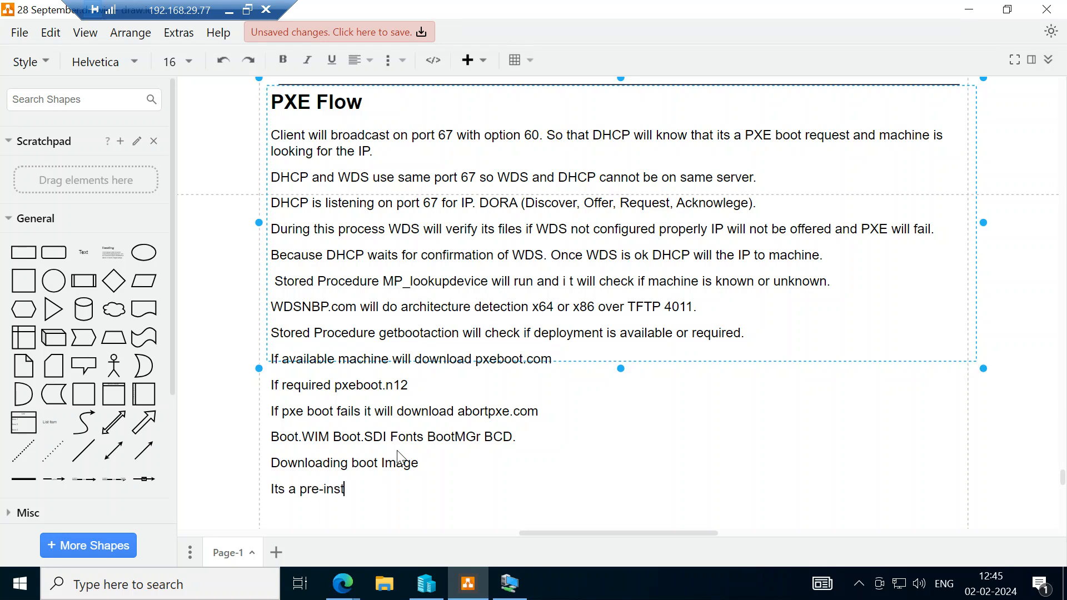
type("all environment and we call ")
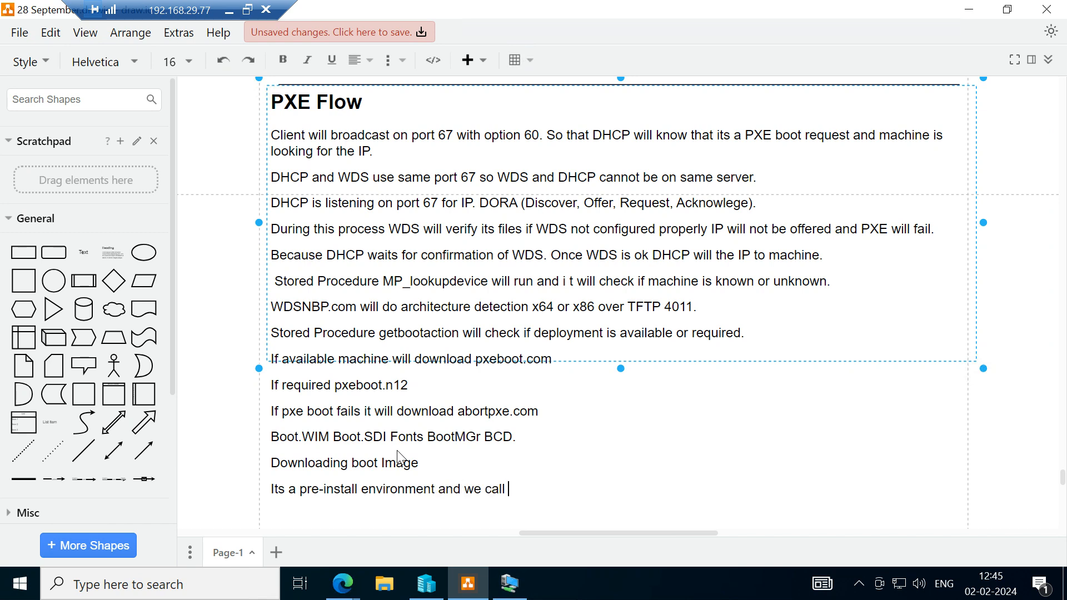
type("it as mini OS.")
key("Return")
Start a line below the mini OS sentence with "Once task sequnce screen is visible".
scroll(407, 455, "down", 5)
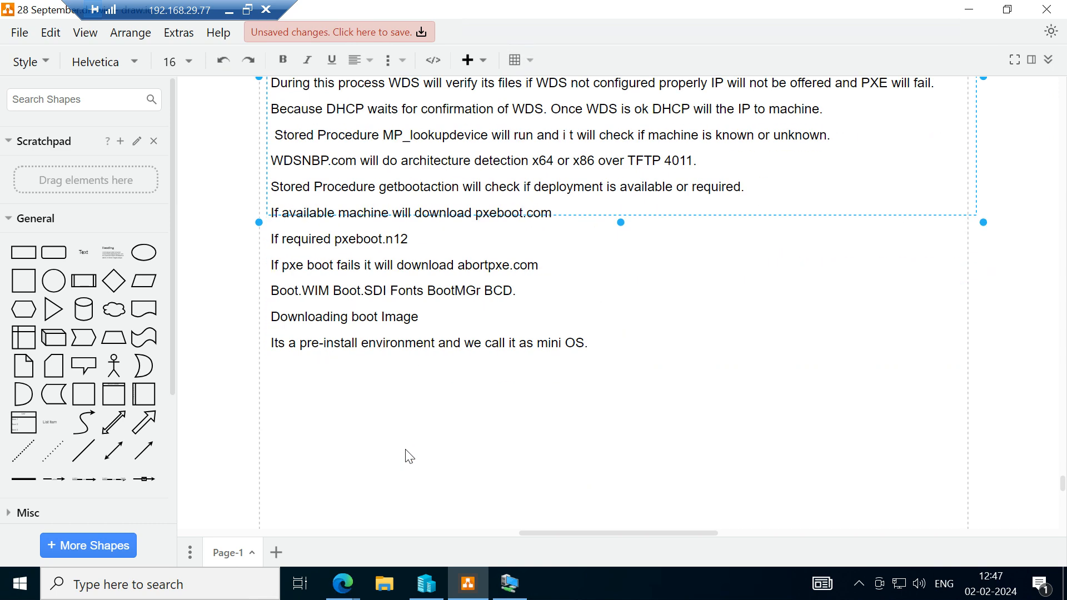
scroll(410, 456, "up", 3)
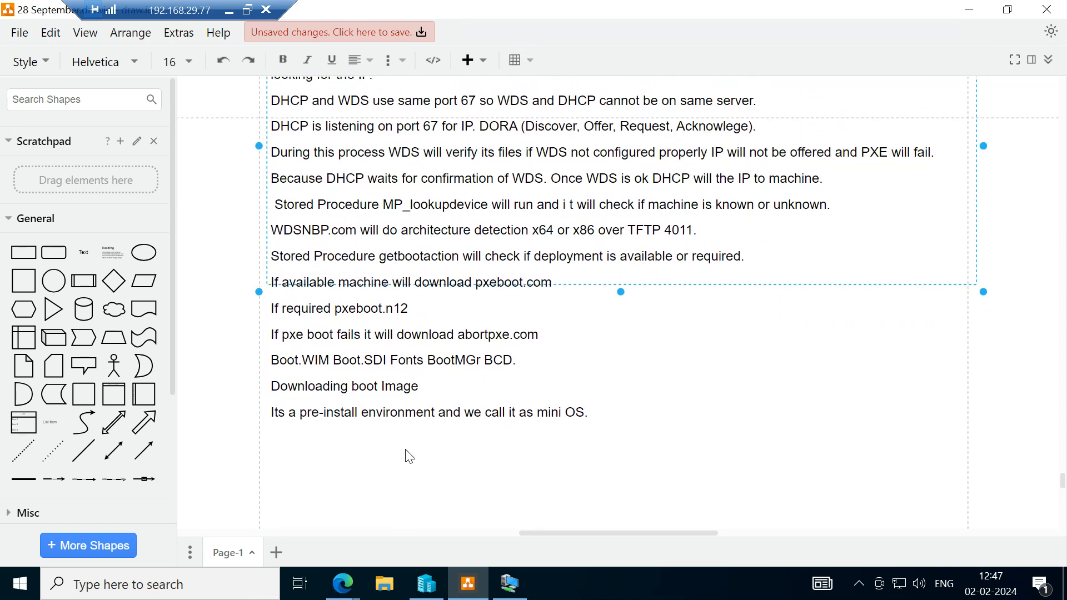
scroll(467, 368, "up", 3)
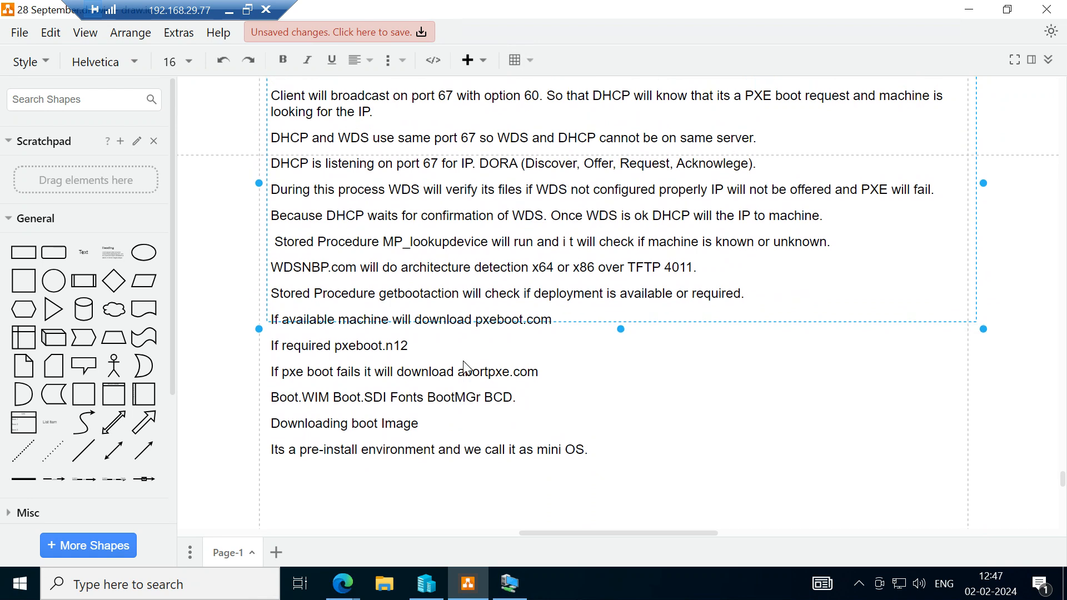
scroll(466, 368, "down", 1)
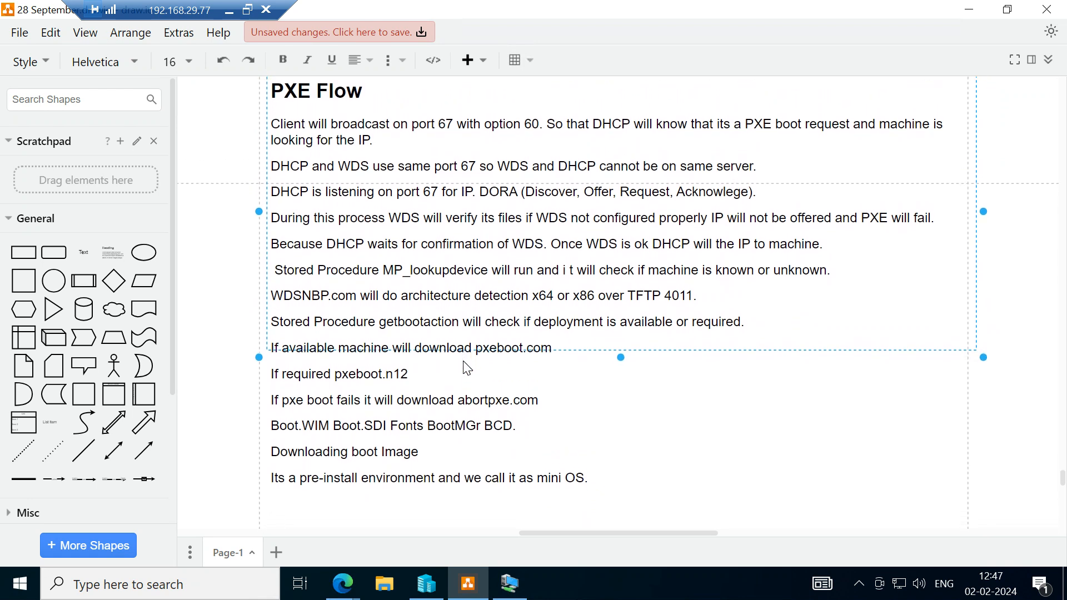
scroll(467, 368, "down", 1)
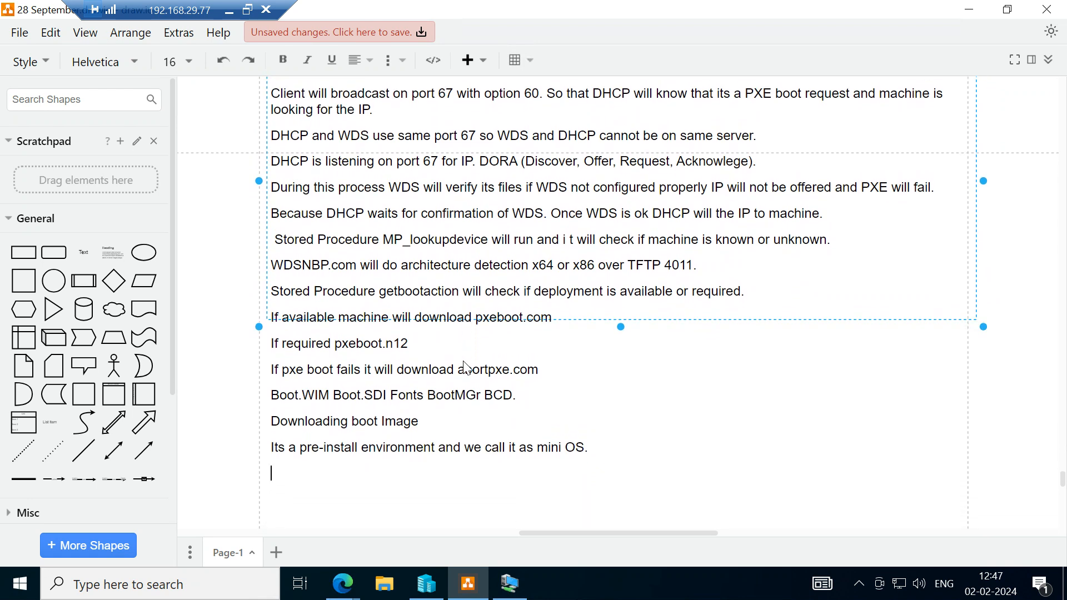
type("Once ")
type("task ")
type("s")
type("eqund")
type("e sc")
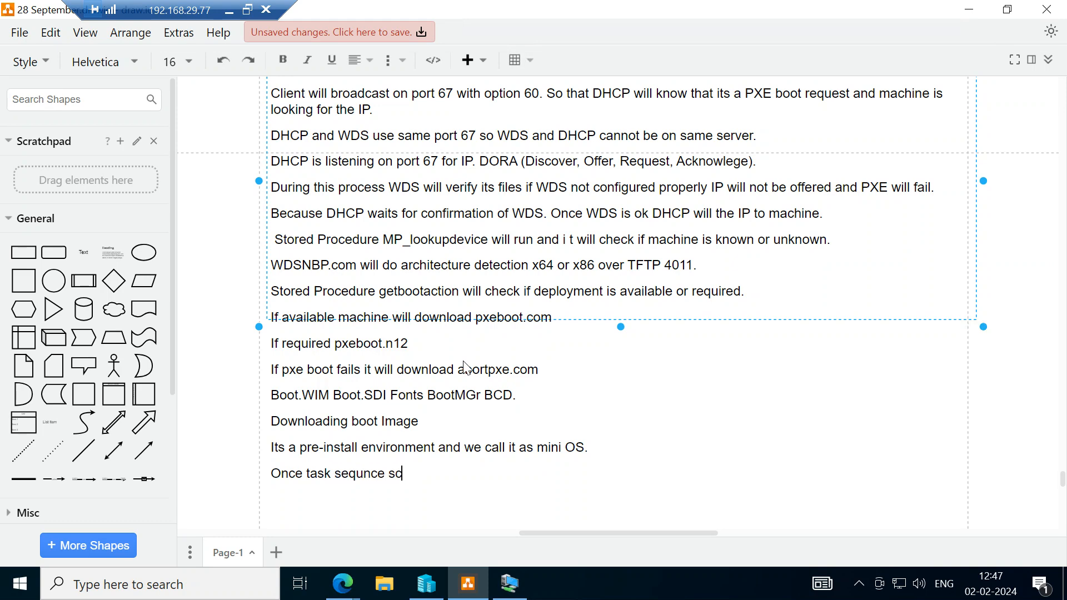
type("reen is visible t")
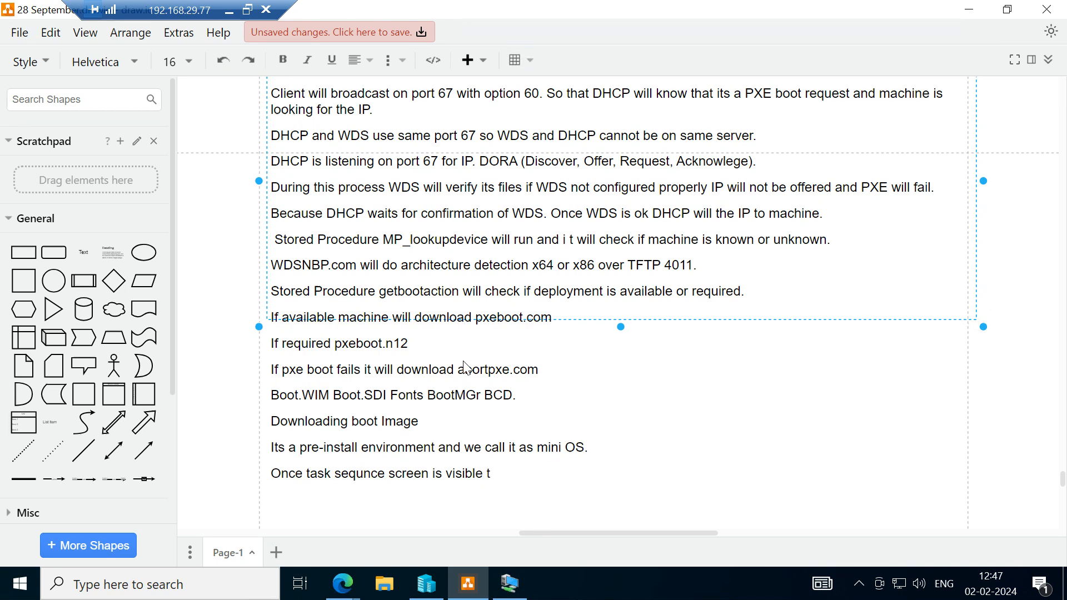
Finish the last line with "PXE is complete.".
key("BackSpace")
type("PXE is complete.")
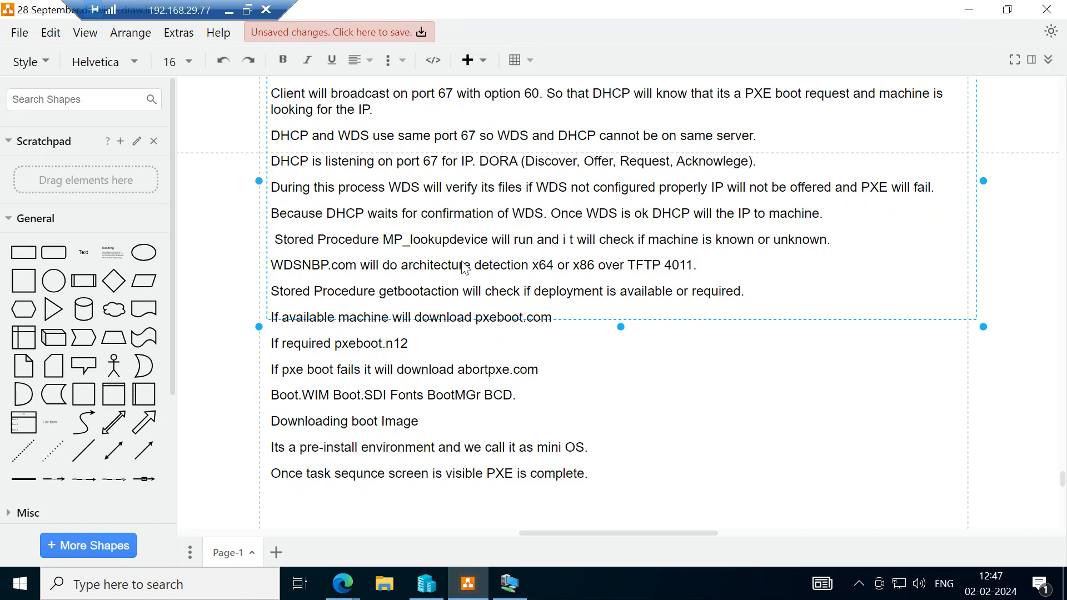
Enclose "over TFTP 4011" in parentheses in the WDSNBP.com architecture detection line of the PXE Flow text.
scroll(466, 268, "up", 1)
scroll(466, 268, "up", 2)
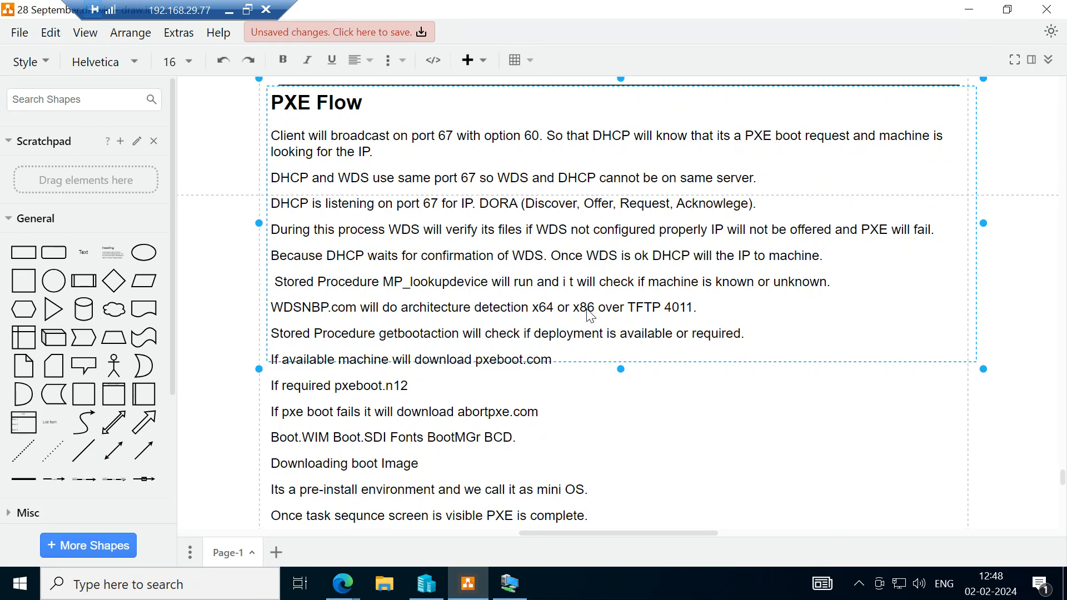
scroll(590, 315, "down", 2)
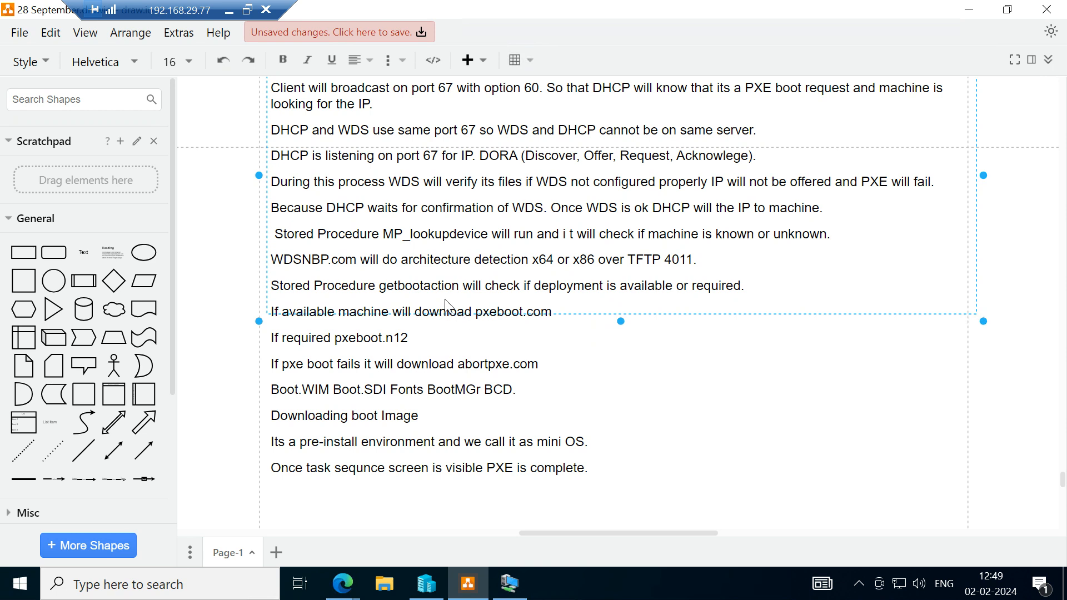
double_click(639, 262)
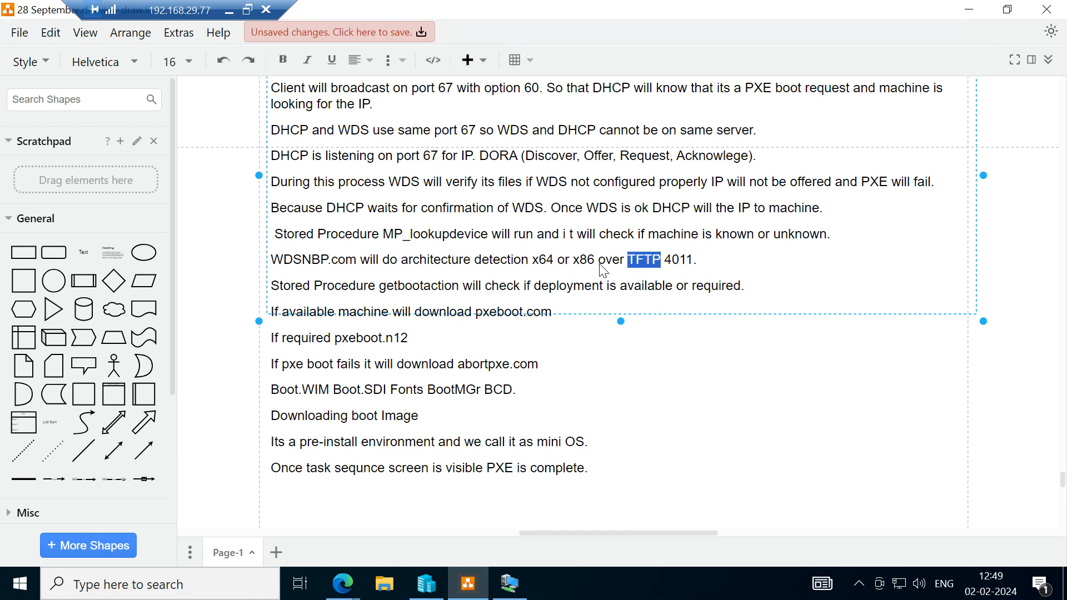
left_click(600, 266)
type("(")
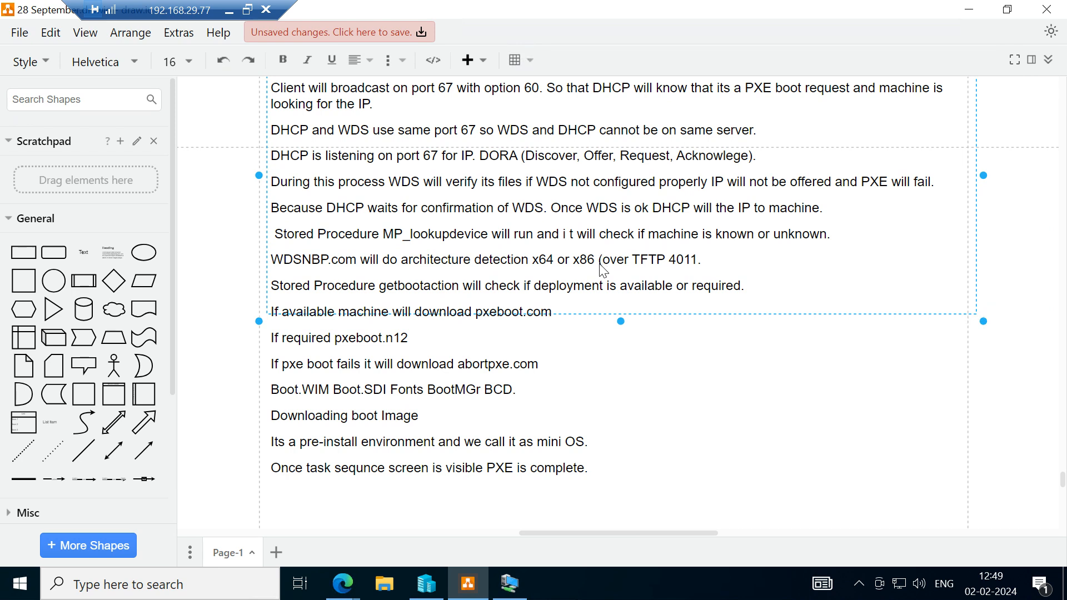
key("Right")
key("Right")
key("Right")
key("Right")
key("Right")
key("Right")
key("Right")
key("Right")
key("Right")
key("Right")
key("Right")
key("Right")
key("Right")
key("Right")
type(")")
Review the PXE Flow notes from the client broadcast on port 67 to the PXE completion line.
scroll(295, 351, "down", 1)
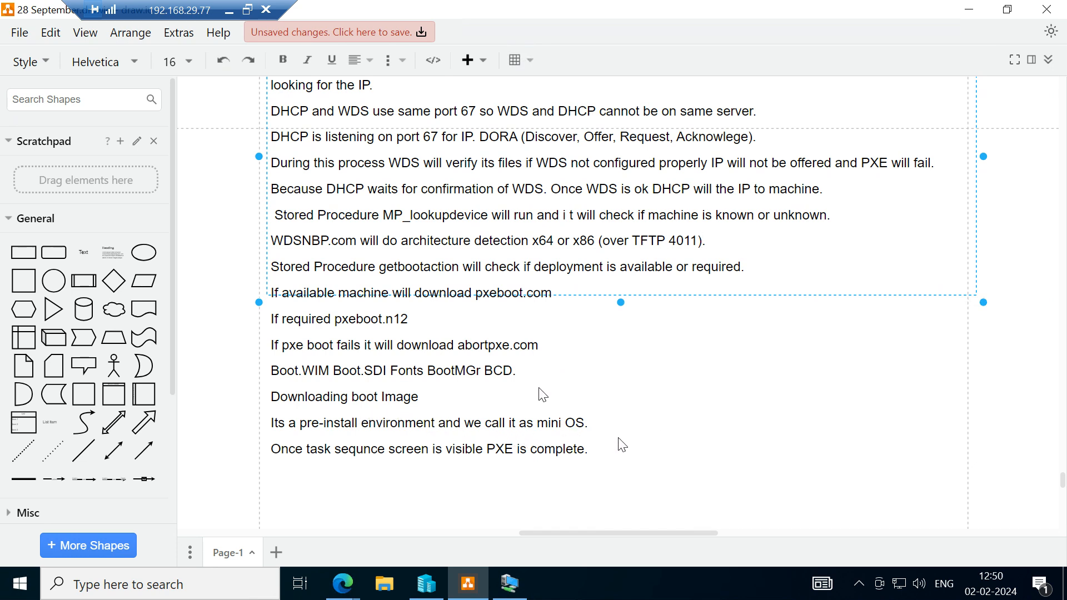
scroll(622, 445, "down", 3)
scroll(620, 443, "up", 1)
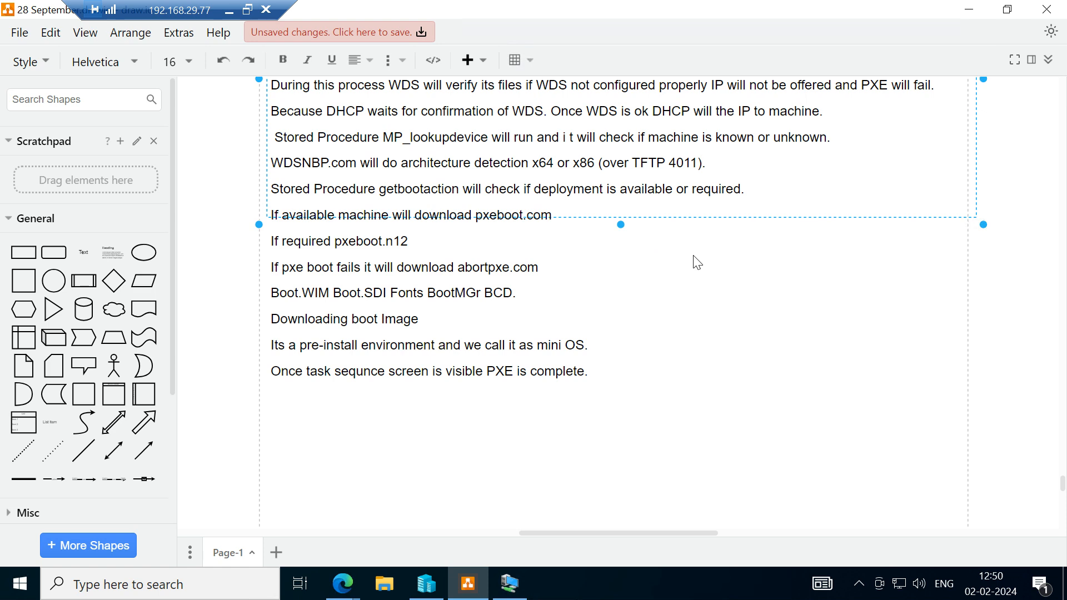
scroll(644, 308, "up", 3)
scroll(643, 308, "down", 3)
scroll(643, 308, "up", 5)
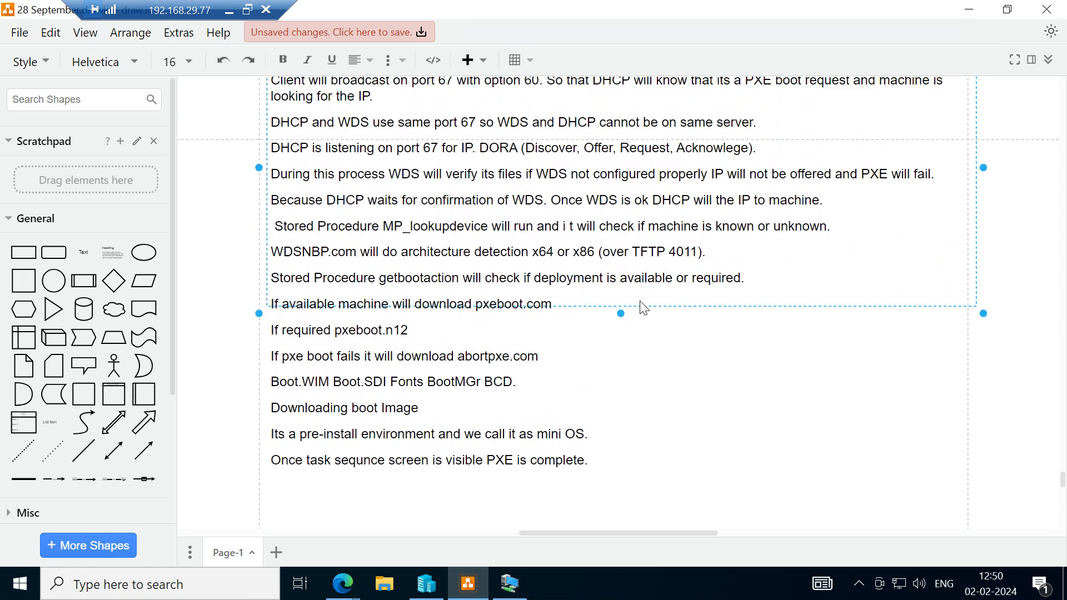
scroll(644, 309, "down", 3)
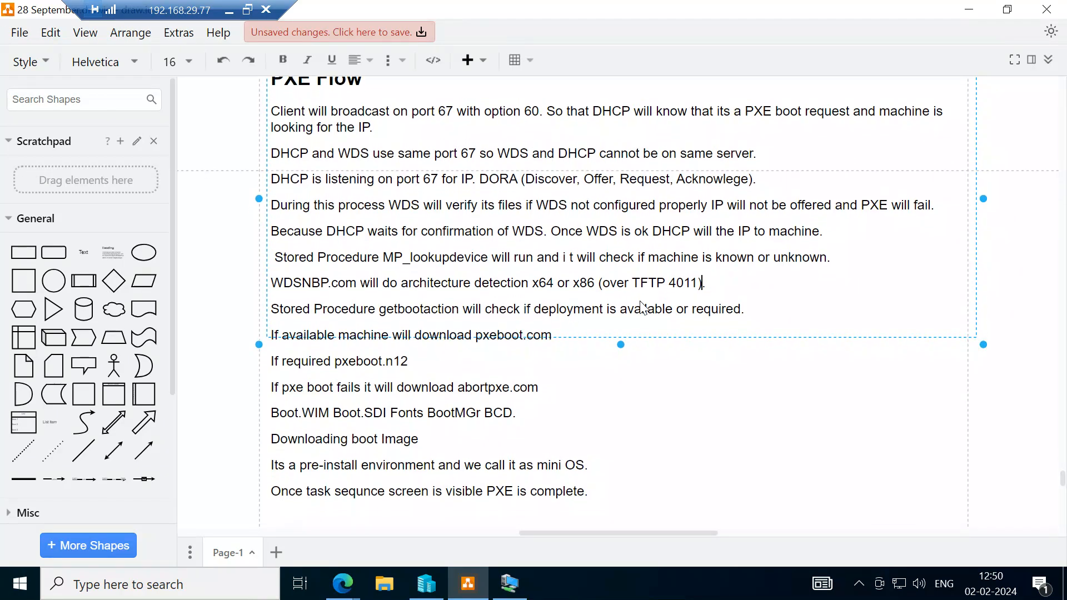
scroll(644, 309, "up", 3)
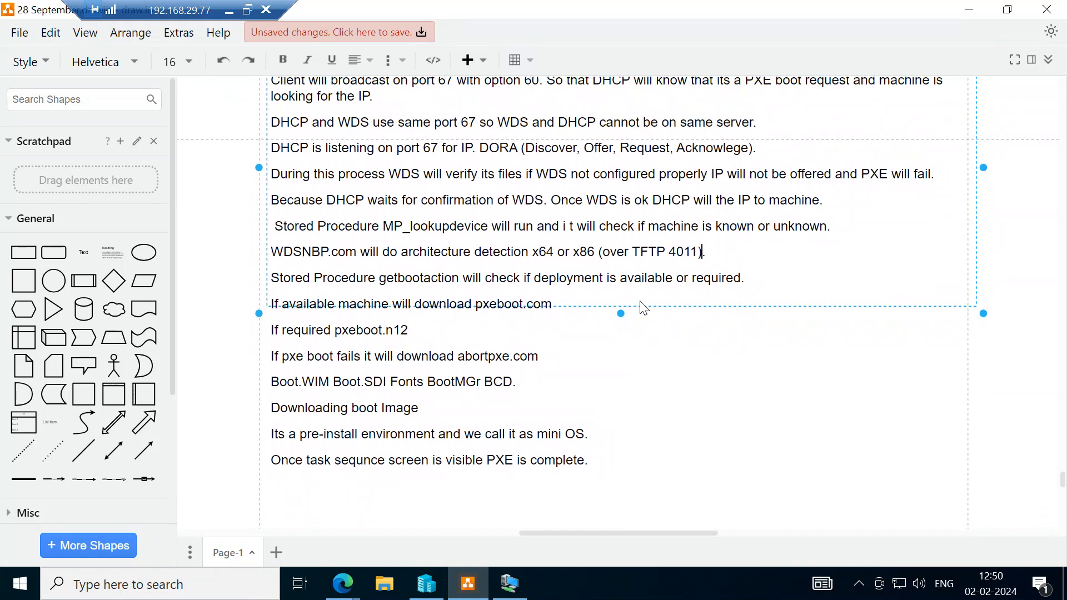
scroll(644, 309, "down", 2)
scroll(643, 308, "down", 1)
scroll(644, 309, "up", 1)
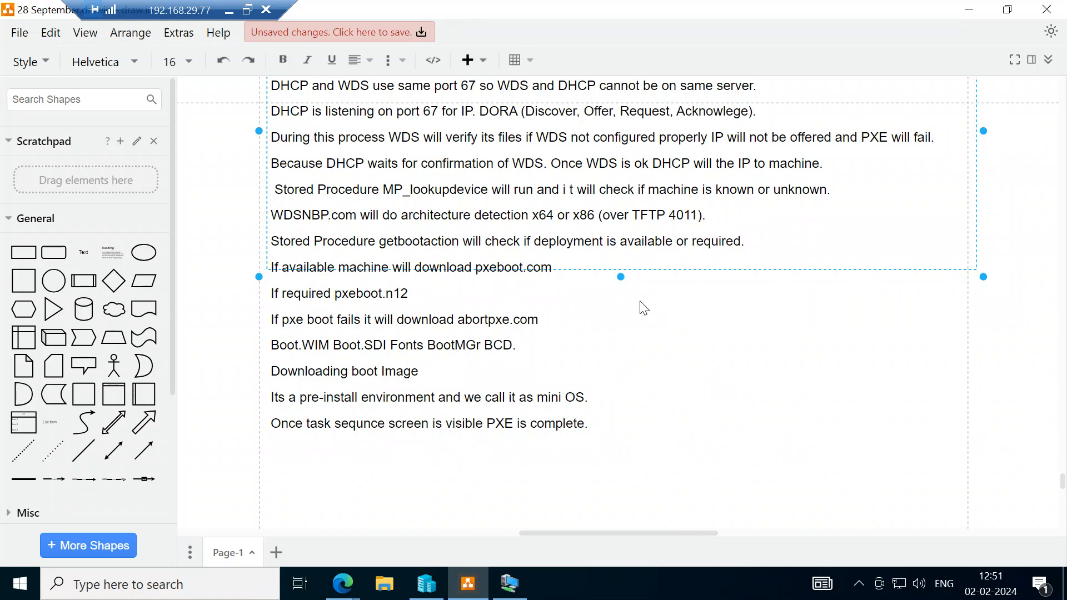
scroll(619, 330, "up", 1)
scroll(619, 330, "down", 1)
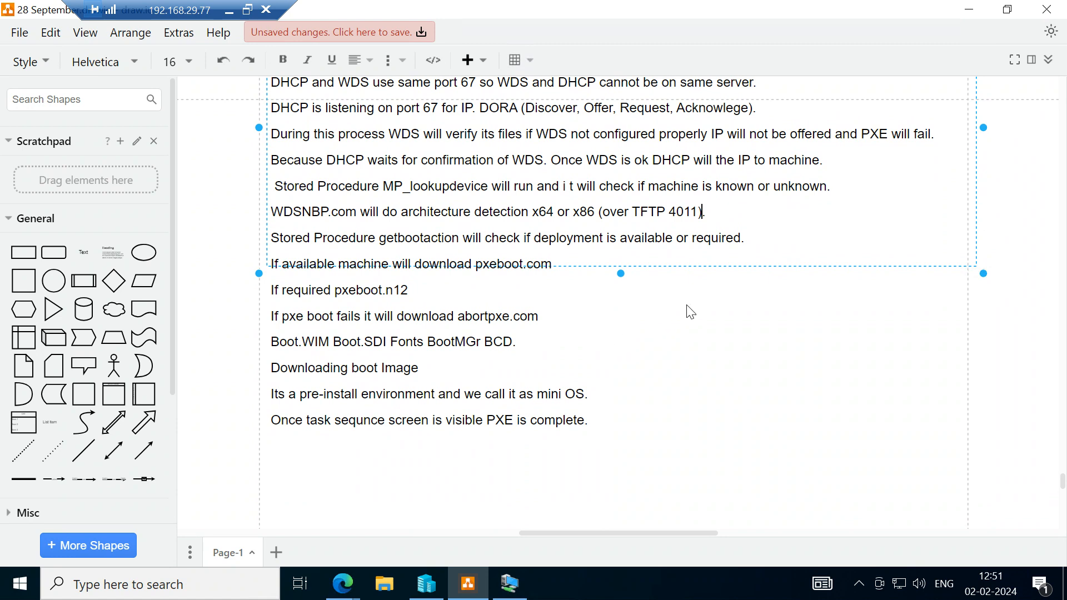
scroll(687, 305, "left", 1)
scroll(687, 306, "right", 1)
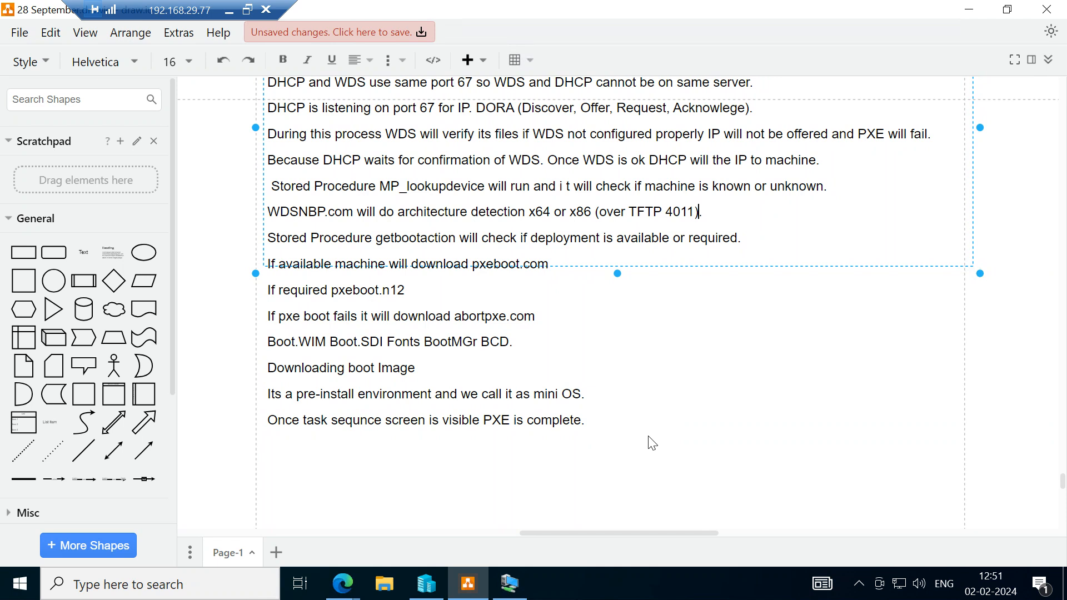
scroll(652, 393, "up", 2)
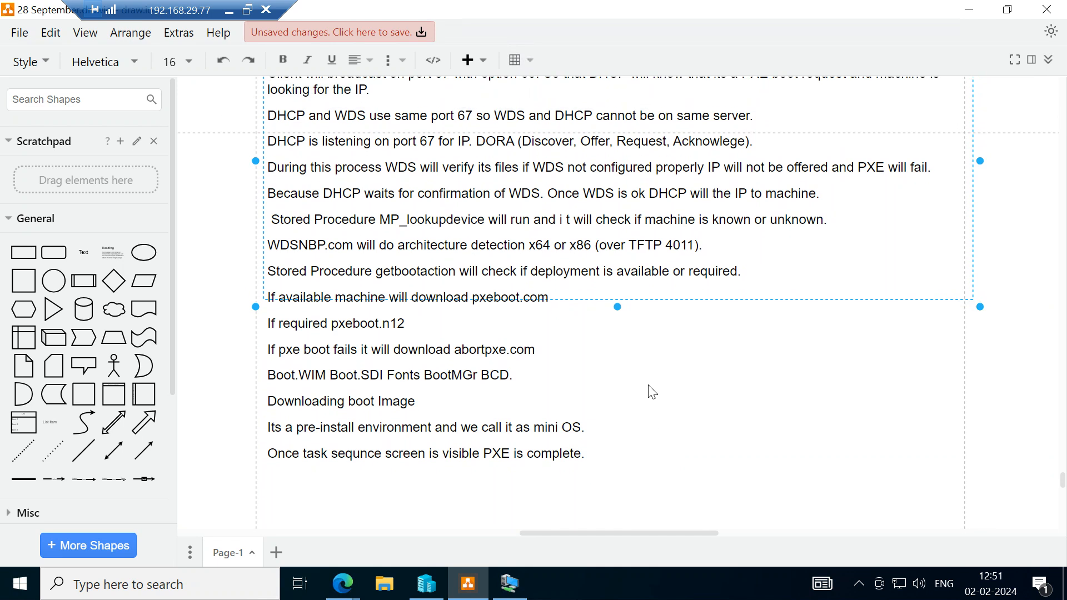
scroll(653, 392, "up", 2)
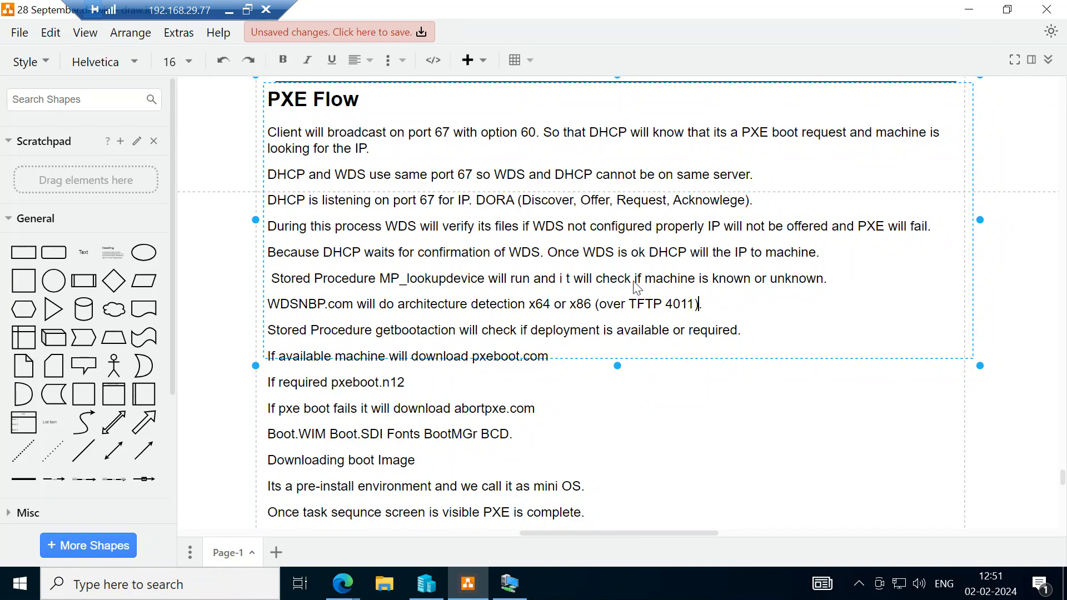
scroll(617, 177, "up", 3)
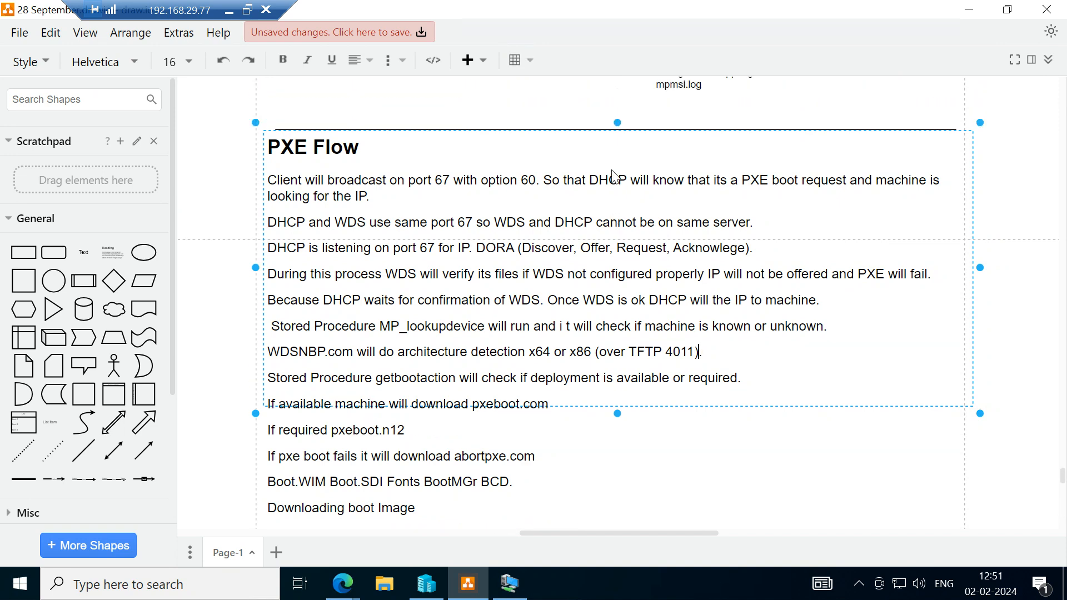
Look back at the PXE Boot diagram above the notes and save the drawing's changes.
scroll(615, 177, "up", 3)
scroll(616, 177, "up", 6)
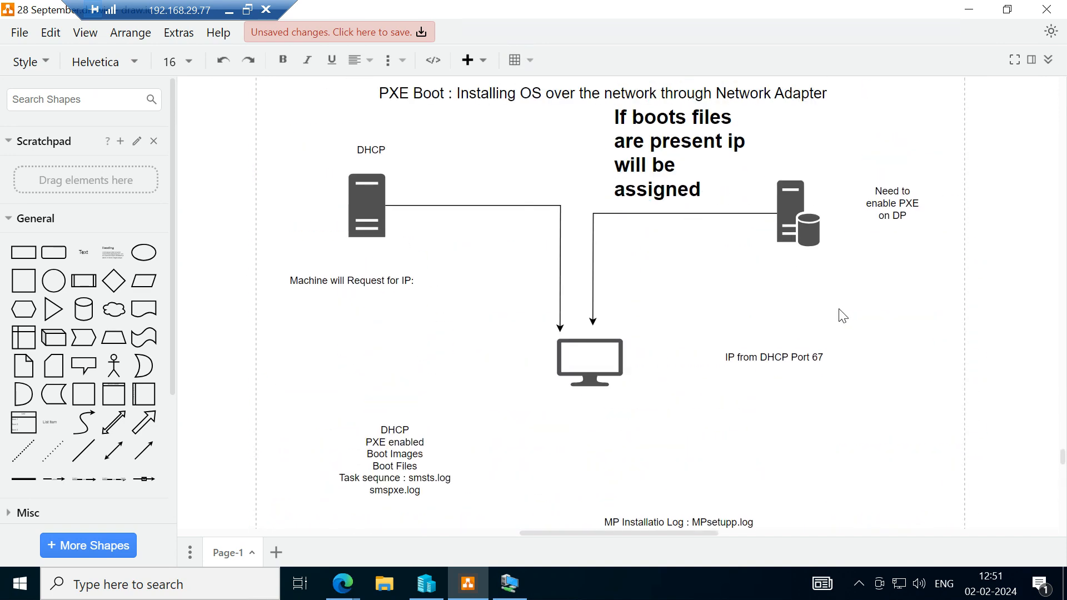
left_click(375, 37)
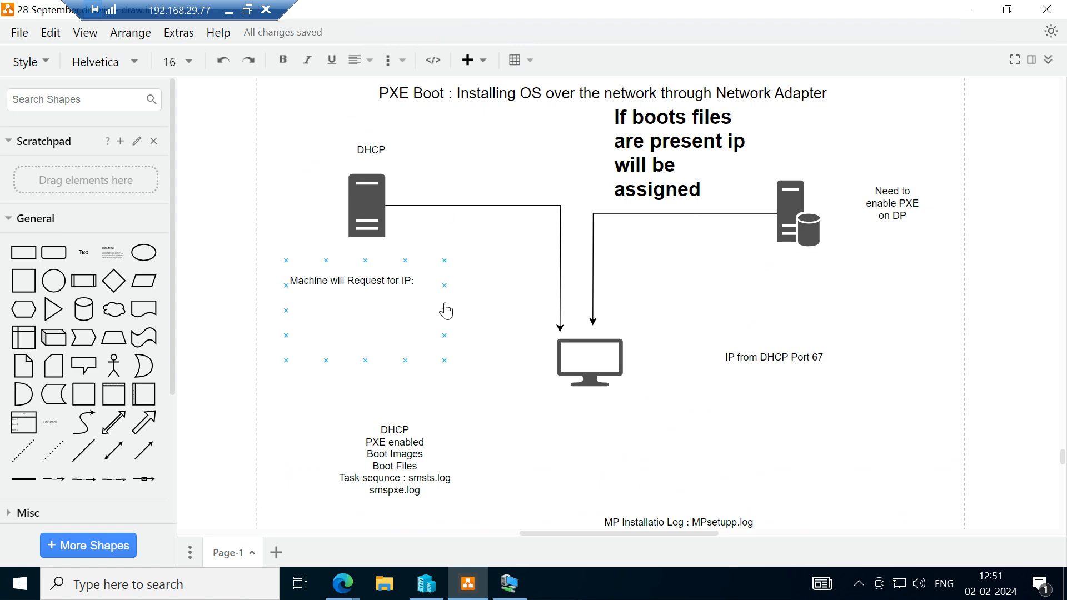
Return to the PXE Flow text and reread the DHCP, WDS and stored procedure lines.
scroll(446, 311, "down", 8)
scroll(447, 311, "down", 3)
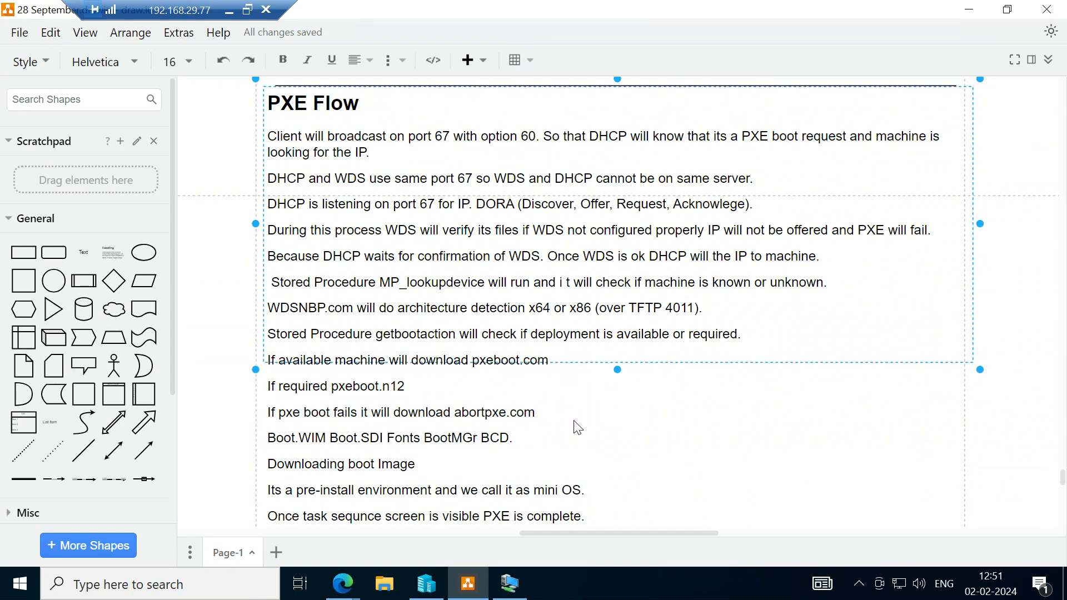
scroll(578, 428, "down", 1)
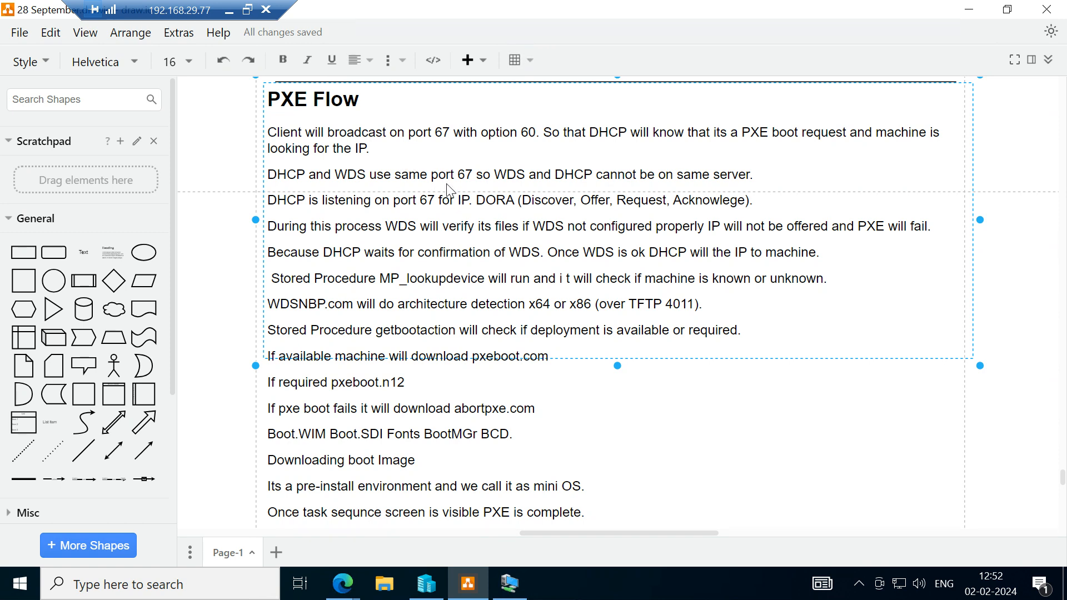
scroll(447, 189, "down", 1)
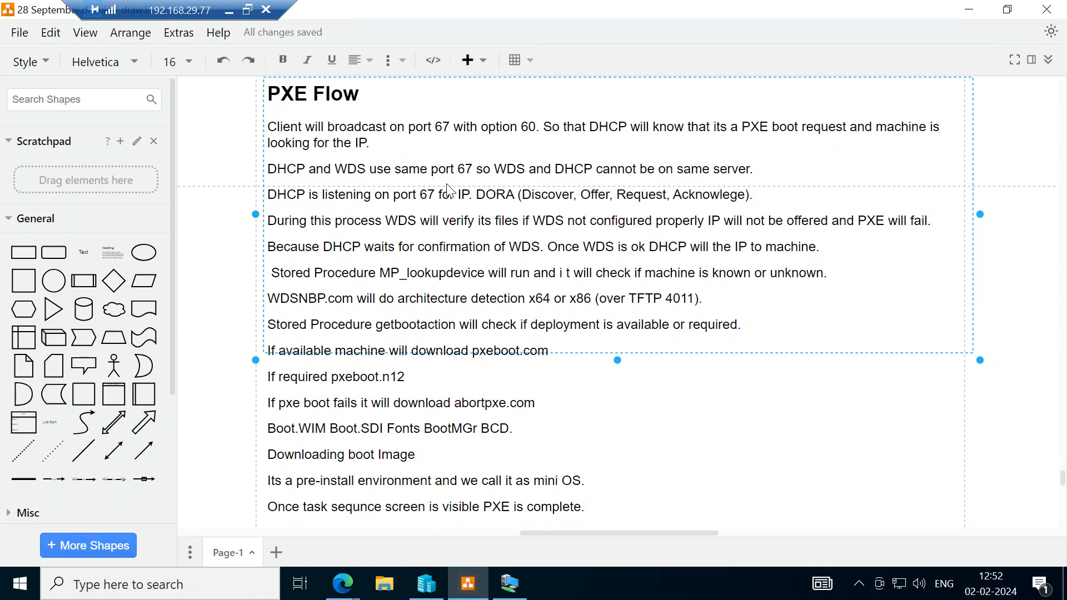
scroll(447, 186, "up", 1)
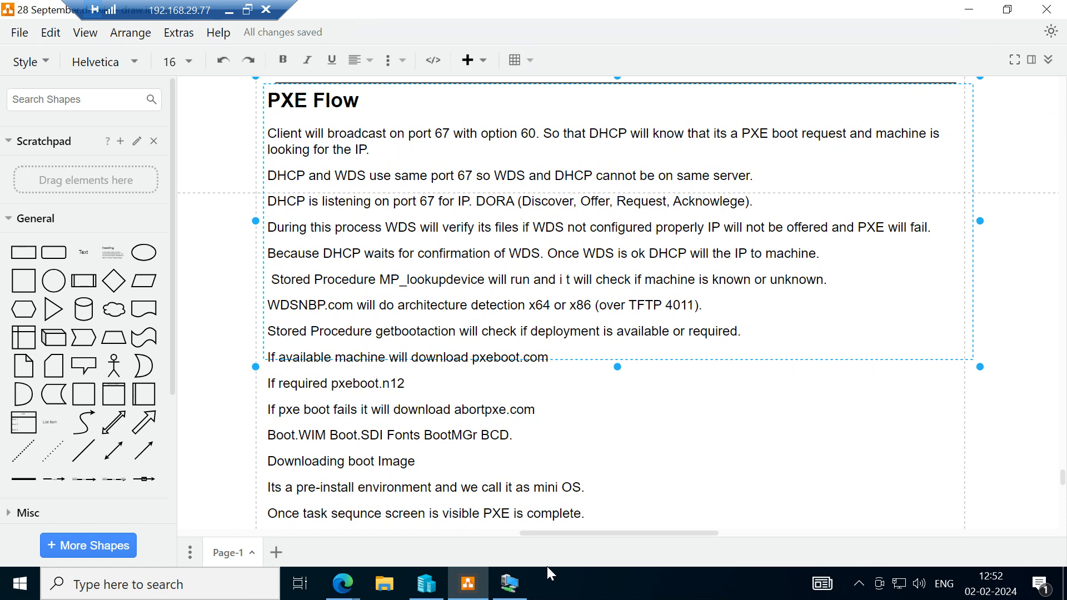
Switch to the SCCM console and examine the x64 Unknown Computer, x86 Unknown Computer and SRV1 device entries, returning to the notes when done.
left_click(519, 591)
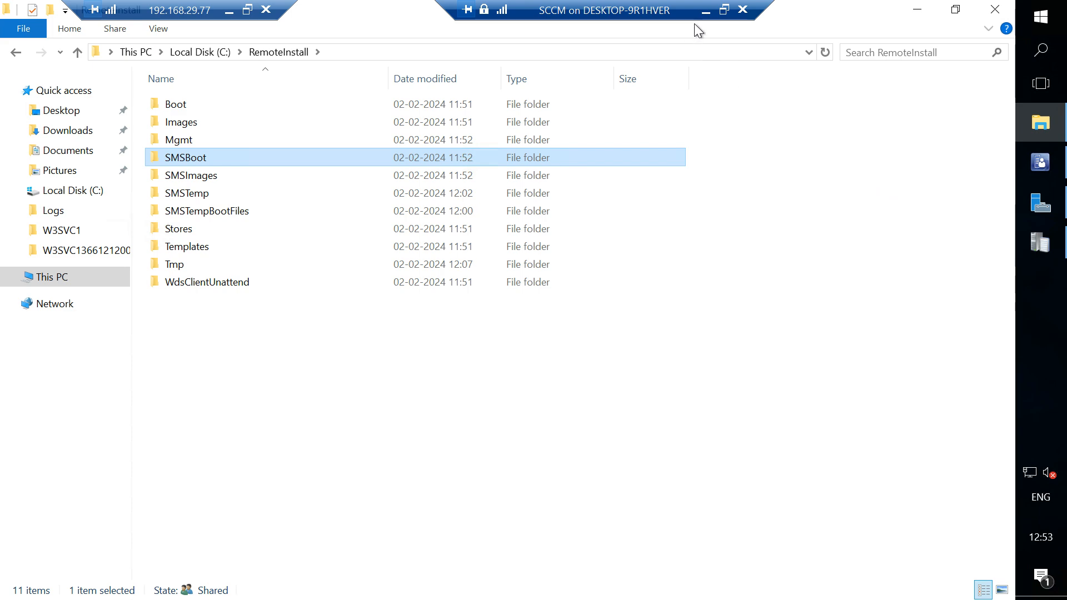
left_click(706, 14)
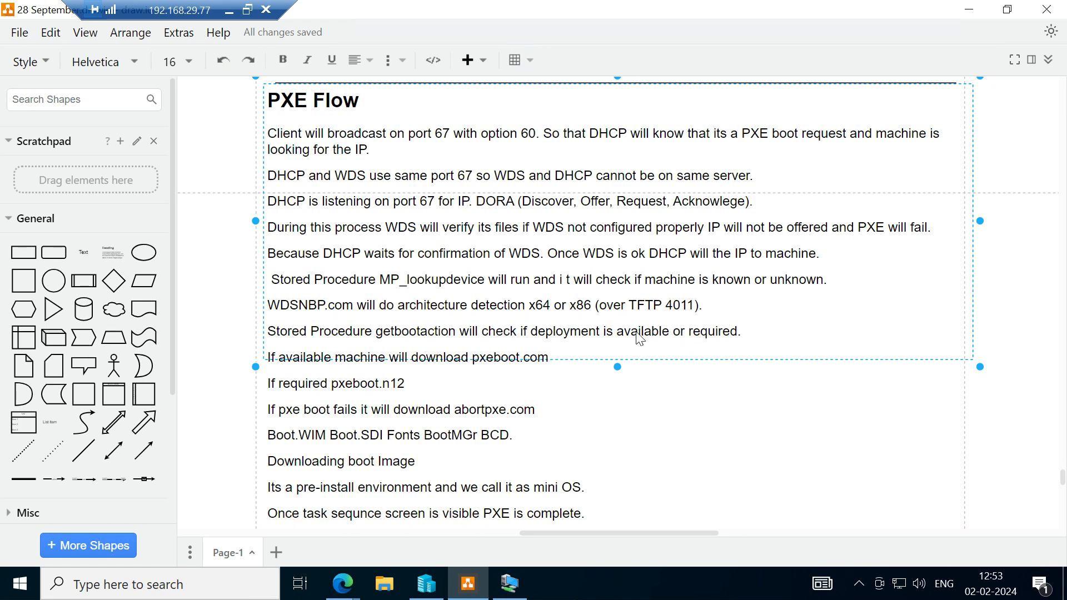
left_click(527, 594)
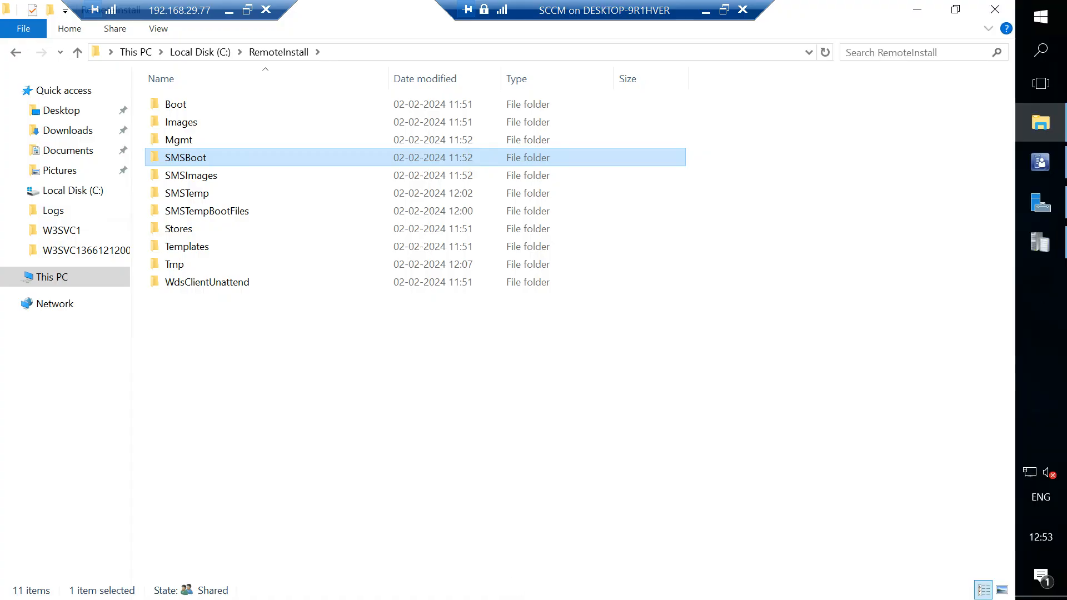
left_click(1042, 170)
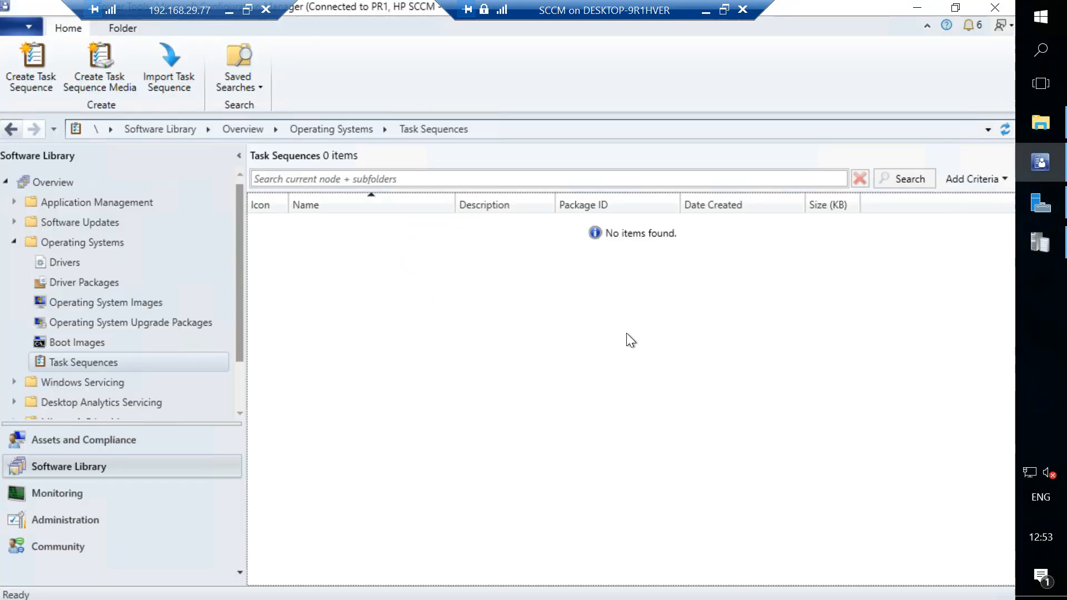
left_click(107, 445)
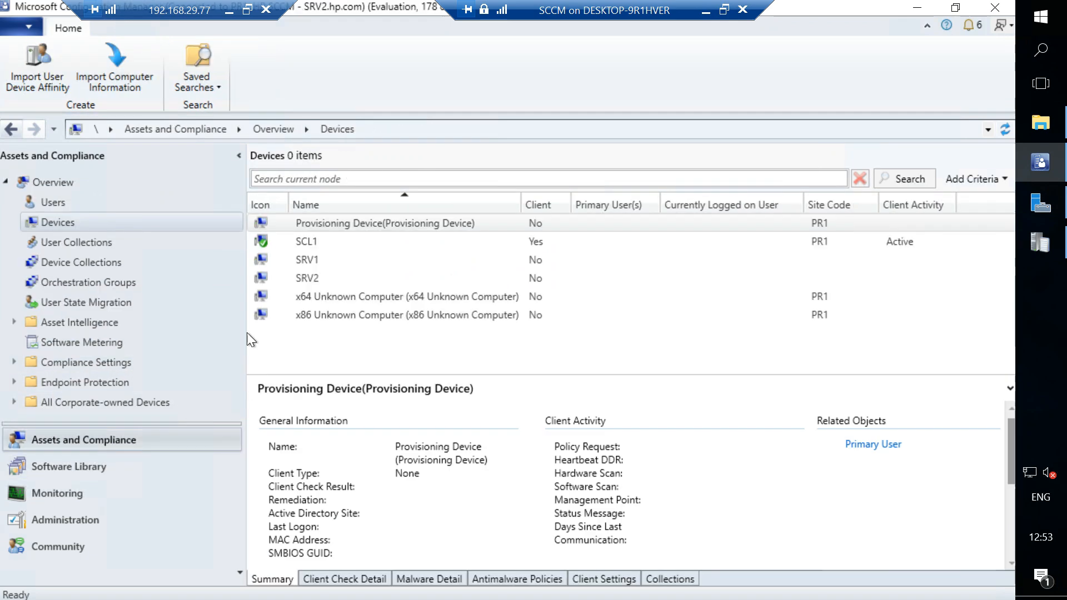
left_click(340, 299)
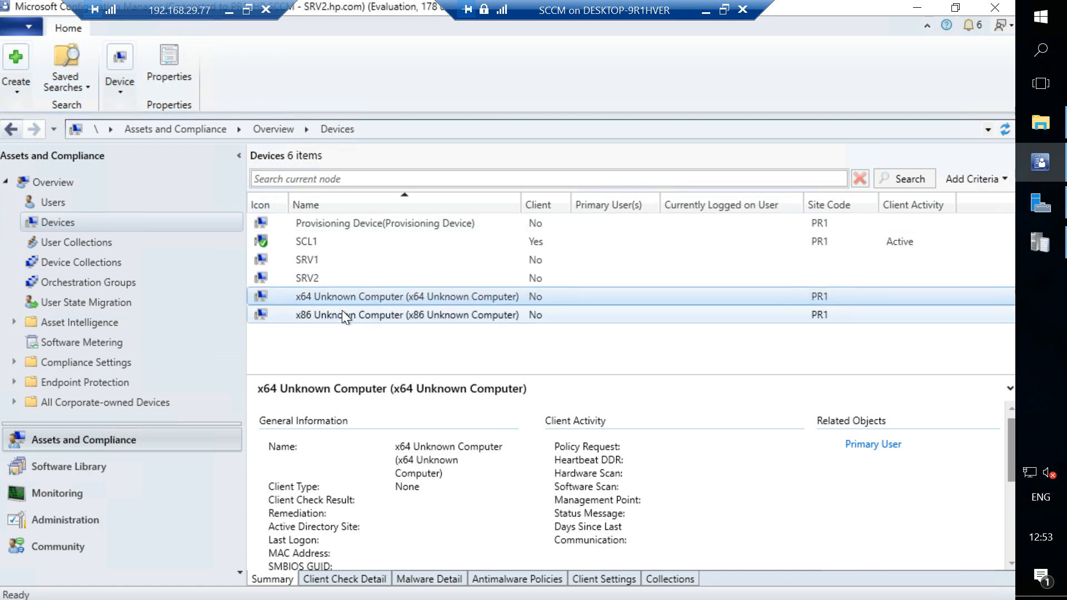
left_click(341, 310)
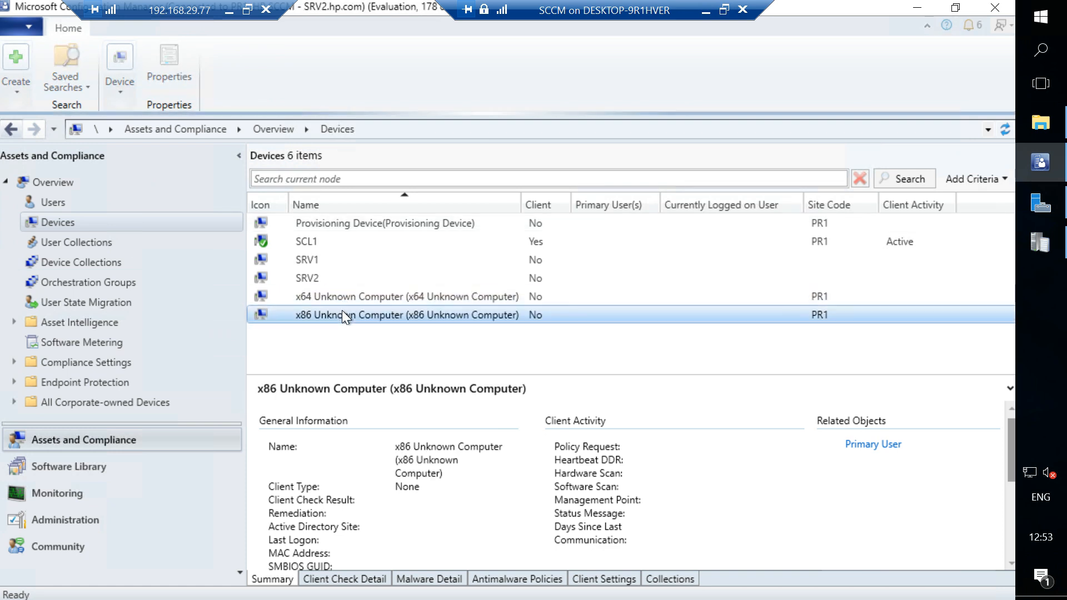
left_click(322, 258)
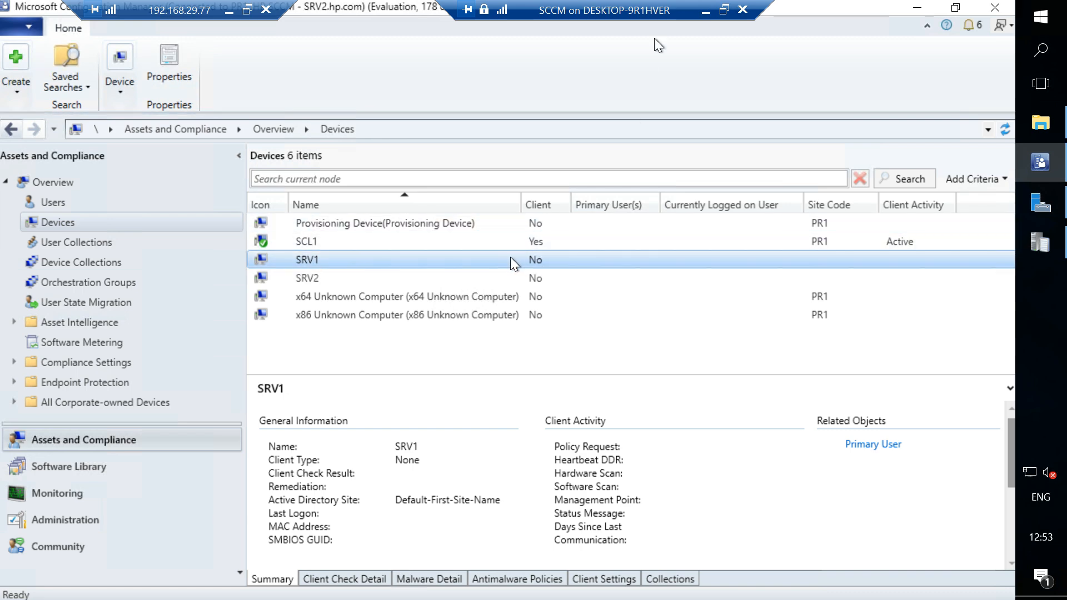
left_click(706, 10)
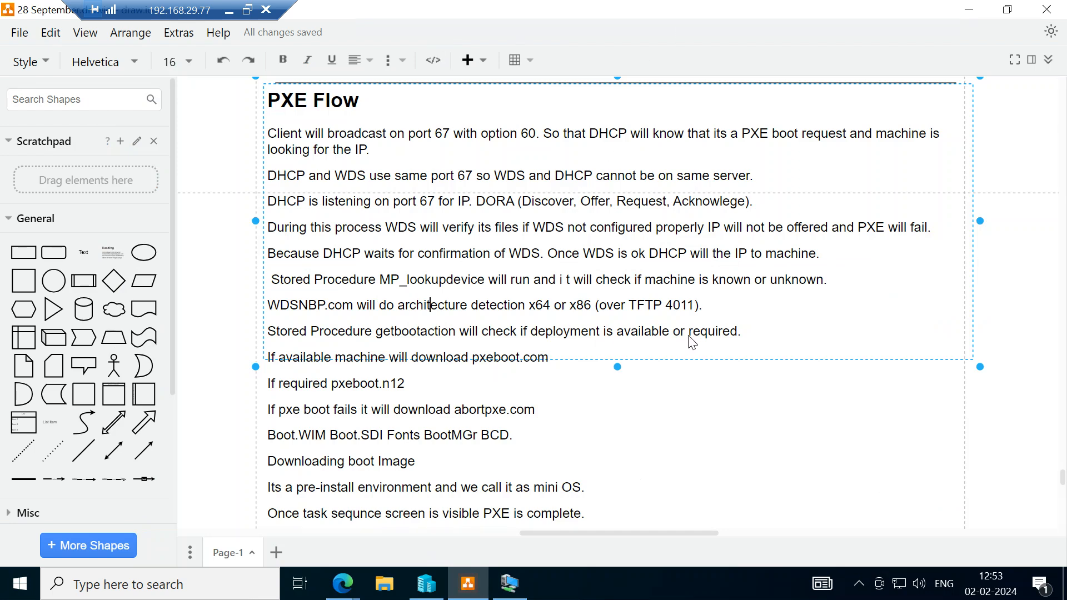
Check the task sequence list in the SCCM console's Software Library, and return to the PXE Flow notes in draw.io.
scroll(692, 342, "down", 1)
scroll(692, 342, "down", 1)
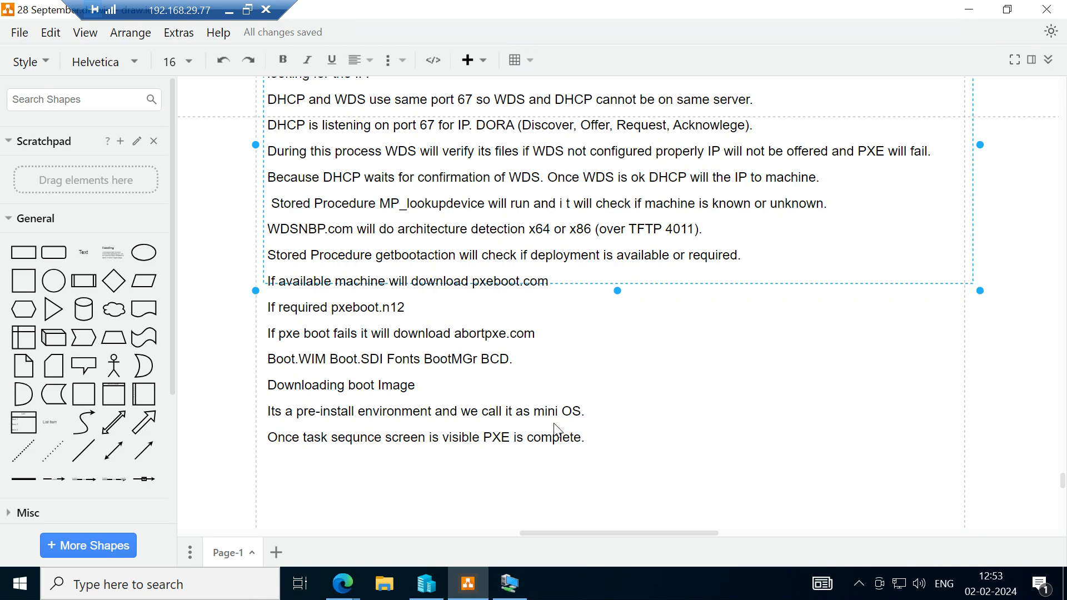
left_click(511, 584)
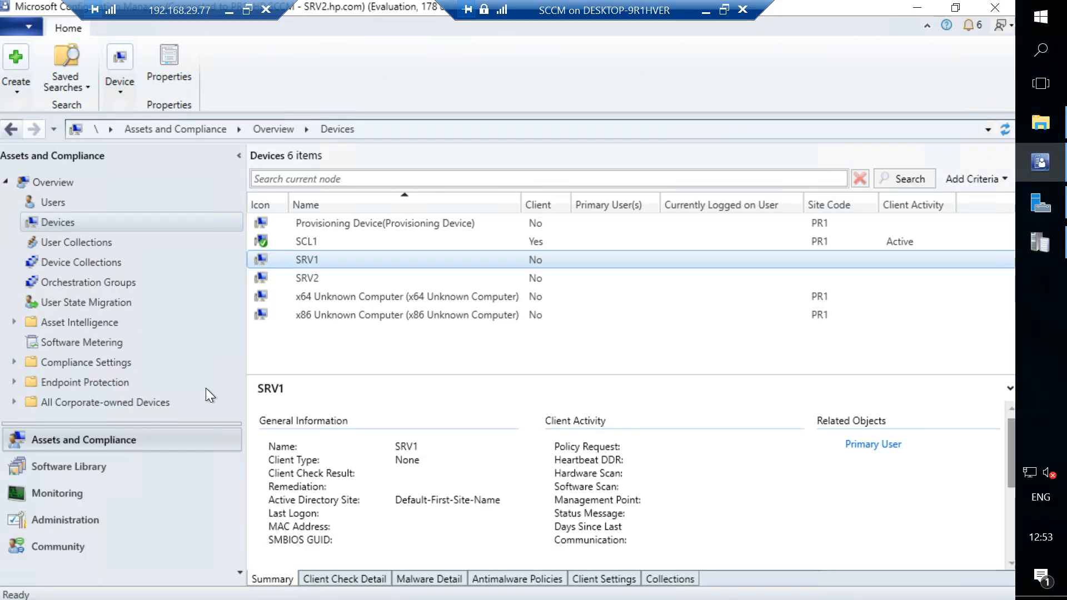
left_click(69, 485)
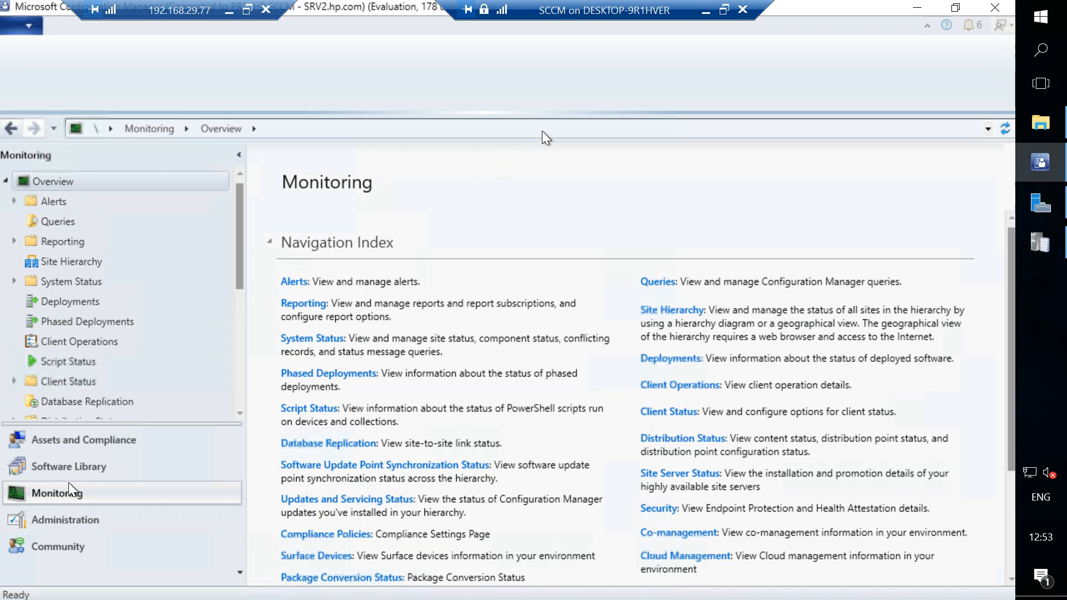
left_click(705, 12)
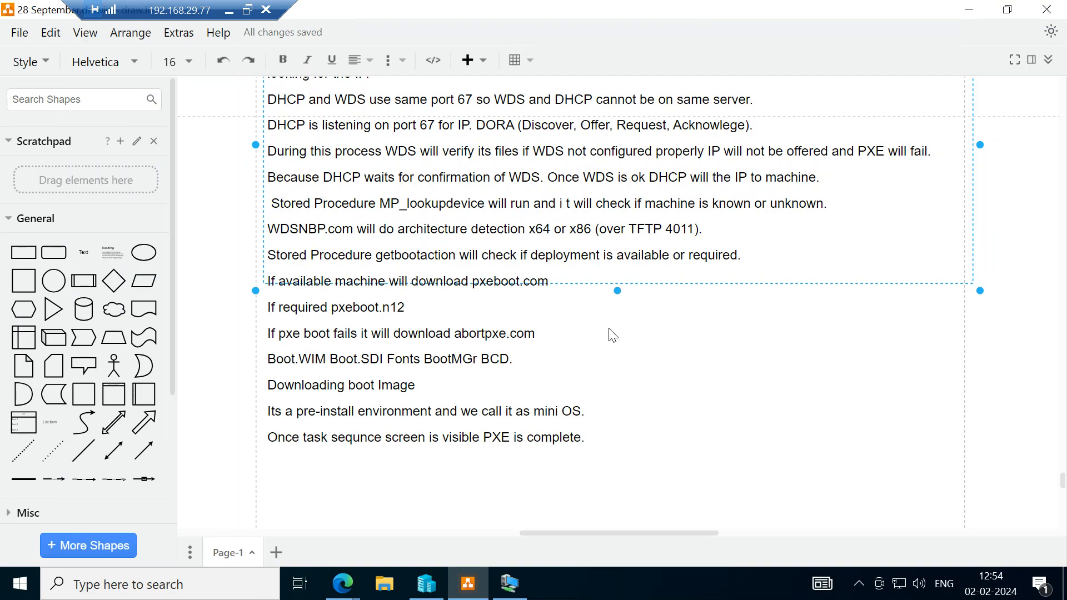
scroll(611, 335, "up", 1)
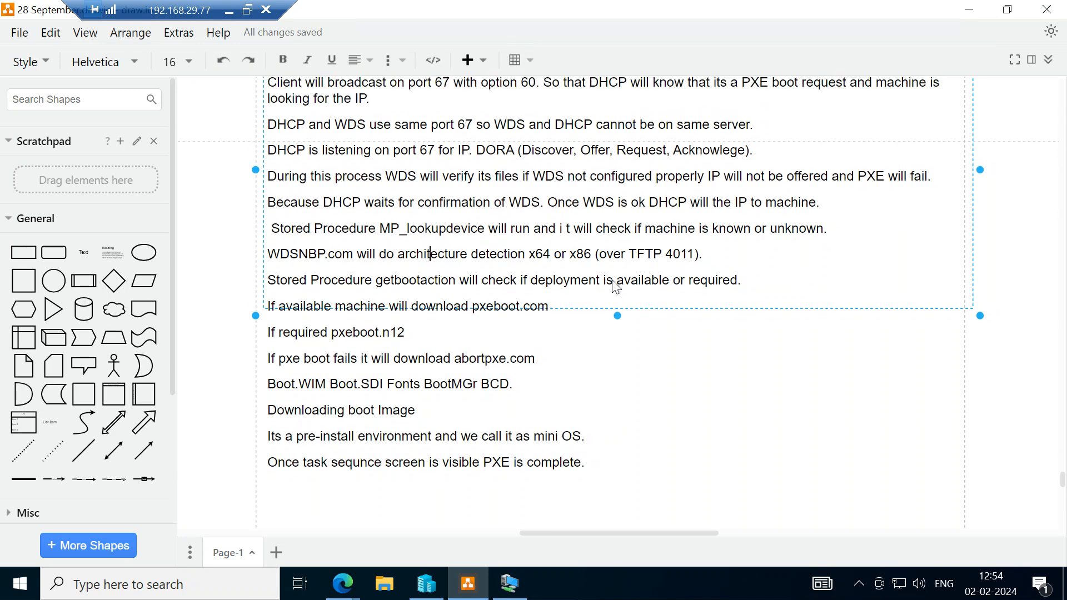
Reread the PXE Flow notes from the DHCP lines through the closing lines on the boot image and task sequence screen.
scroll(616, 286, "up", 2)
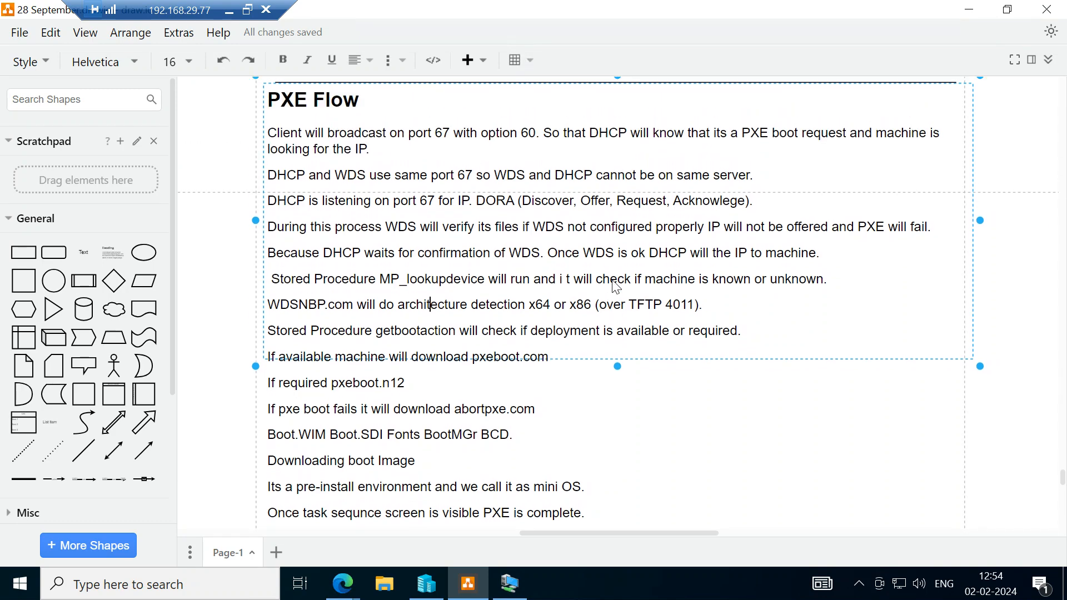
scroll(616, 286, "down", 3)
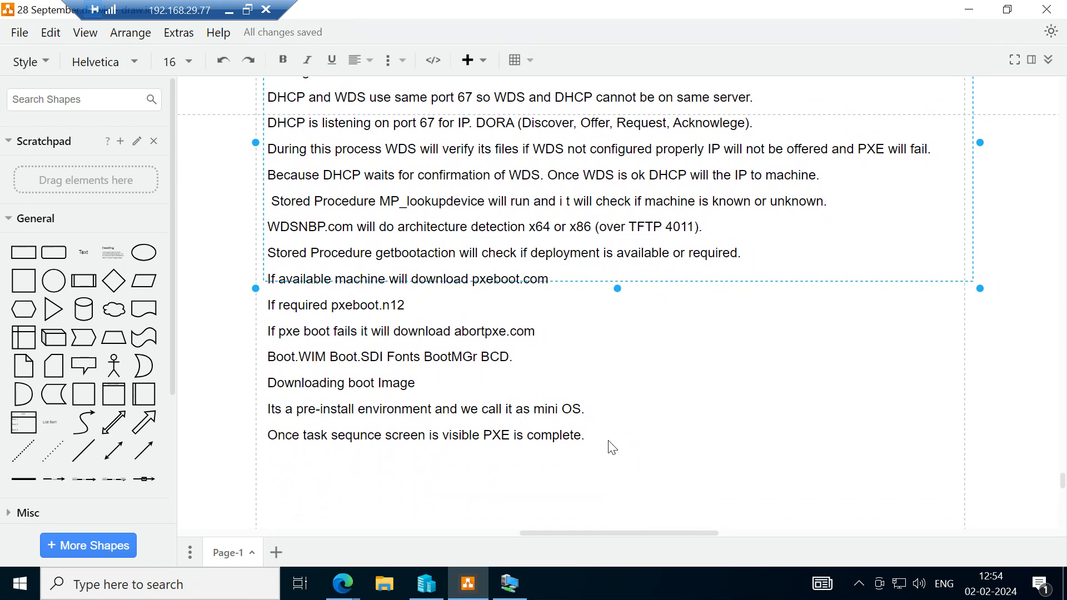
scroll(612, 448, "down", 2)
scroll(612, 447, "up", 1)
scroll(612, 447, "down", 1)
scroll(612, 447, "up", 1)
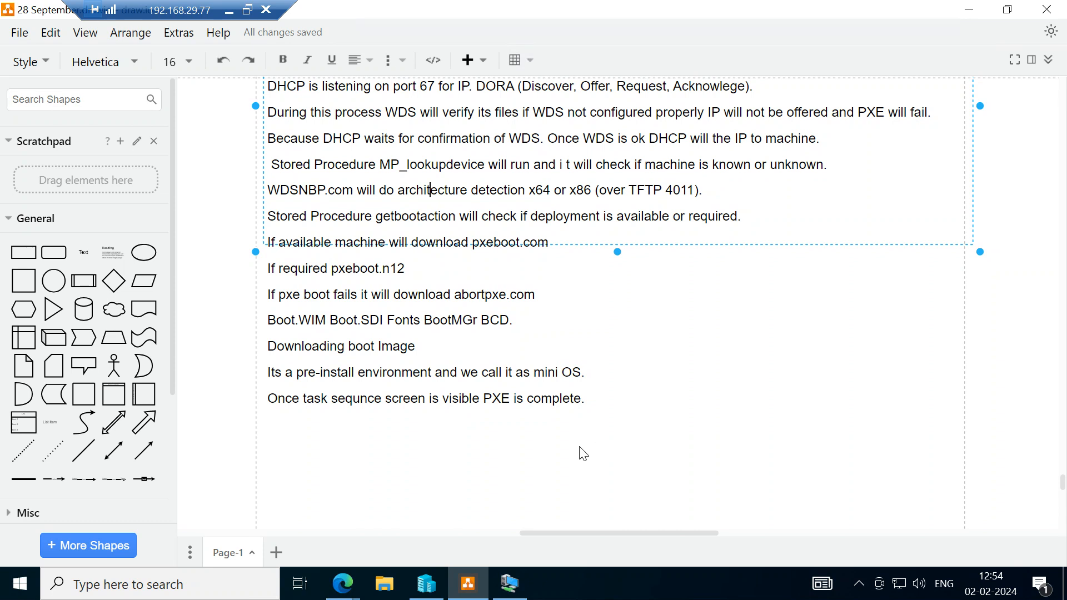
scroll(579, 446, "right", 1)
scroll(579, 447, "left", 1)
scroll(579, 447, "right", 1)
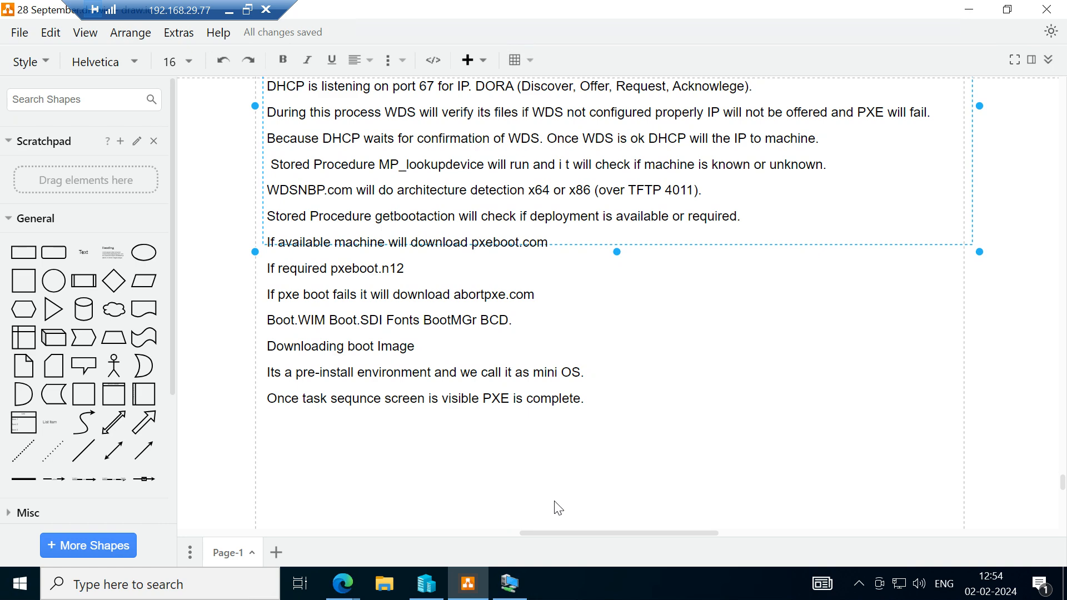
Switch to the SCCM console, view the properties of Boot image (x86) among the boot images, and return to the draw.io notes.
left_click(520, 588)
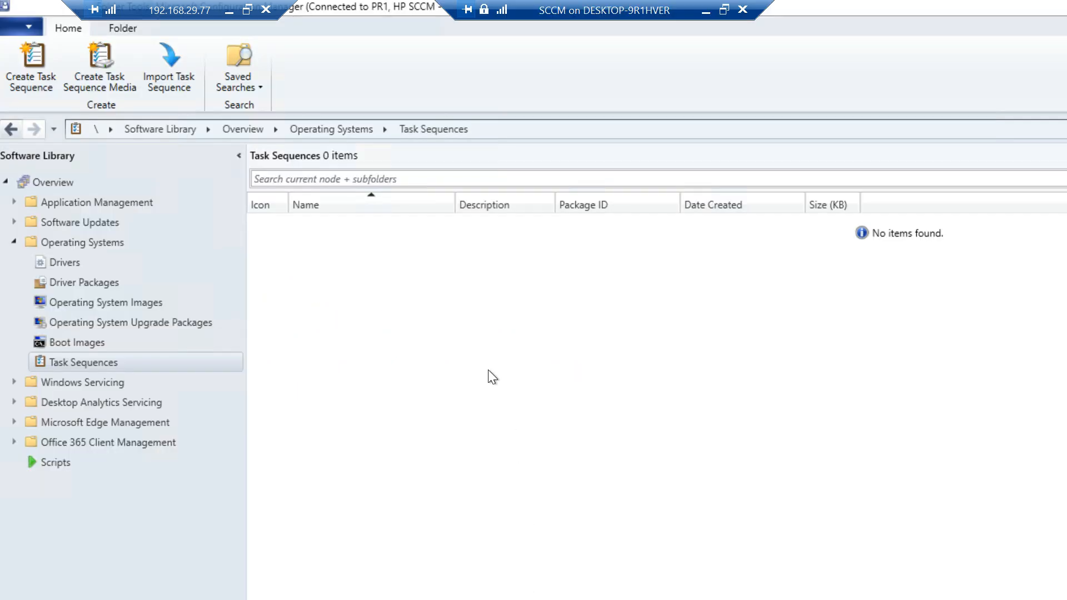
left_click(129, 343)
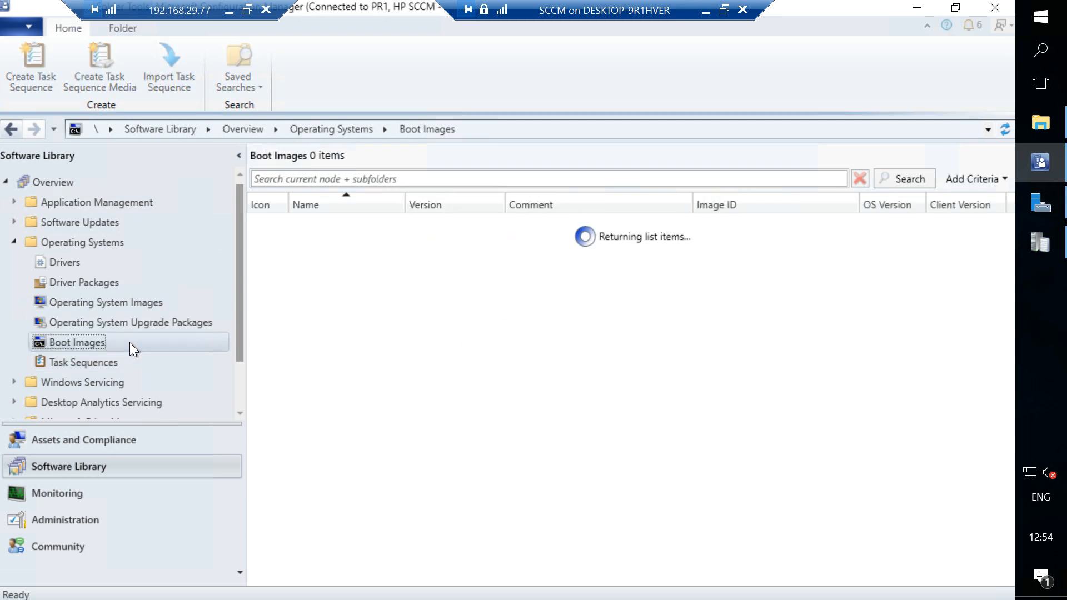
left_click(522, 238)
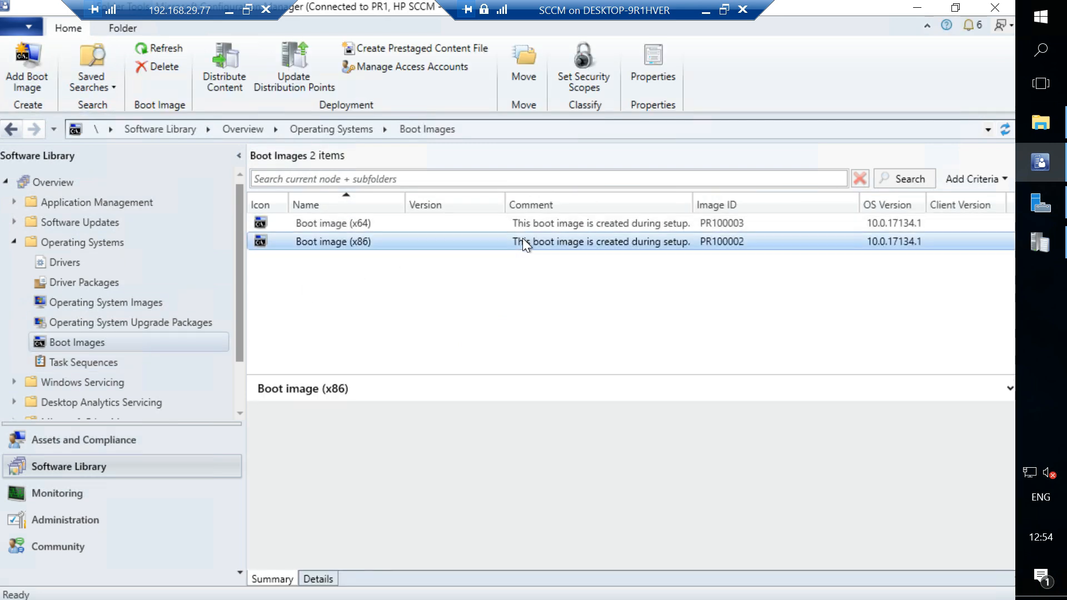
right_click(522, 238)
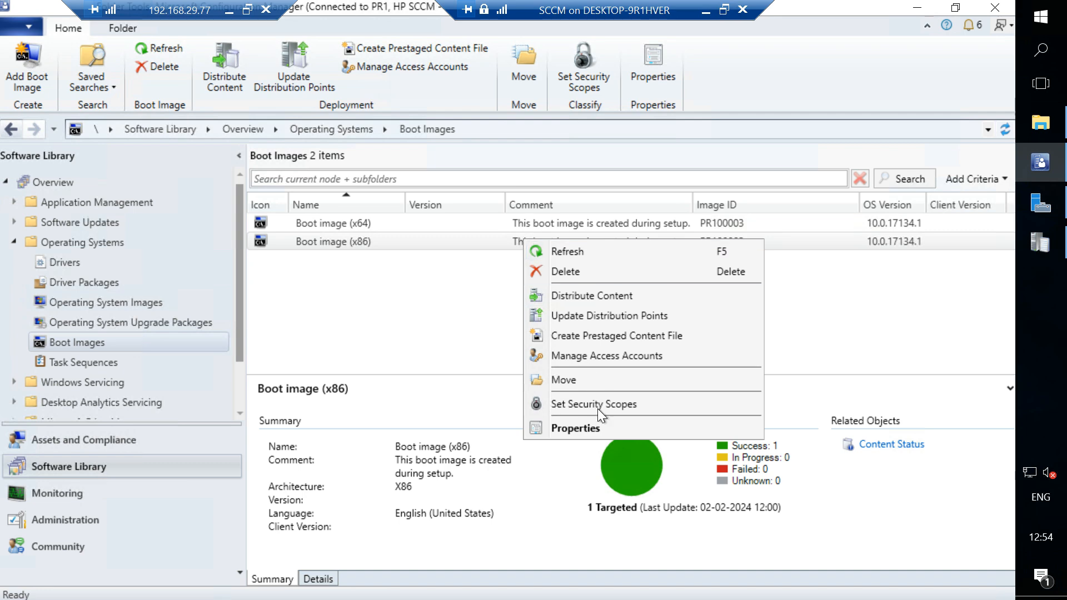
left_click(578, 428)
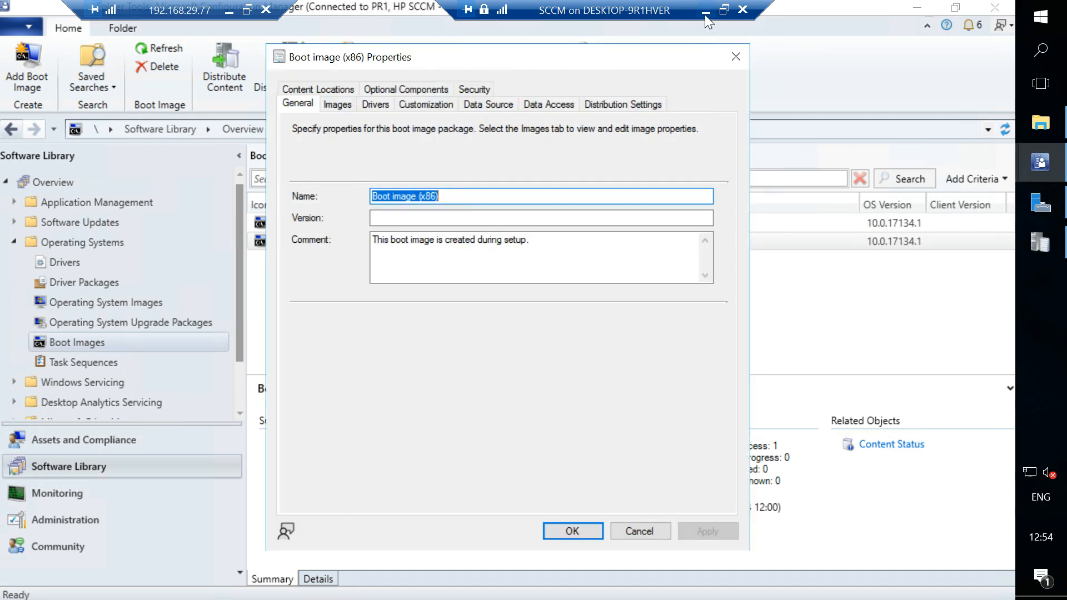
left_click(732, 58)
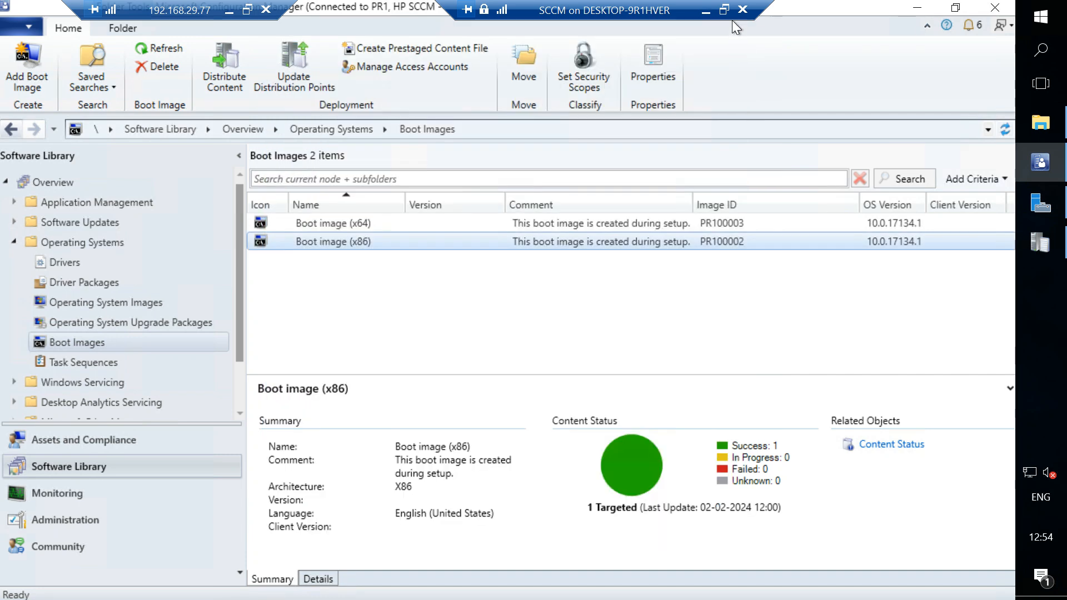
left_click(706, 12)
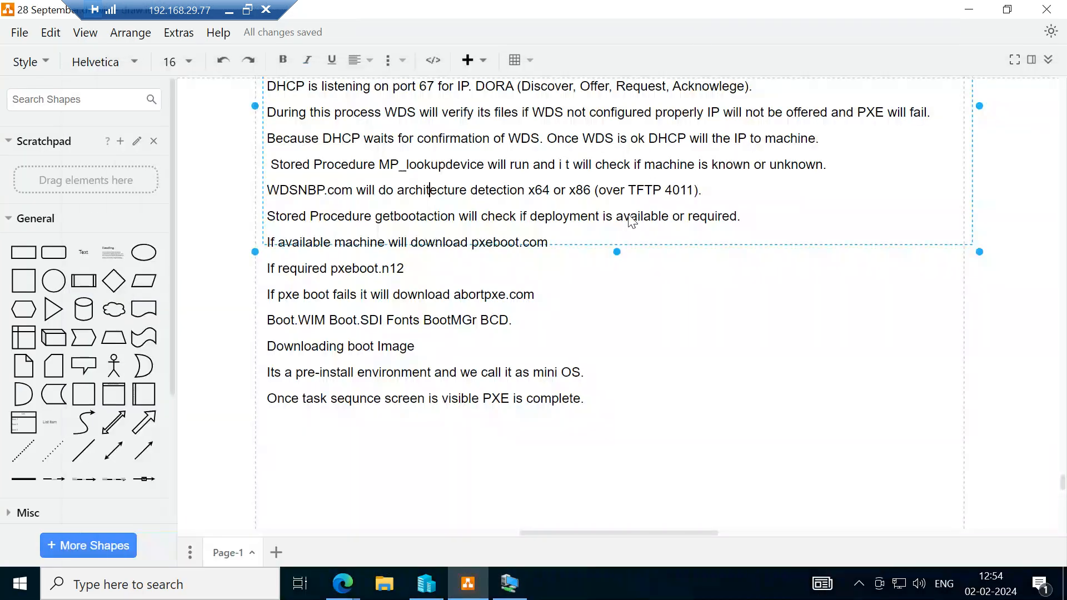
Compare the PXE Flow notes in draw.io with the boot image list in the SCCM console, ending back at the notes.
scroll(586, 303, "up", 2)
scroll(587, 304, "down", 3)
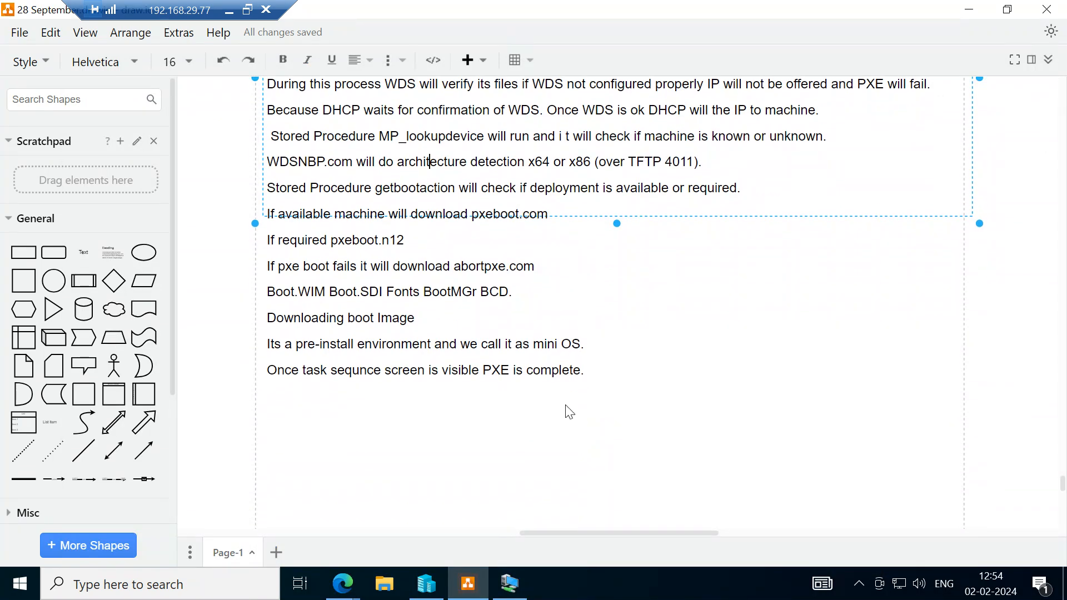
left_click(509, 585)
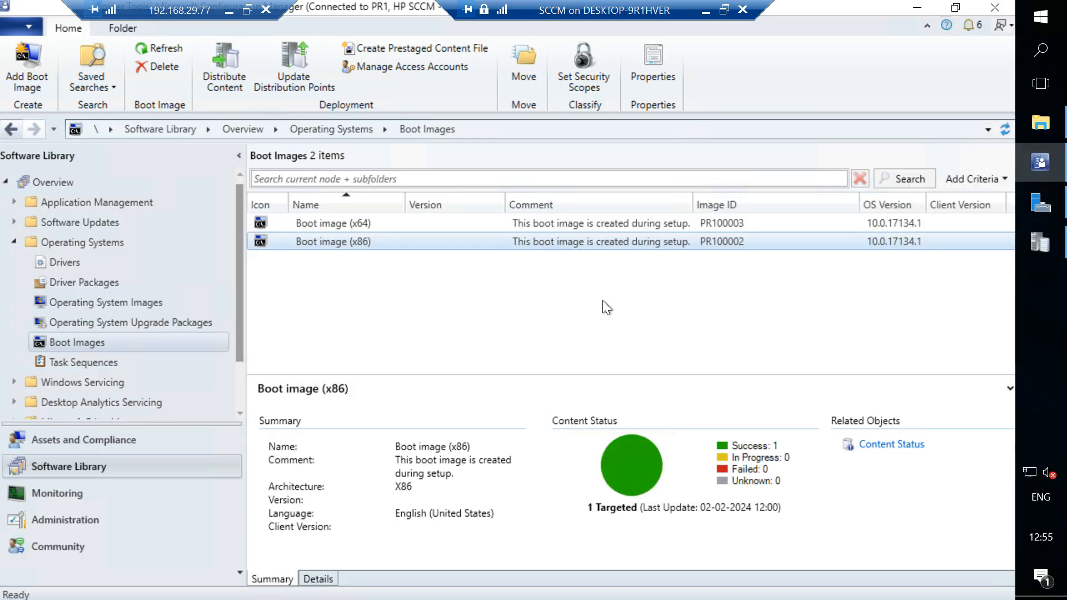
left_click(705, 10)
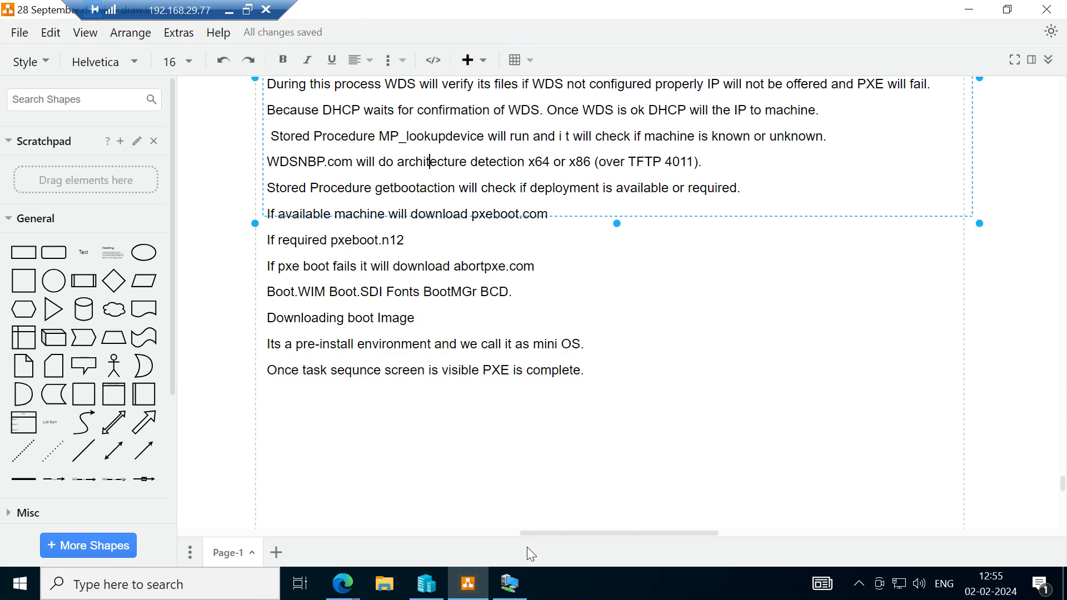
left_click(520, 595)
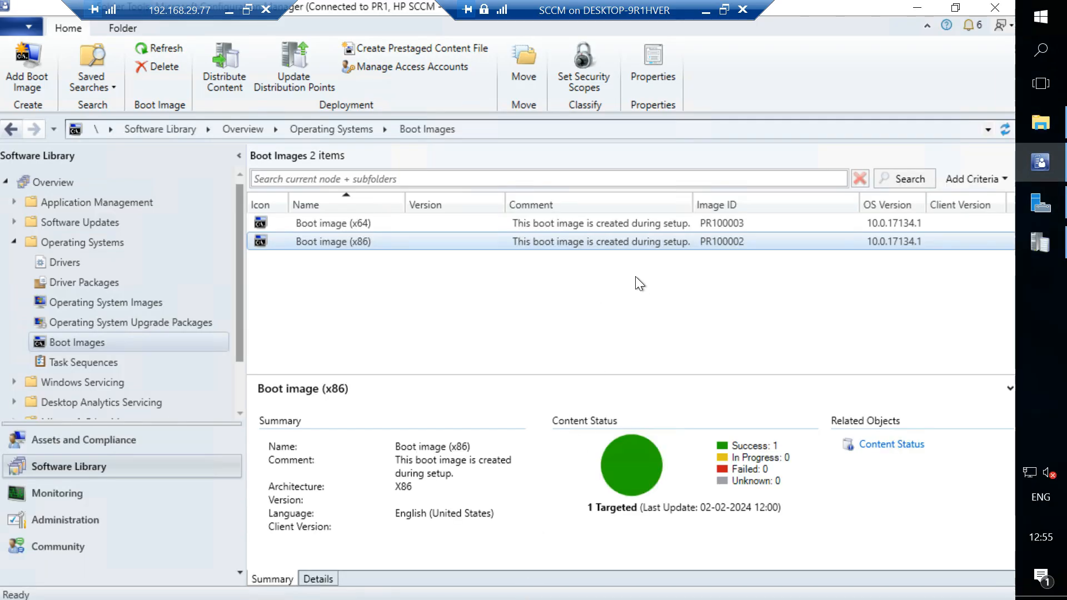
left_click(706, 16)
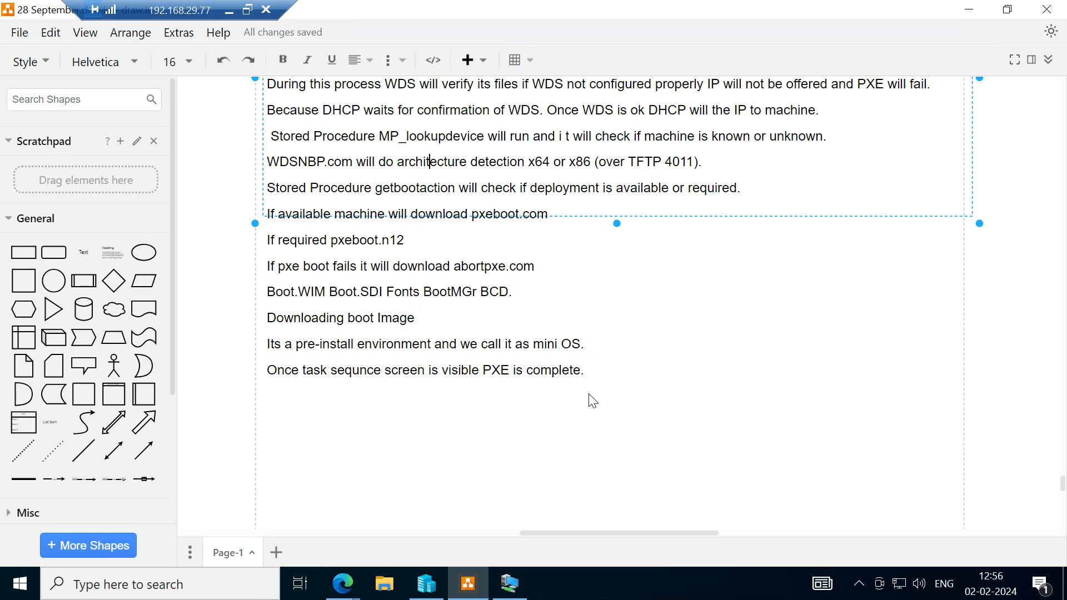
Switch to the SCCM console and check the summary and available actions of Boot image (x64).
left_click(510, 584)
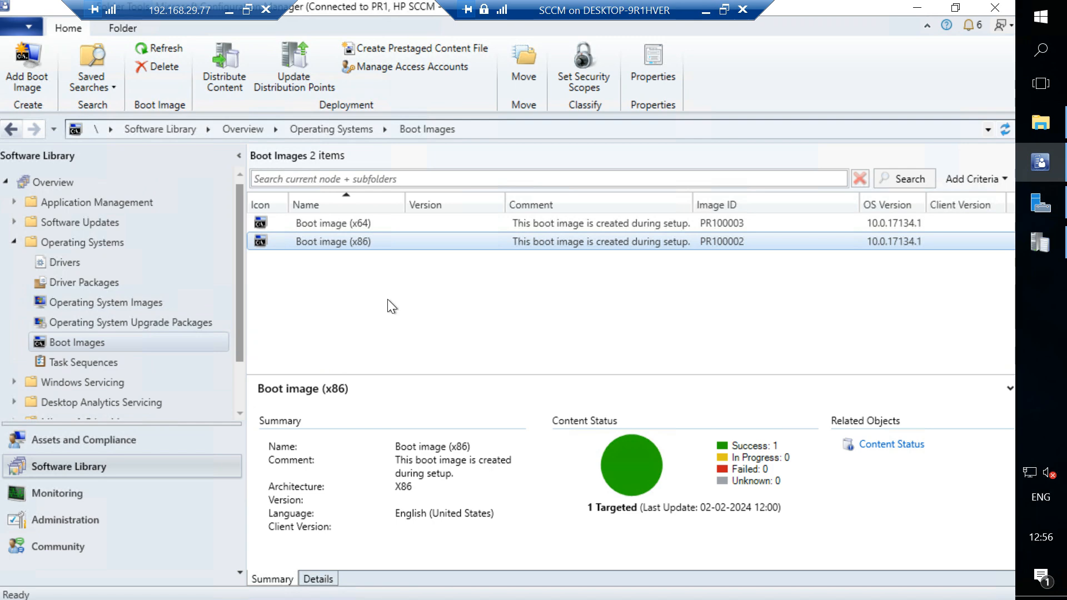
left_click(363, 225)
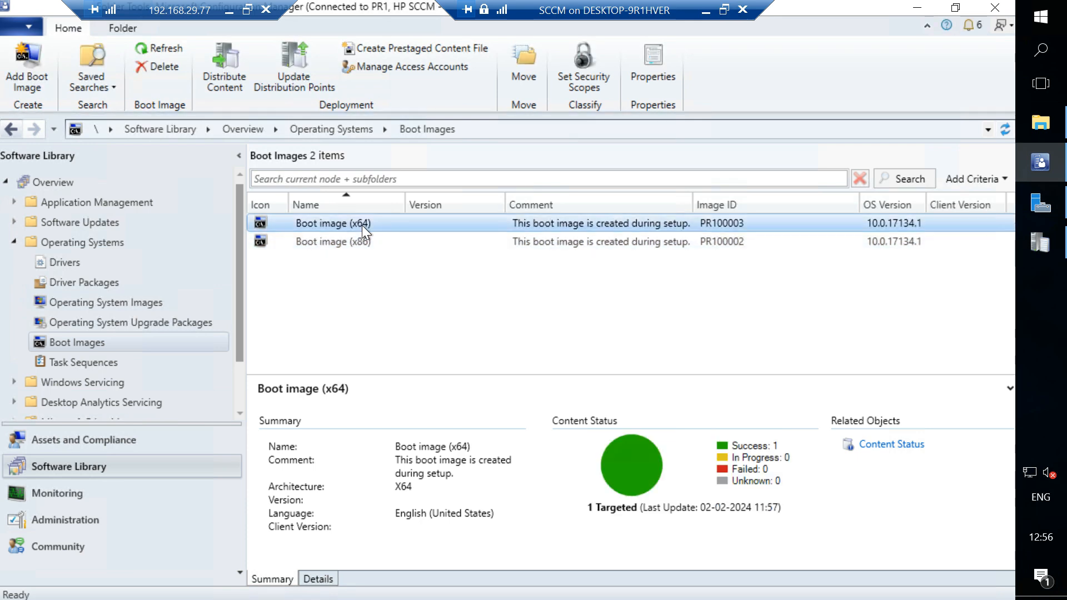
right_click(362, 225)
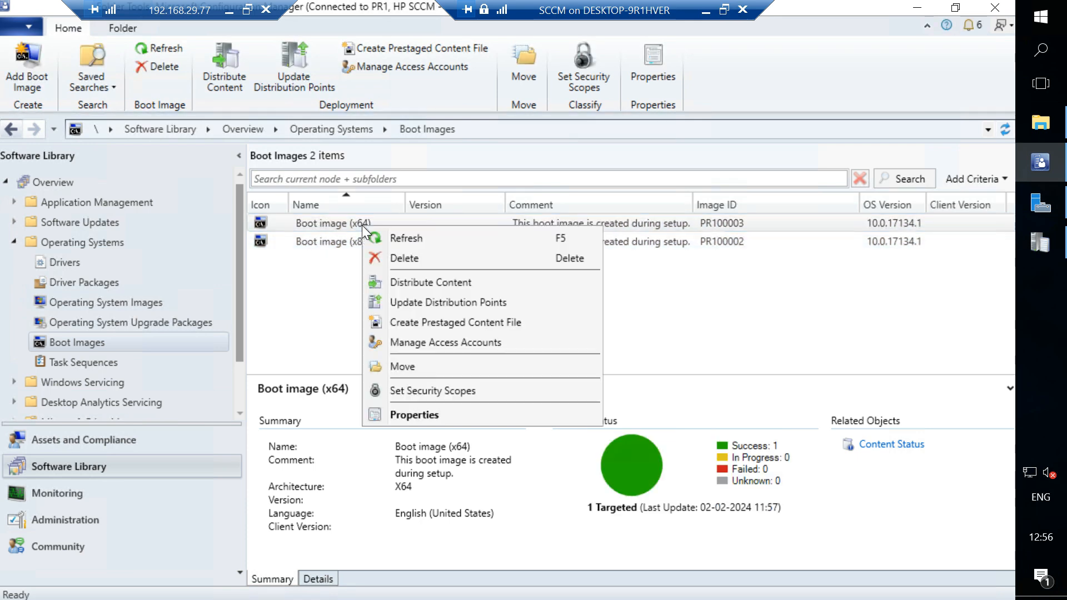
left_click(278, 299)
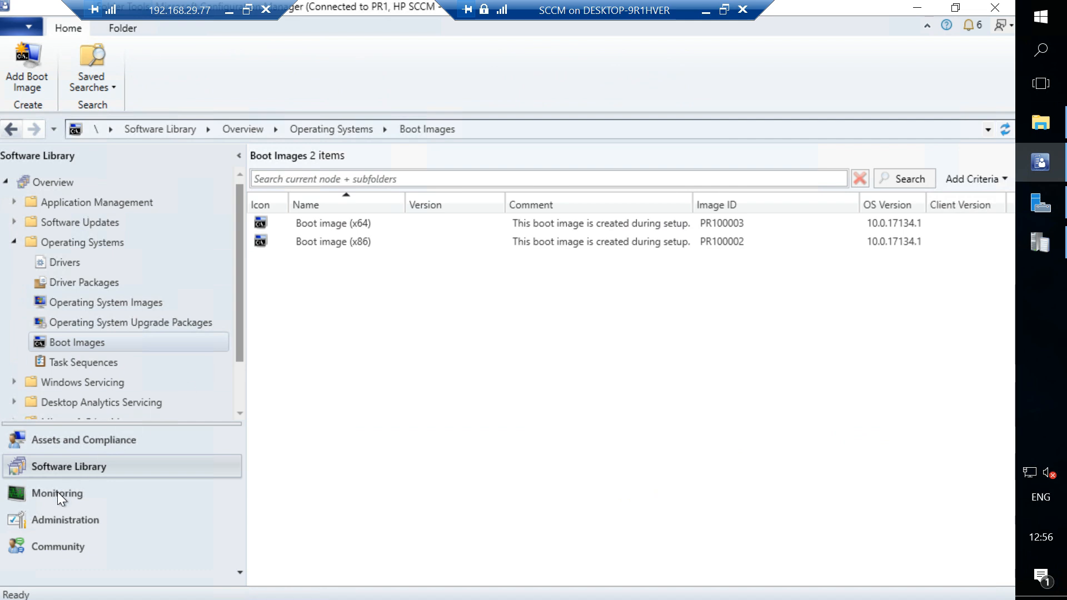
Review the content, PXE and general settings of the SRV2.HP.COM distribution point, closing its properties without changes.
left_click(48, 519)
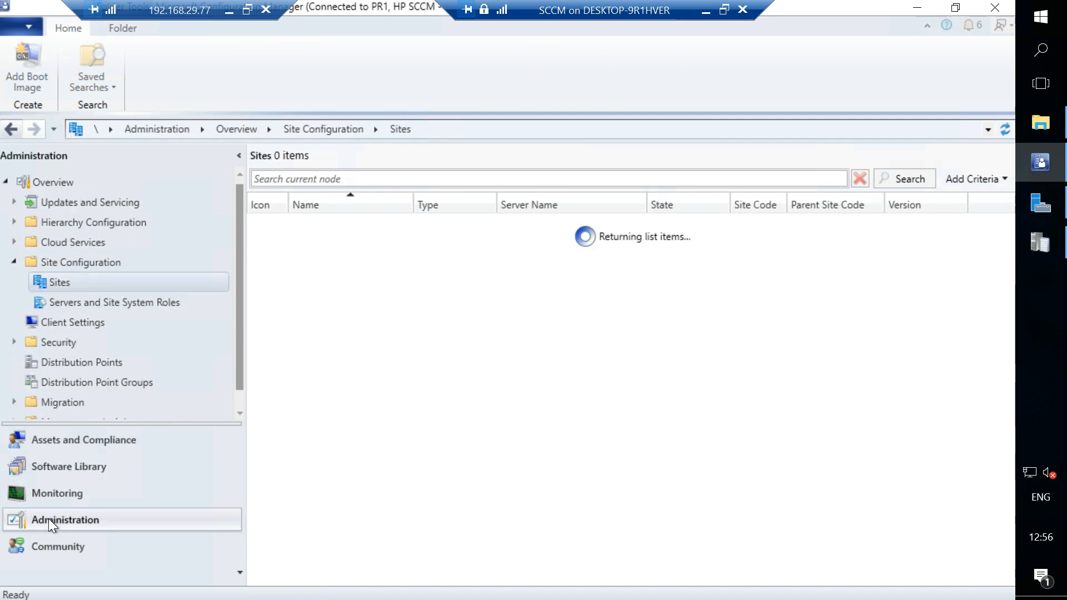
left_click(89, 364)
left_click(418, 229)
left_click(283, 70)
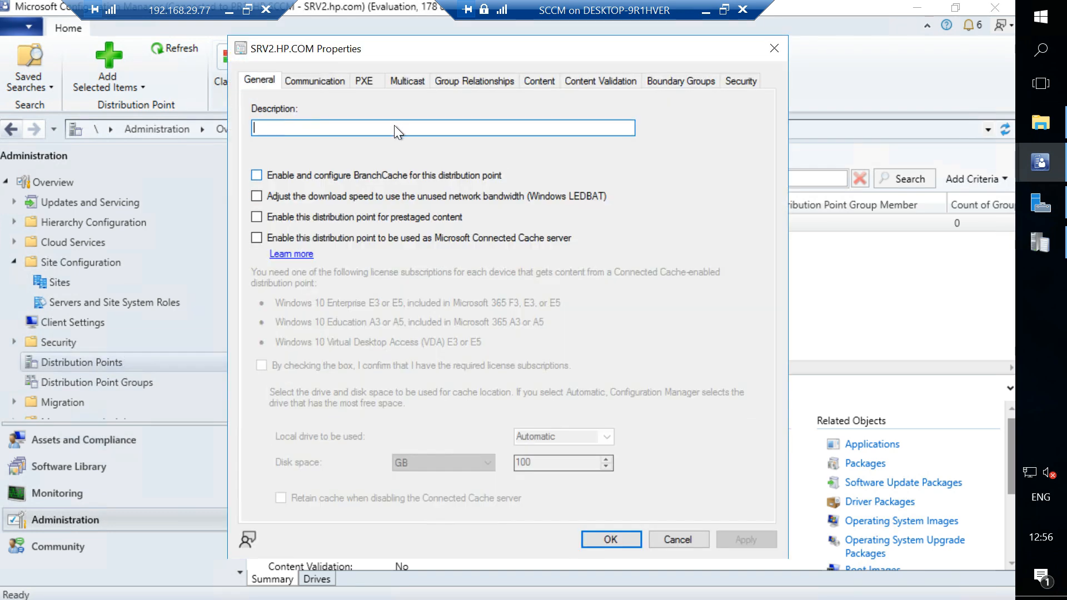
left_click(539, 80)
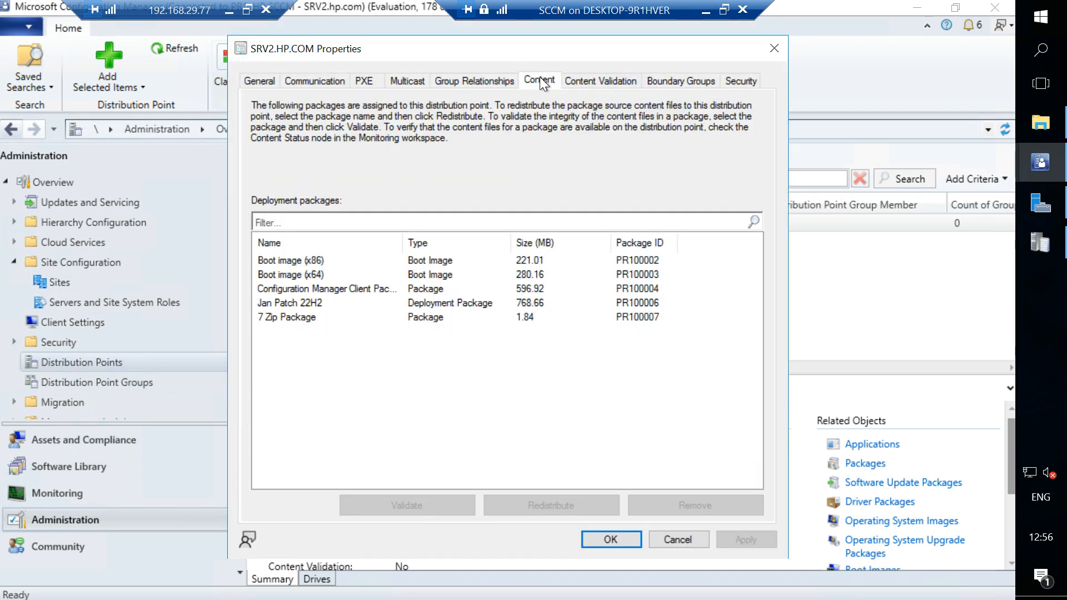
left_click(361, 79)
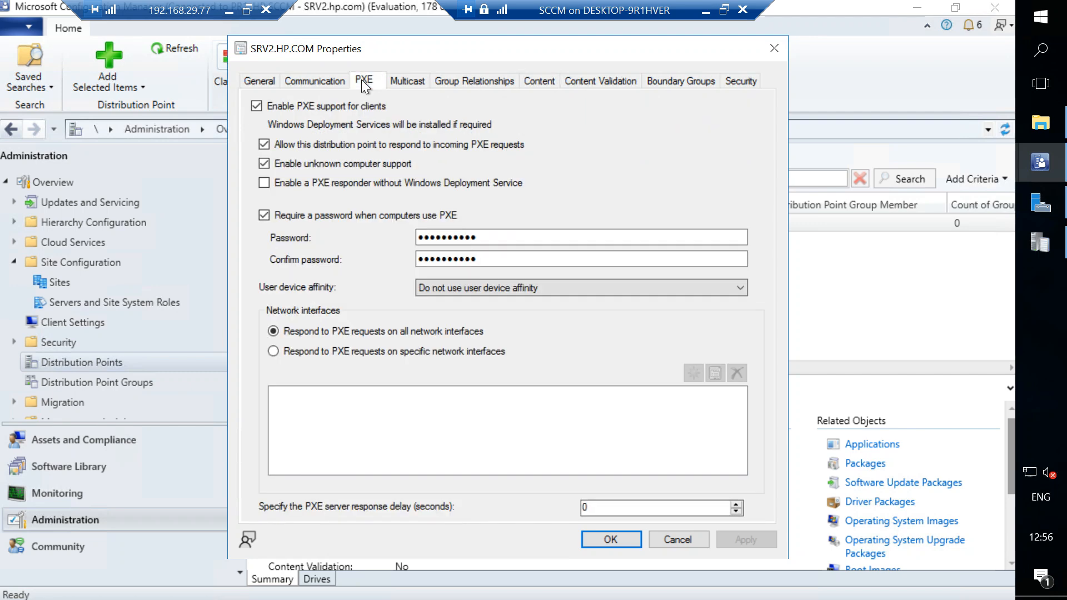
left_click(267, 79)
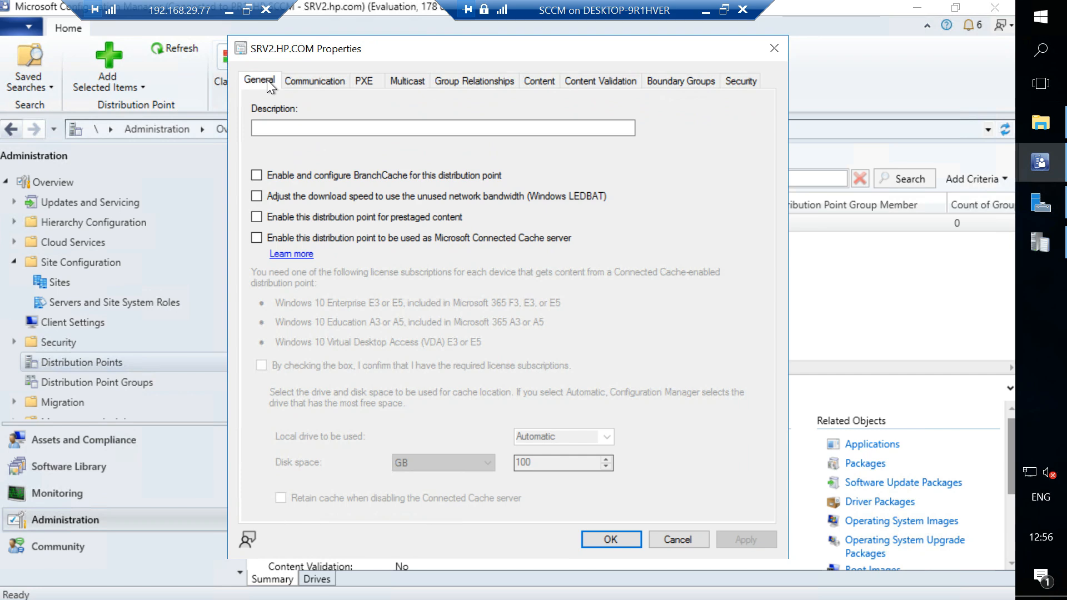
left_click(774, 49)
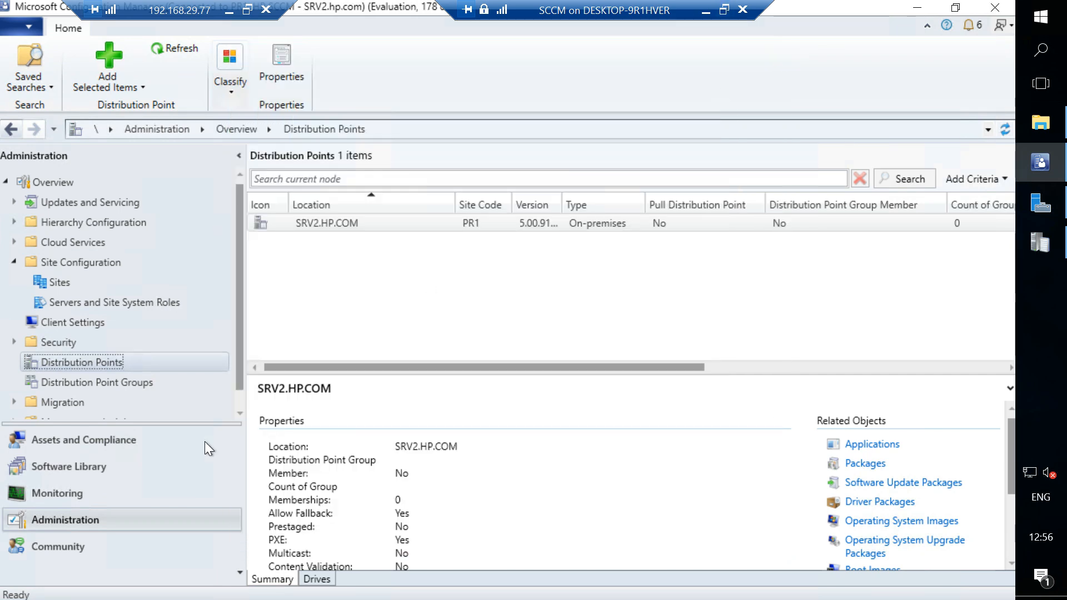
View the general properties of the PR1 - HP SCCM primary site and close them without changes.
left_click(48, 284)
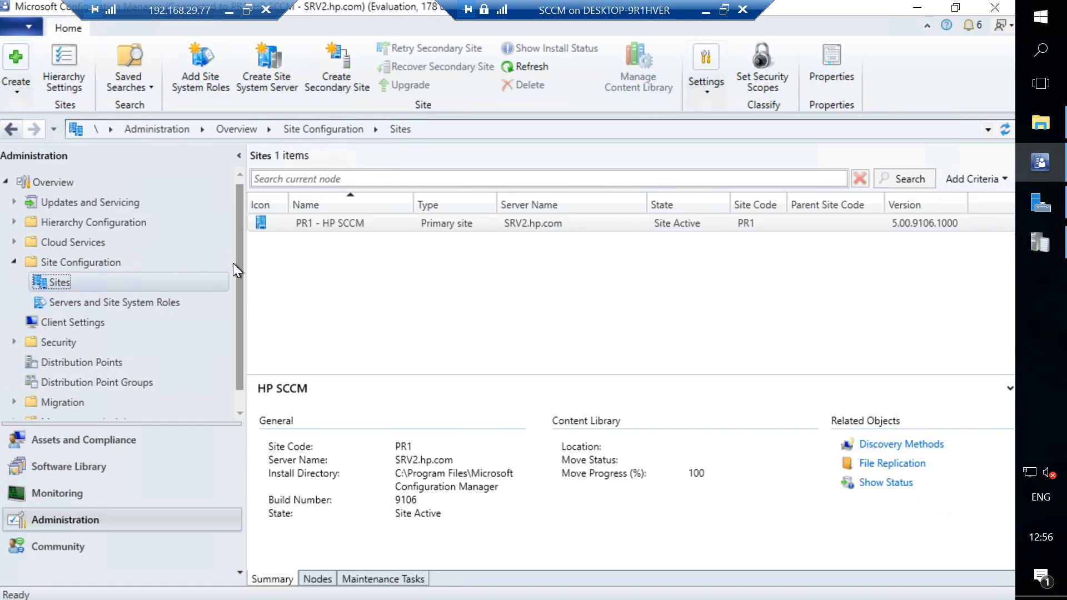
left_click(594, 225)
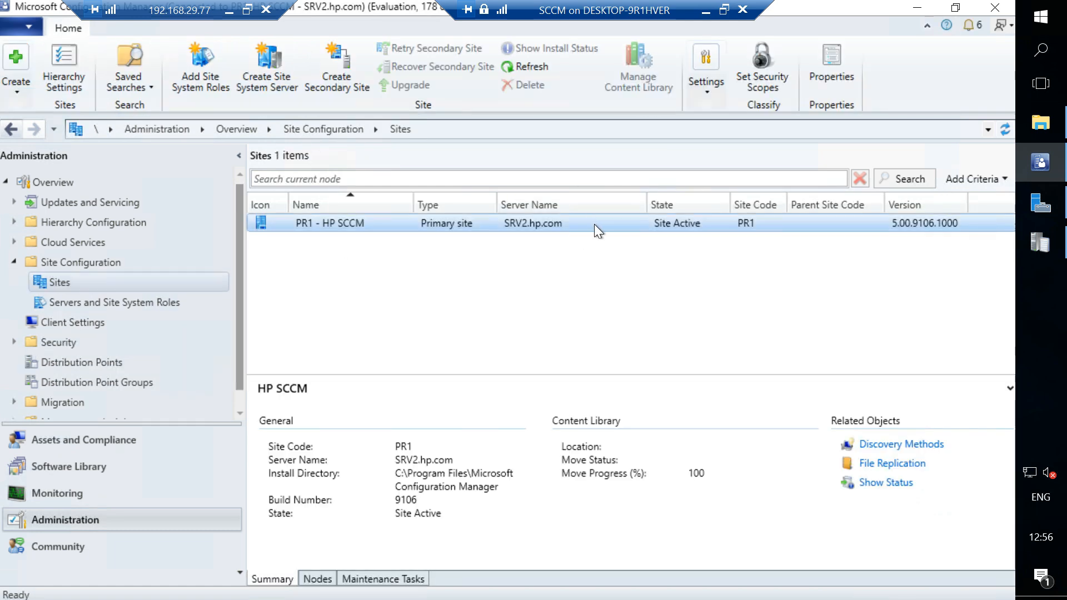
left_click(821, 61)
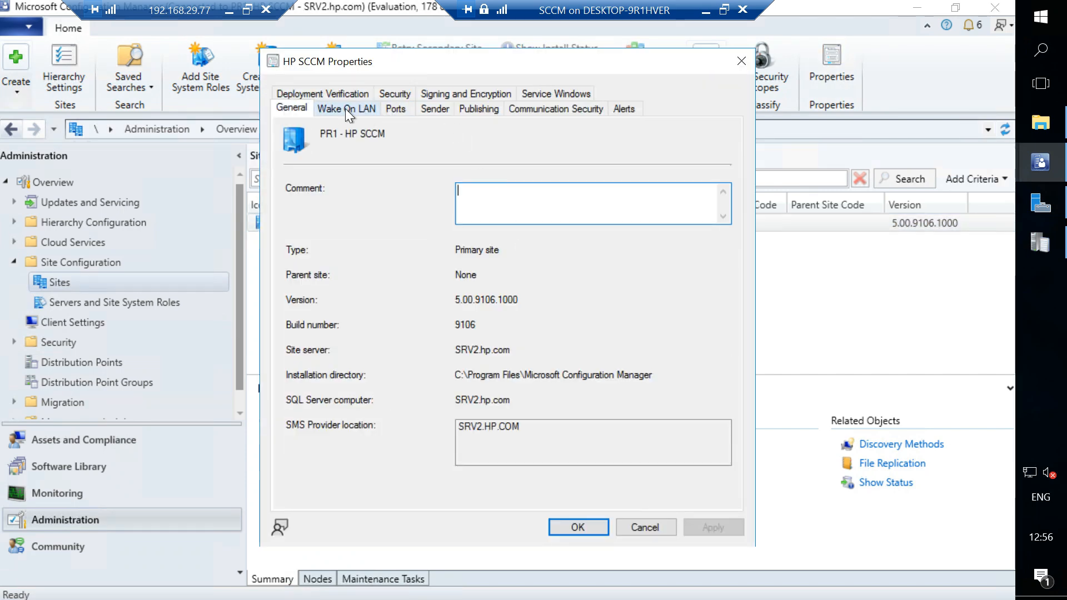
left_click(739, 60)
left_click(830, 73)
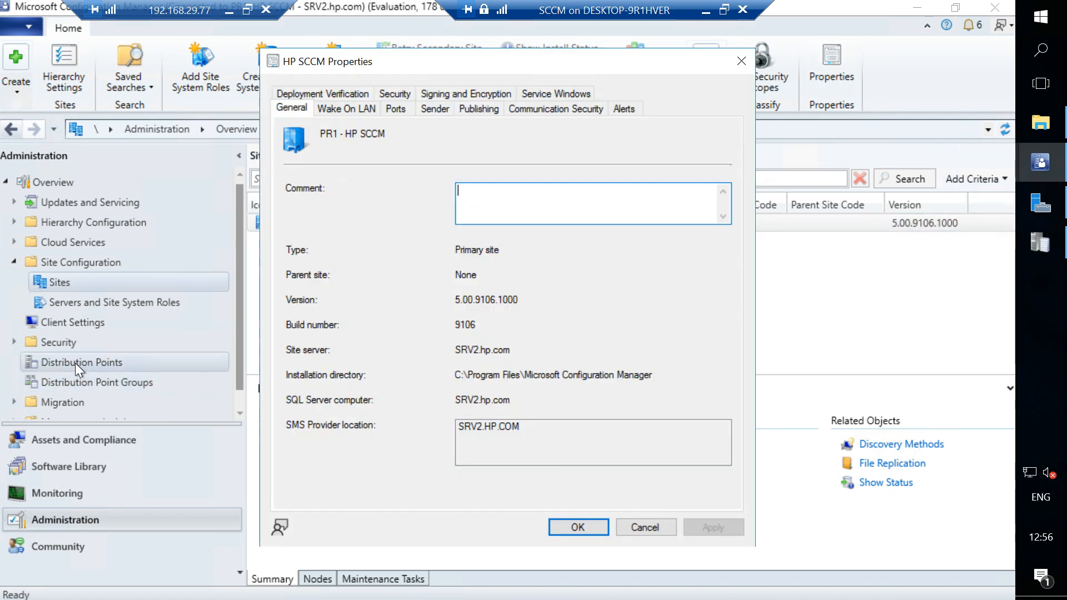
key("Escape")
Reopen the SRV2.HP.COM distribution point properties and examine its PXE settings, content validation options and assigned deployment packages.
left_click(75, 362)
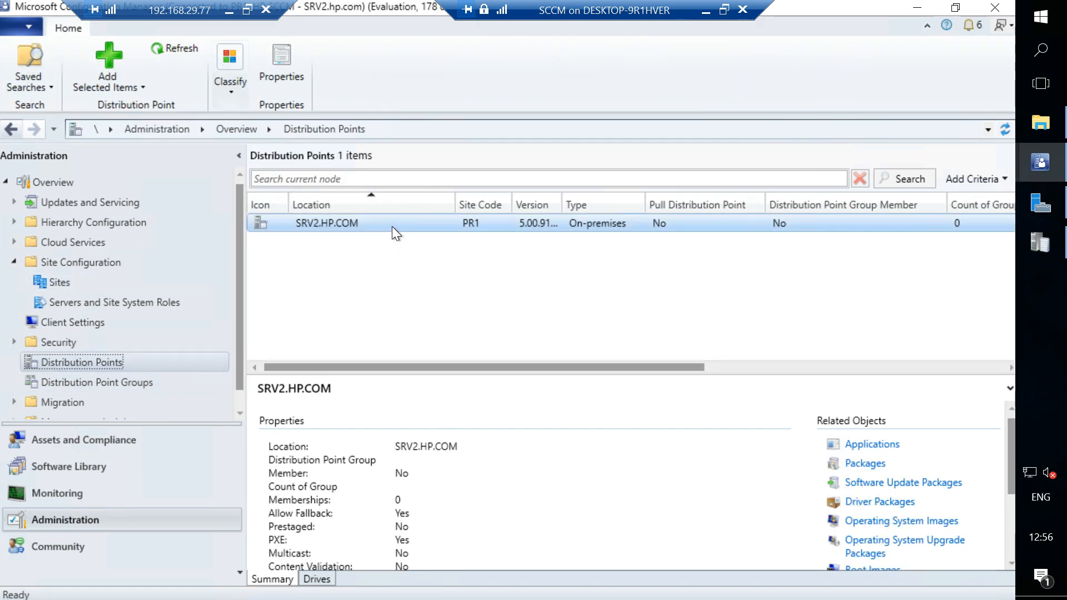
left_click(288, 68)
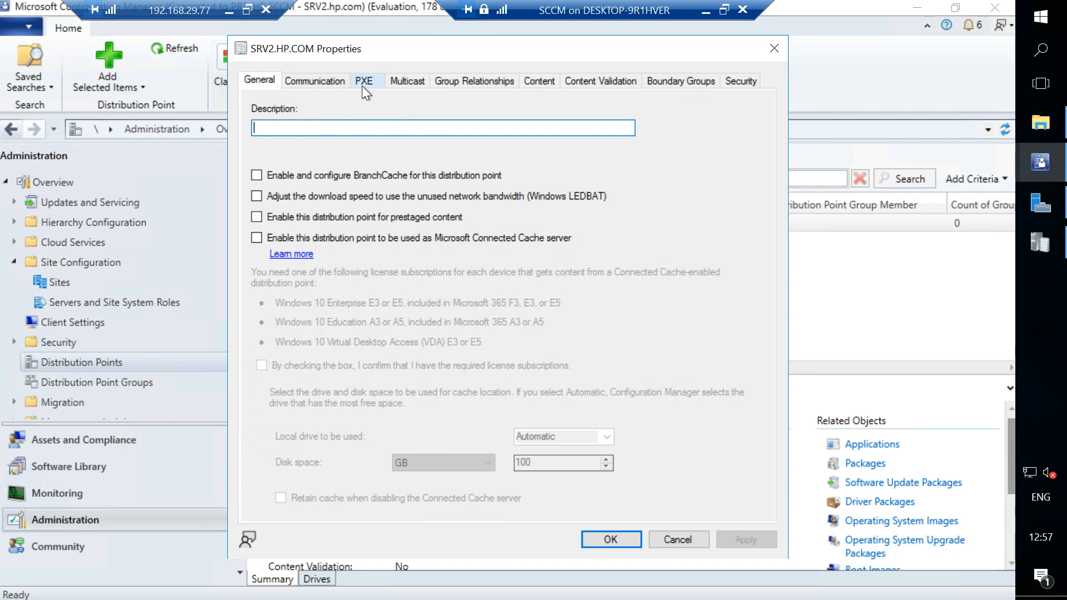
left_click(362, 86)
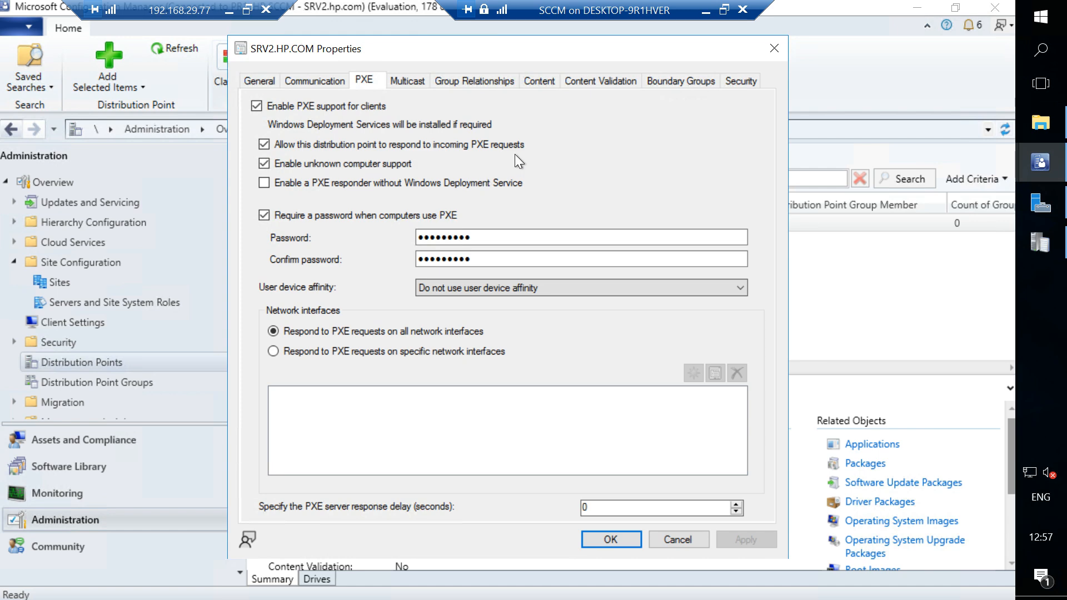
left_click(587, 81)
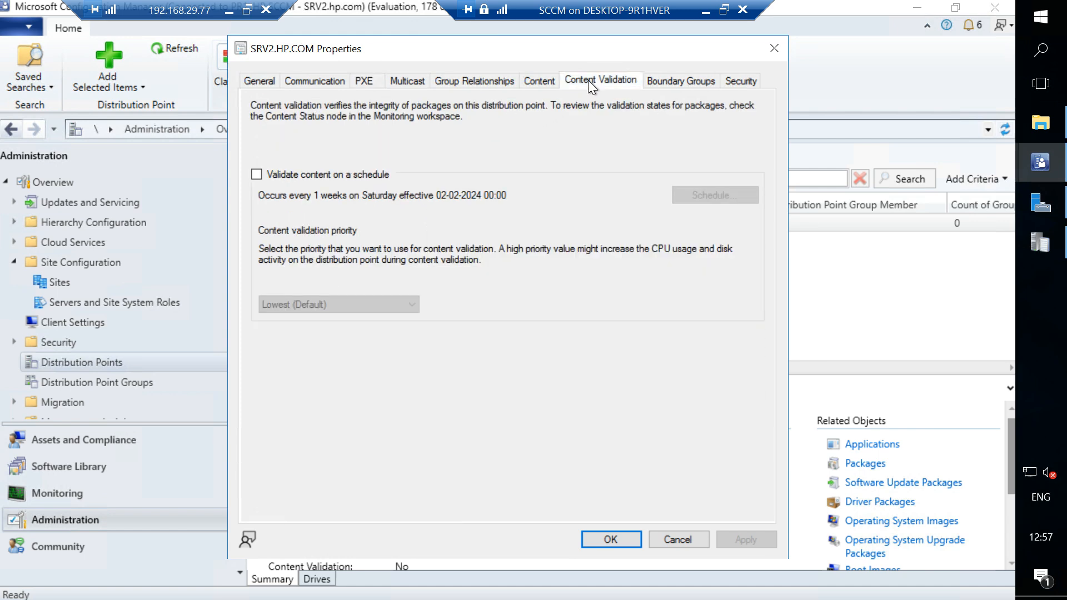
left_click(541, 79)
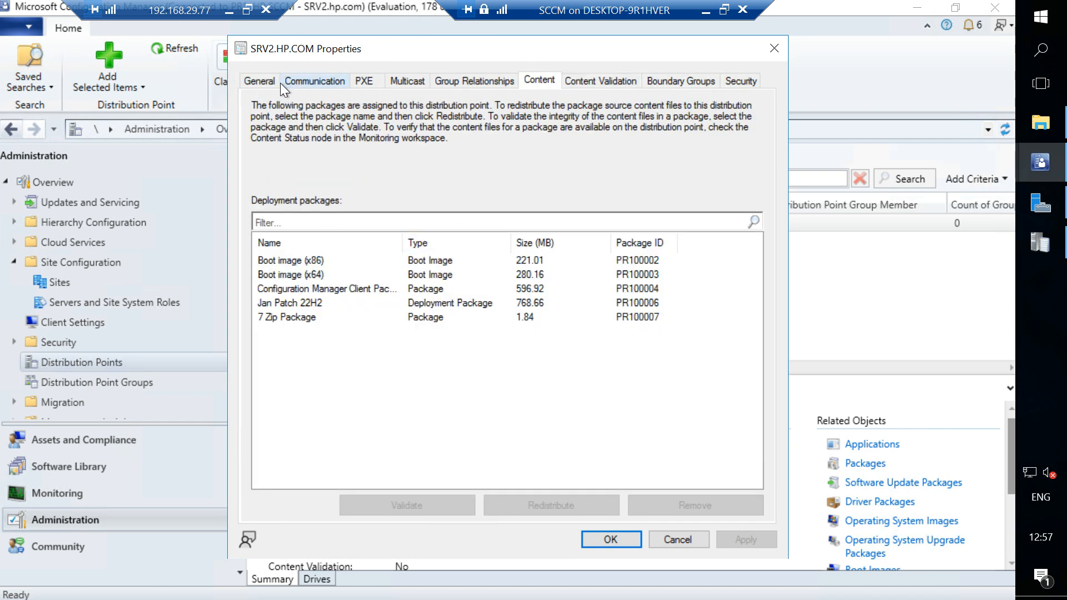
Check the distribution point's general settings, close its properties without changes, and return to the PXE Flow notes in draw.io.
left_click(260, 81)
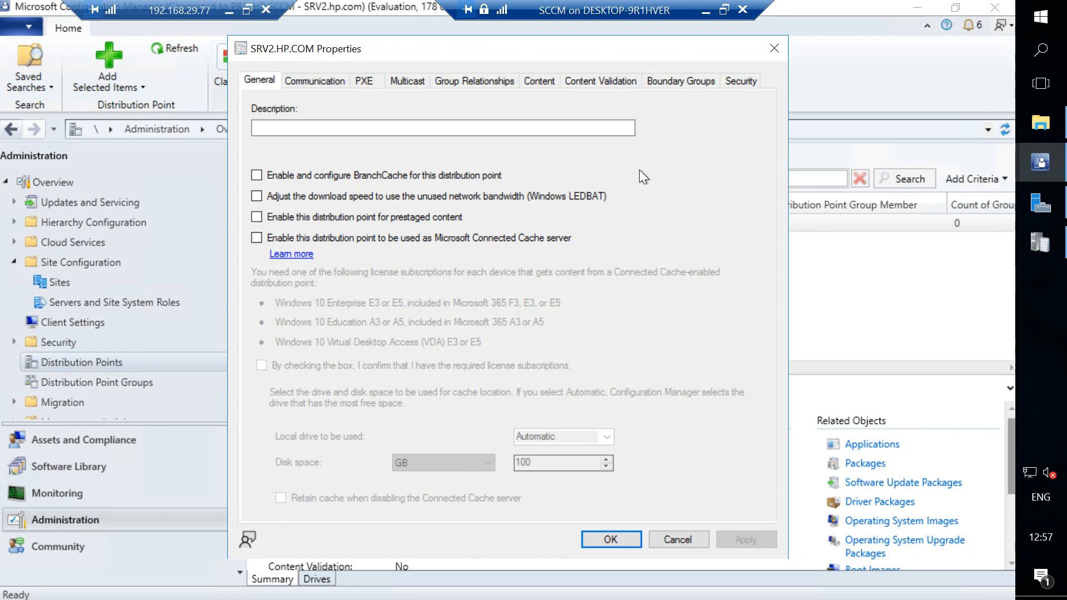
left_click(774, 49)
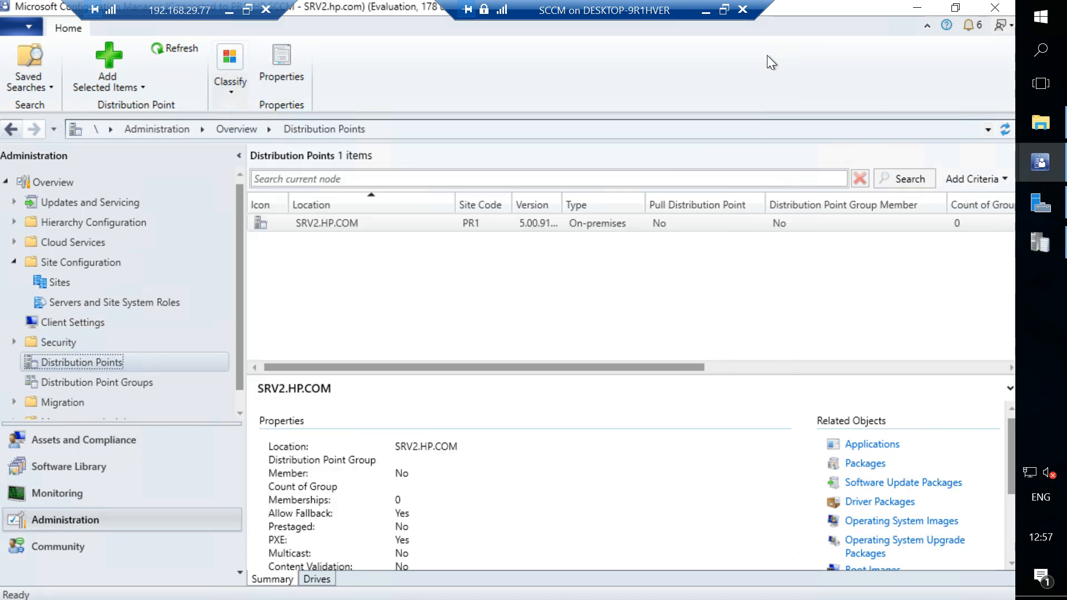
left_click(706, 10)
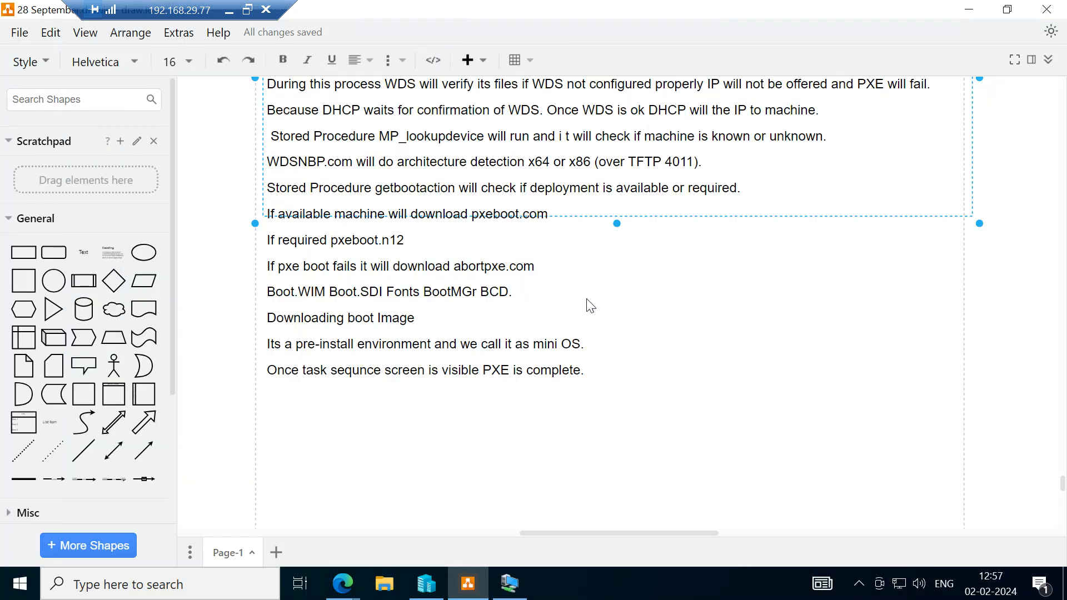
scroll(595, 317, "up", 5)
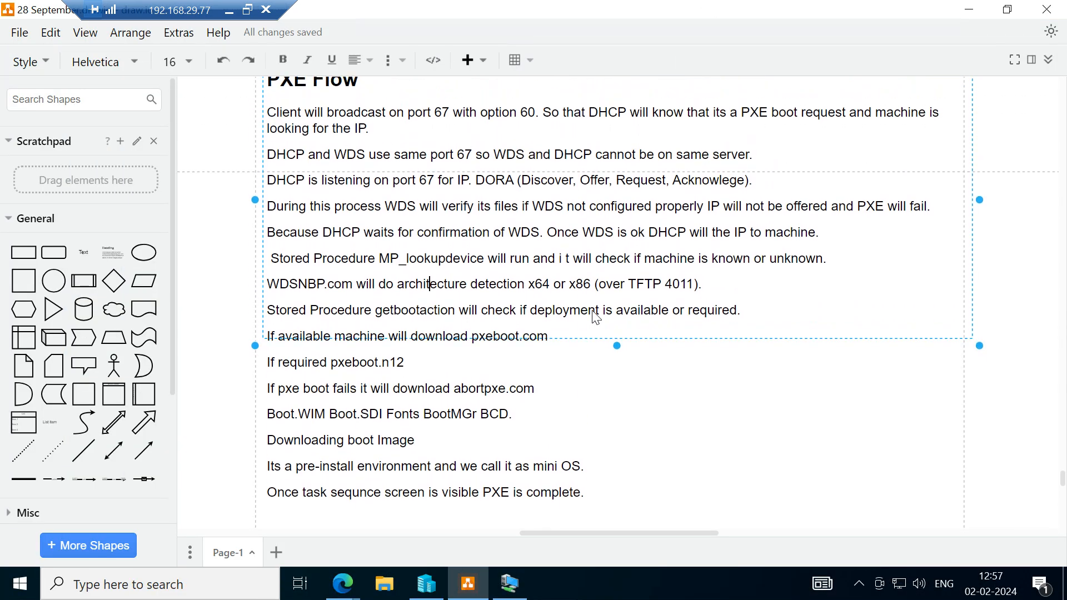
scroll(596, 318, "up", 1)
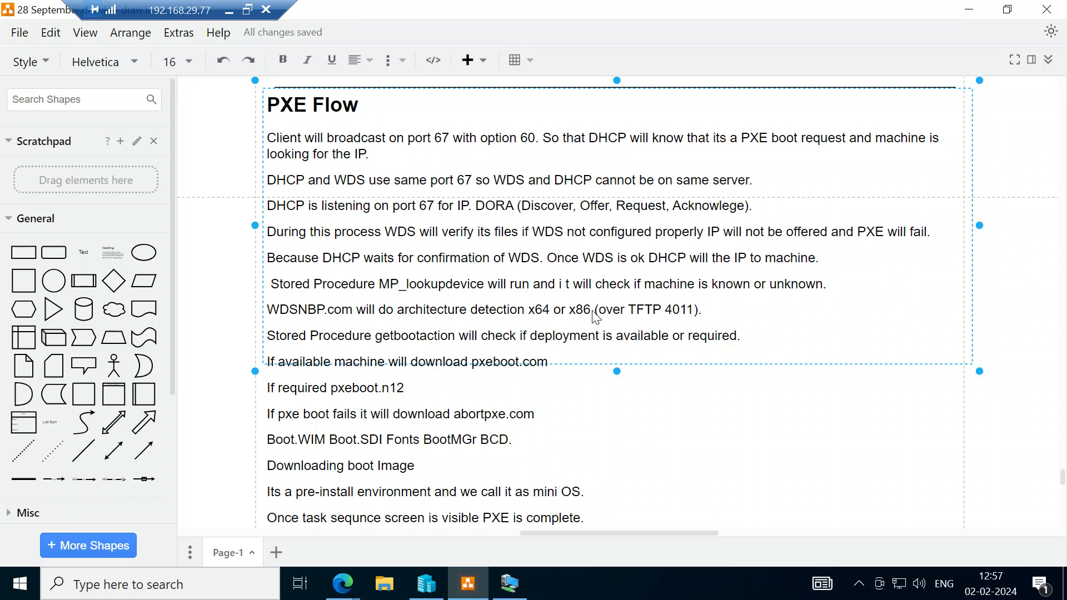
Switch back to the SCCM console and review the Operating System Upgrade Packages, Operating System Images and Task Sequences in the Software Library.
left_click(515, 587)
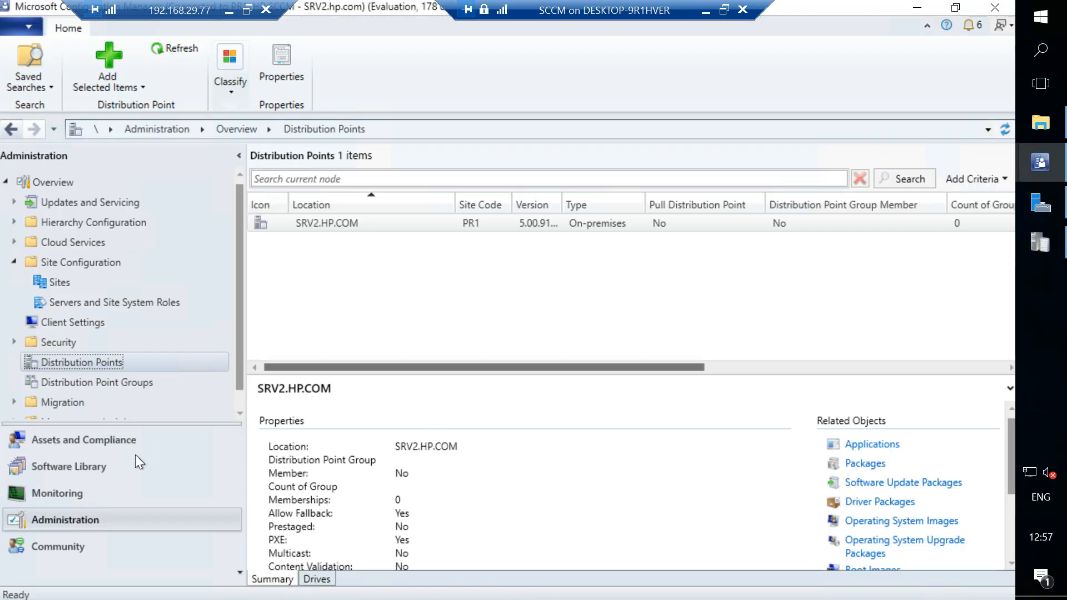
left_click(81, 468)
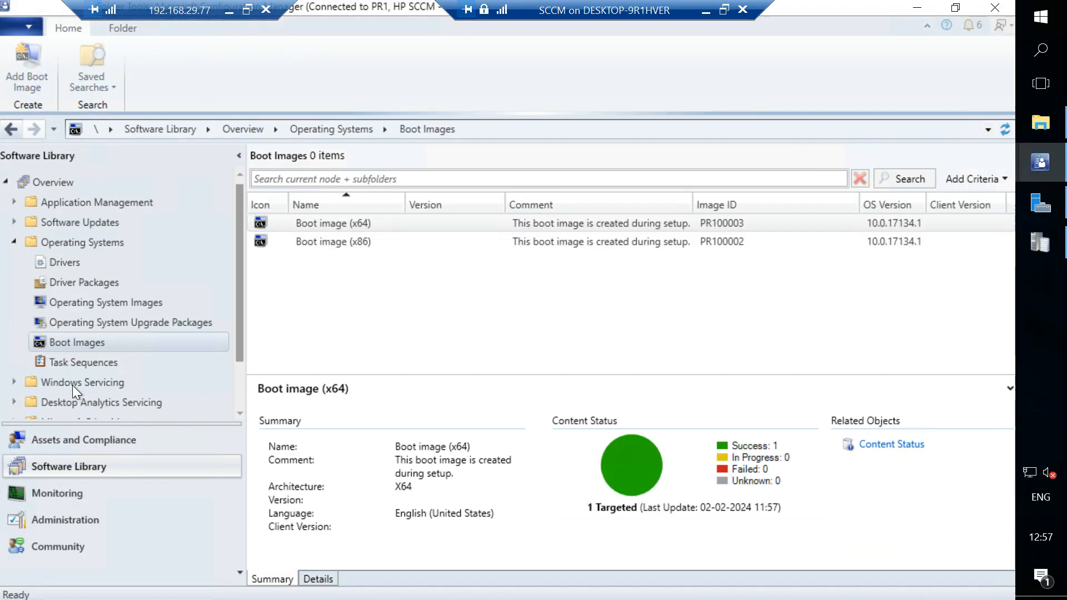
left_click(84, 322)
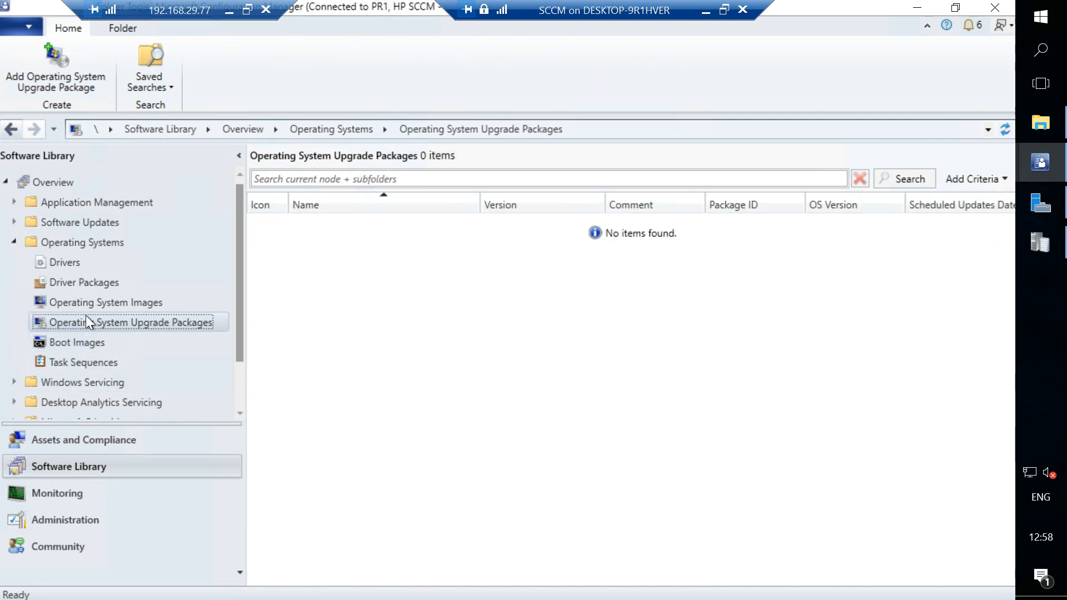
left_click(87, 303)
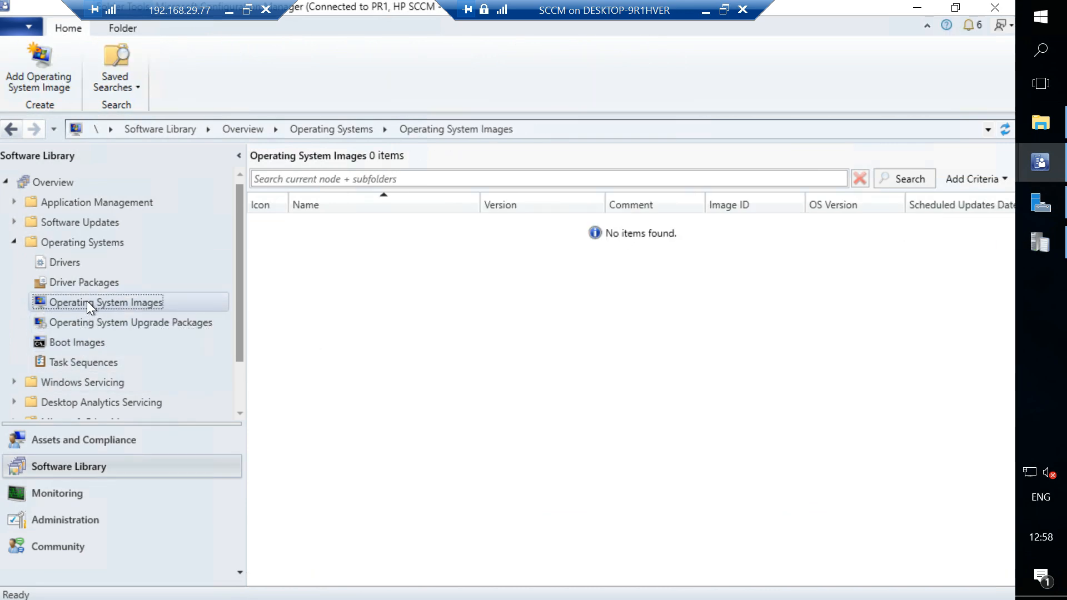
left_click(79, 360)
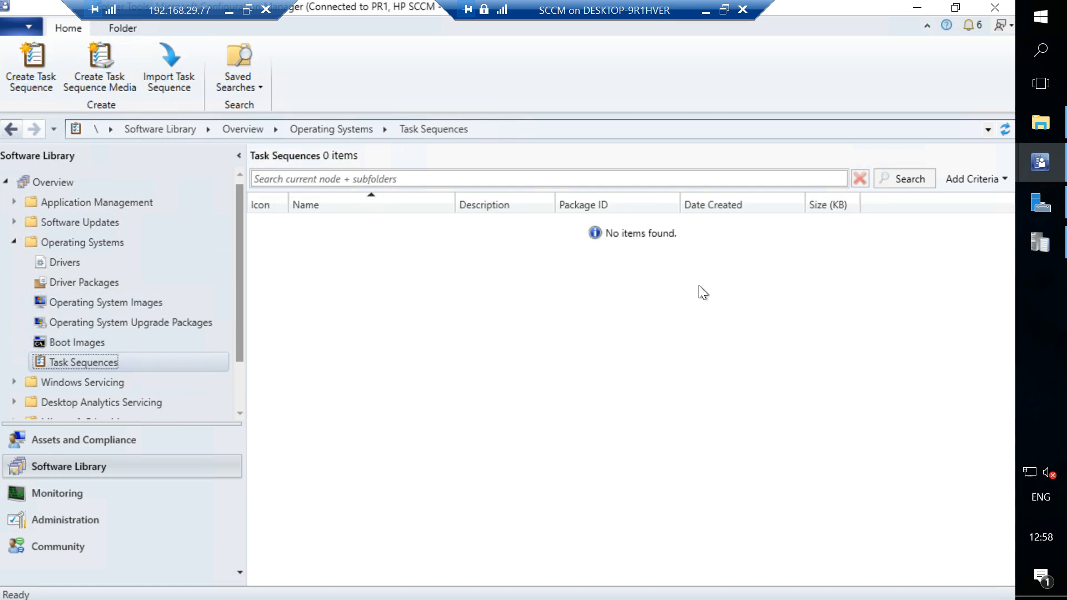
Switch to Hyper-V Manager and view the state, checkpoints and summary of the IC1 virtual machine.
left_click(706, 10)
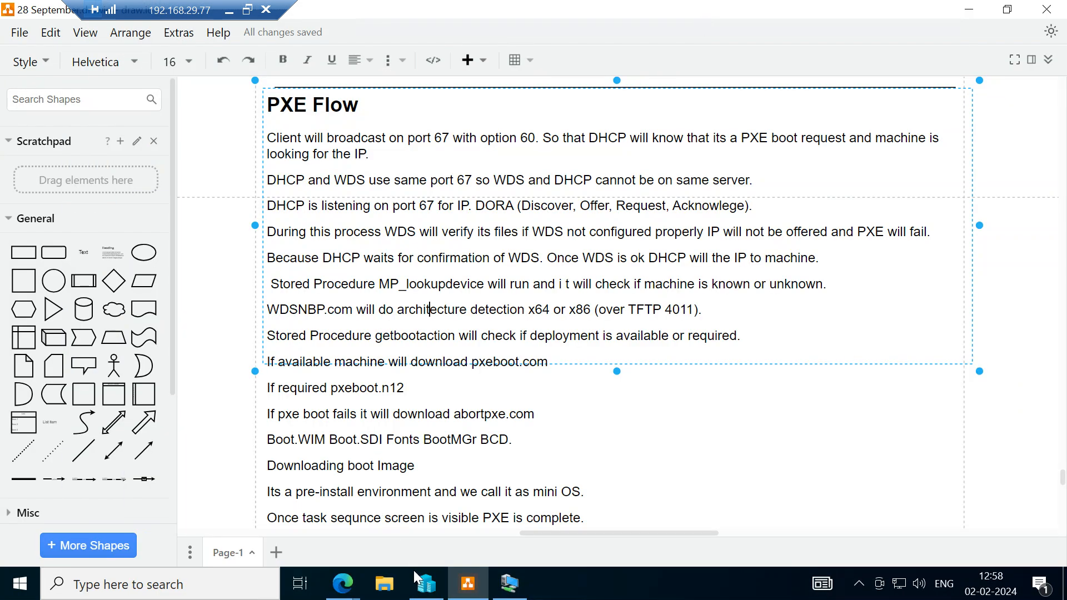
left_click(417, 590)
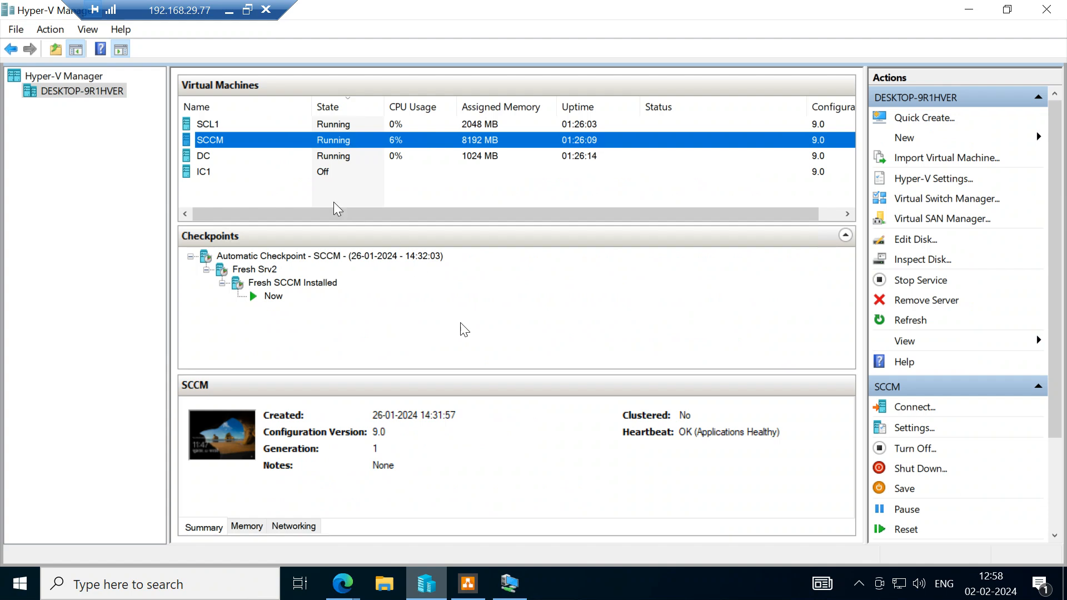
left_click(322, 172)
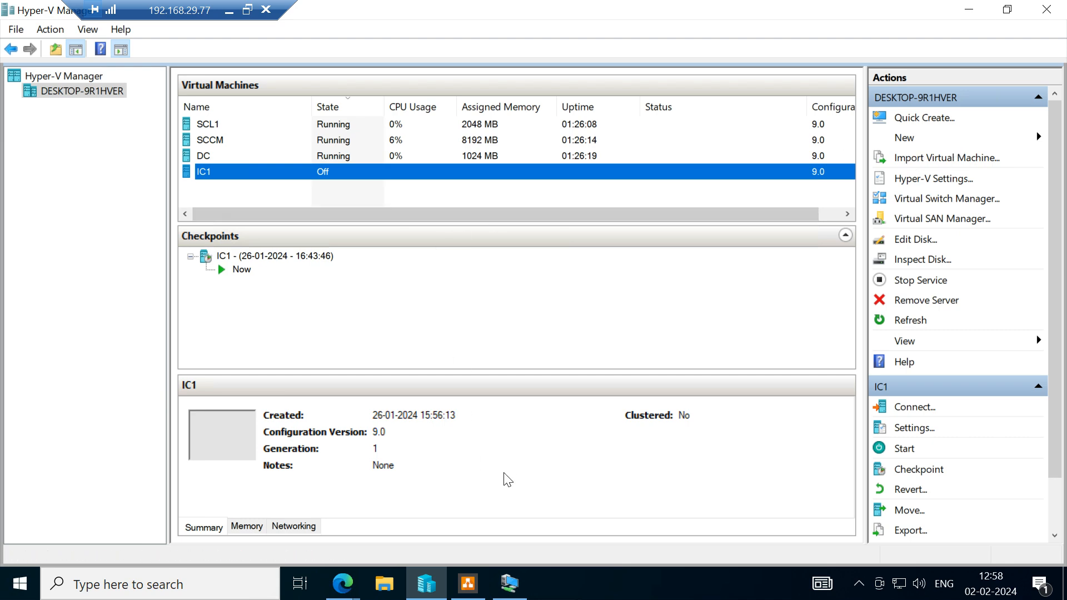
Return to the SCCM server session and open C:\Program Files\Microsoft Configuration Manager\Logs in File Explorer.
left_click(509, 585)
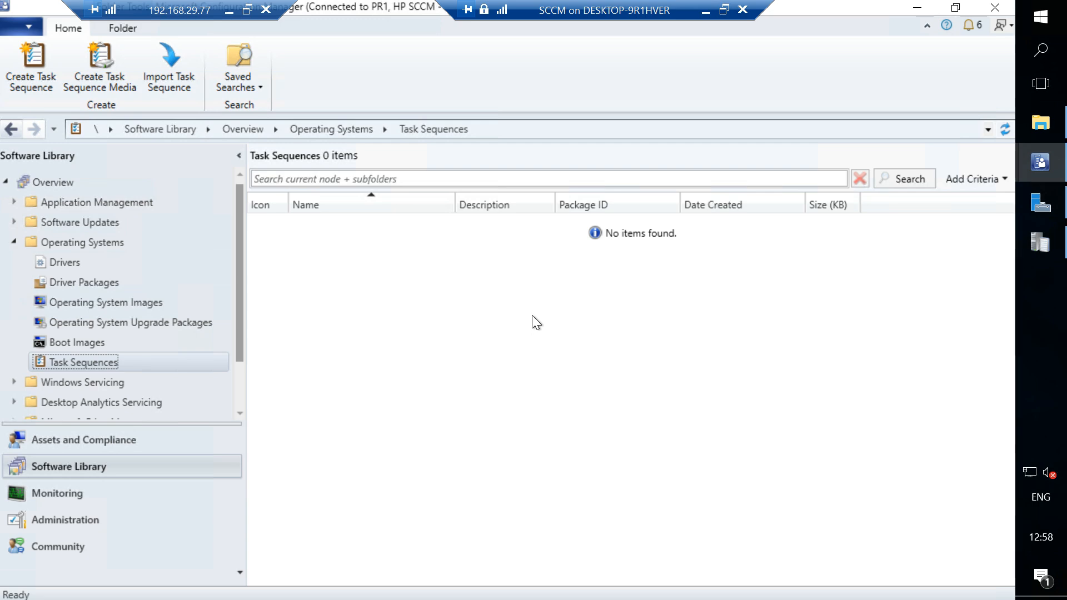
left_click(1059, 133)
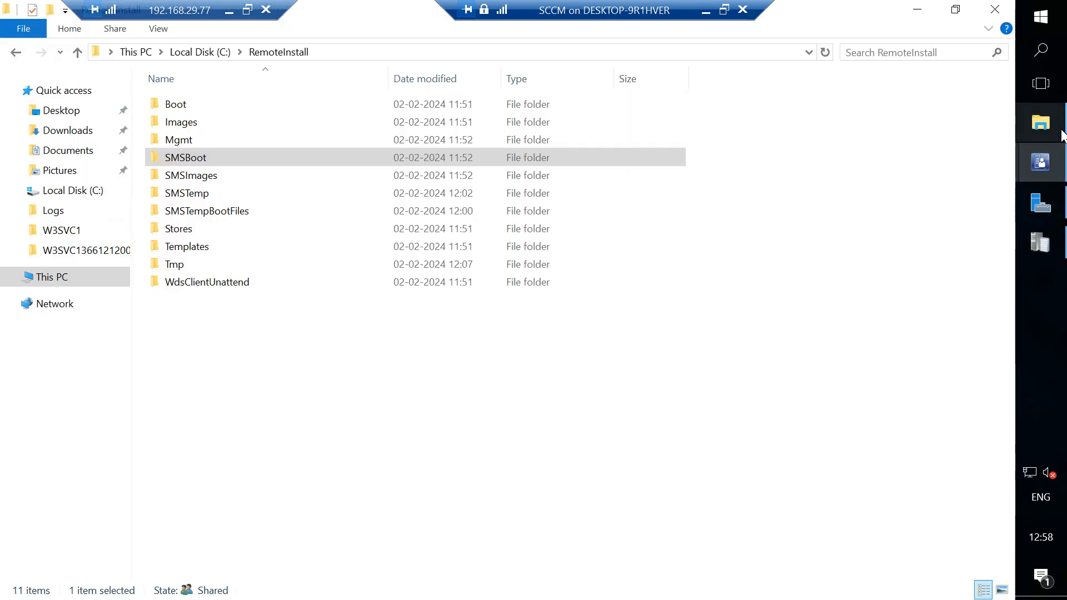
left_click(189, 52)
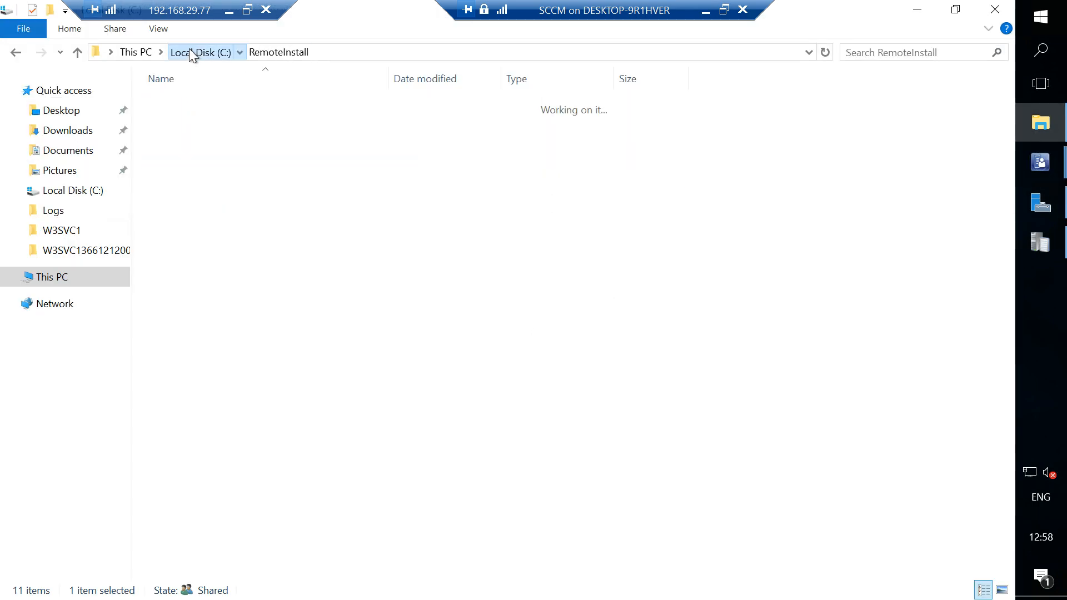
double_click(206, 176)
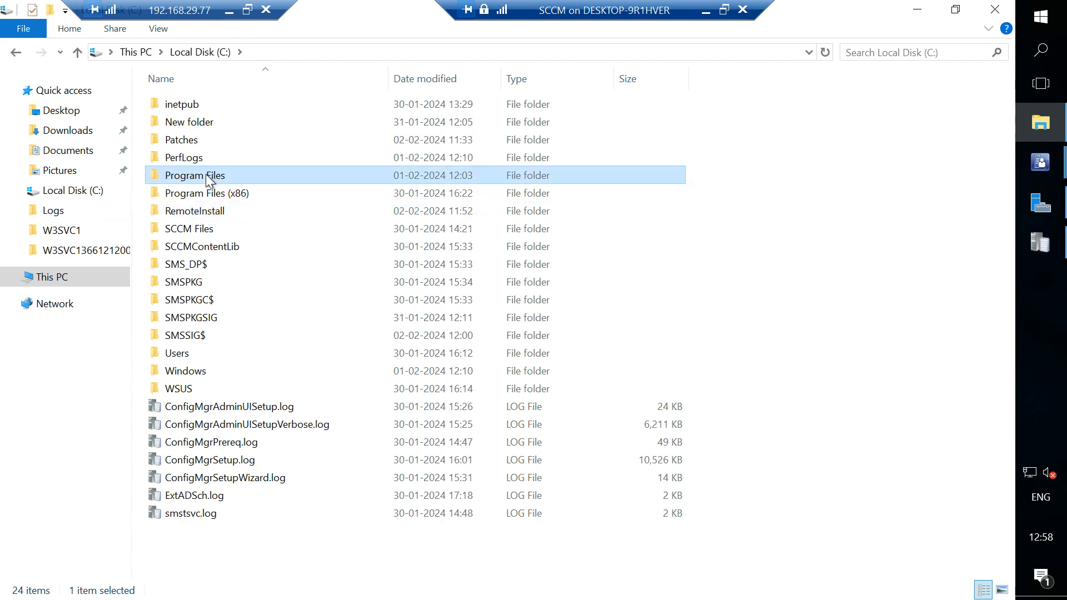
left_click(220, 356)
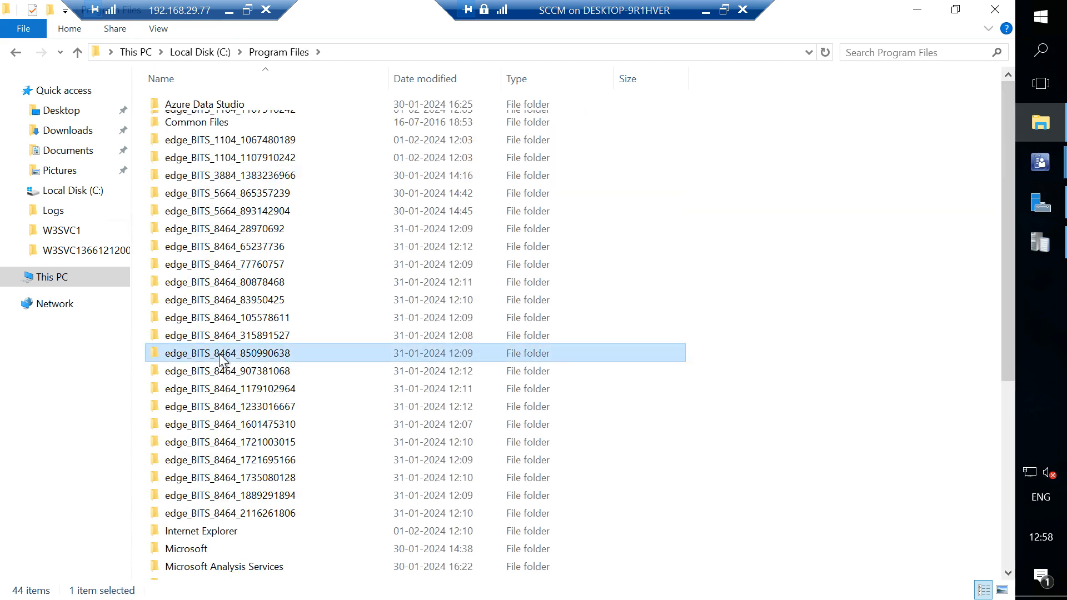
scroll(222, 350, "down", 5)
double_click(215, 327)
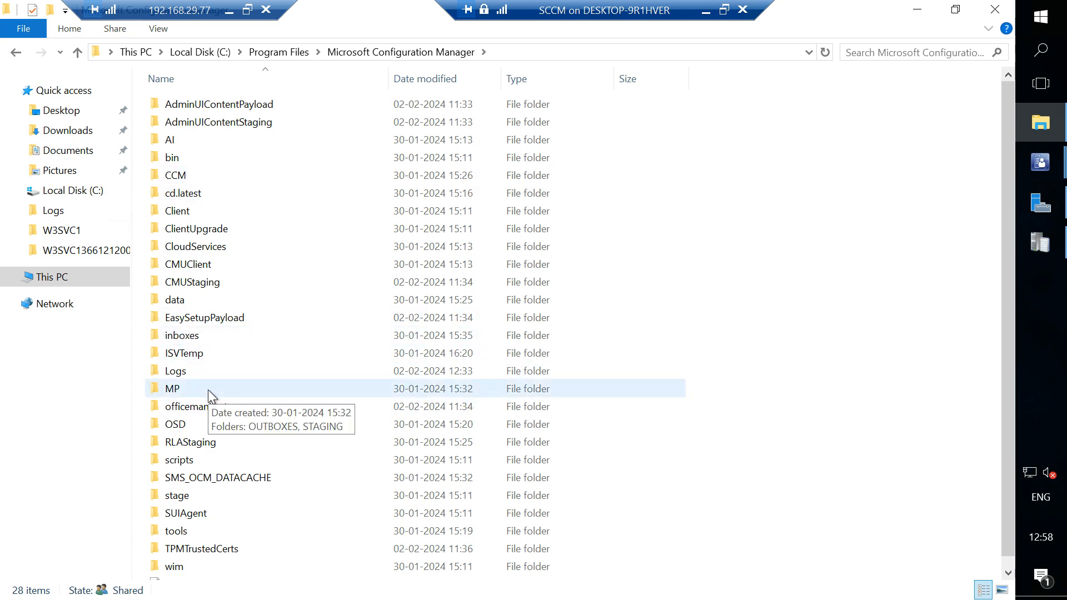
key("l")
key("Return")
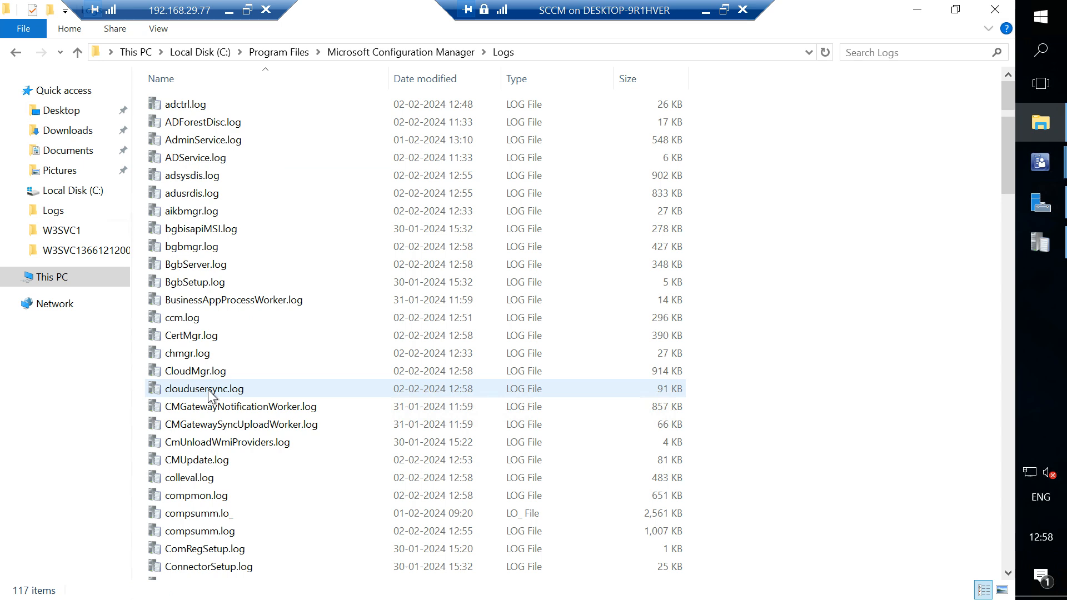
Find SMSPXE.log in the Logs folder and open it in a maximized Configuration Manager Trace Log Tool window.
type("sms")
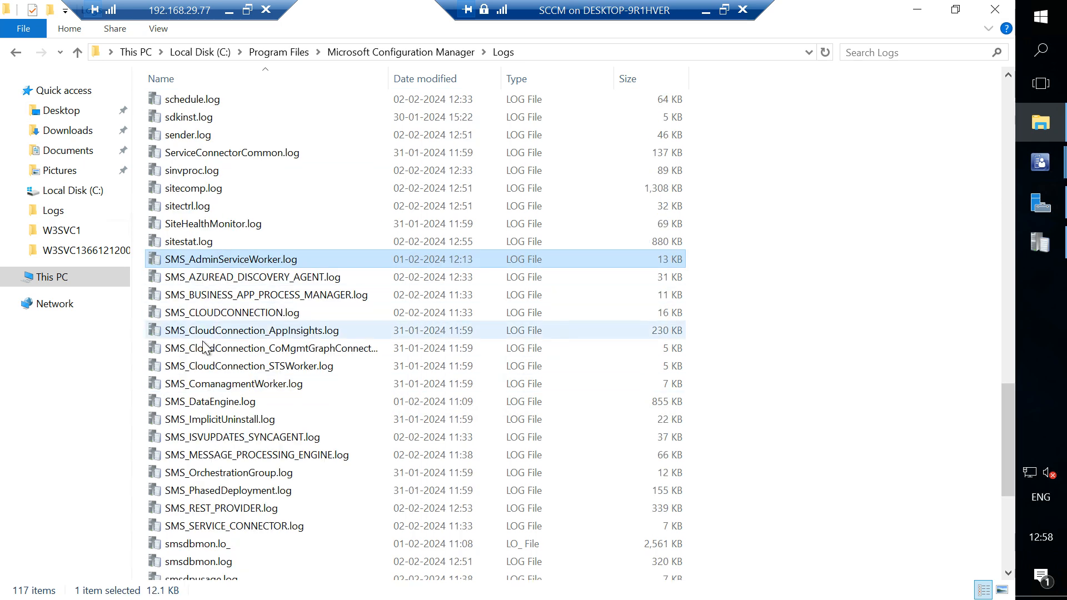
scroll(204, 343, "down", 2)
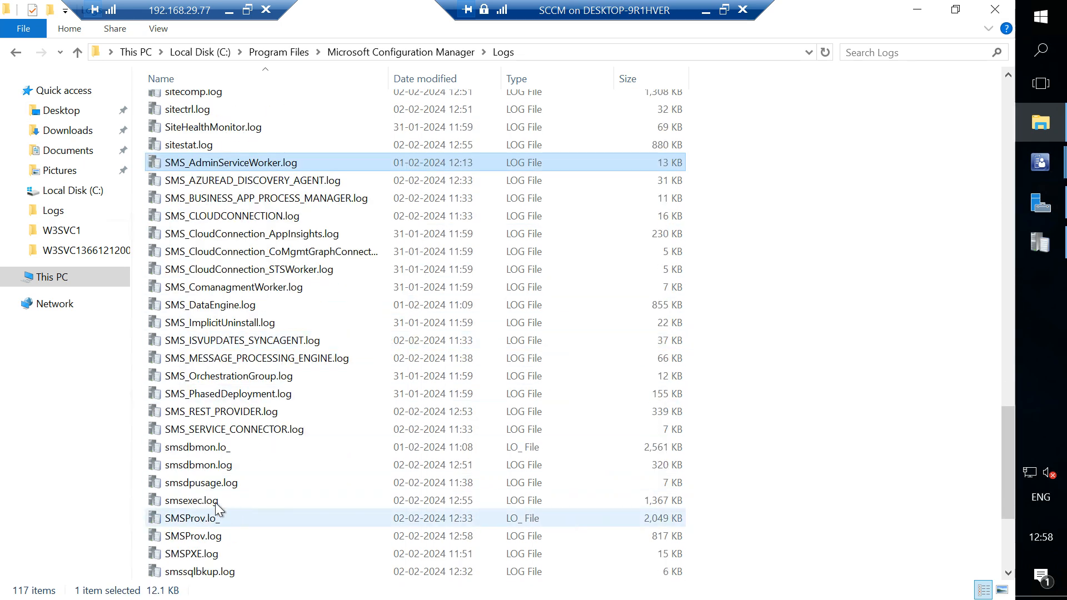
scroll(230, 489, "down", 2)
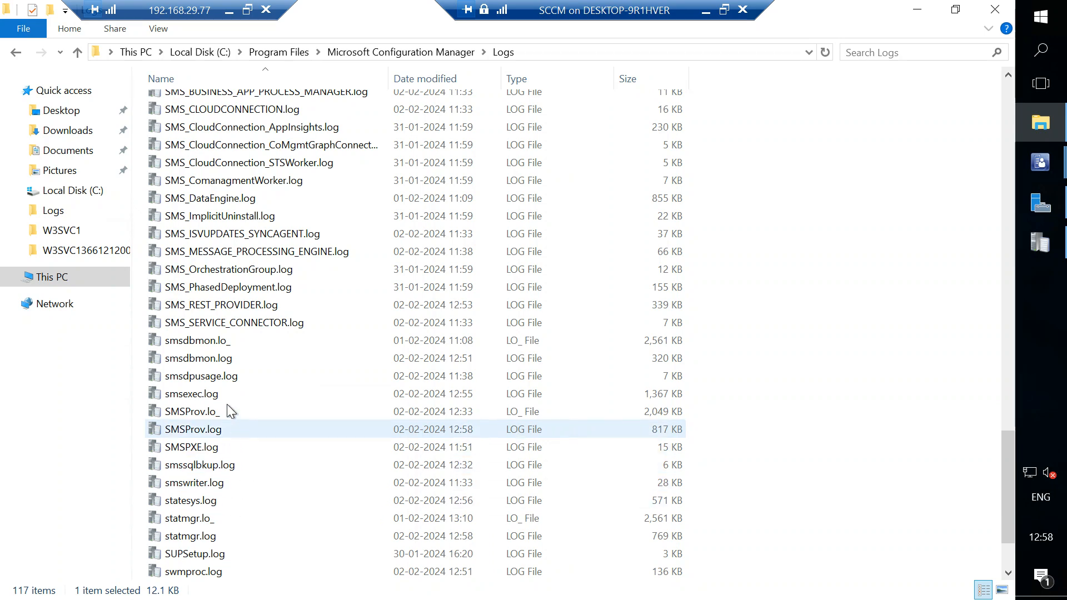
scroll(217, 481, "down", 2)
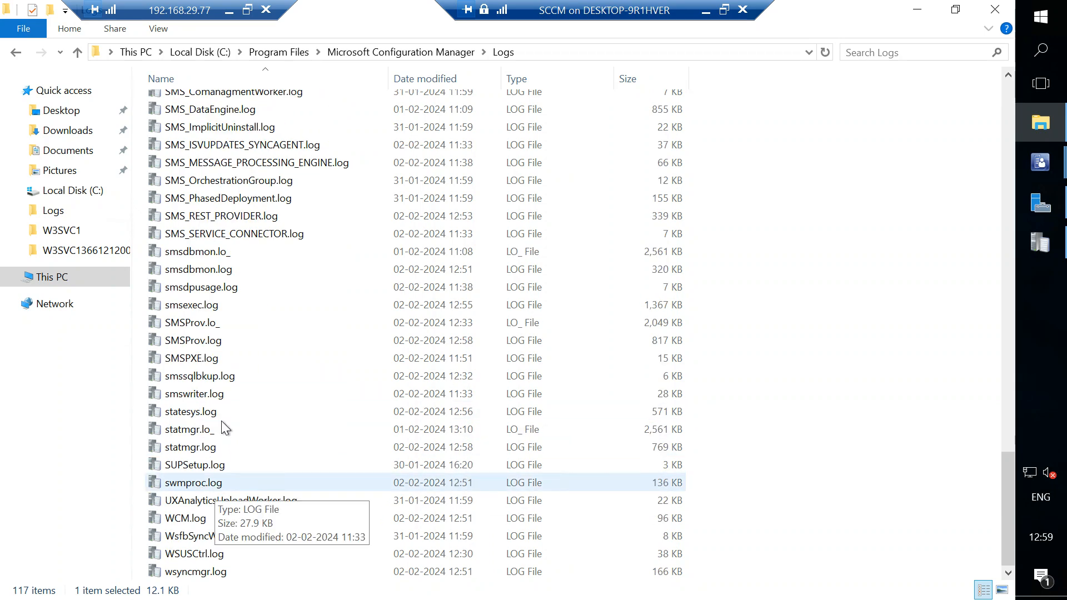
double_click(206, 358)
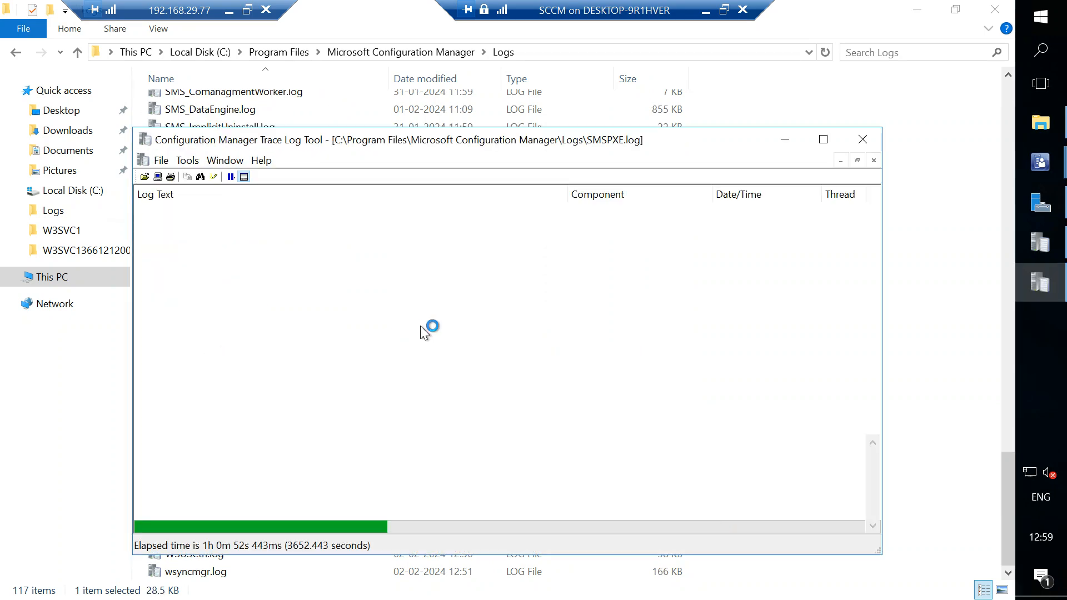
left_click(823, 139)
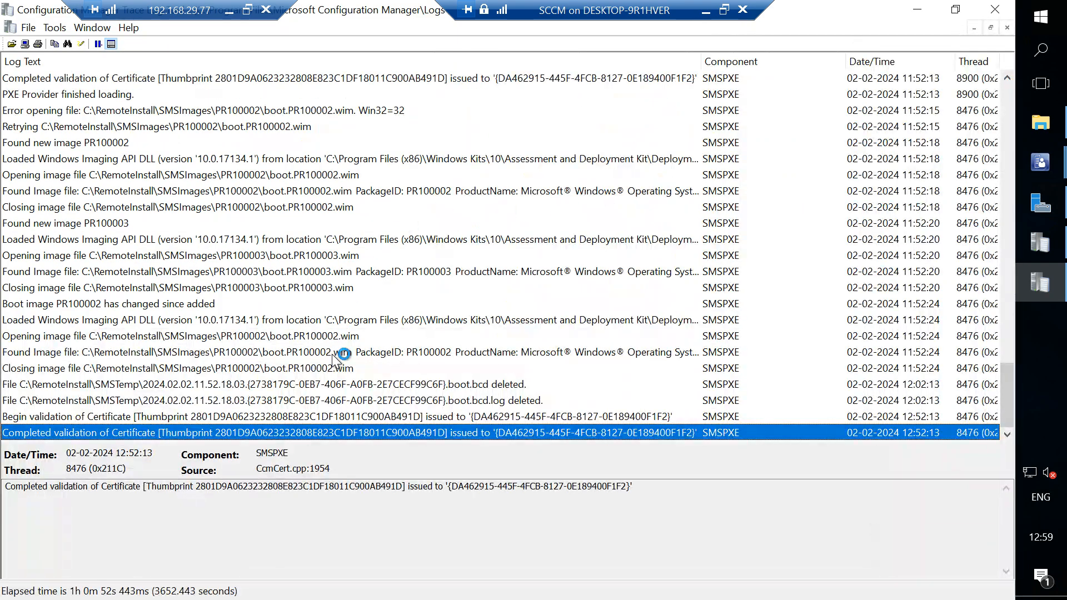
Examine the SMSPXE.log entries on opening, finding and closing the PR100002 boot image, along with the earlier boot image errors.
left_click(90, 336)
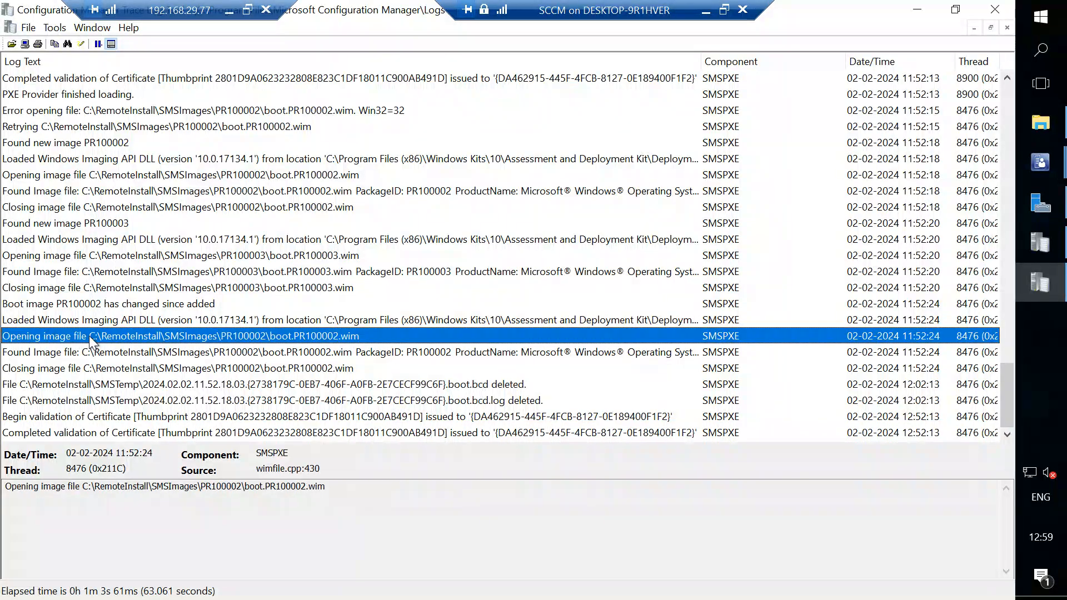
left_click(146, 354)
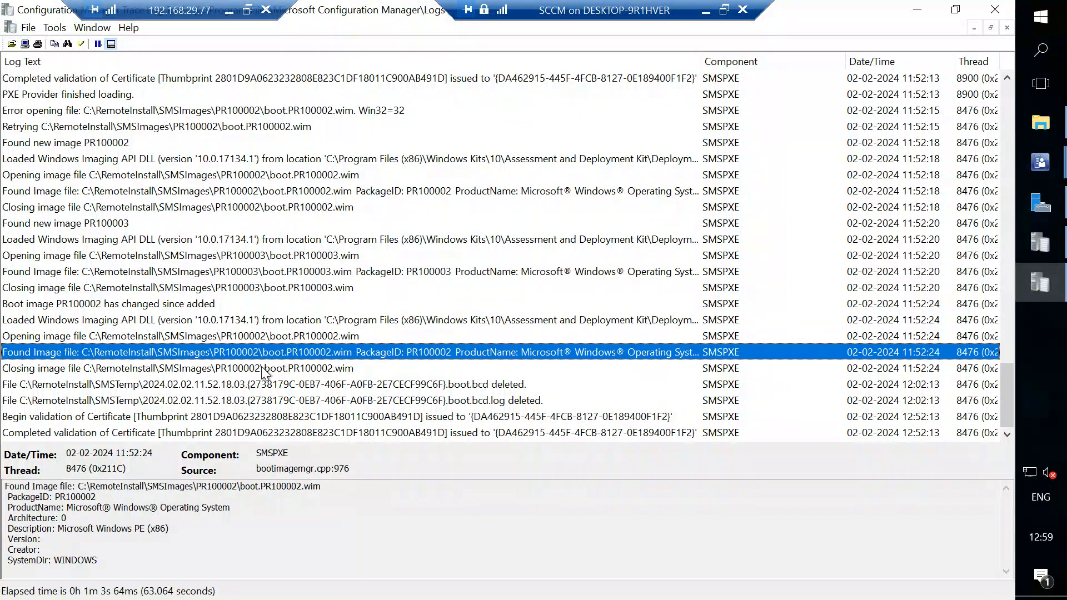
scroll(326, 327, "up", 3)
scroll(327, 326, "up", 5)
scroll(327, 325, "up", 2)
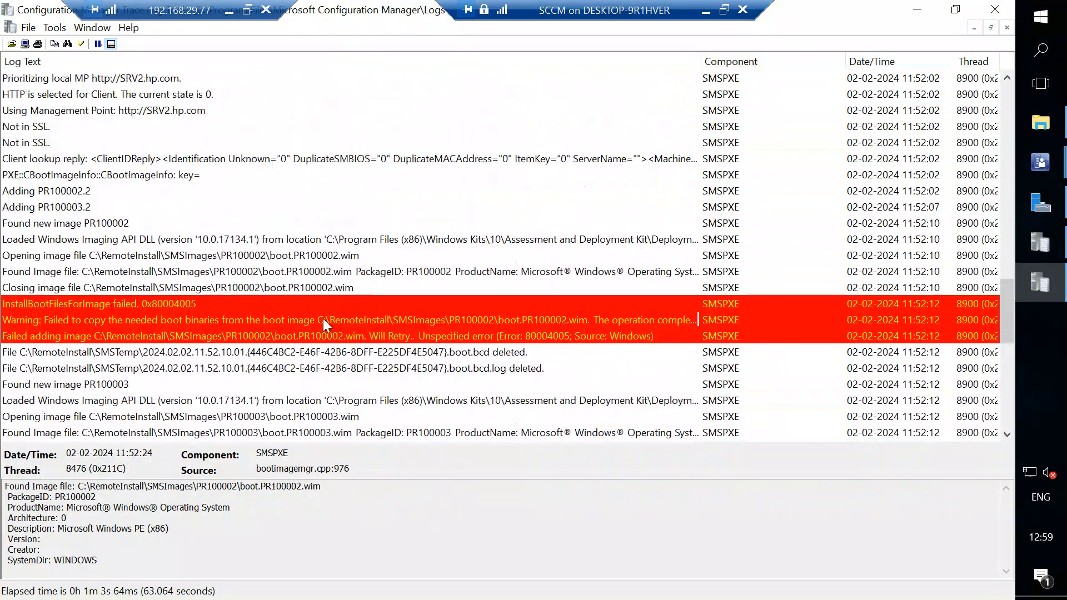
scroll(323, 318, "down", 10)
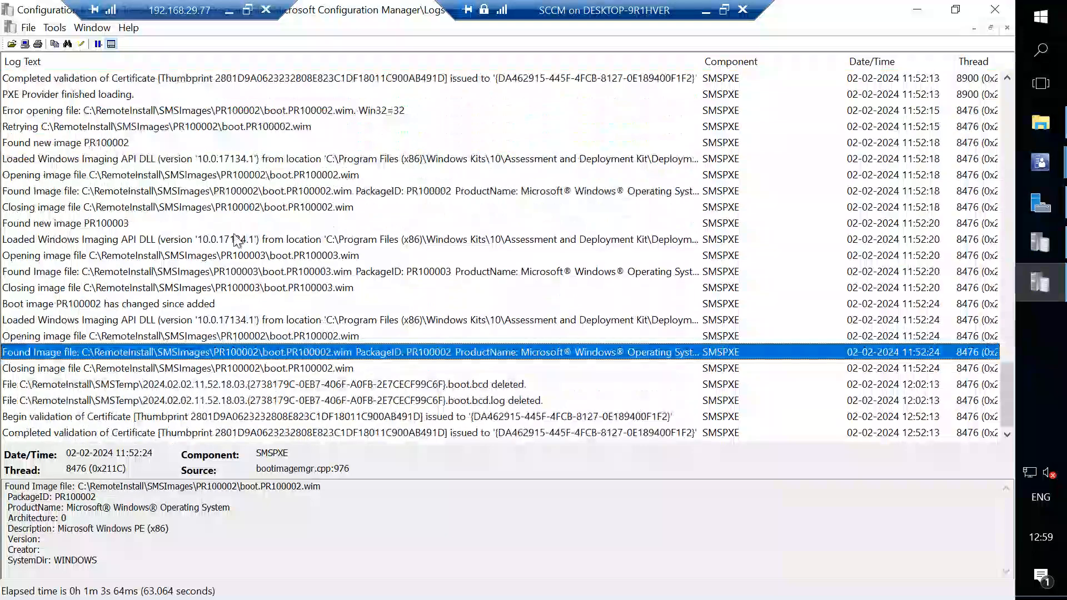
left_click(203, 179)
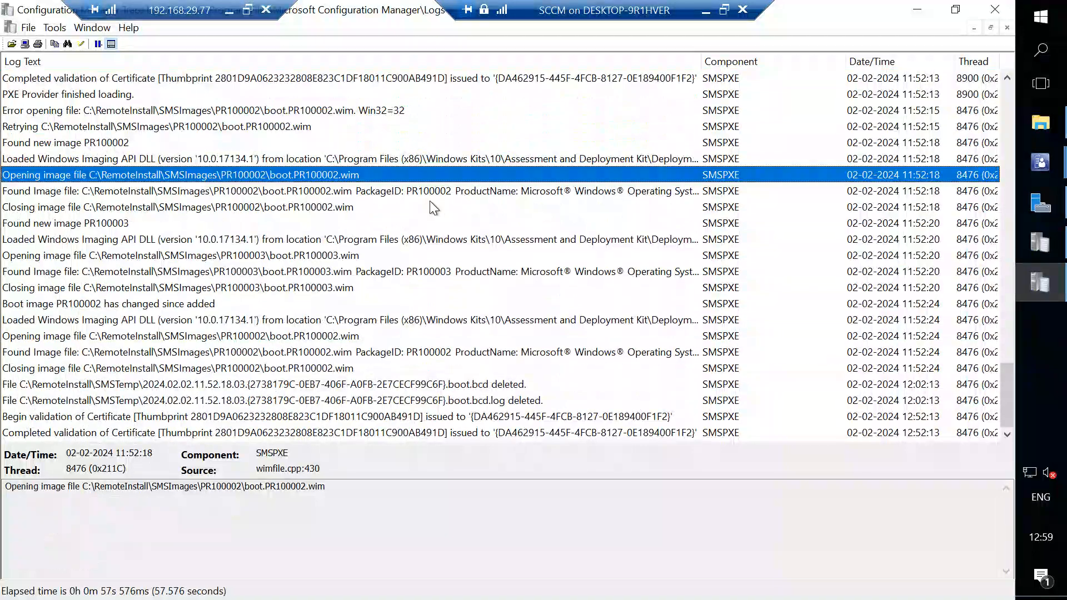
left_click(262, 192)
left_click(269, 207)
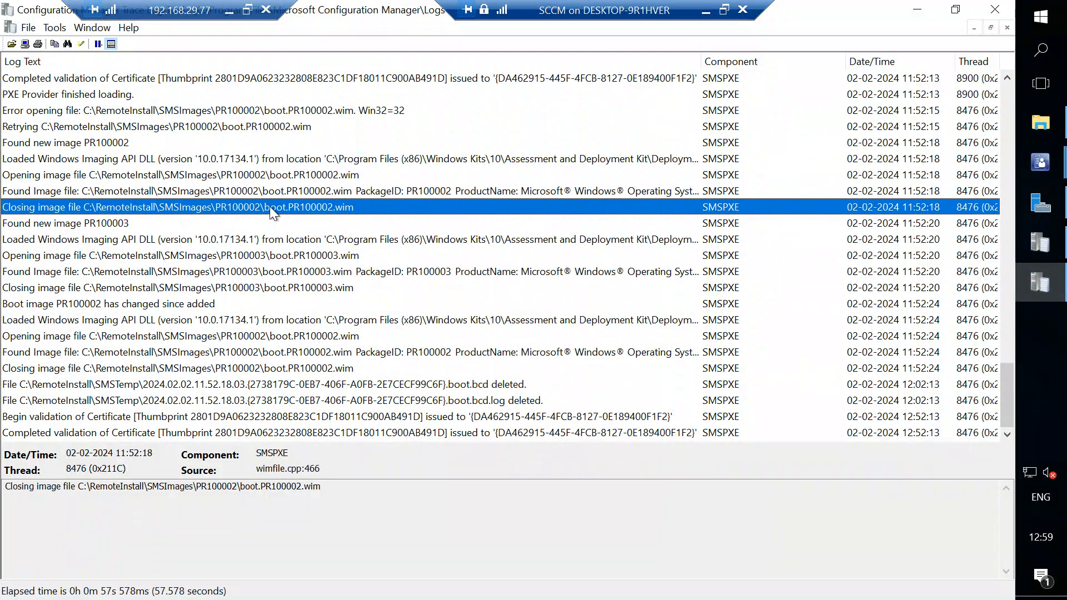
left_click(134, 305)
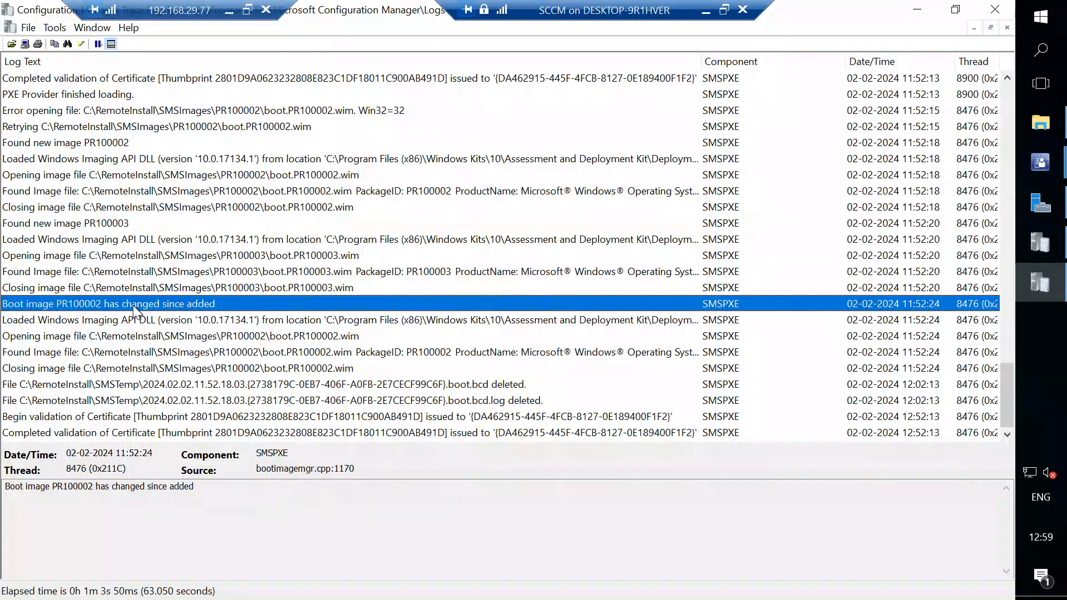
left_click(172, 370)
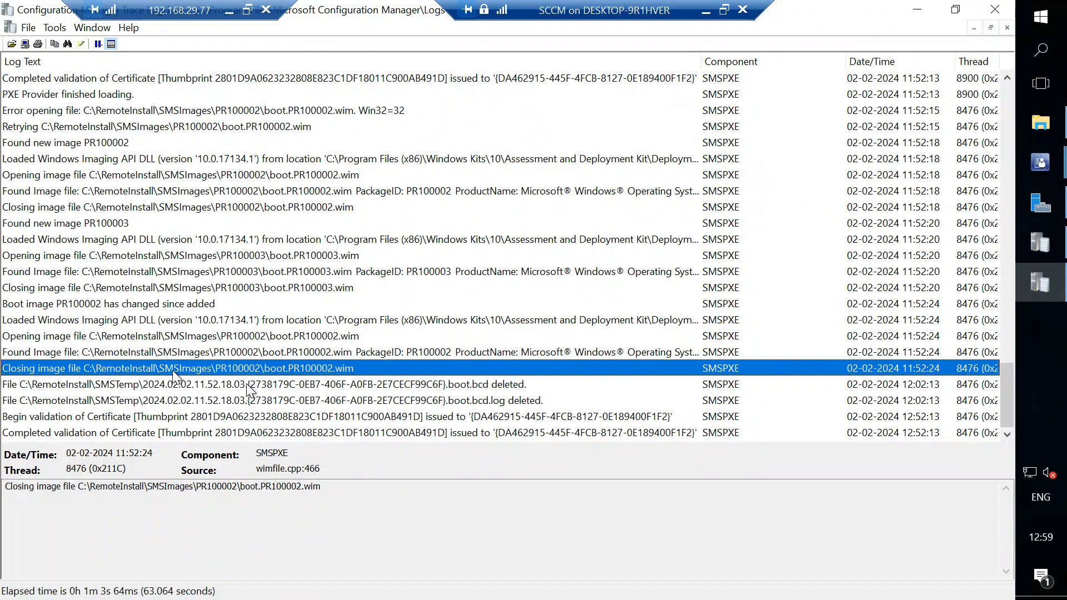
scroll(368, 280, "up", 5)
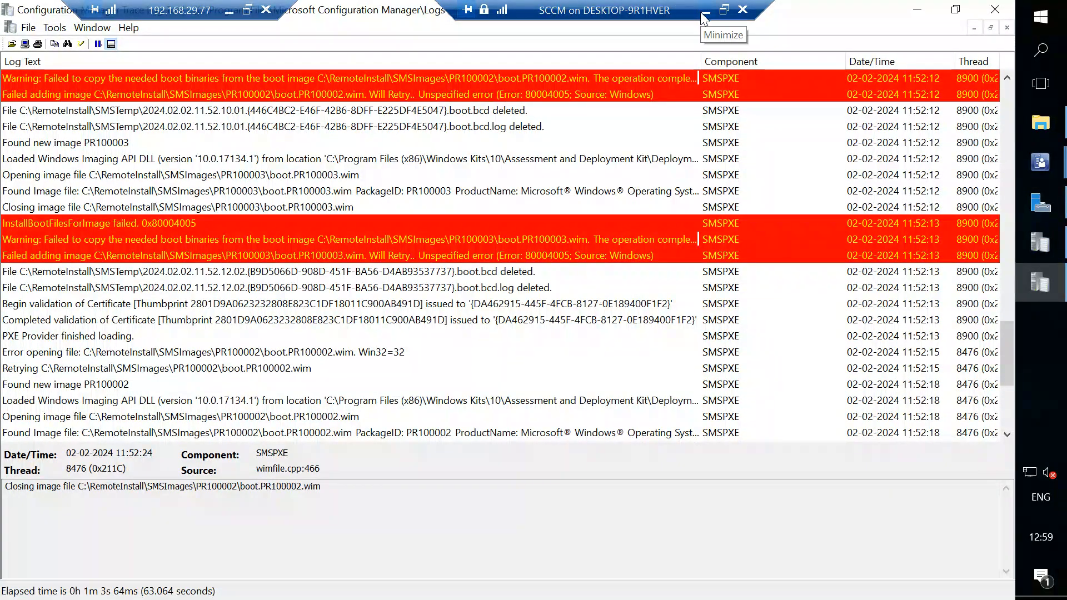
Examine the SMSPXE.log entries on the PR100003 boot image and boot.bcd file deletion, along with the earlier InstallBootFilesForImage errors.
scroll(447, 238, "up", 3)
scroll(449, 239, "down", 8)
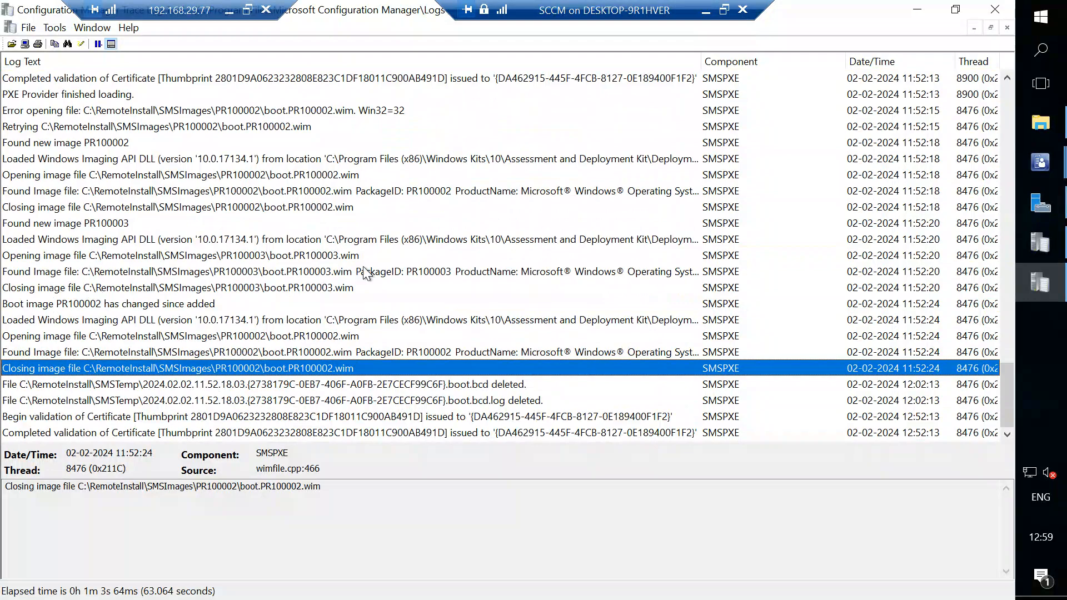
left_click(252, 272)
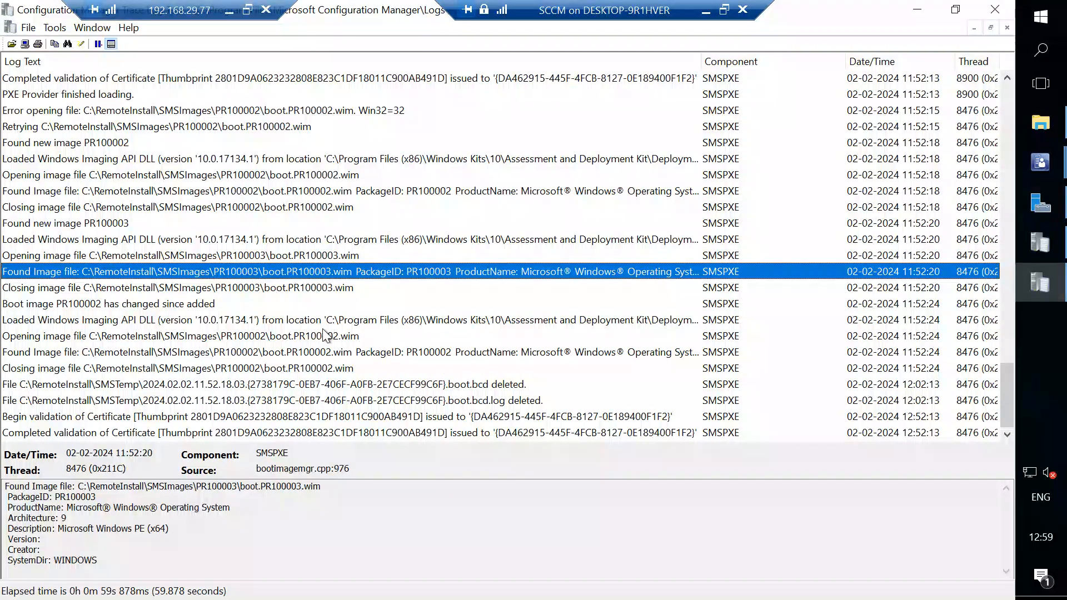
left_click(375, 384)
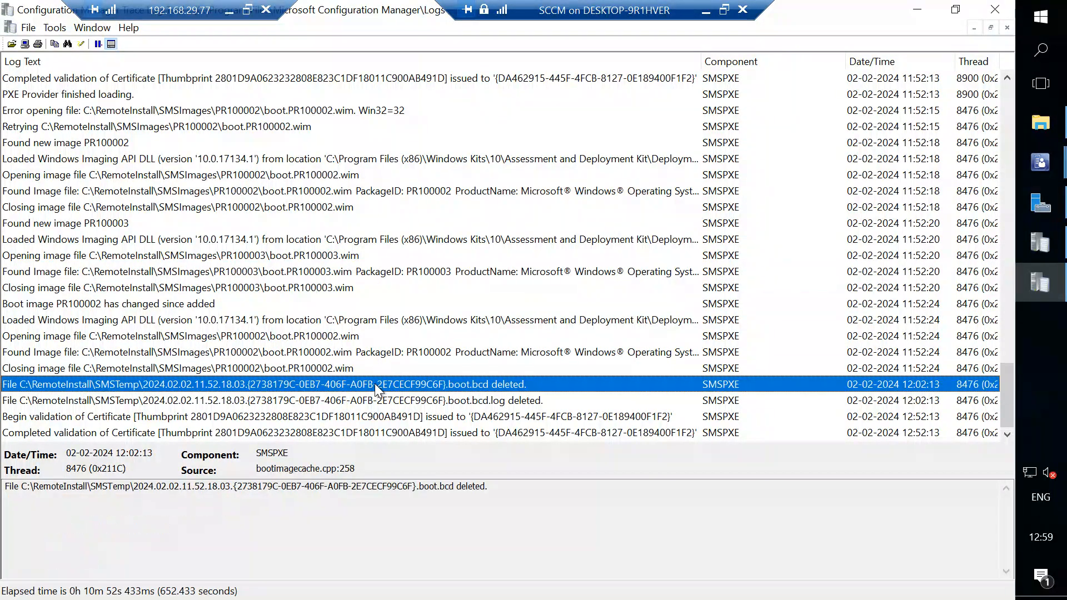
scroll(318, 302, "up", 2)
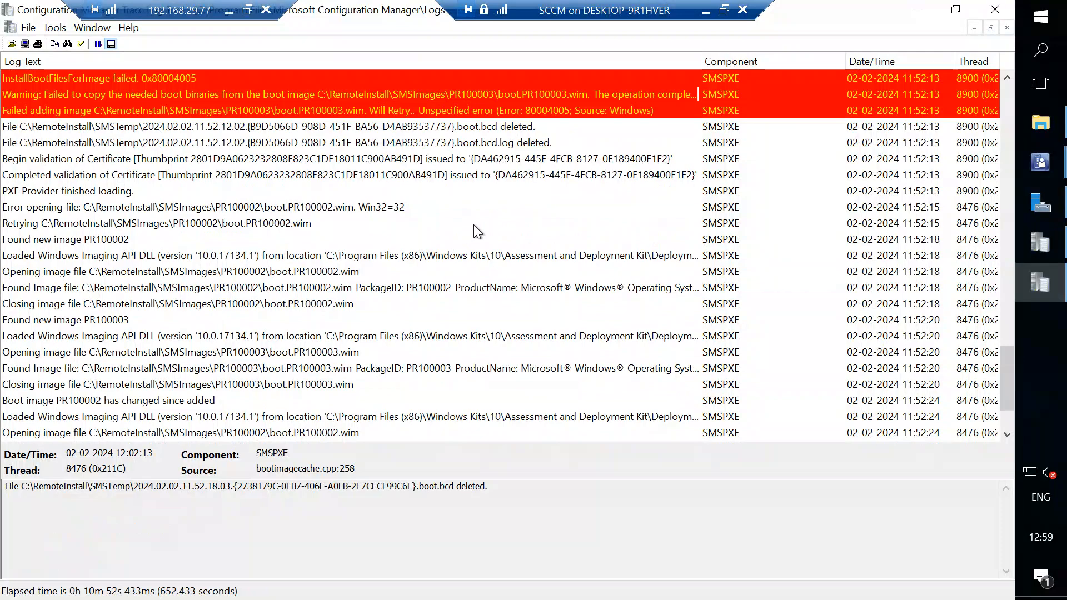
scroll(473, 225, "up", 1)
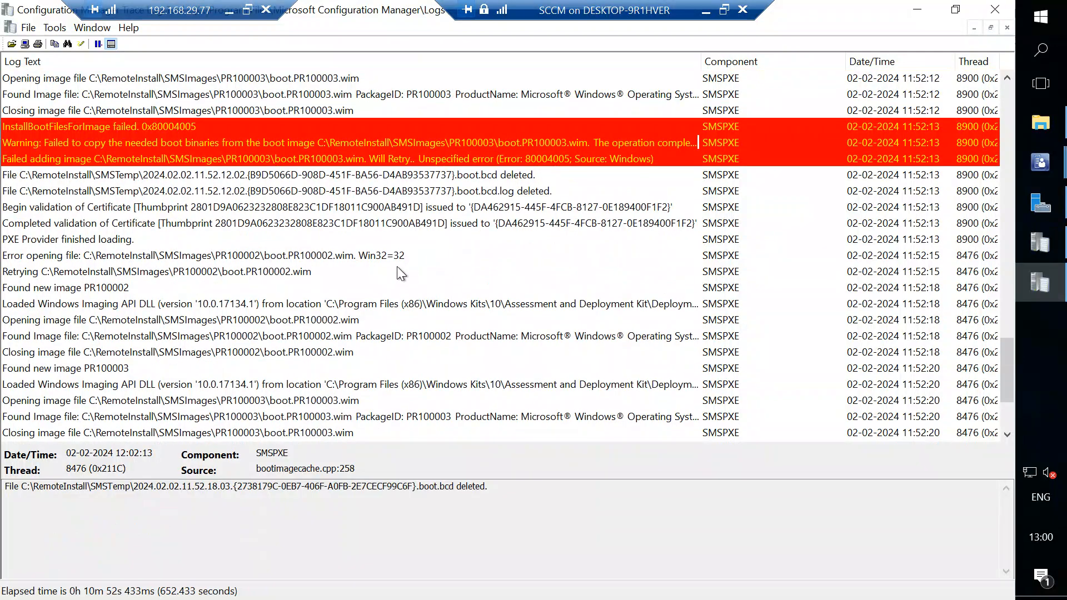
scroll(397, 266, "down", 3)
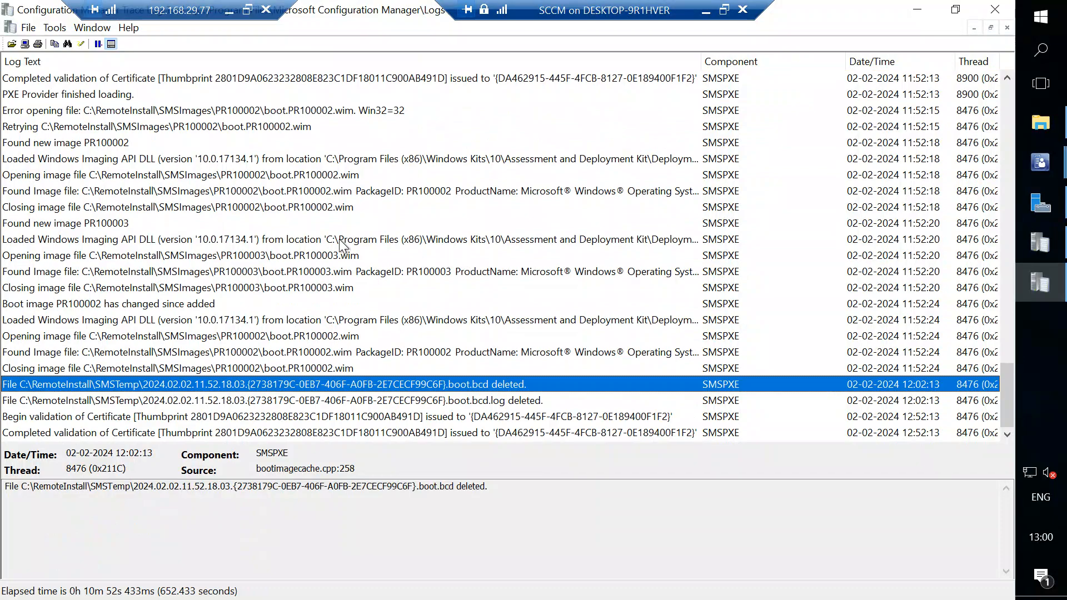
scroll(339, 239, "up", 5)
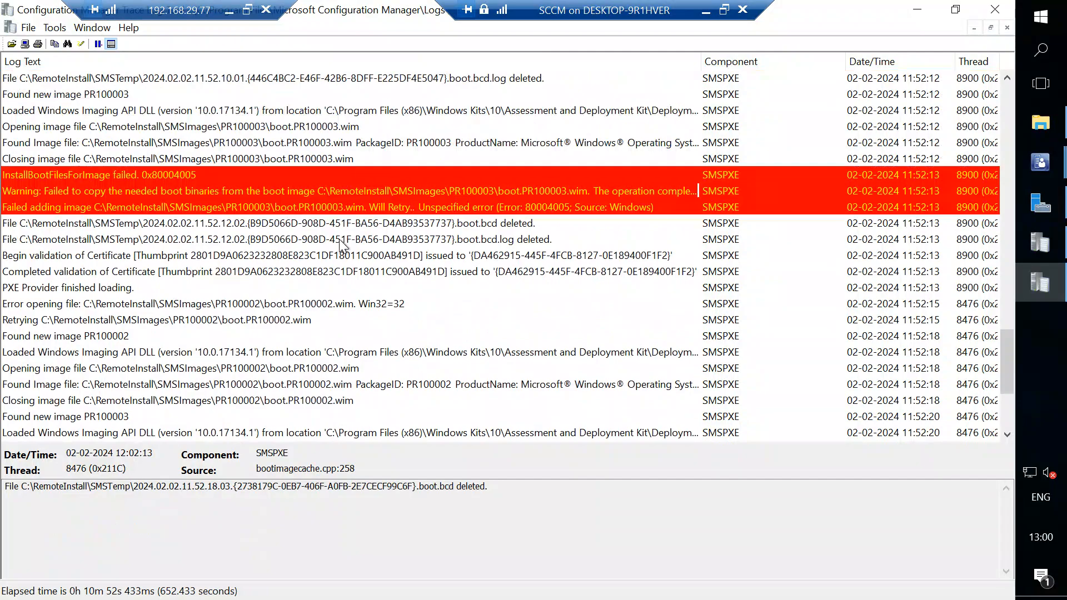
scroll(339, 239, "down", 5)
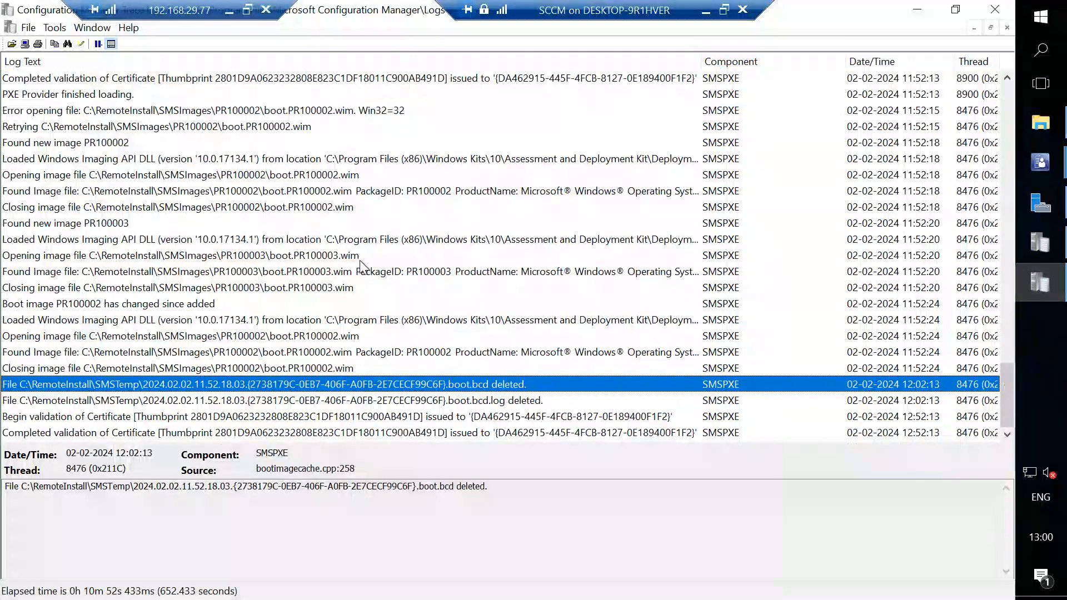
Inspect the details of the SMSPXE.log entries on the changed PR100002 boot image, image opening and closing, and Windows Imaging API DLL loading.
left_click(505, 303)
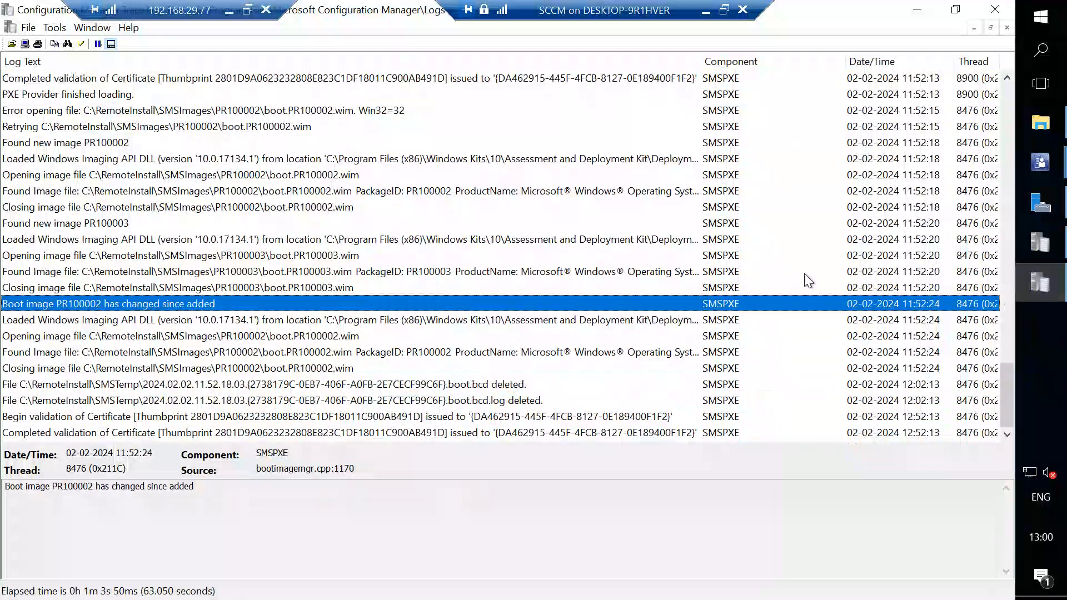
left_click(562, 190)
left_click(490, 288)
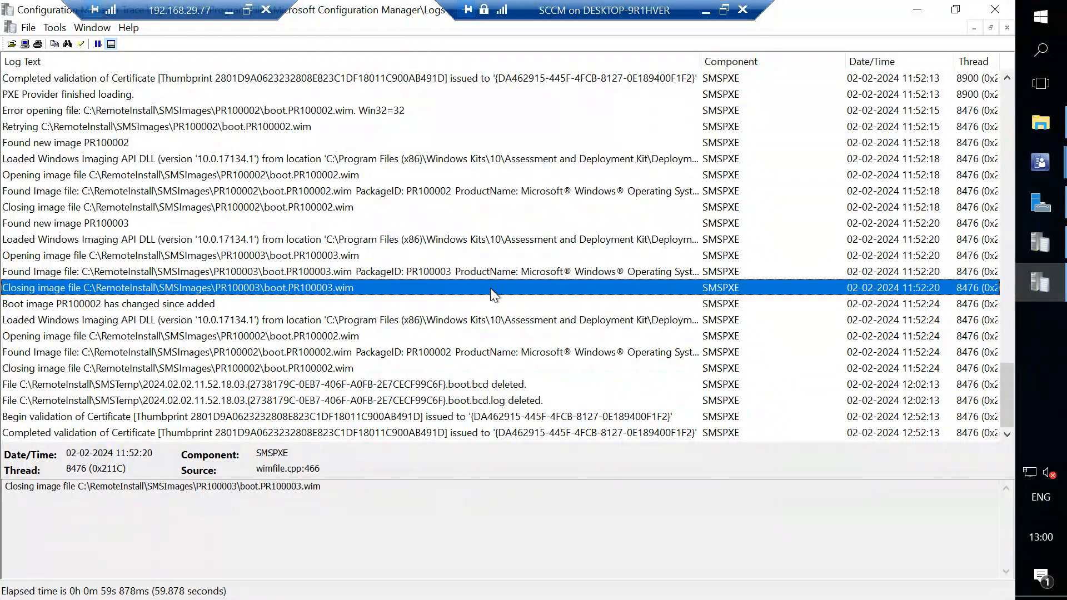
left_click(281, 309)
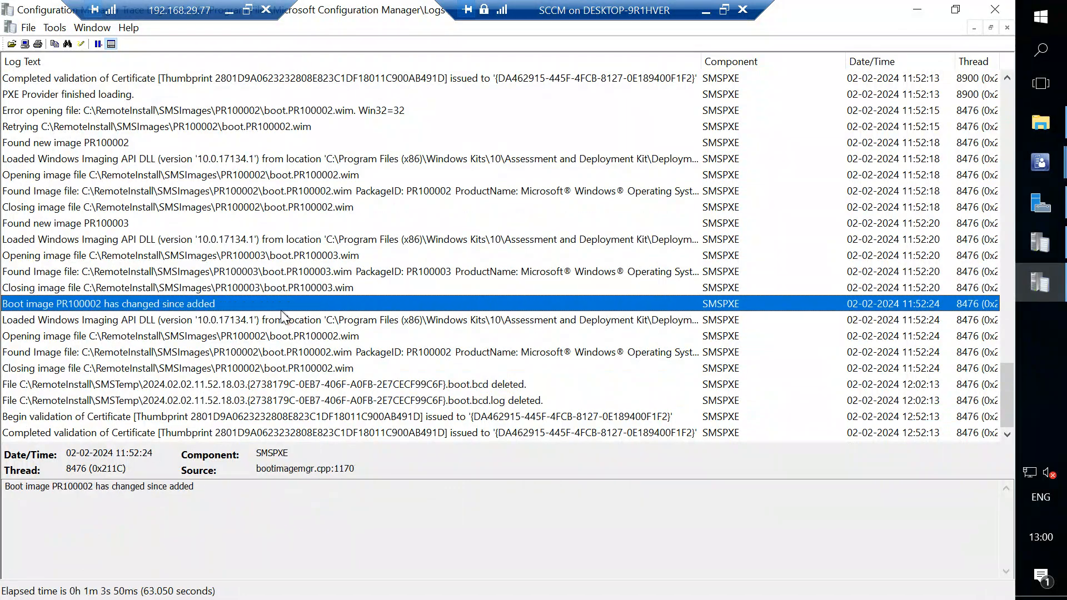
left_click(316, 341)
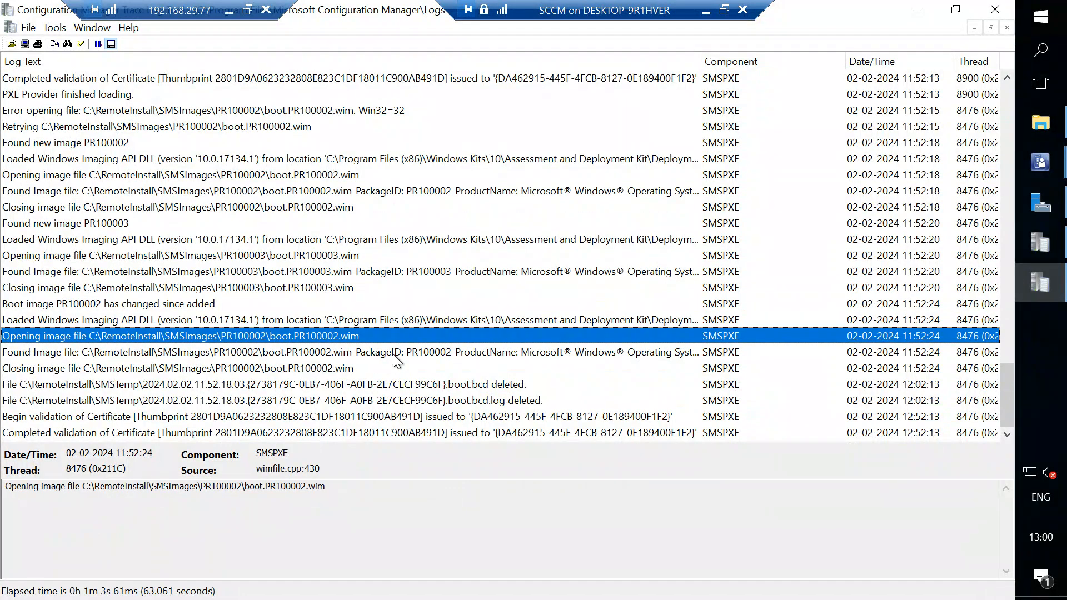
left_click(372, 240)
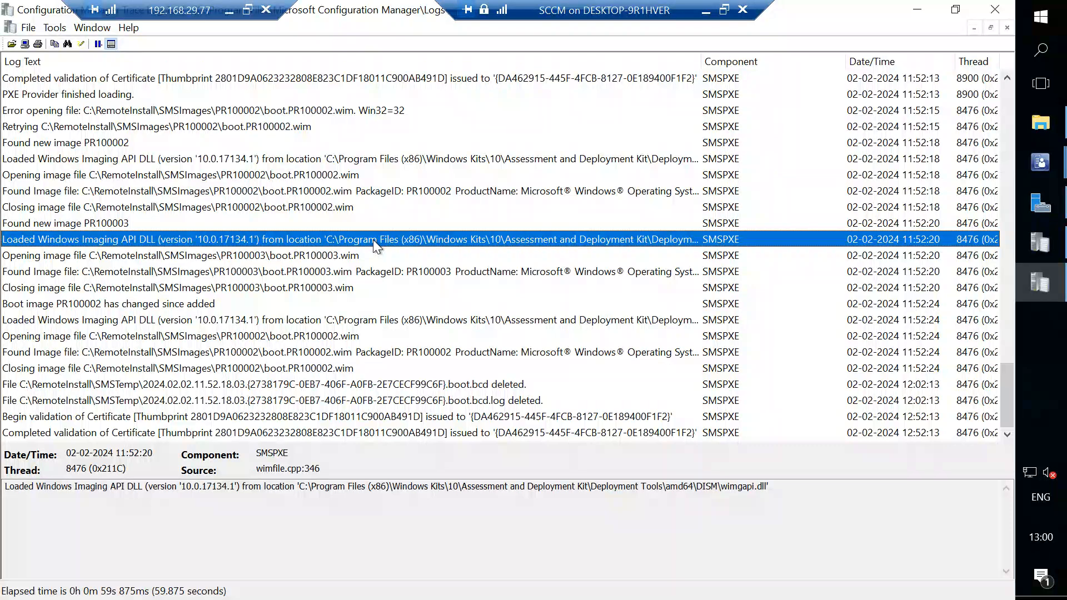
left_click(428, 320)
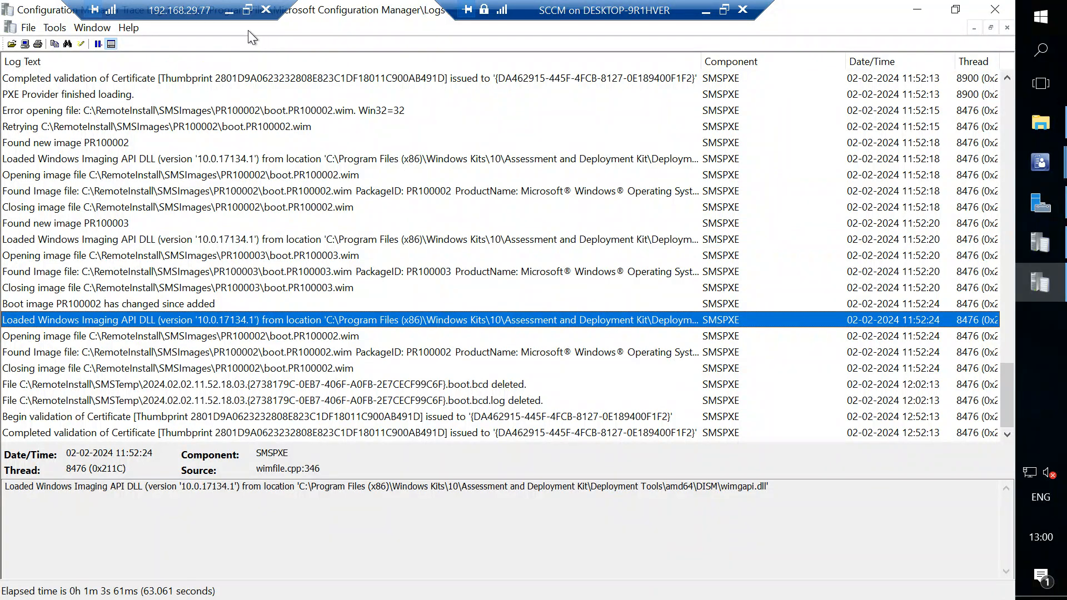
Leave the SCCM server session, switch to draw.io, dismiss the presenting notification and review the PXE Flow notes.
left_click(229, 11)
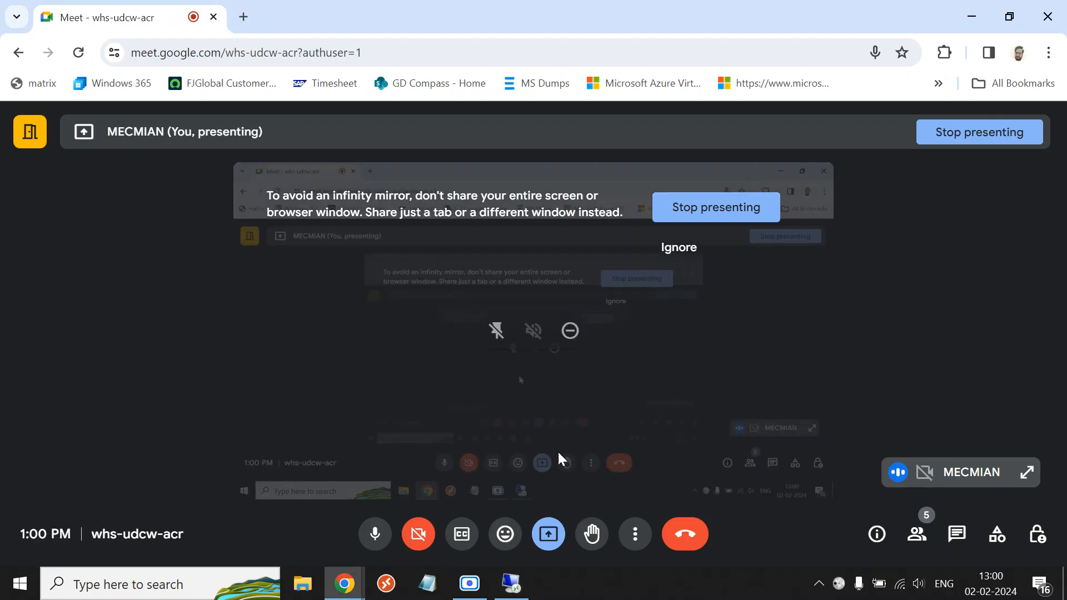
left_click(510, 590)
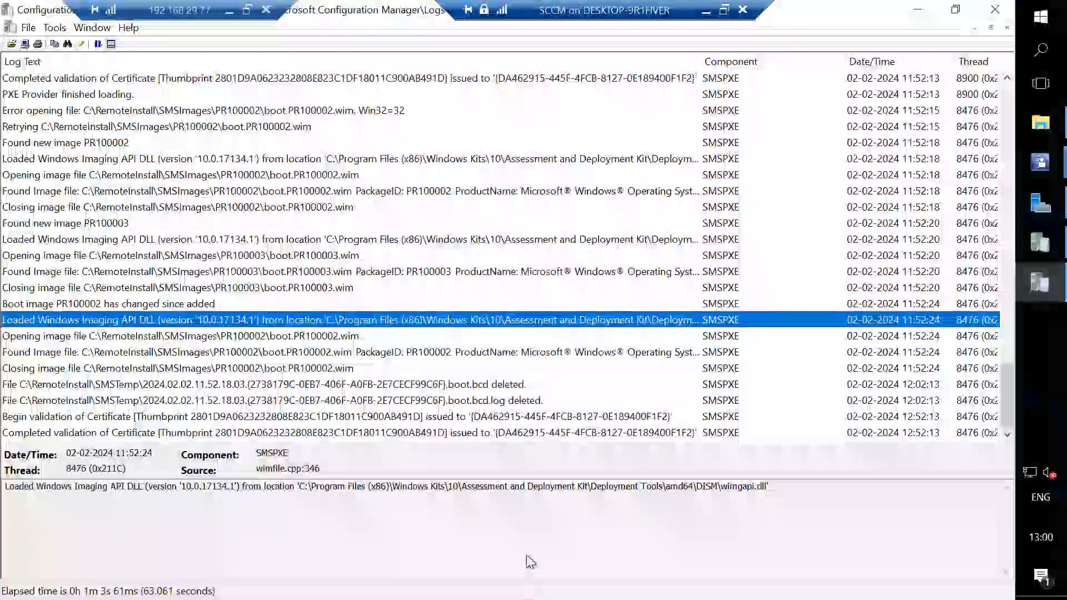
left_click(706, 10)
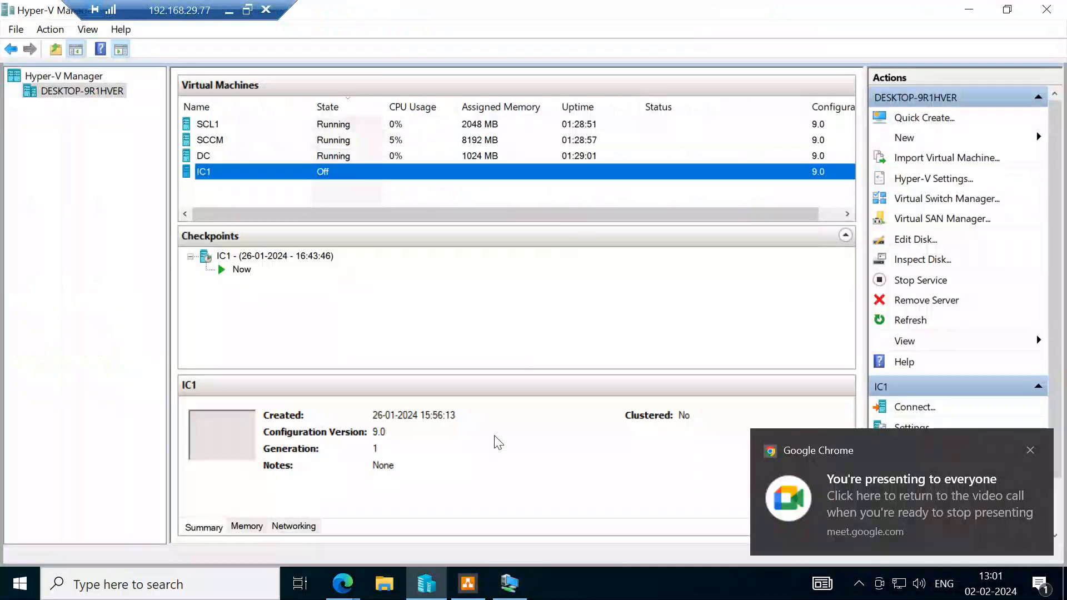
left_click(468, 583)
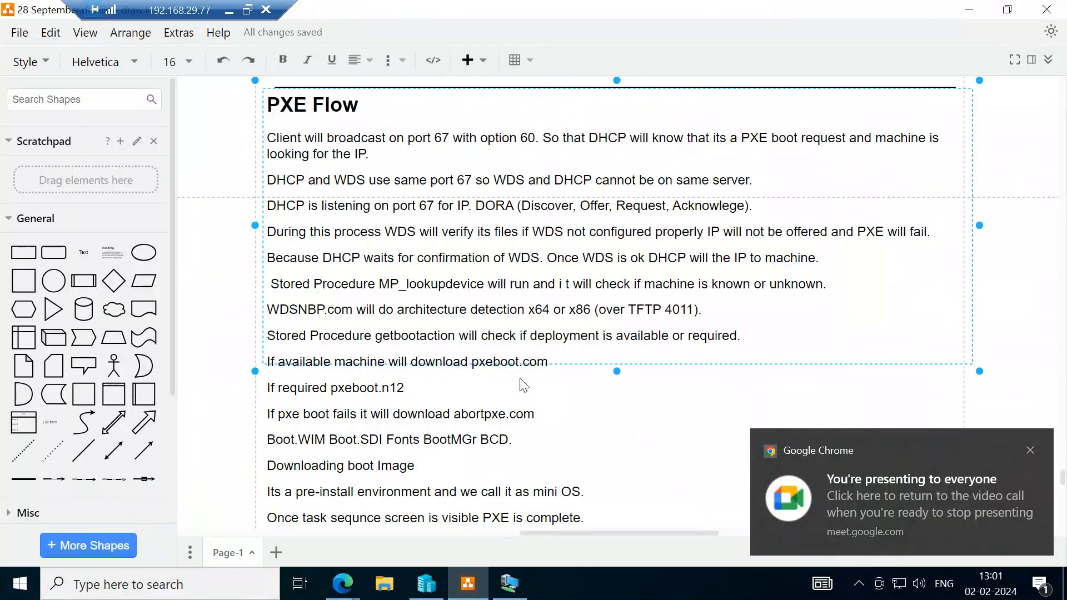
left_click(1030, 450)
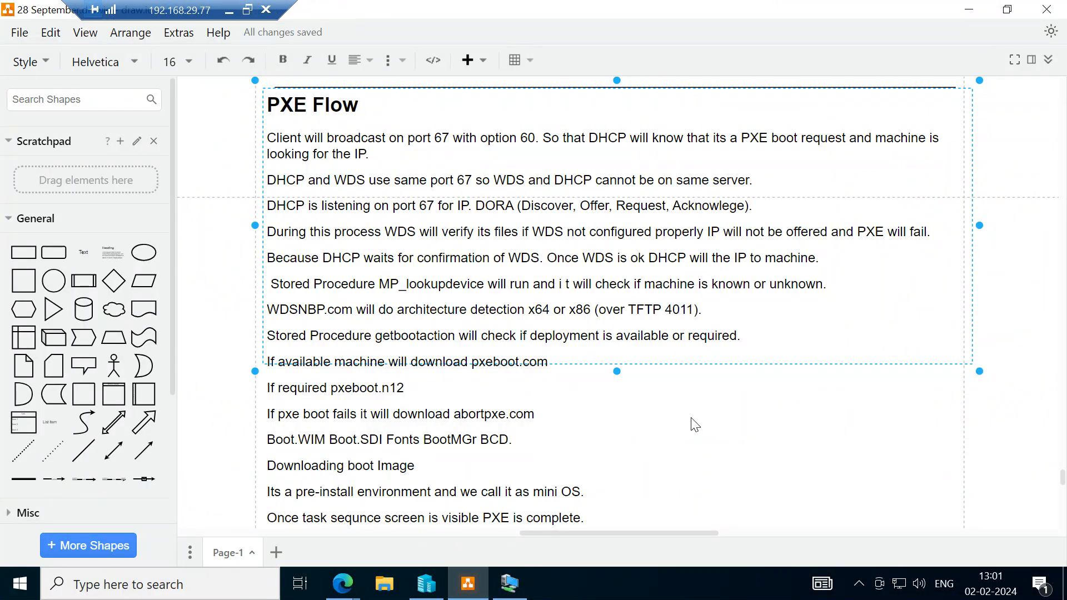
scroll(695, 425, "down", 2)
scroll(695, 425, "up", 1)
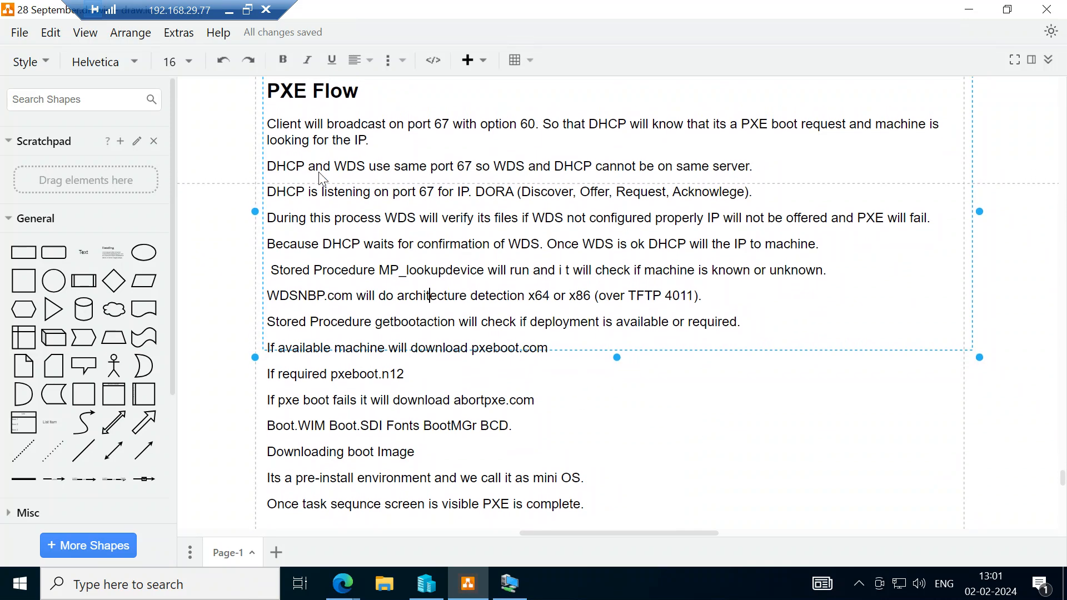
left_click(228, 13)
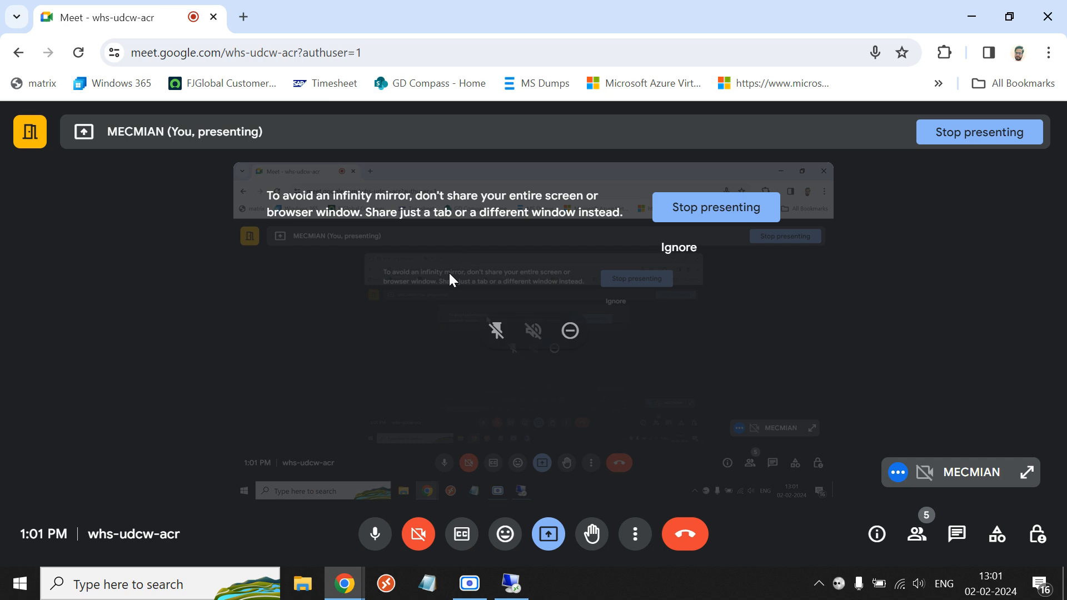
left_click(471, 585)
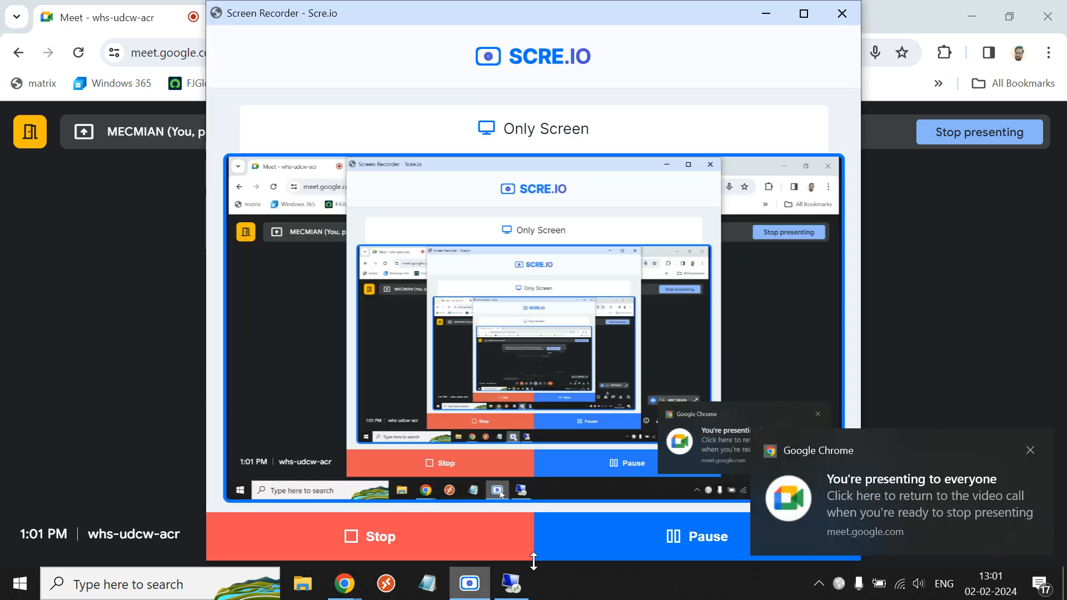